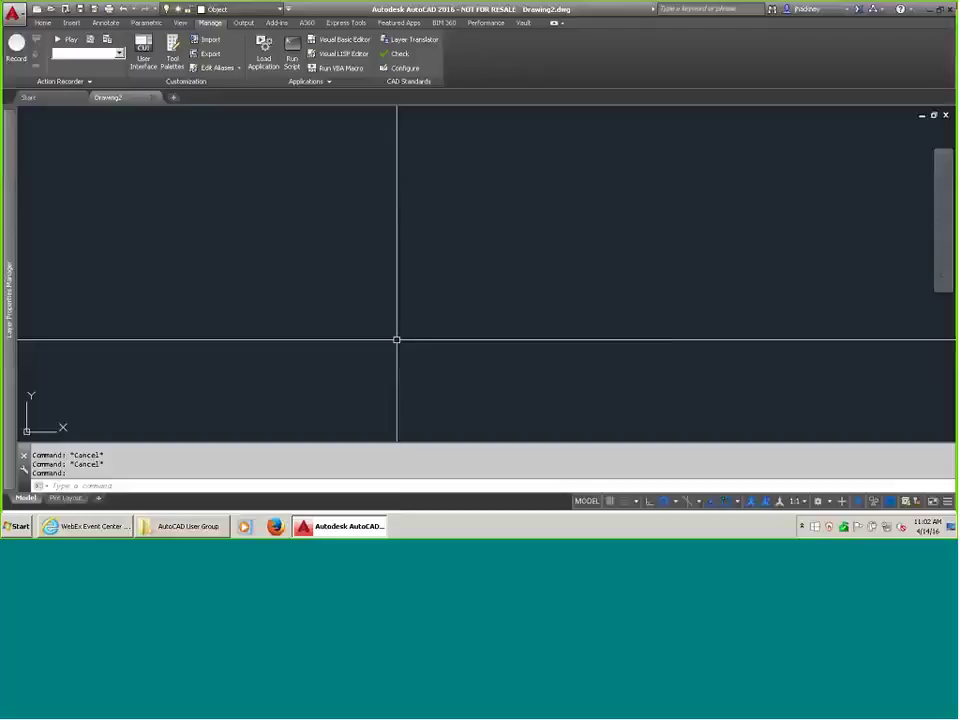
Open the drawing template file Imaginit Master Template (in).dwt from the Template folder.
{"action": "mouse_move", "coordinate": [397, 340]}
{"action": "middle_mouse_down"}
{"action": "mouse_move", "coordinate": [163, 163]}
{"action": "mouse_move", "coordinate": [107, 107]}
{"action": "middle_mouse_up"}
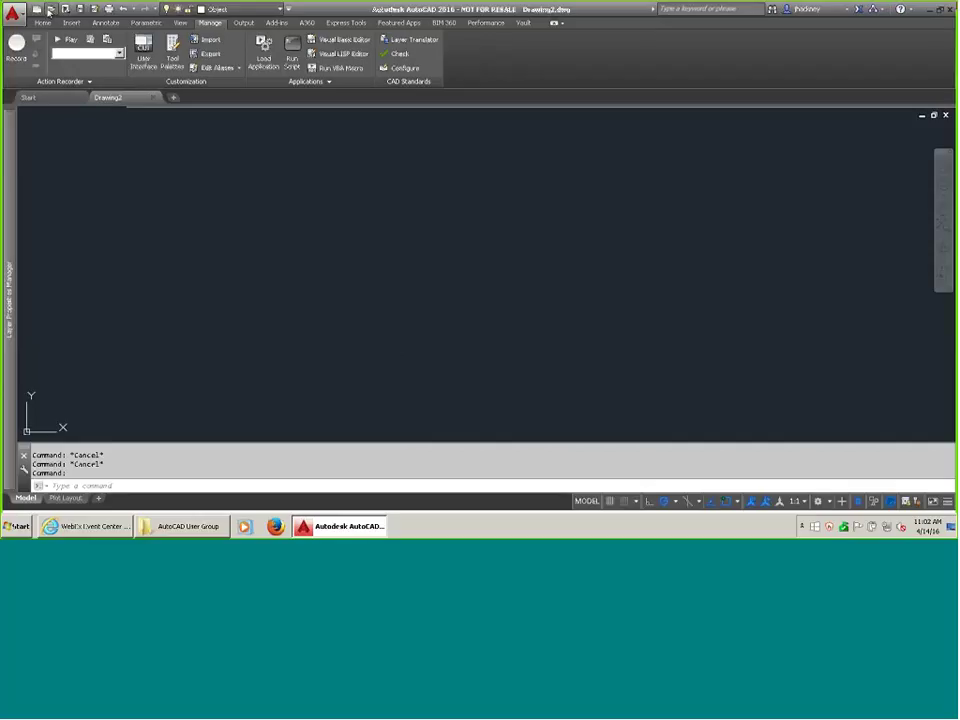
{"action": "key", "text": "ctrl+o"}
{"action": "left_click", "coordinate": [559, 392]}
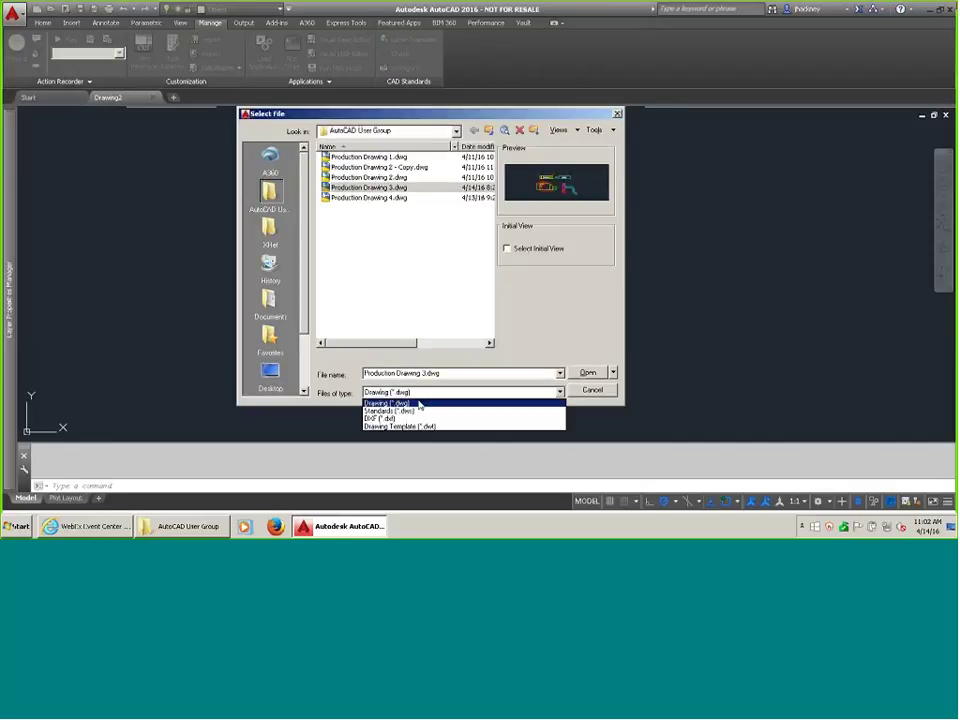
{"action": "left_click", "coordinate": [418, 427]}
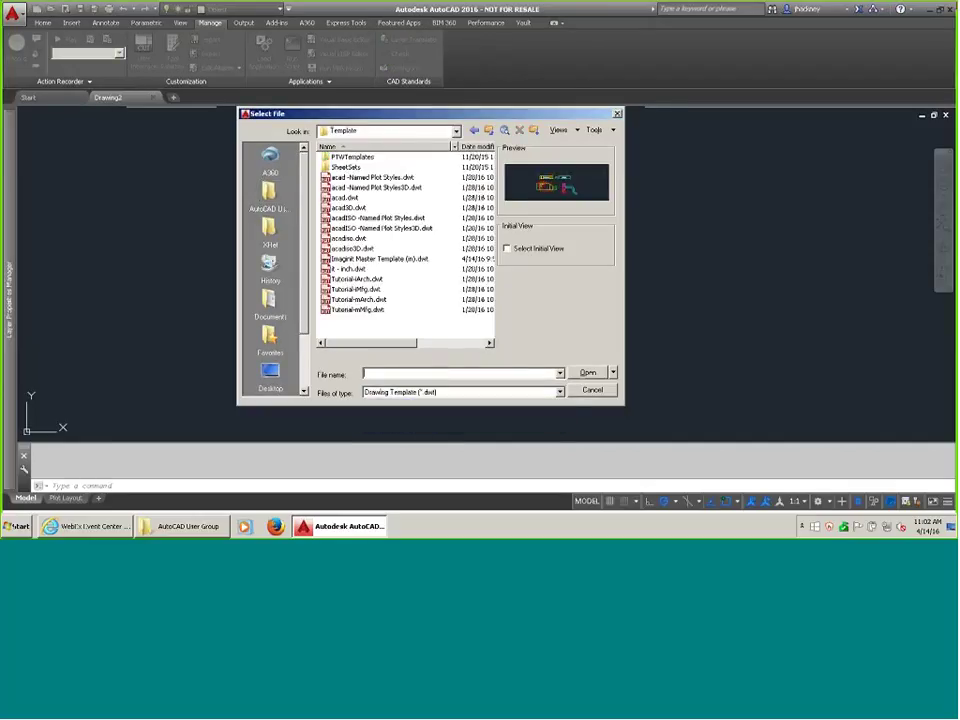
{"action": "left_click", "coordinate": [387, 260]}
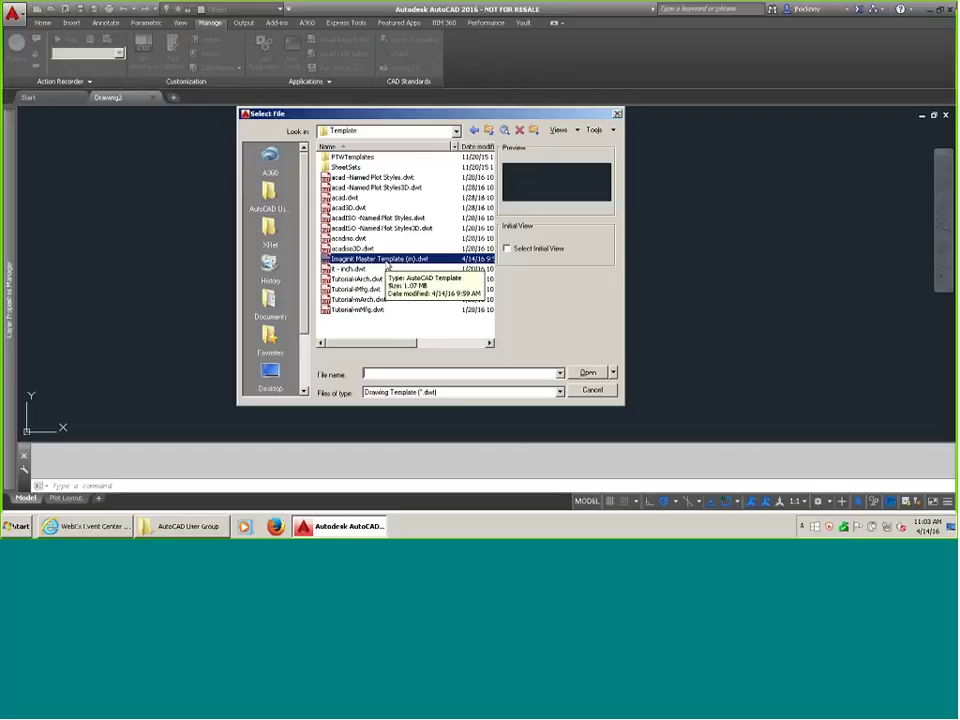
{"action": "left_click", "coordinate": [586, 374]}
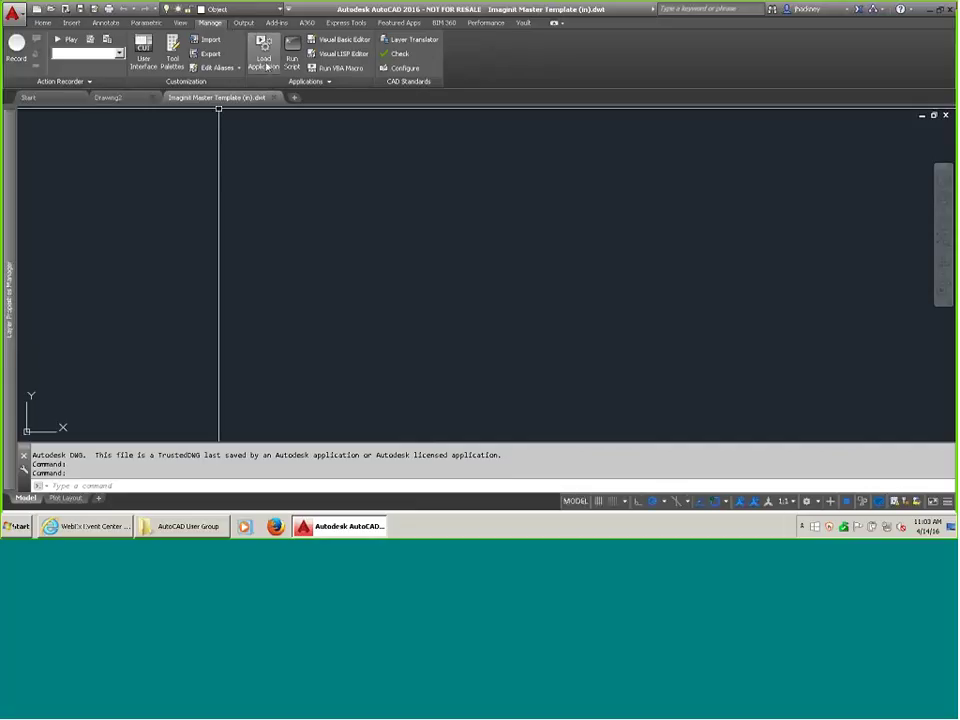
Review the layers, text styles and dimension styles defined in the template without changing them.
{"action": "left_click", "coordinate": [247, 10]}
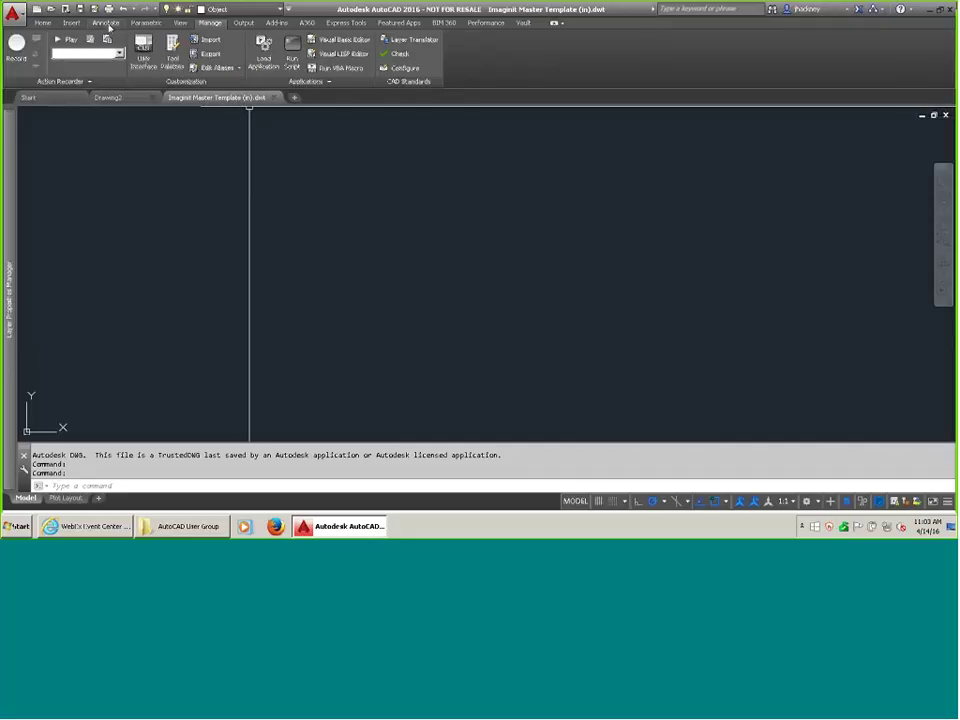
{"action": "left_click", "coordinate": [107, 24]}
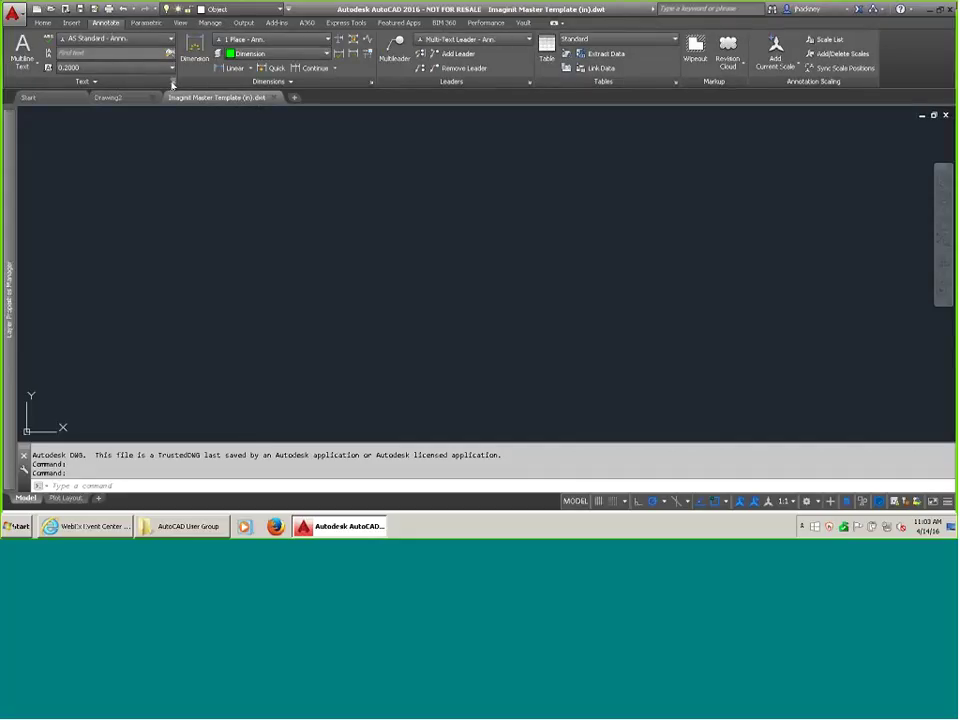
{"action": "left_click", "coordinate": [172, 84]}
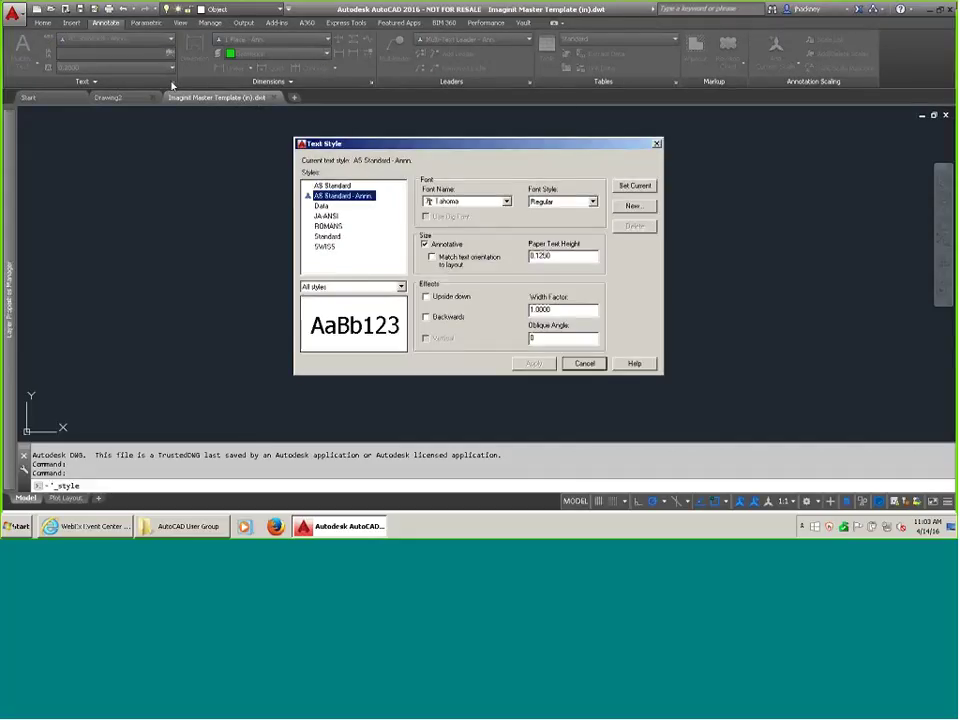
{"action": "left_click", "coordinate": [581, 362]}
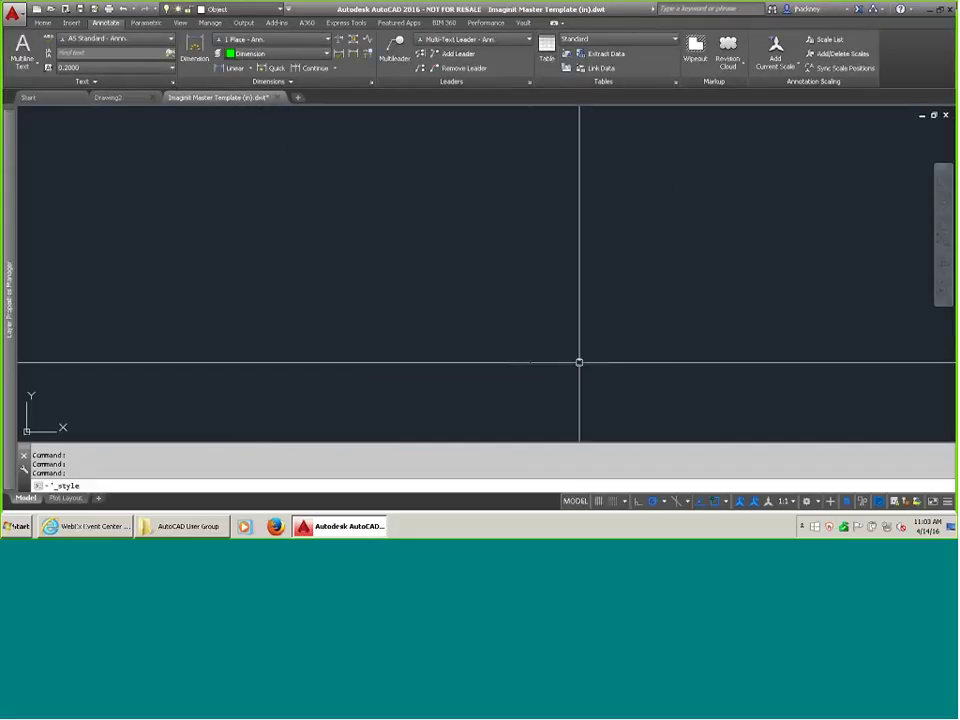
{"action": "left_click", "coordinate": [371, 84]}
{"action": "left_click", "coordinate": [551, 348]}
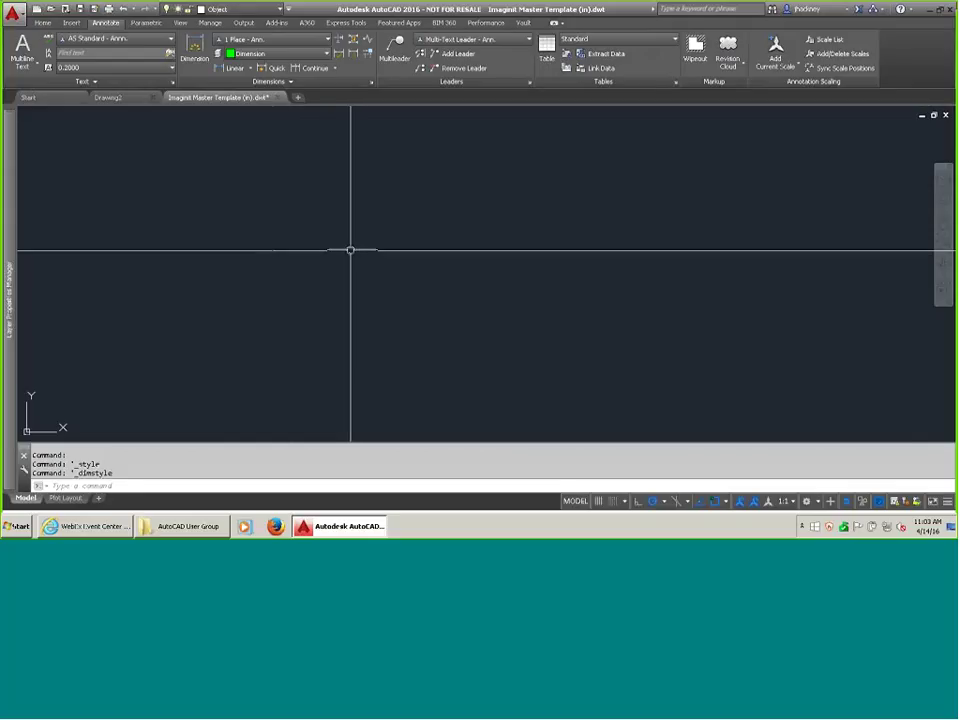
{"action": "mouse_move", "coordinate": [250, 102]}
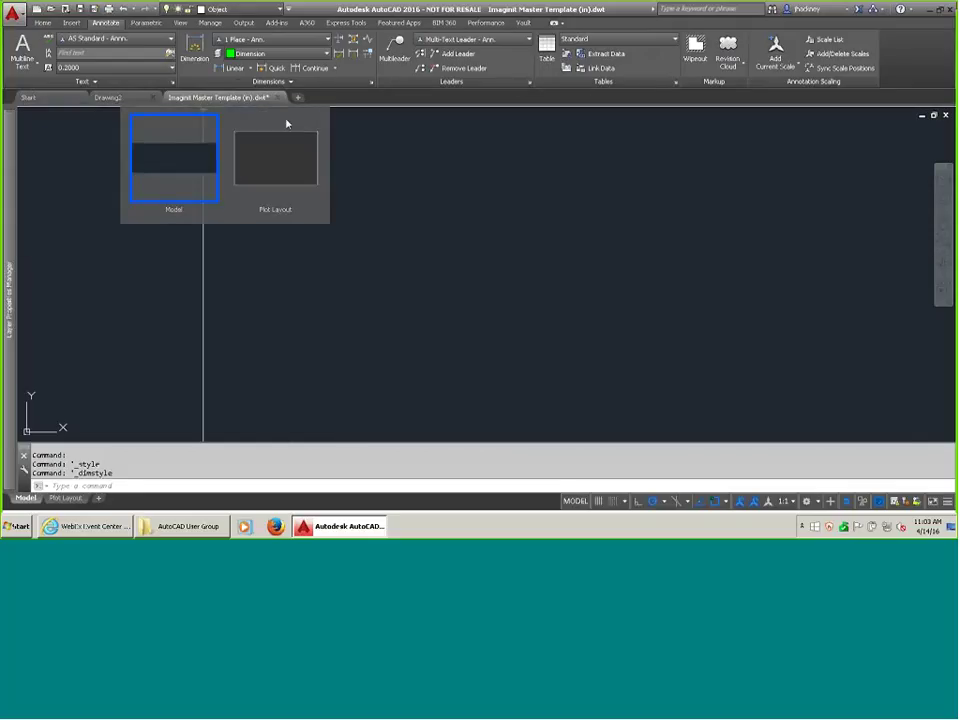
{"action": "left_click", "coordinate": [174, 152]}
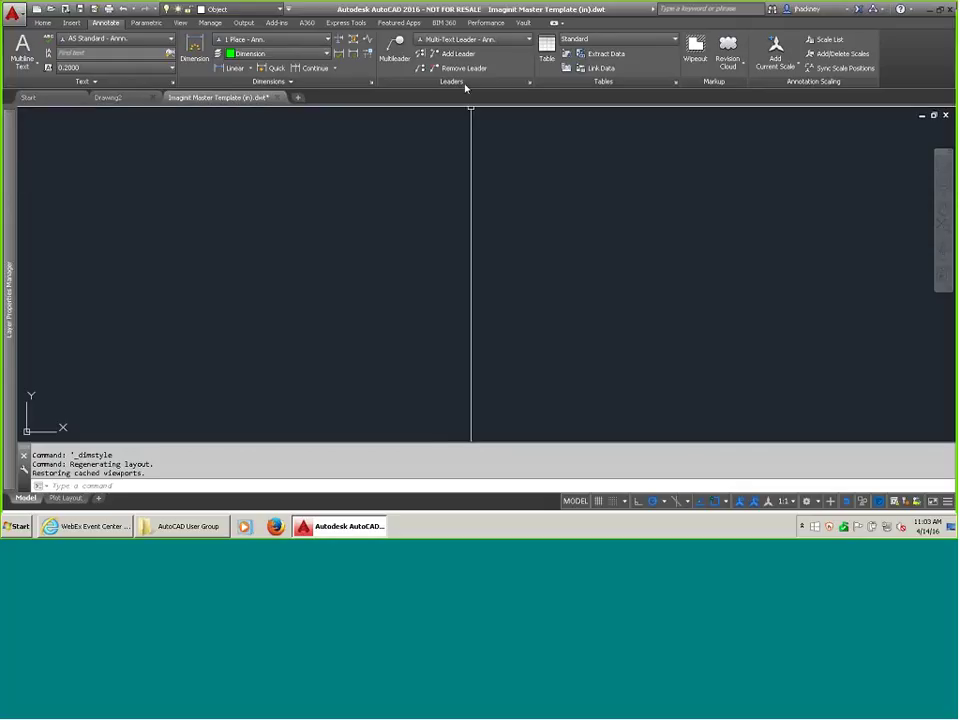
Examine the Configure Standards settings and the DWS standards files available to associate with the template.
{"action": "left_click", "coordinate": [212, 24]}
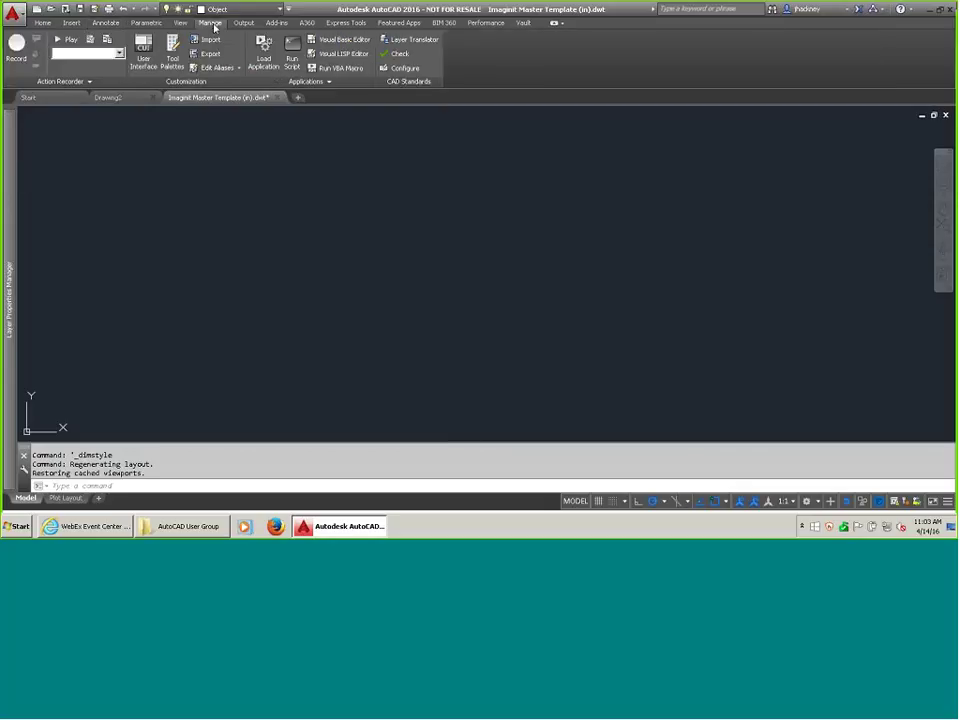
{"action": "left_click", "coordinate": [406, 70]}
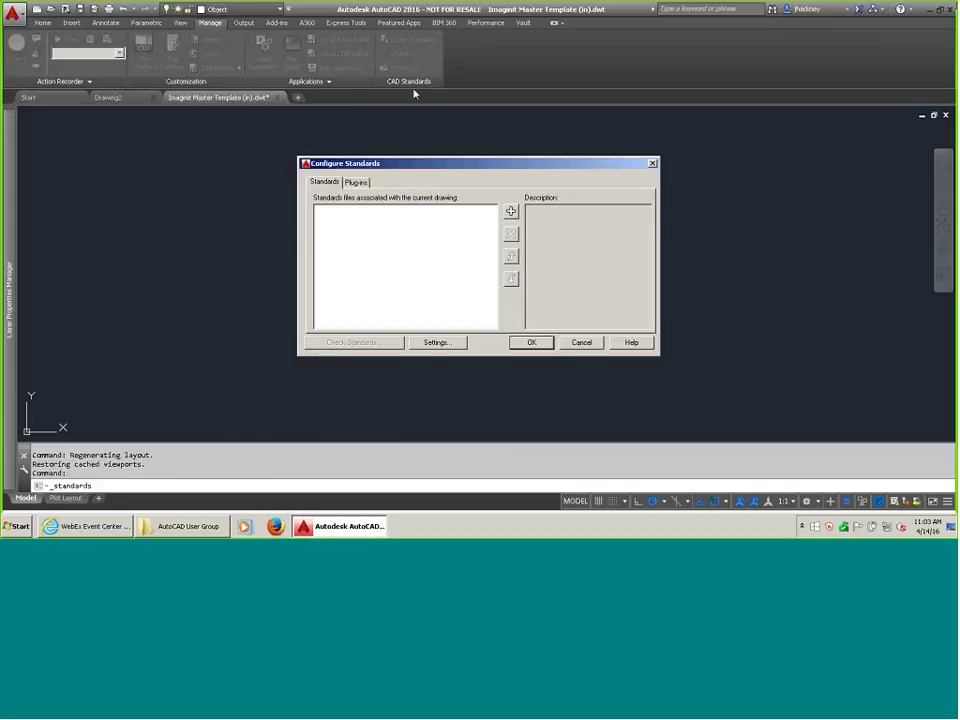
{"action": "left_click_drag", "start_coordinate": [418, 164], "coordinate": [379, 164]}
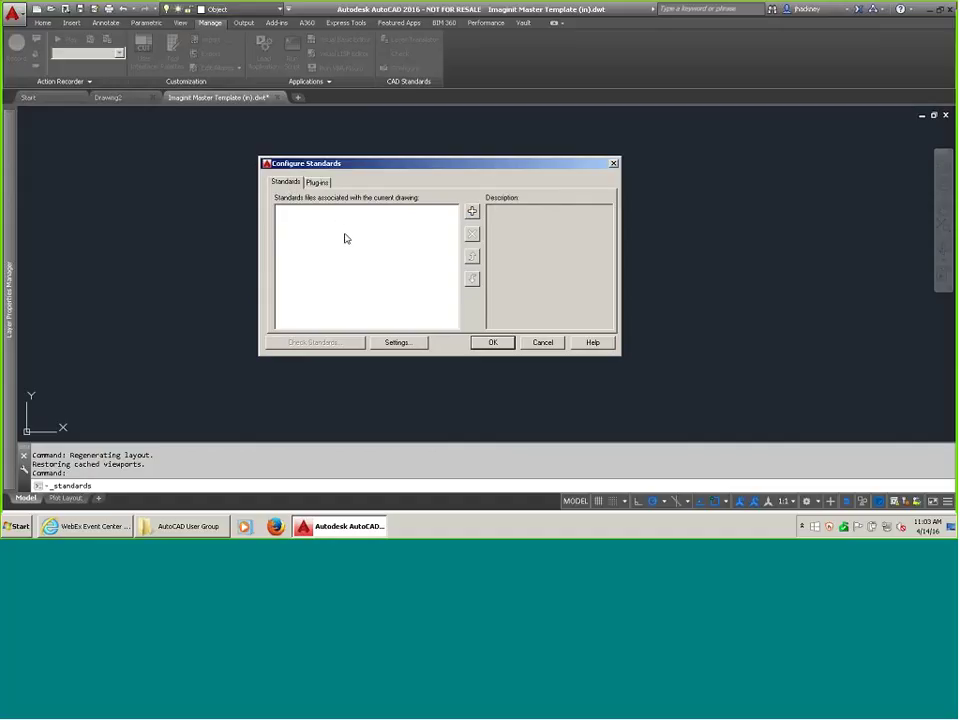
{"action": "left_click", "coordinate": [471, 213]}
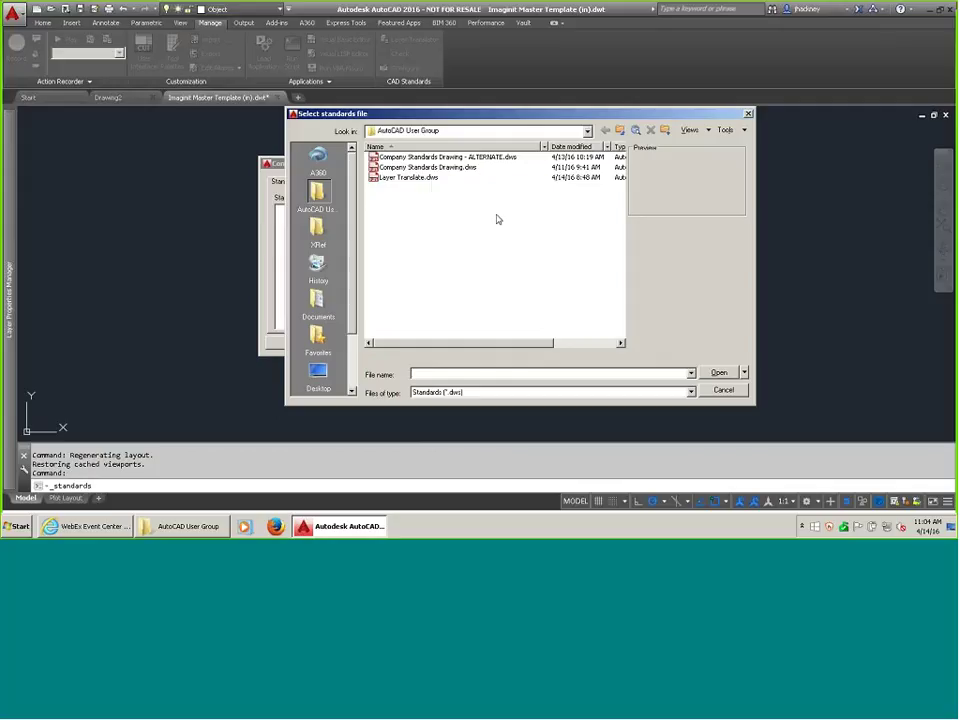
{"action": "left_click", "coordinate": [720, 390]}
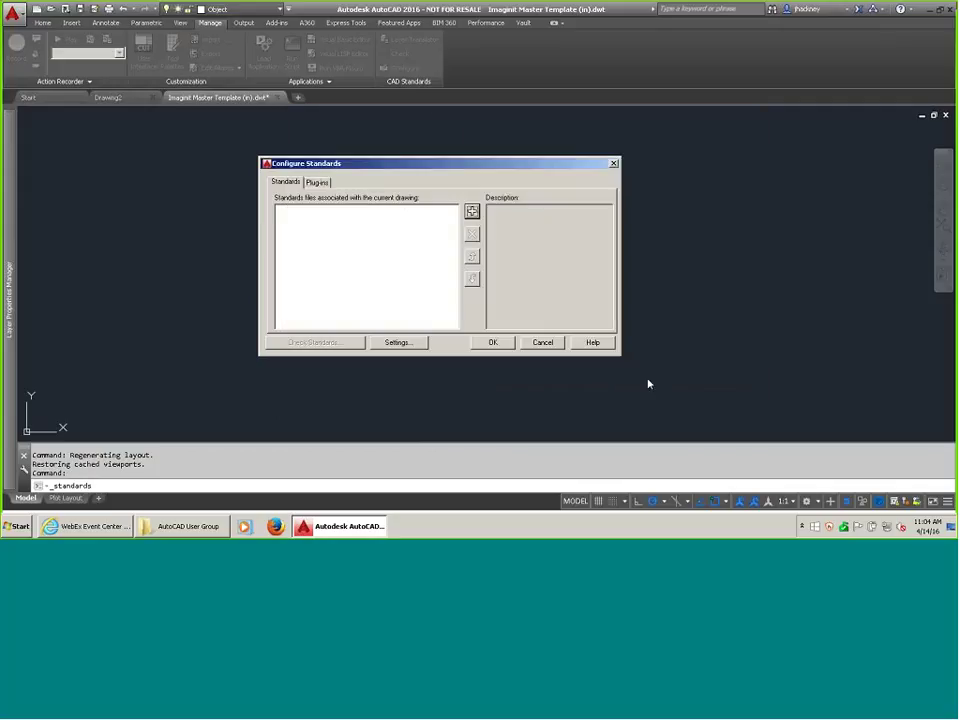
{"action": "key", "text": "Escape"}
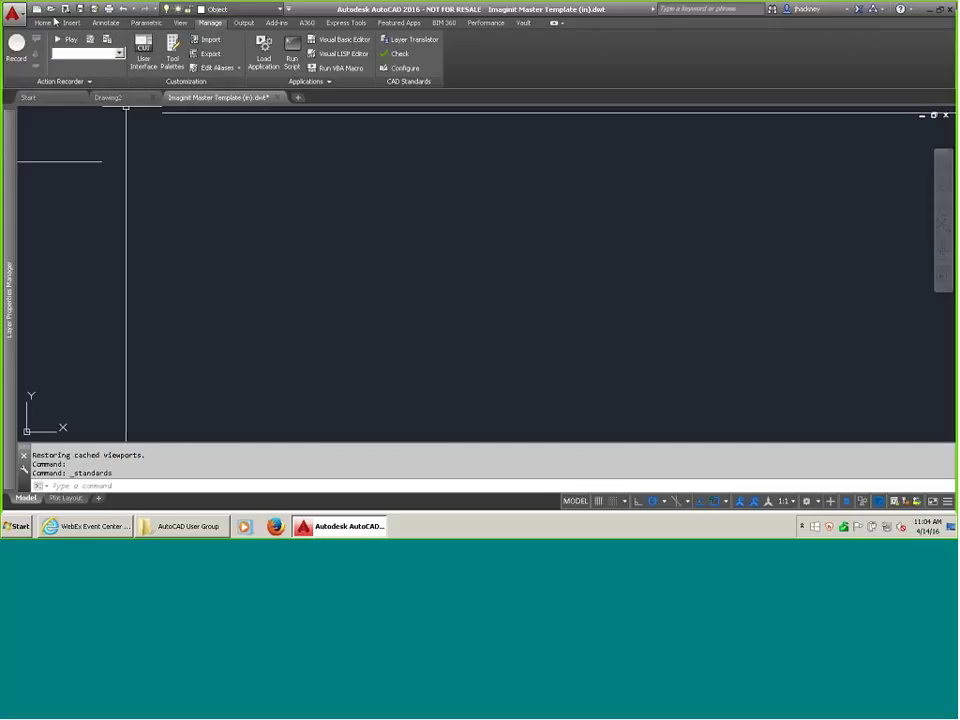
Check the file types offered for saving the template under another format, including AutoCAD Drawing Standards (*.dws).
{"action": "left_click", "coordinate": [93, 10]}
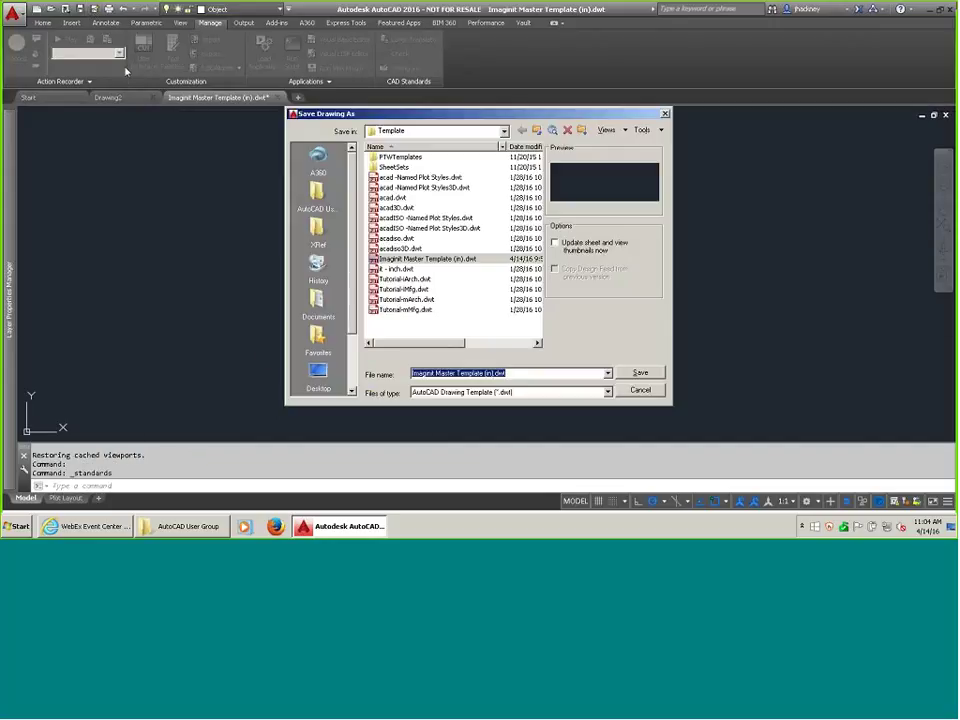
{"action": "left_click", "coordinate": [496, 393]}
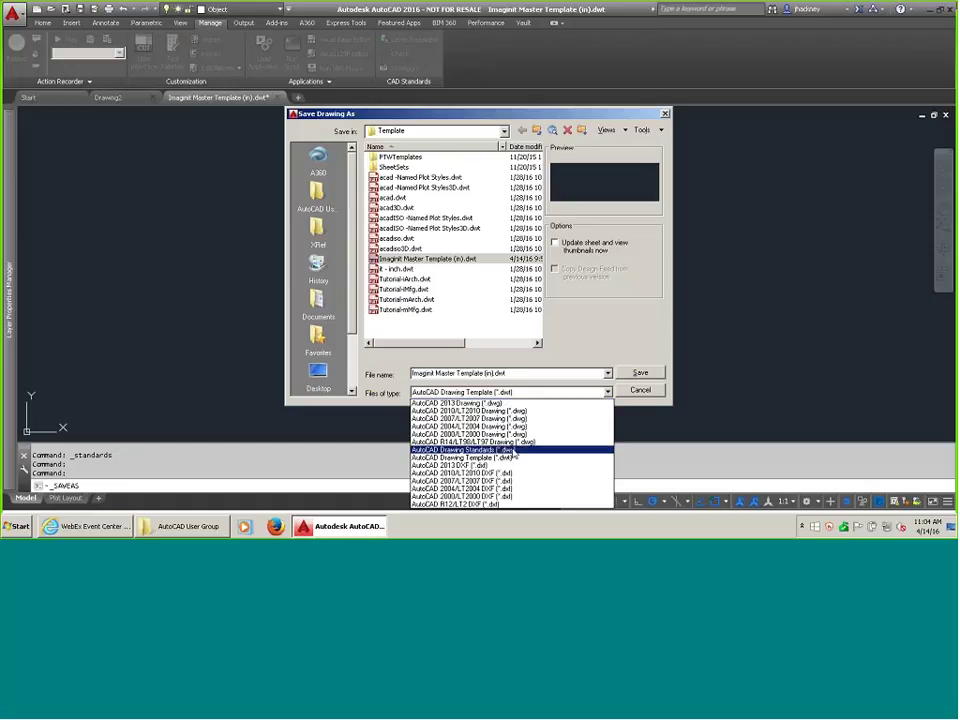
{"action": "left_click", "coordinate": [640, 396]}
{"action": "left_click", "coordinate": [640, 391]}
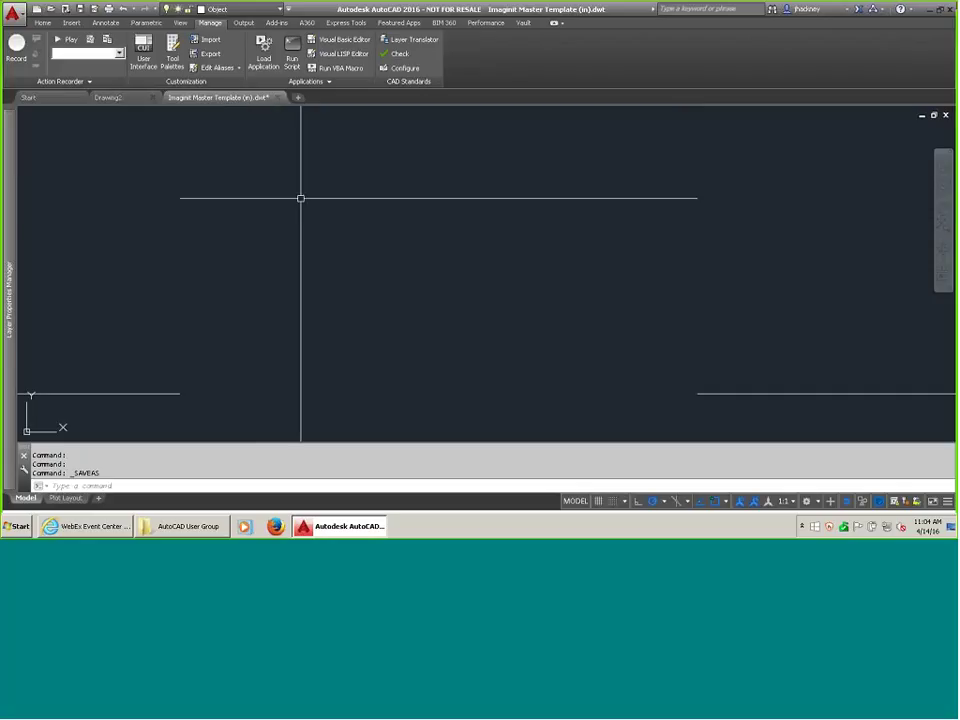
Associate the standards file Company Standards Drawing.dws with the template.
{"action": "left_click", "coordinate": [400, 68]}
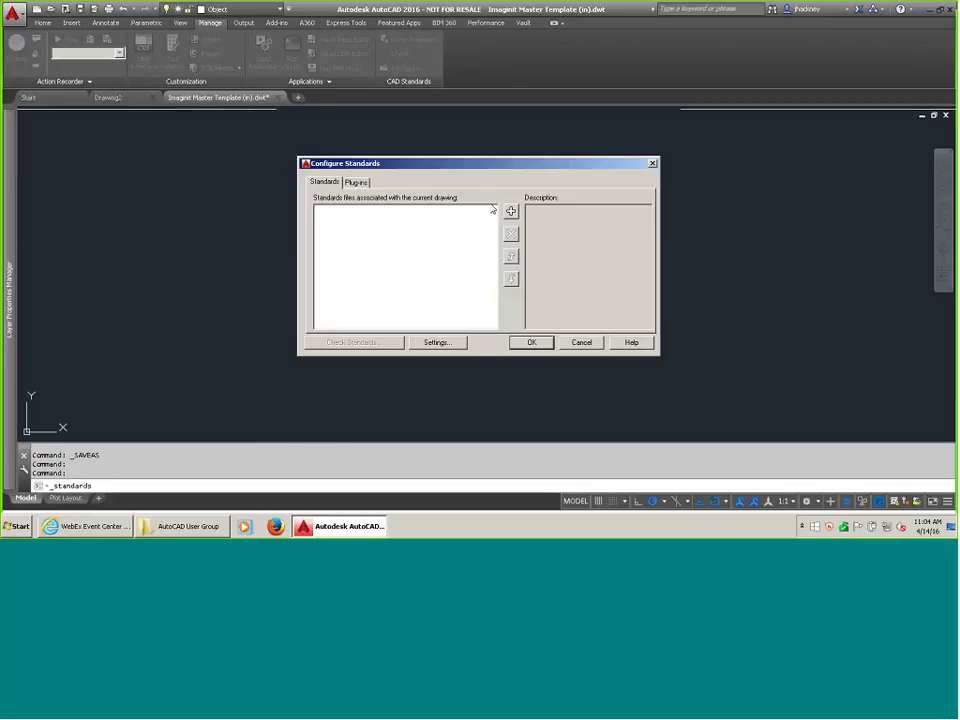
{"action": "left_click", "coordinate": [511, 211]}
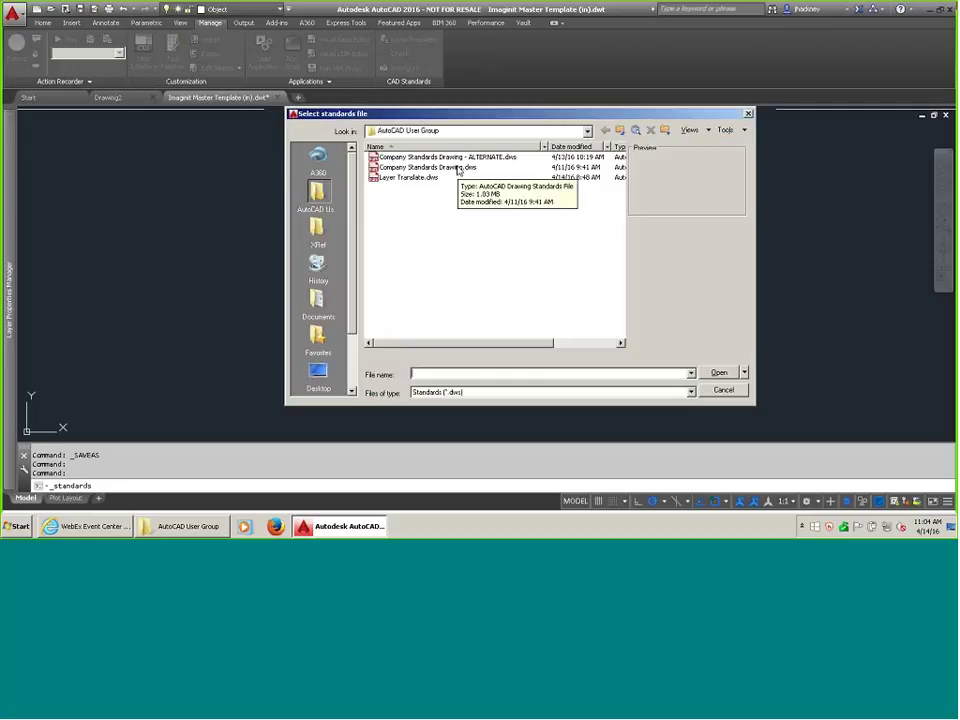
{"action": "left_click", "coordinate": [450, 167]}
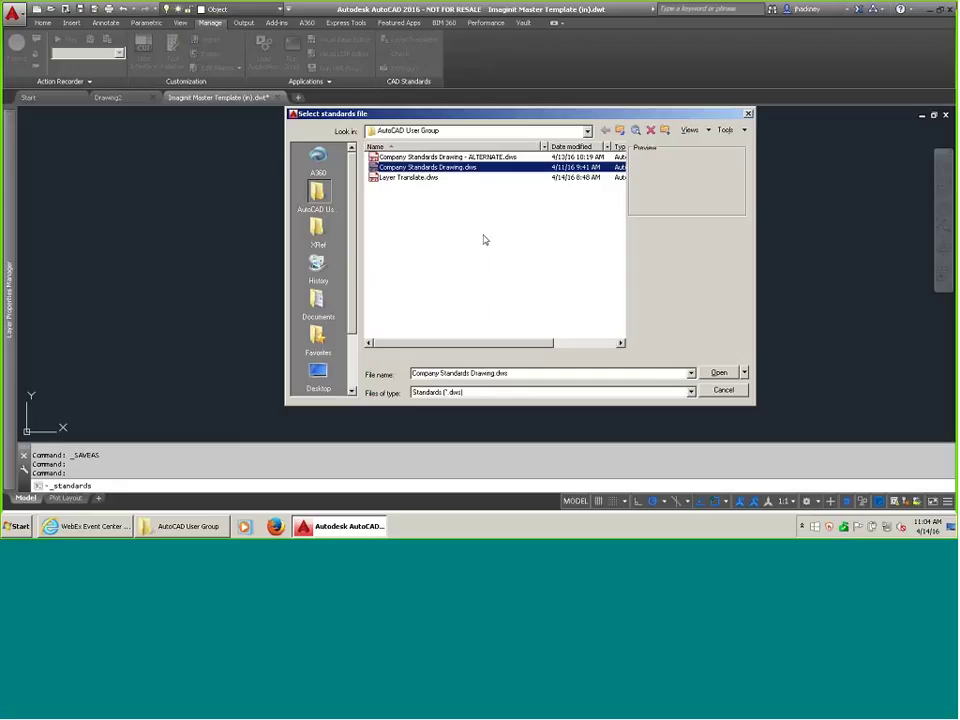
{"action": "left_click", "coordinate": [715, 372]}
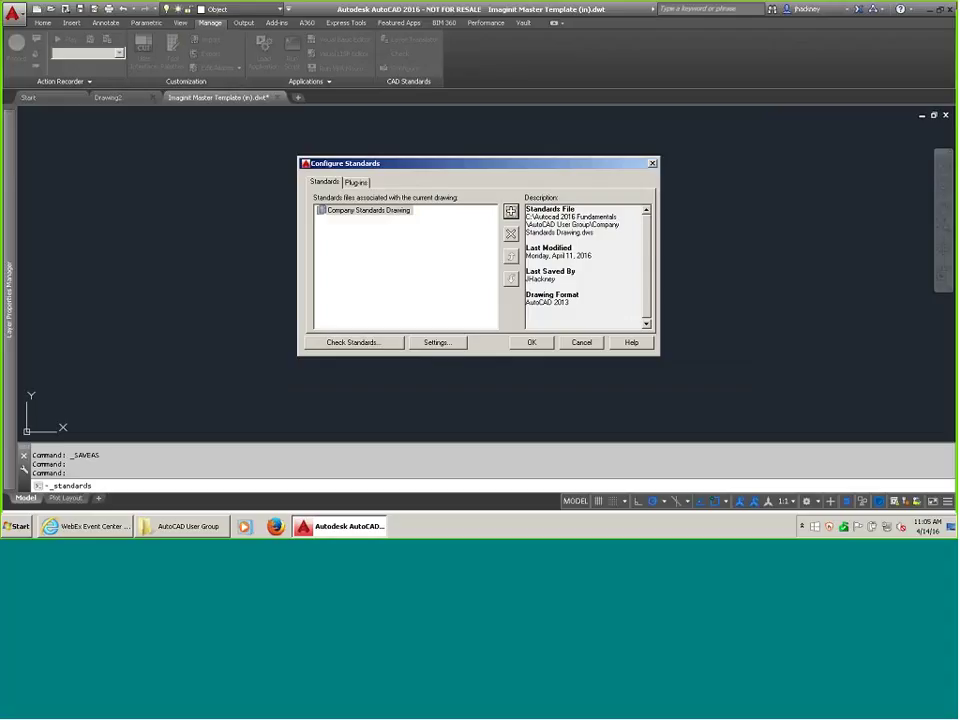
Add Company Standards Drawing - ALTERNATE.dws as a second associated standards file.
{"action": "left_click", "coordinate": [511, 212]}
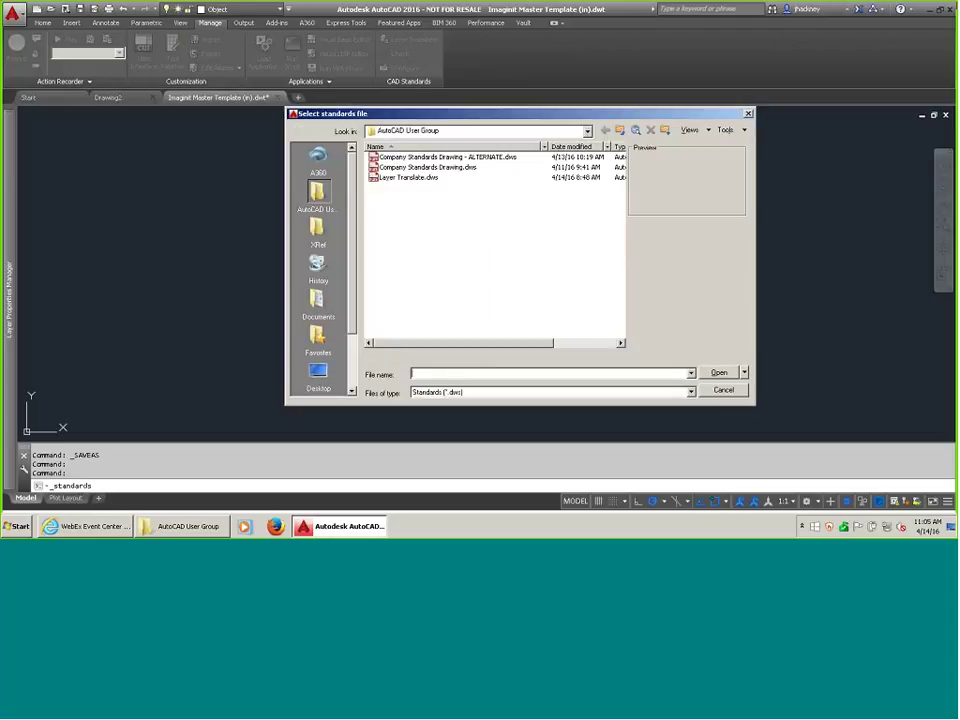
{"action": "left_click", "coordinate": [473, 158]}
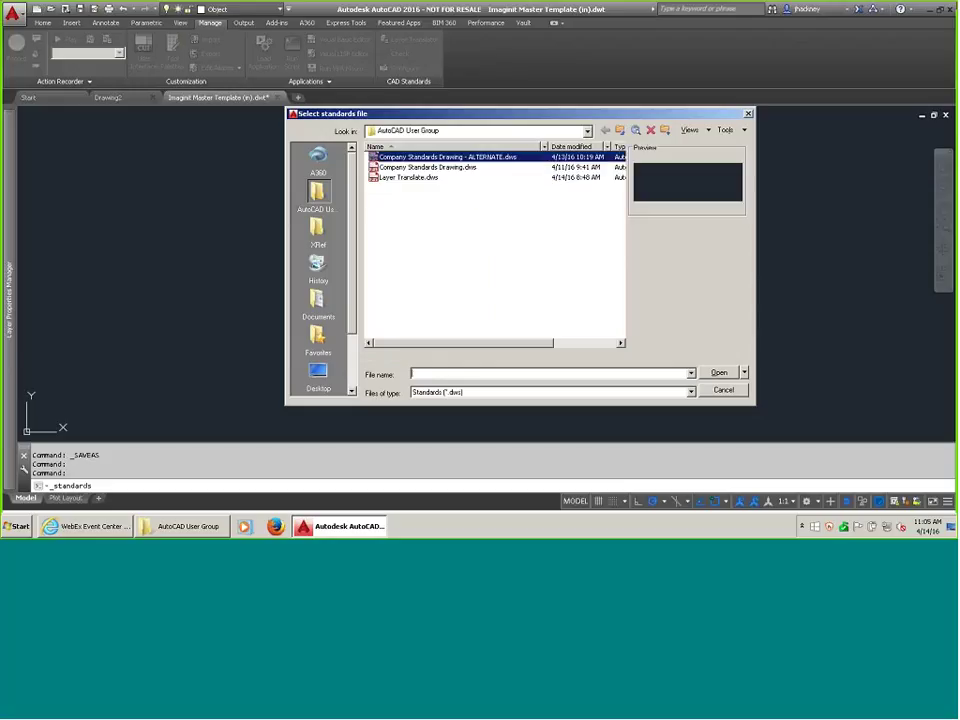
{"action": "left_click", "coordinate": [719, 372]}
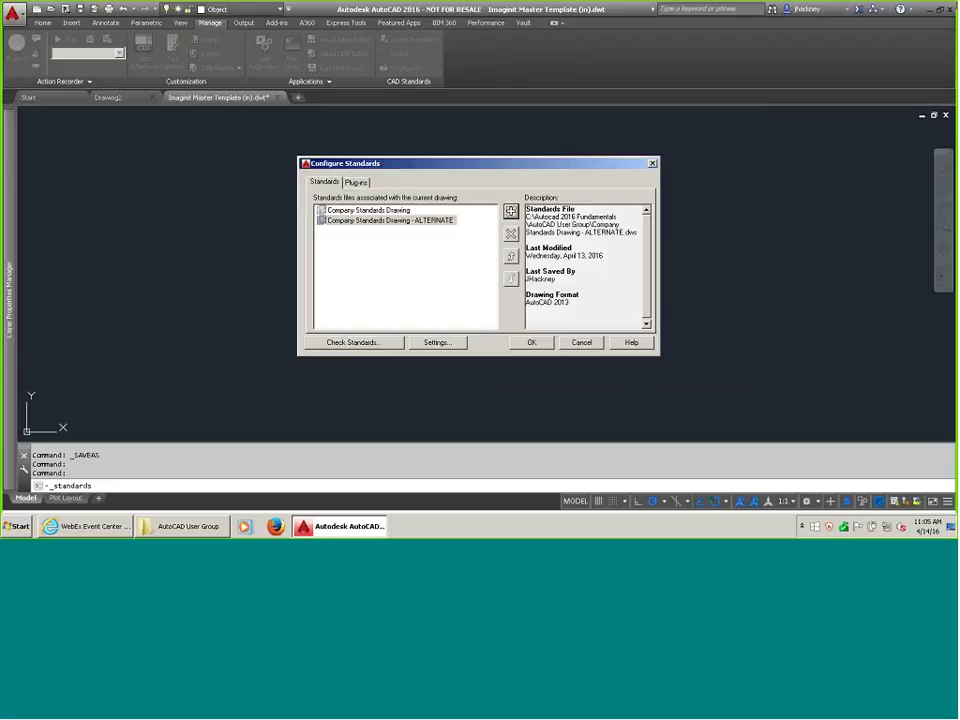
Swap the order of the two standards files and back, and remove Company Standards Drawing - ALTERNATE from the list.
{"action": "left_click", "coordinate": [375, 210]}
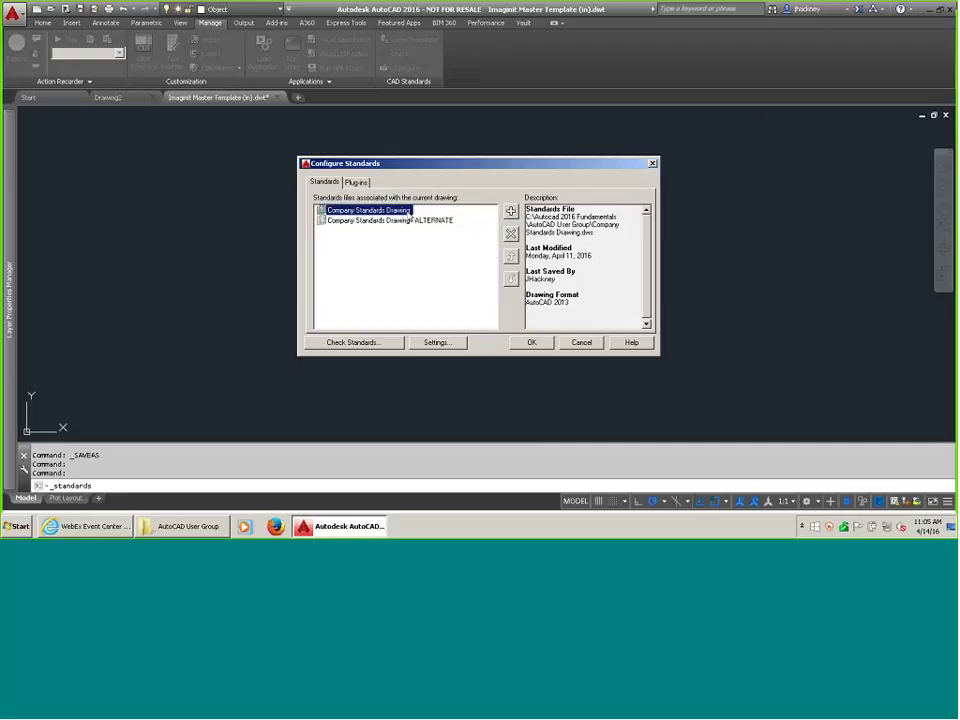
{"action": "left_click", "coordinate": [510, 279]}
{"action": "left_click", "coordinate": [428, 210]}
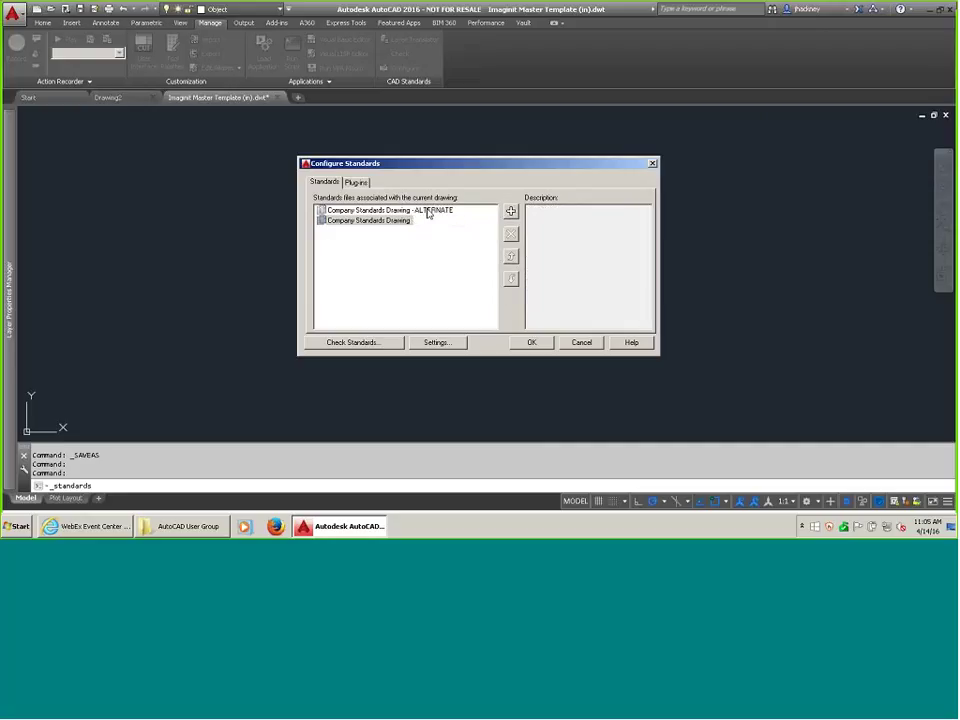
{"action": "left_click", "coordinate": [511, 279]}
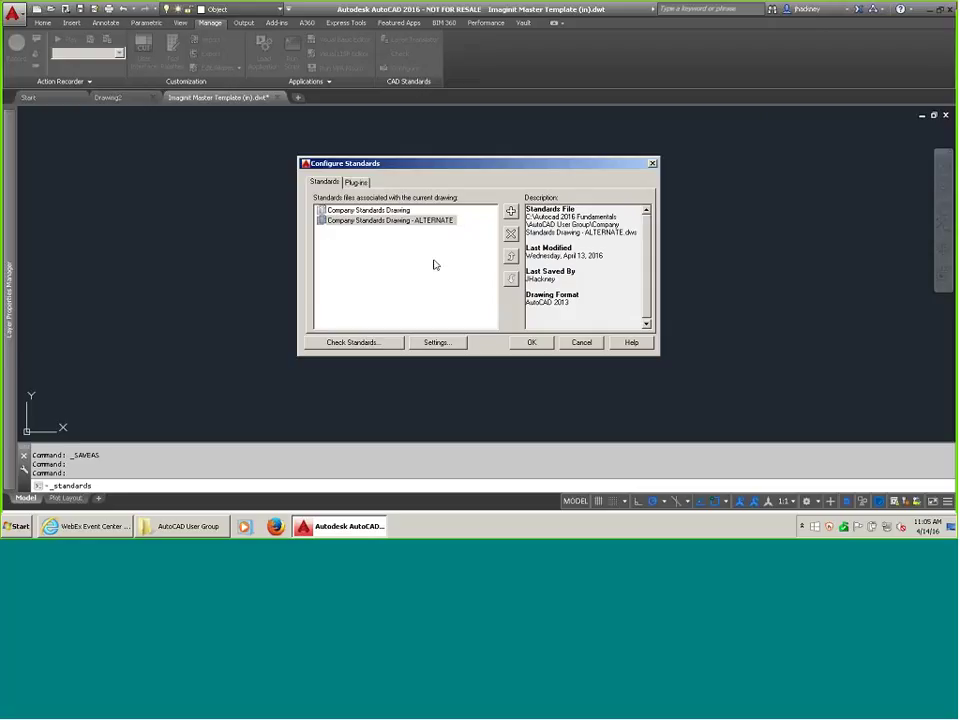
{"action": "left_click", "coordinate": [511, 233]}
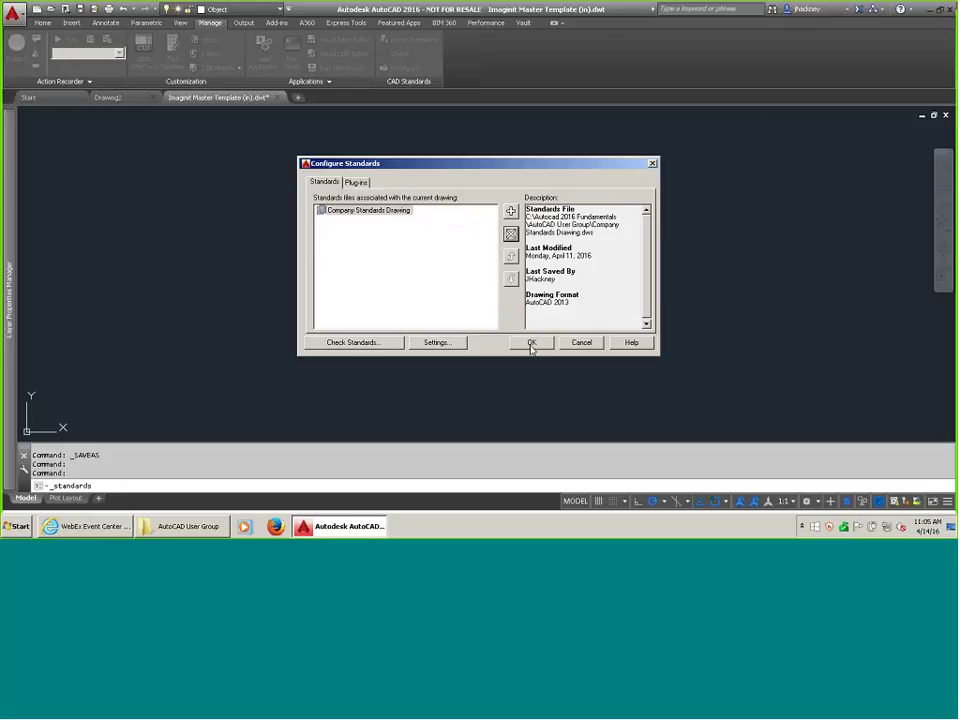
Set the CAD standards settings to display an alert upon standards violation, turn off automatic fixing of non-standard properties, and apply the configuration.
{"action": "left_click", "coordinate": [437, 343]}
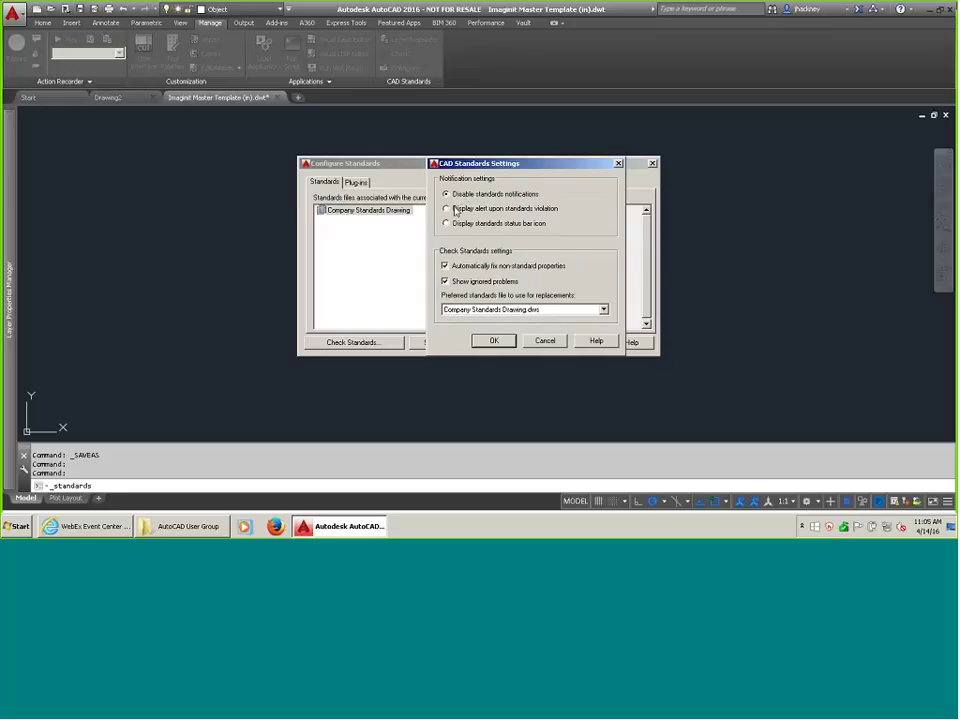
{"action": "left_click", "coordinate": [455, 209]}
{"action": "left_click", "coordinate": [446, 267]}
{"action": "left_click", "coordinate": [505, 341]}
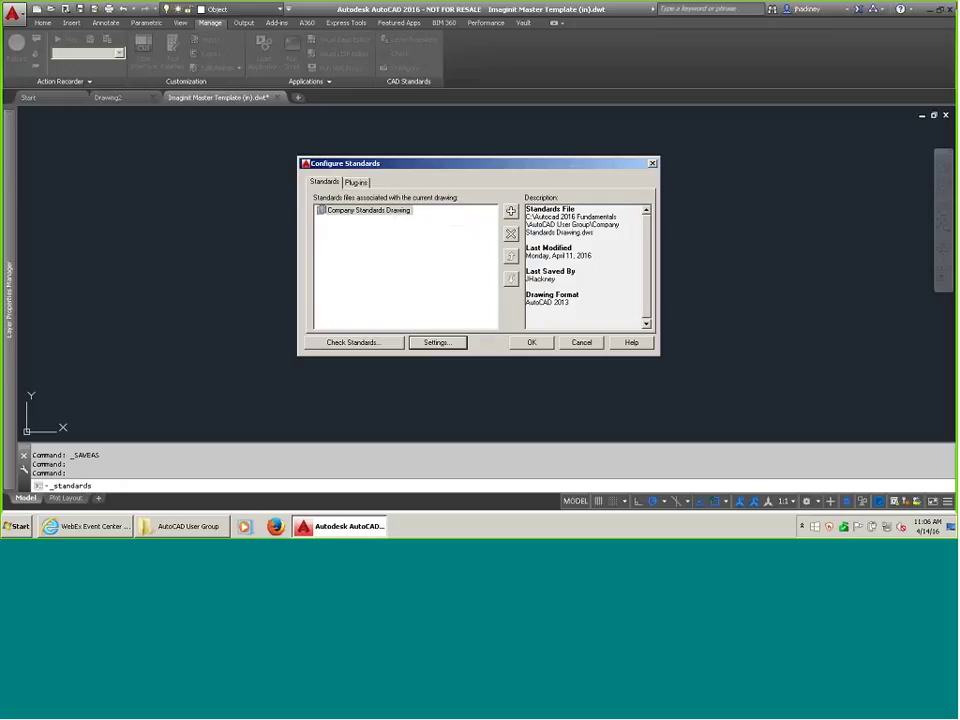
{"action": "left_click", "coordinate": [530, 343]}
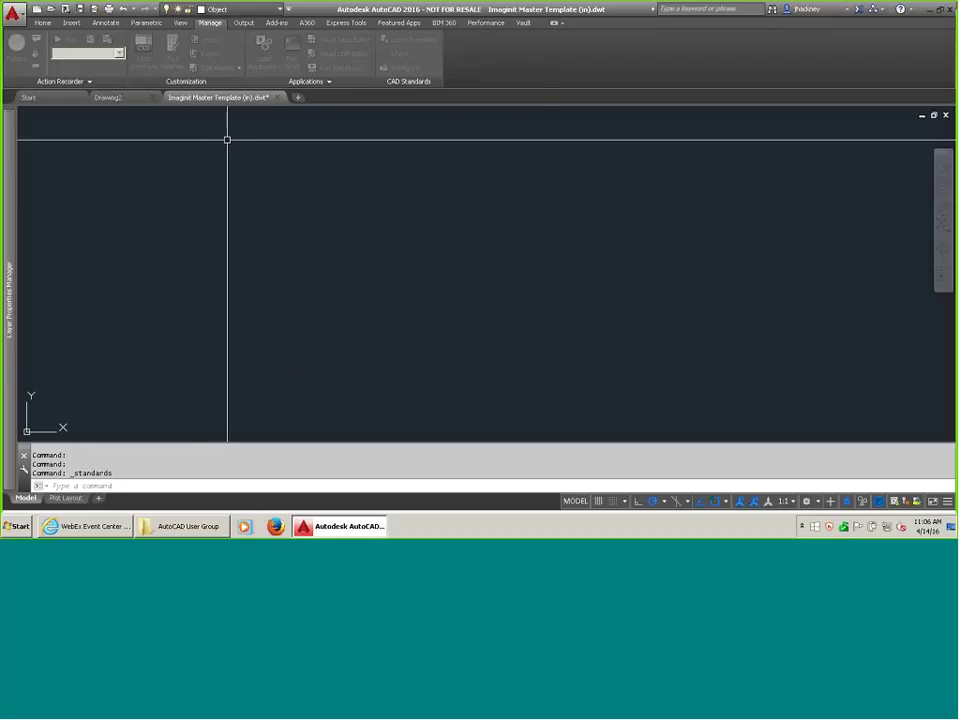
Save the Imaginit master template, and replace both open files with one new drawing.
{"action": "key", "text": "ctrl+s"}
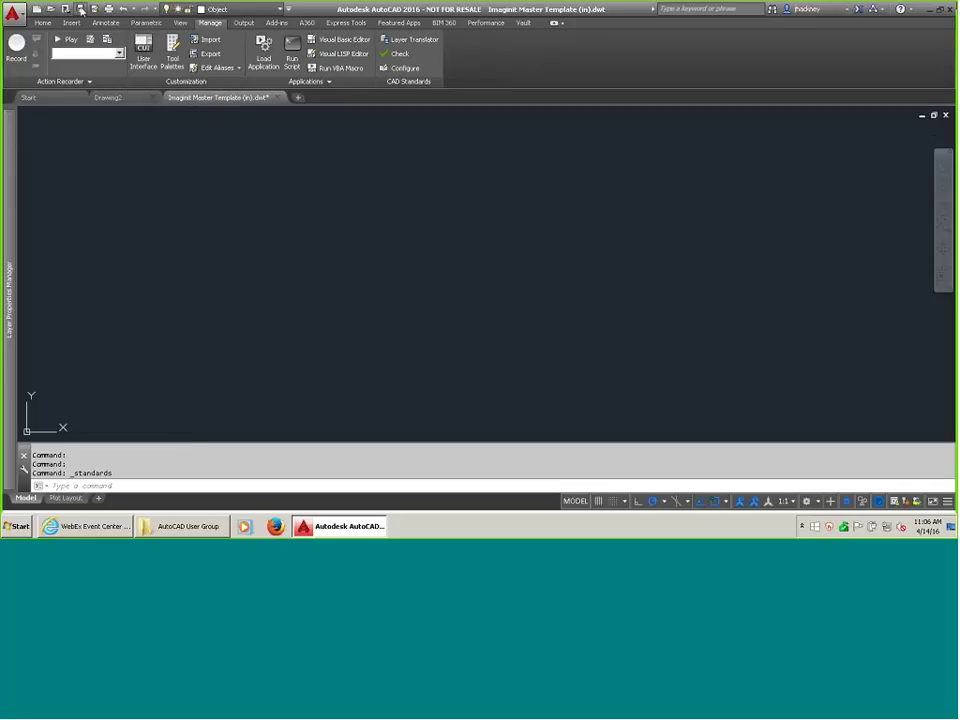
{"action": "left_click", "coordinate": [277, 98]}
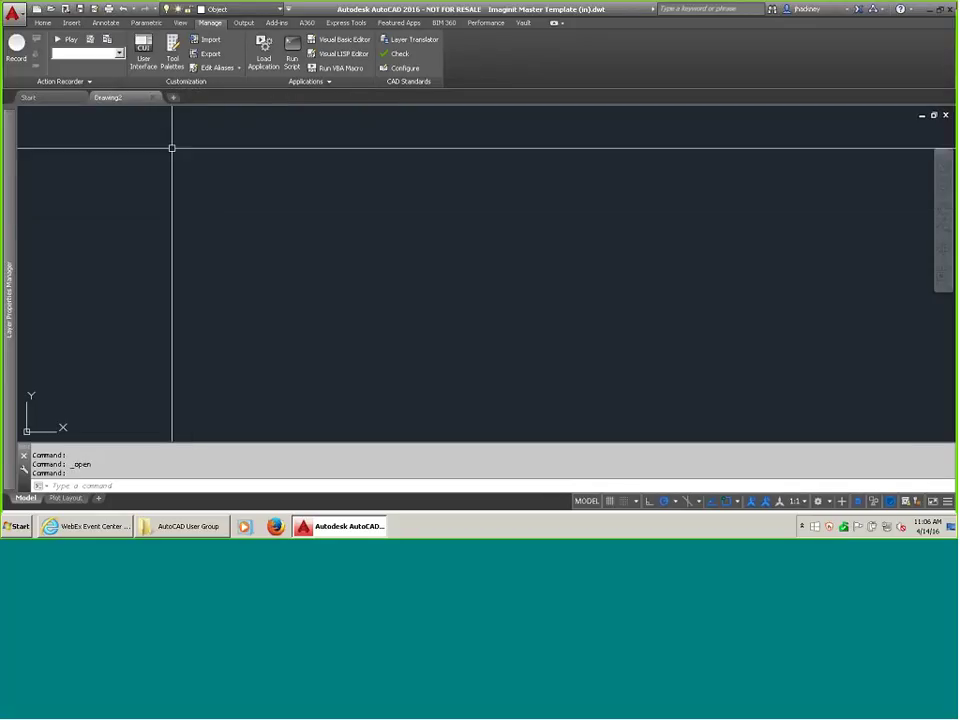
{"action": "left_click", "coordinate": [153, 98]}
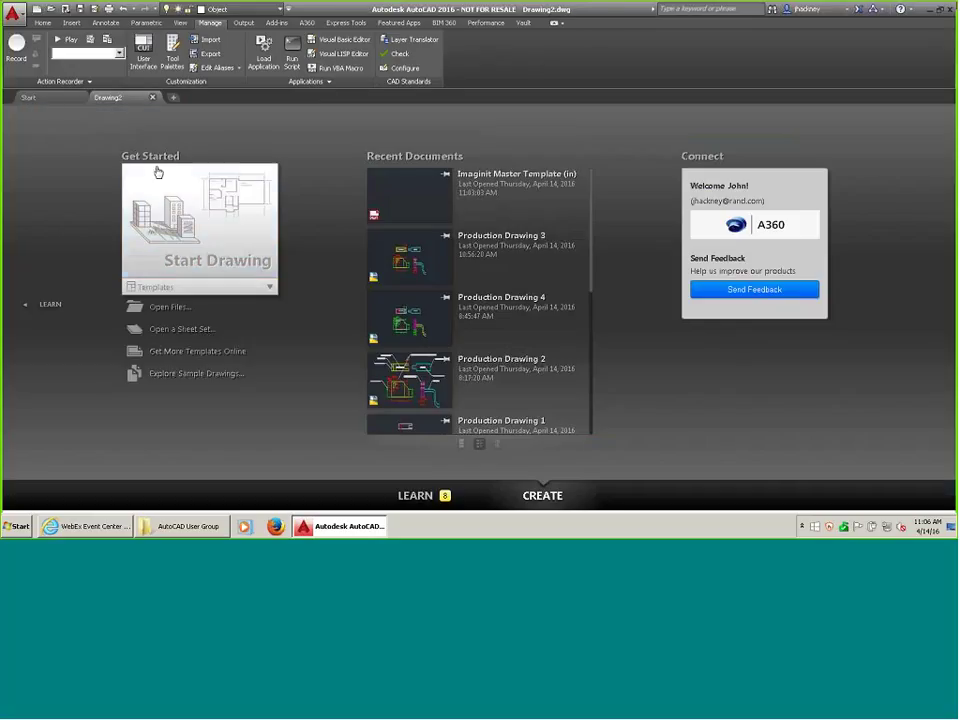
{"action": "left_click", "coordinate": [36, 9]}
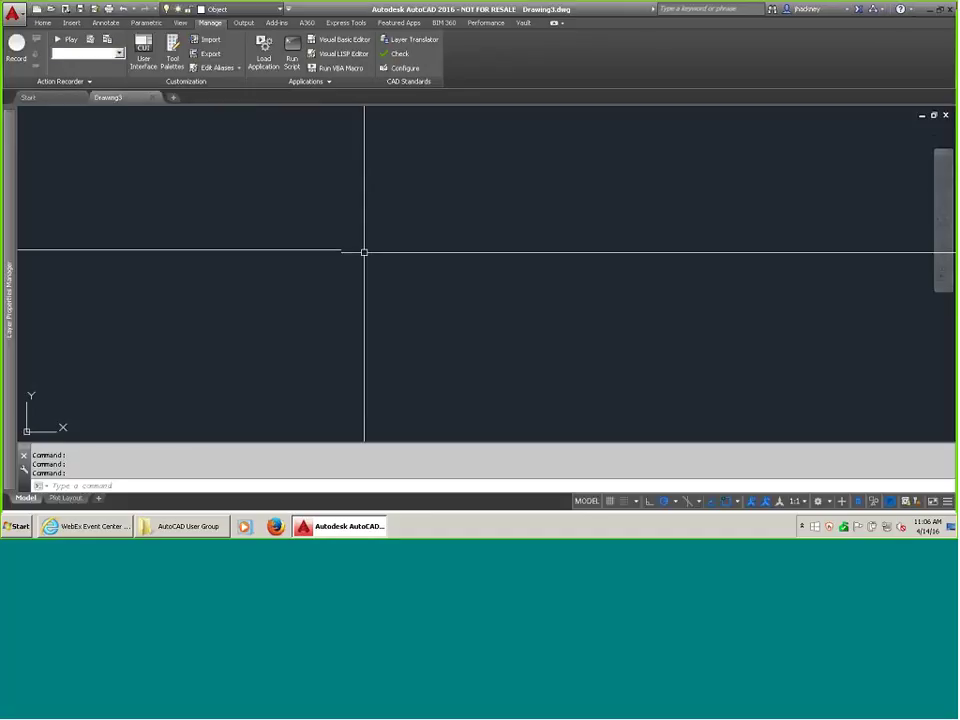
Review the associated standards file and the CAD standards notification settings in the new drawing.
{"action": "left_click", "coordinate": [399, 68]}
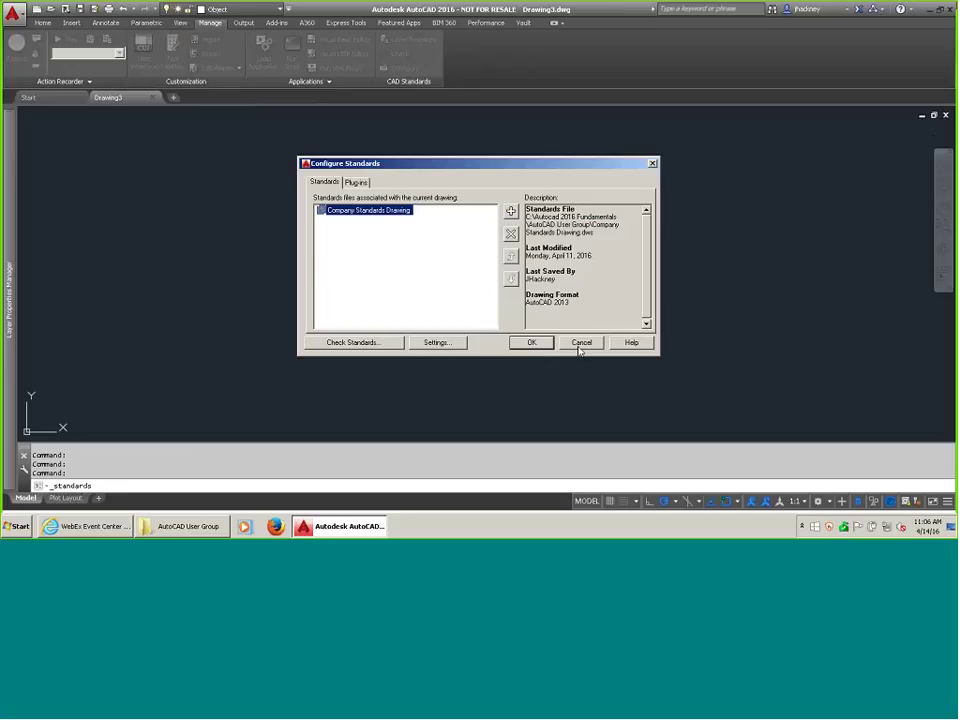
{"action": "left_click", "coordinate": [437, 342]}
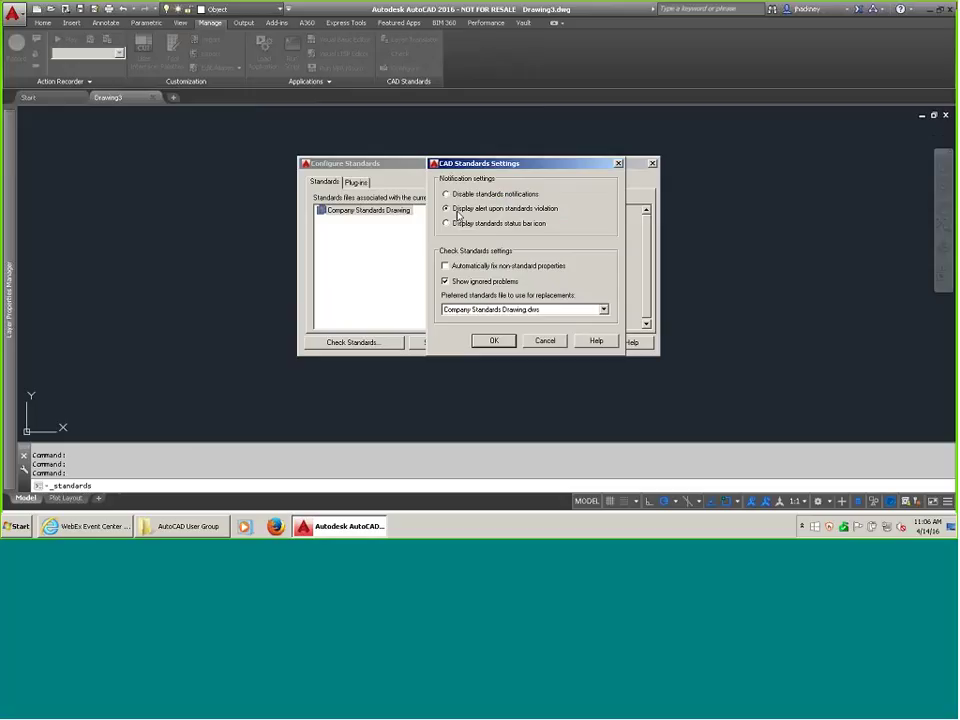
{"action": "left_click", "coordinate": [545, 340]}
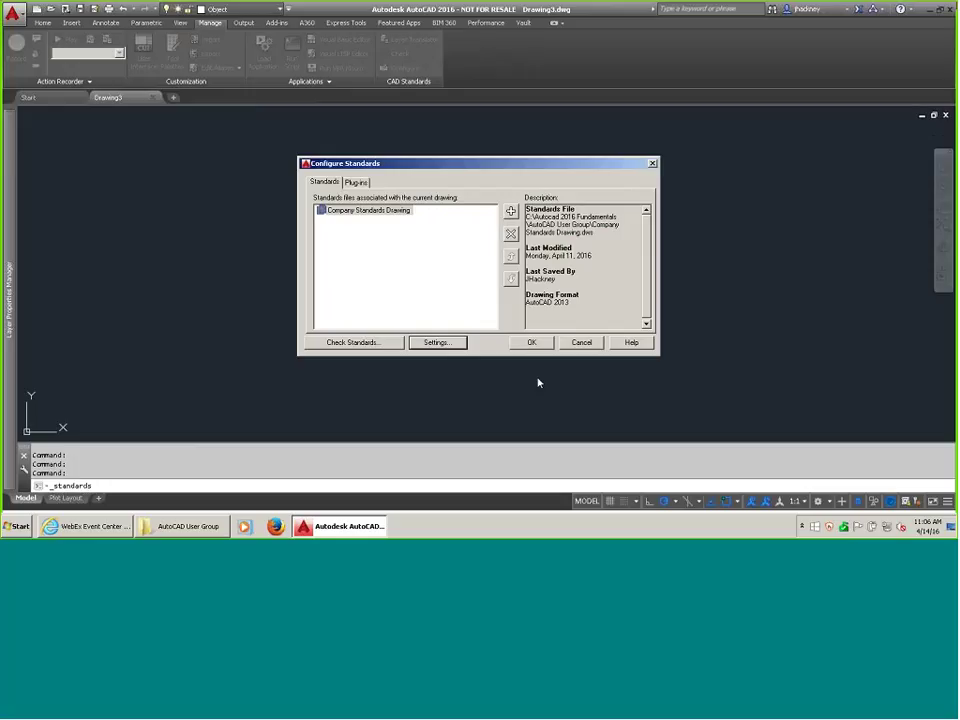
{"action": "left_click", "coordinate": [531, 342]}
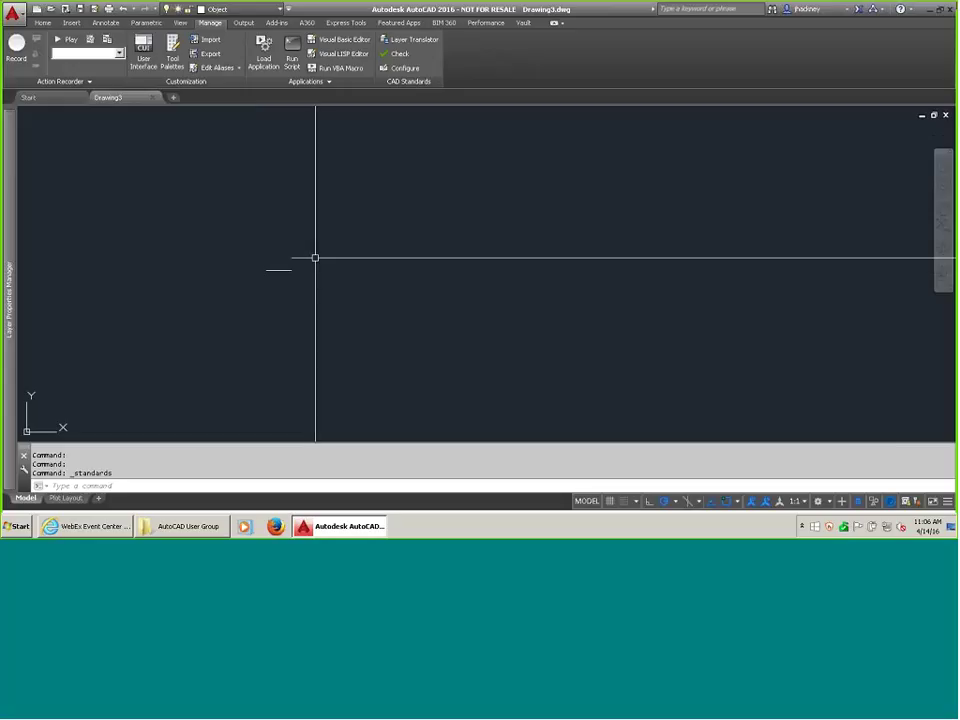
Change the color of the Object layer to green to provoke a standards violation.
{"action": "left_click", "coordinate": [268, 9]}
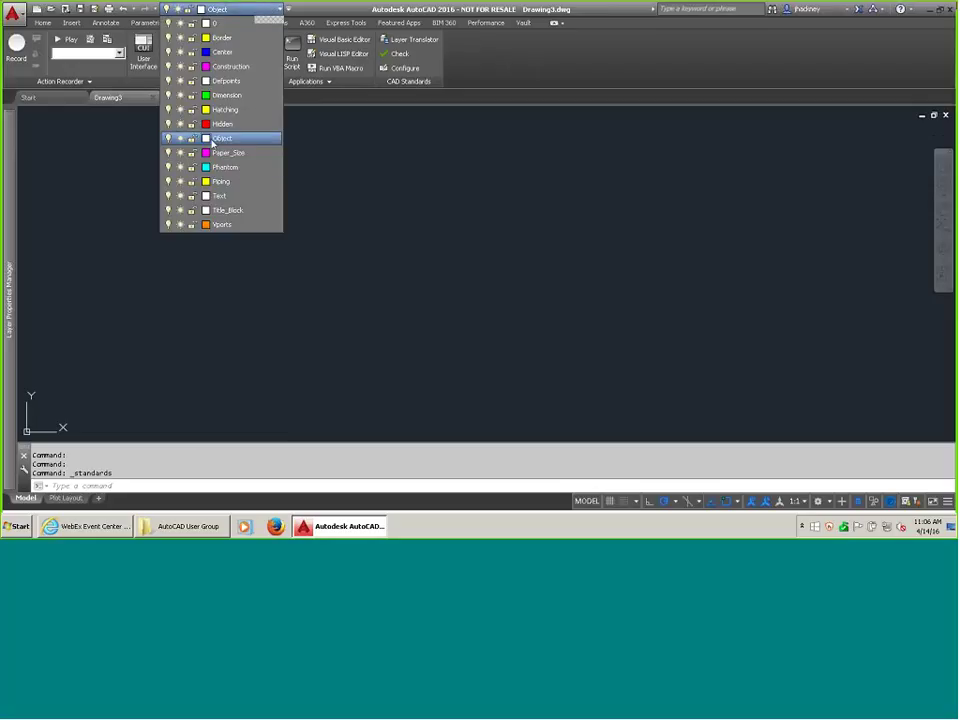
{"action": "left_click", "coordinate": [207, 140]}
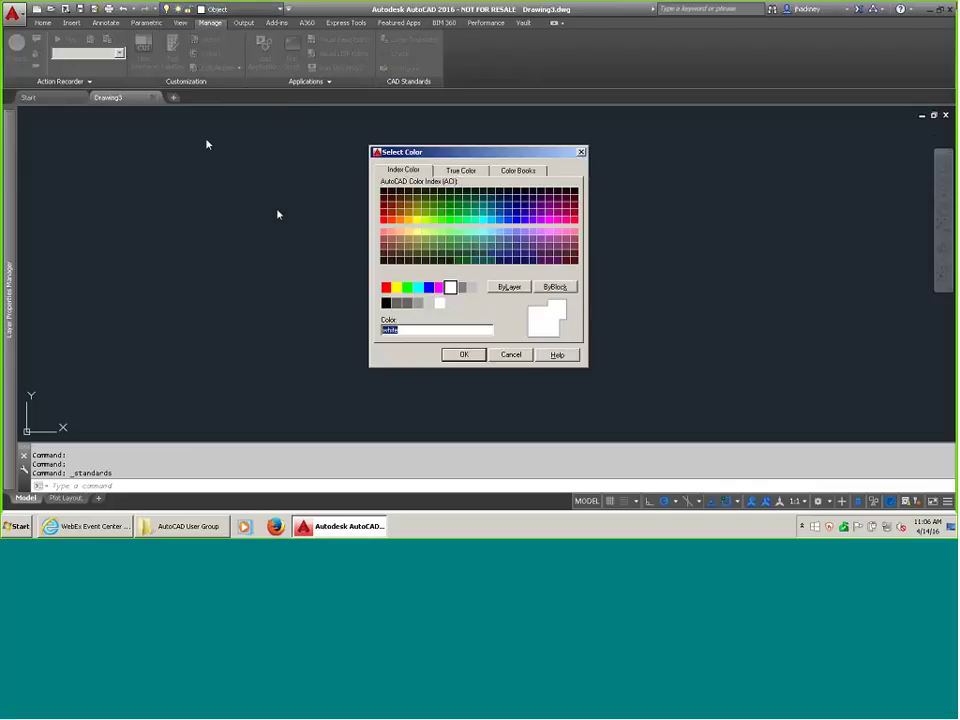
{"action": "left_click", "coordinate": [407, 287]}
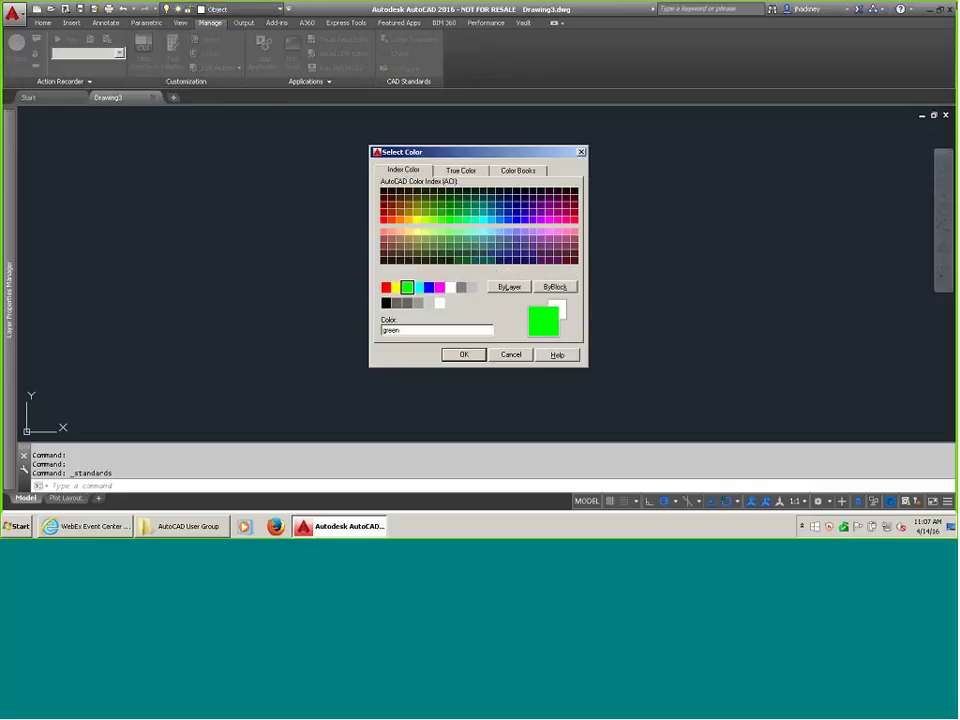
{"action": "left_click", "coordinate": [452, 356]}
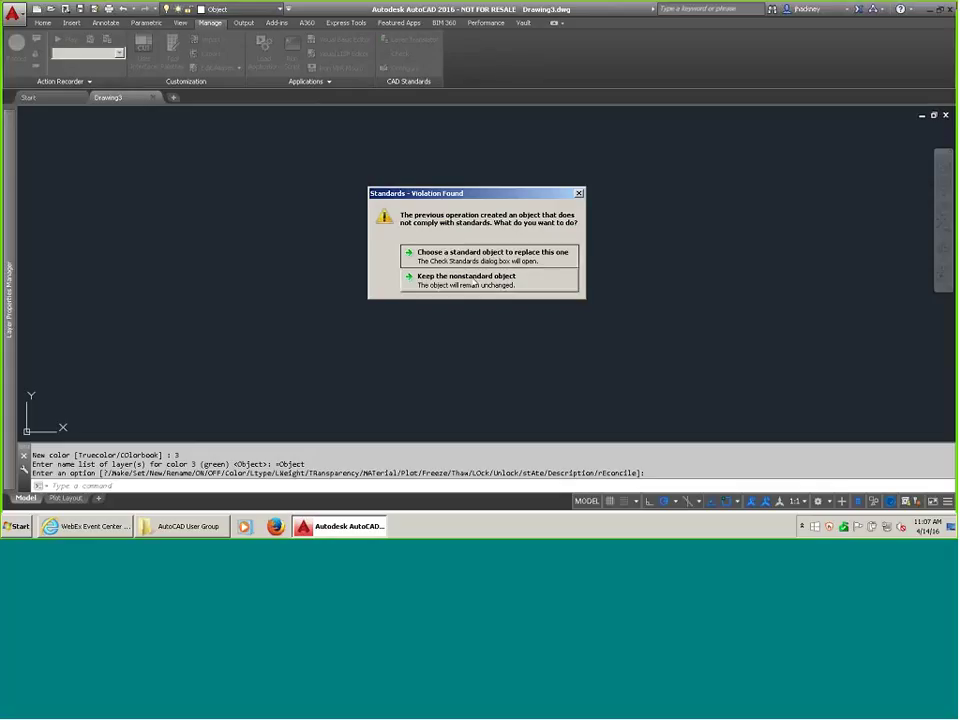
Resolve the layer violation by choosing a standard object as replacement, and finish the standards check.
{"action": "left_click", "coordinate": [477, 256]}
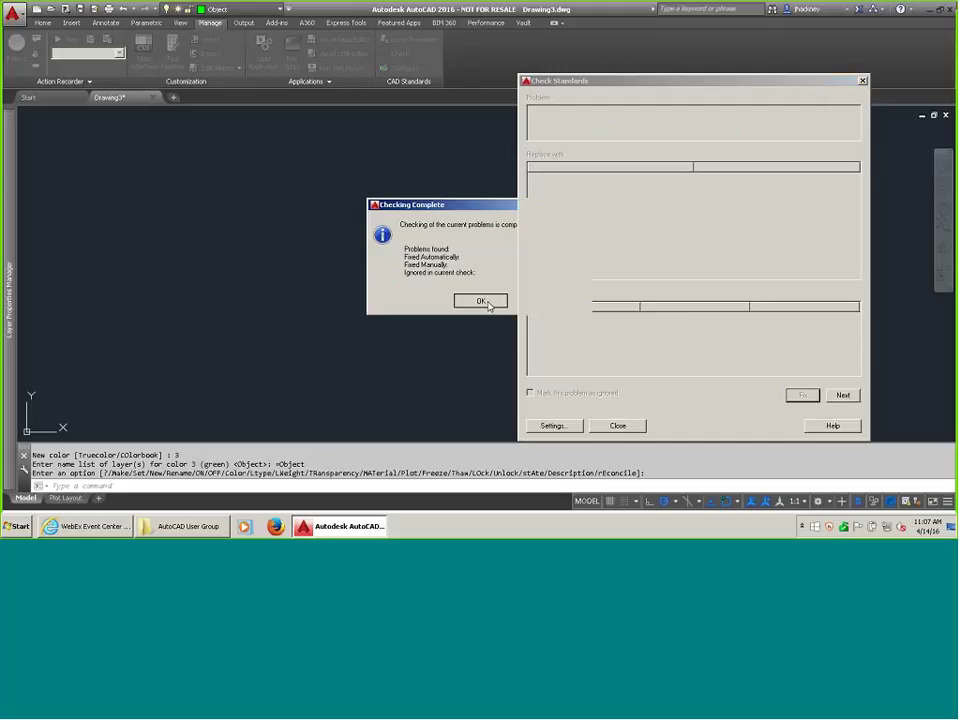
{"action": "left_click", "coordinate": [481, 301]}
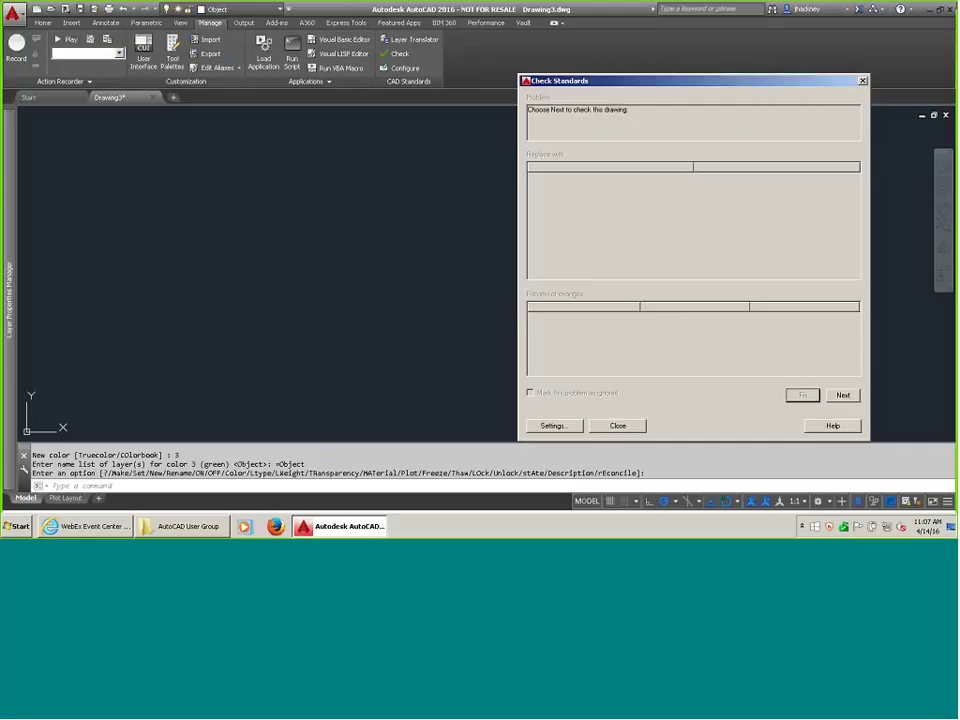
{"action": "left_click", "coordinate": [617, 425]}
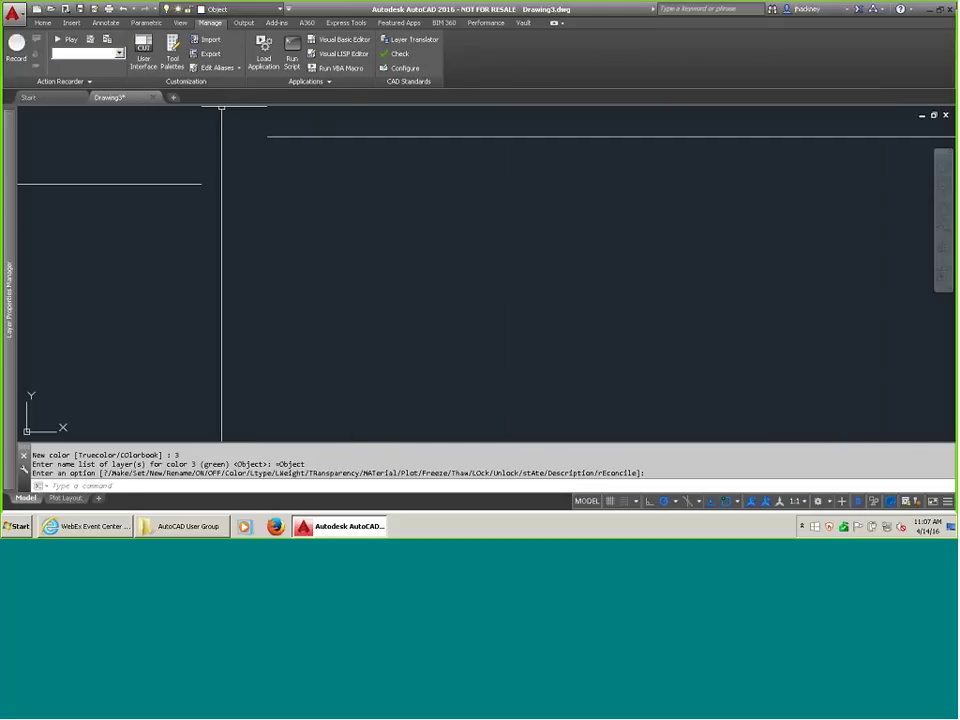
Modify the 2 Place - Ann. dimension style so its linear primary units precision is 0.0000.
{"action": "left_click", "coordinate": [104, 23]}
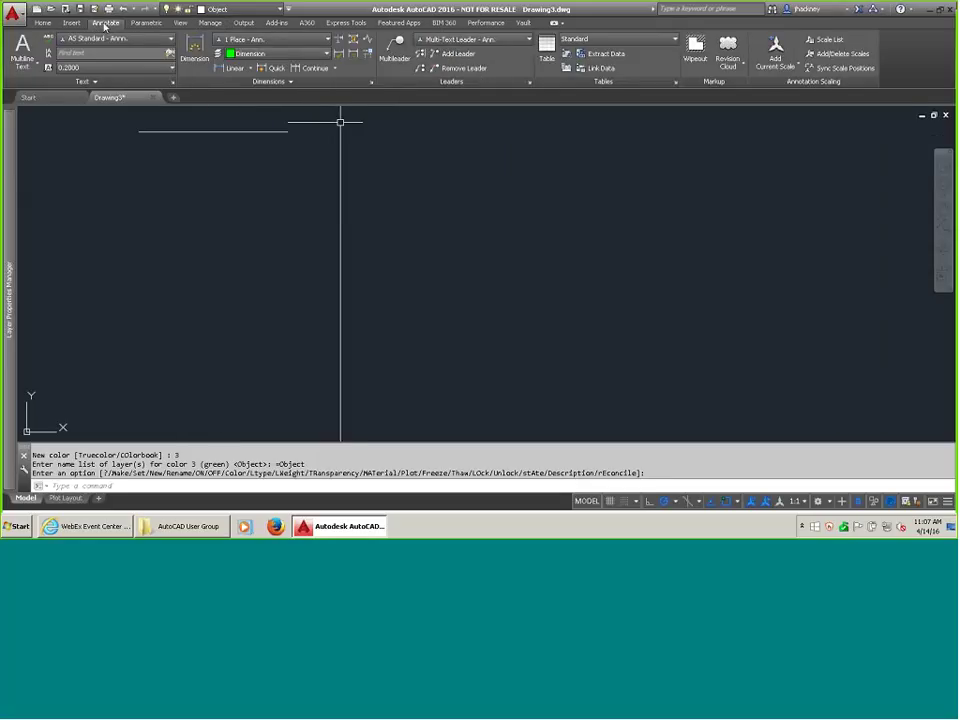
{"action": "left_click", "coordinate": [371, 82]}
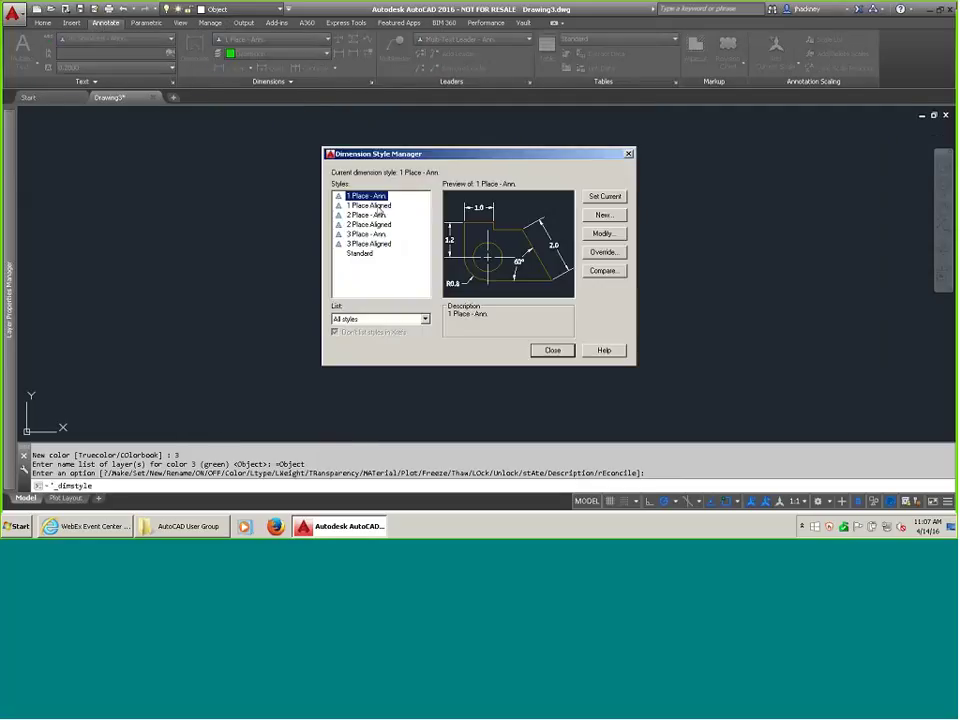
{"action": "left_click", "coordinate": [378, 214]}
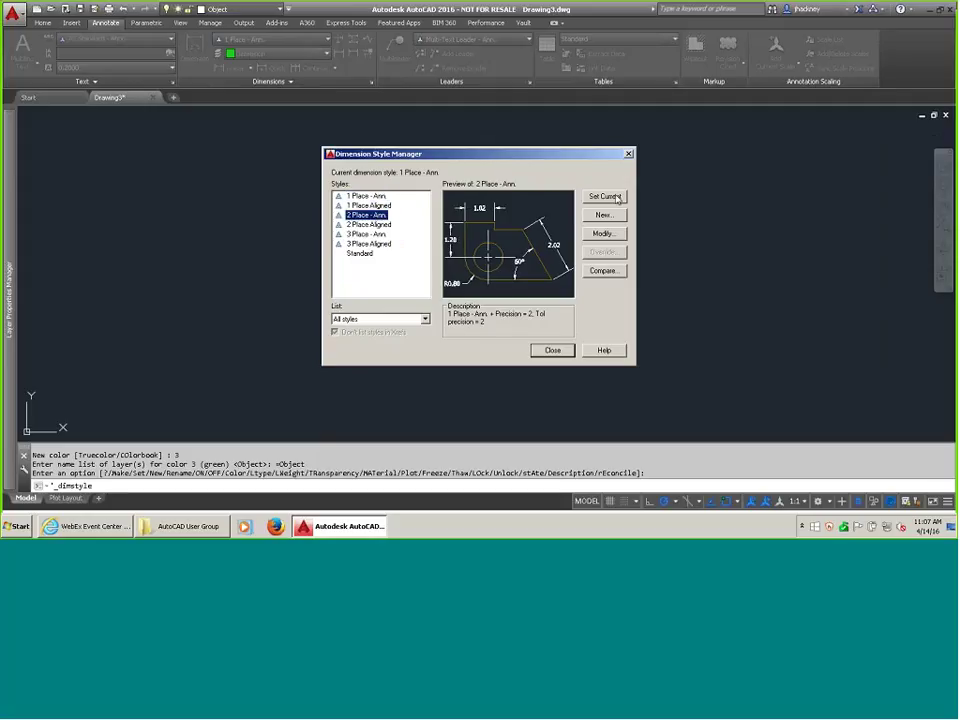
{"action": "left_click", "coordinate": [607, 234]}
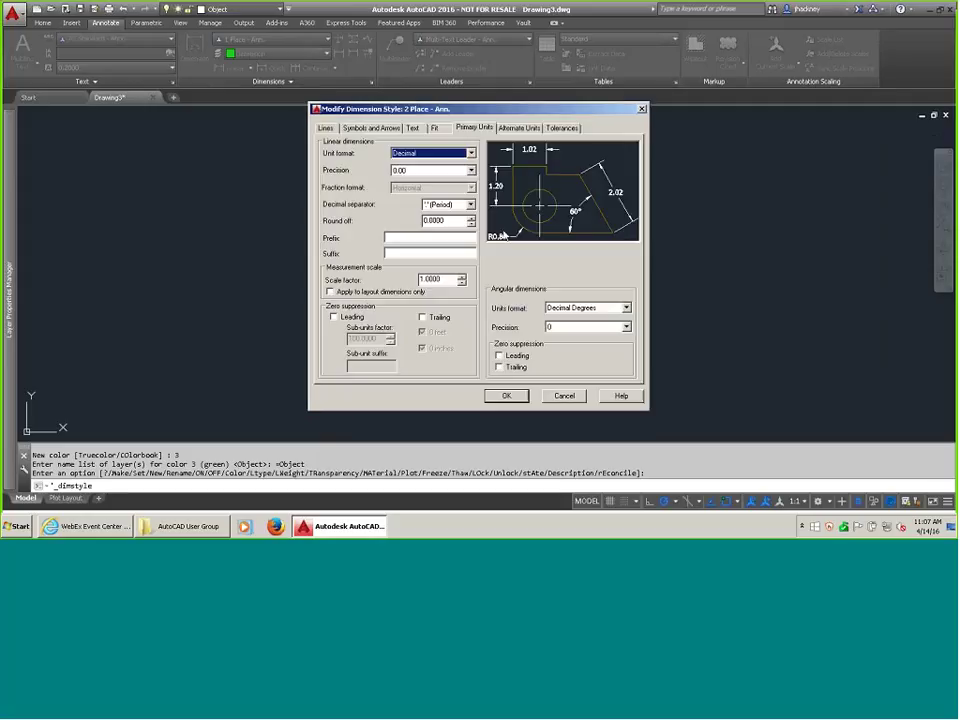
{"action": "left_click", "coordinate": [471, 171]}
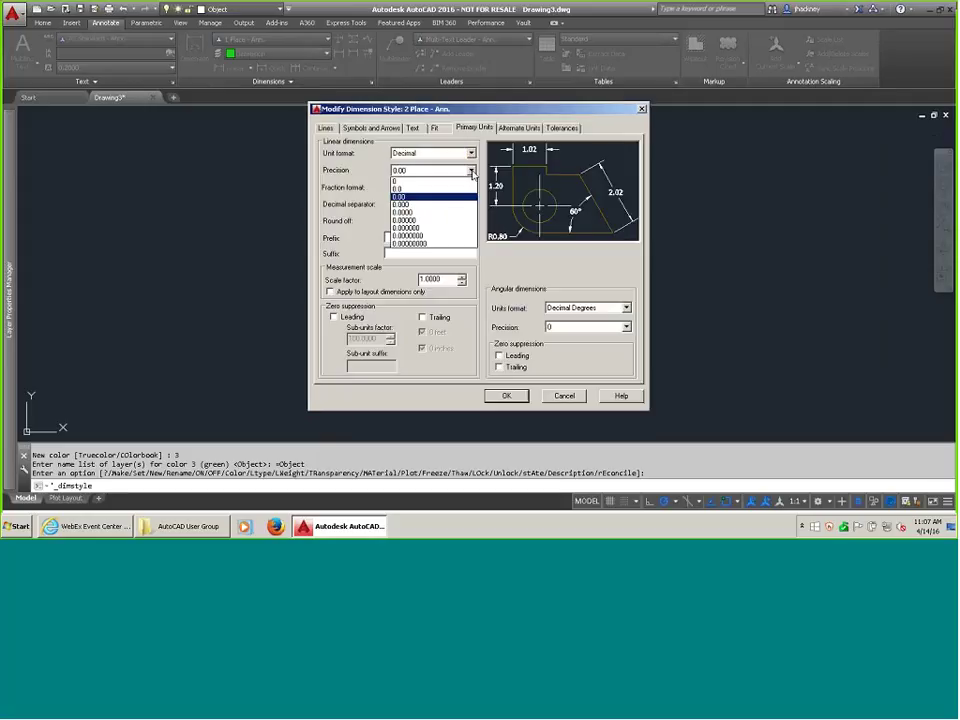
{"action": "left_click", "coordinate": [433, 212]}
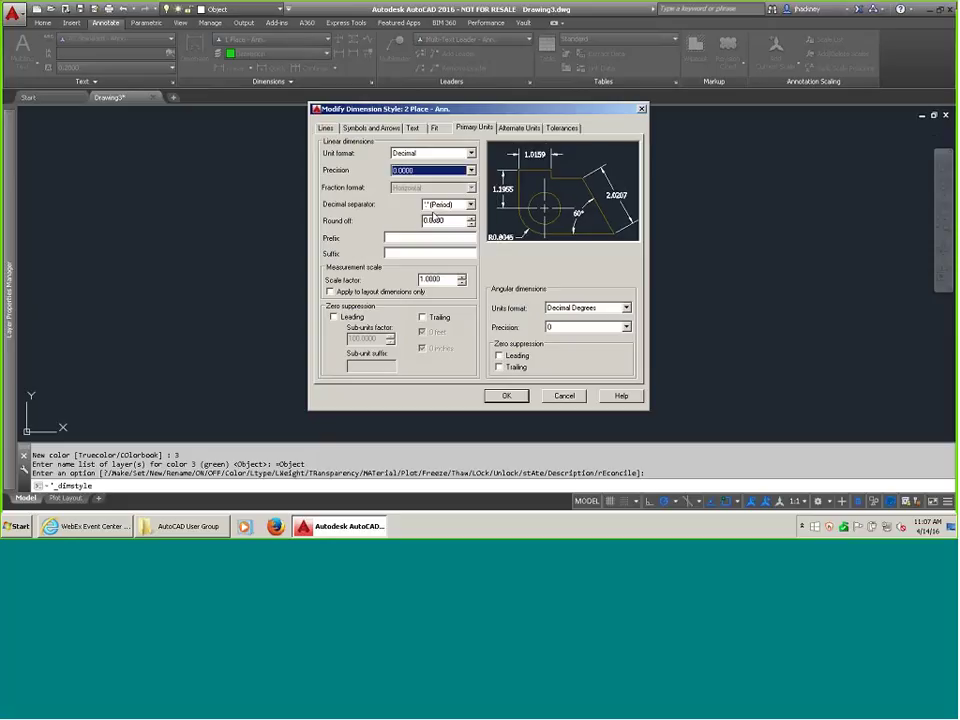
{"action": "left_click", "coordinate": [506, 395]}
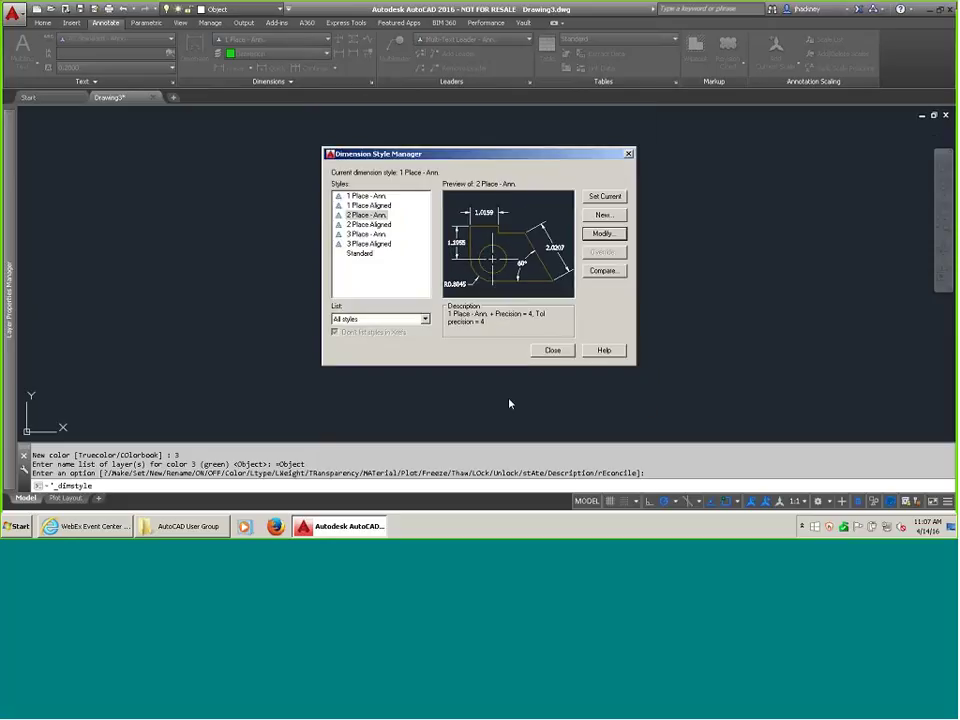
{"action": "left_click", "coordinate": [550, 350]}
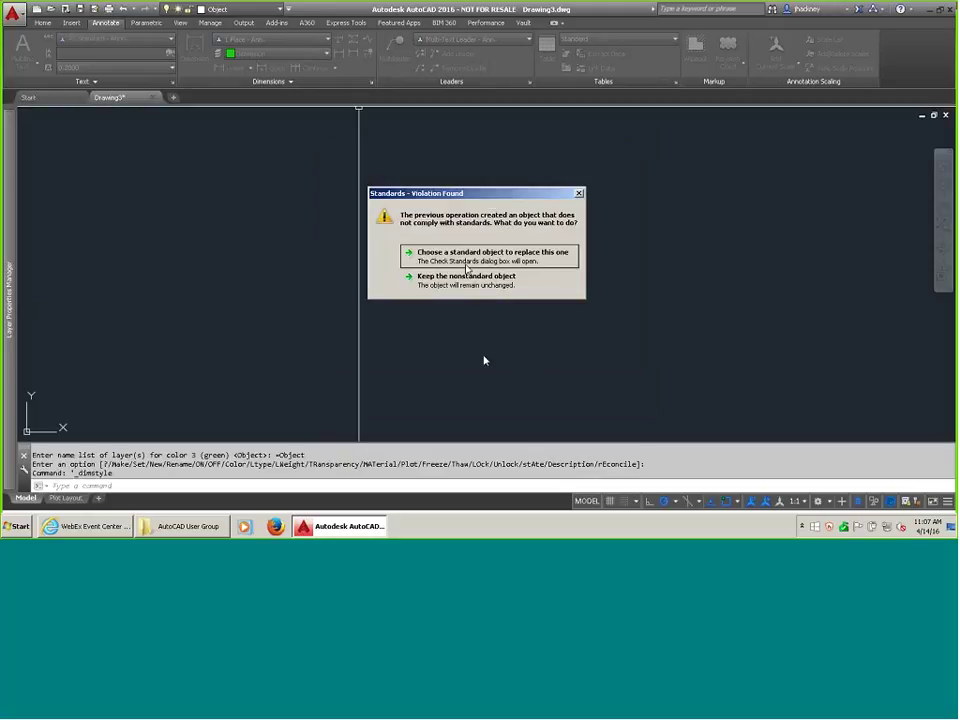
Fix the nonstandard dimension style using 2 Place - Ann. from Company Standards Drawing.
{"action": "left_click", "coordinate": [469, 262]}
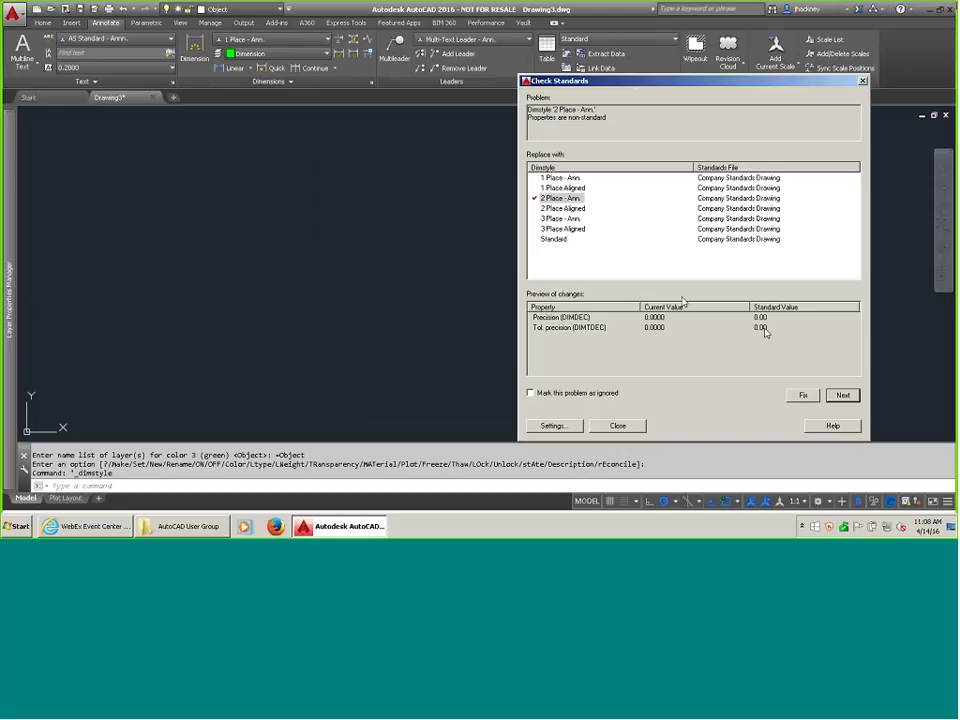
{"action": "key", "text": "Return"}
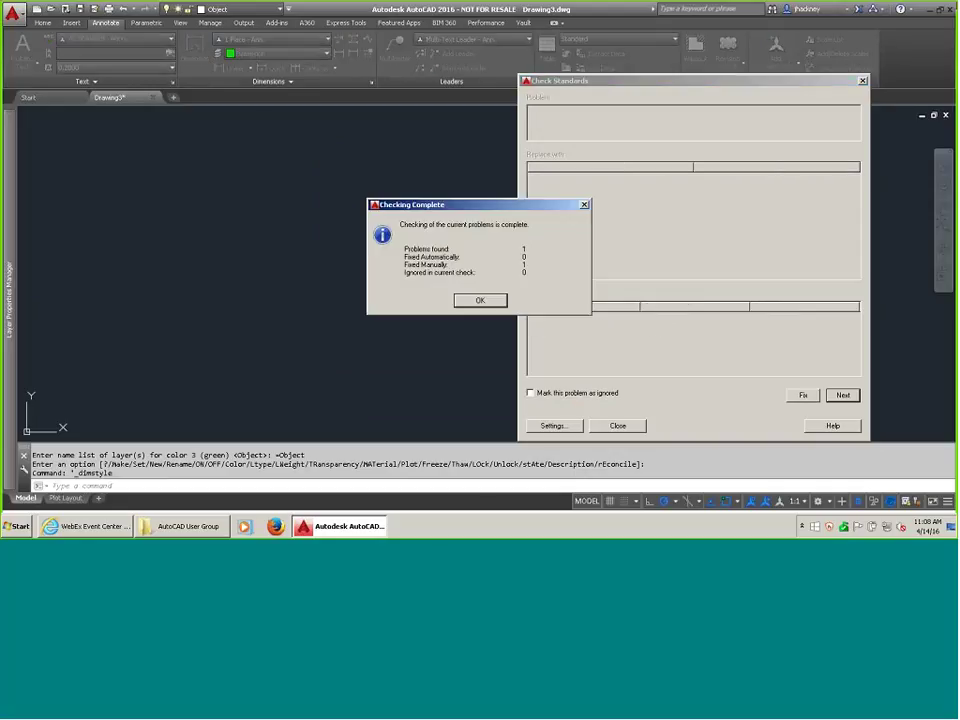
{"action": "left_click", "coordinate": [503, 304]}
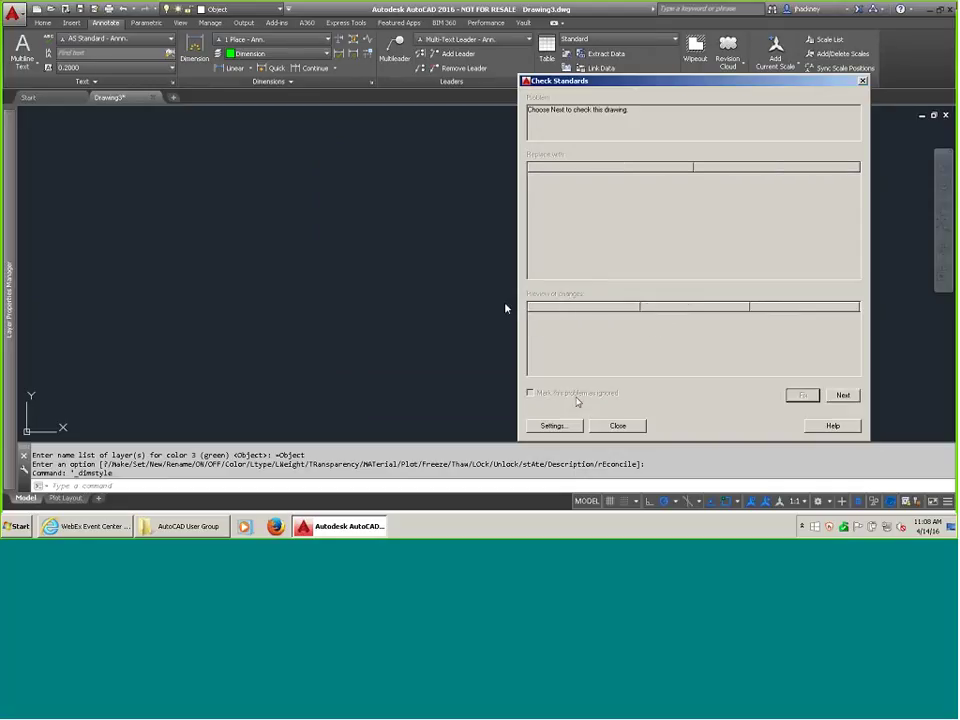
Turn on automatic fixing of non-standard properties in the CAD standards settings, and close the standards check.
{"action": "left_click", "coordinate": [555, 426]}
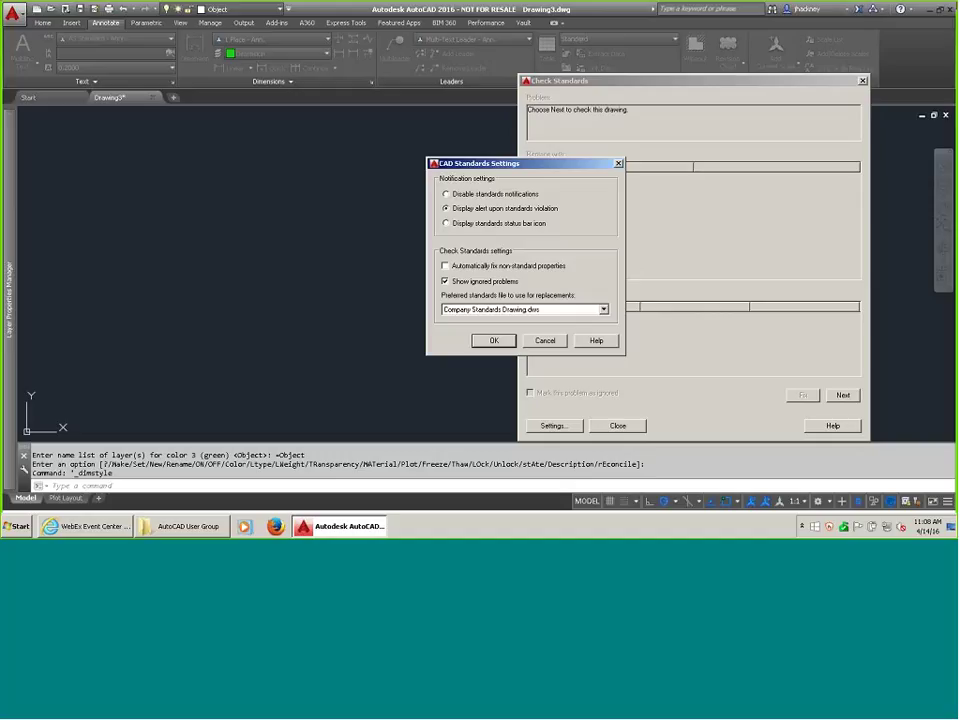
{"action": "left_click", "coordinate": [539, 267]}
{"action": "left_click", "coordinate": [508, 342]}
{"action": "left_click", "coordinate": [616, 425]}
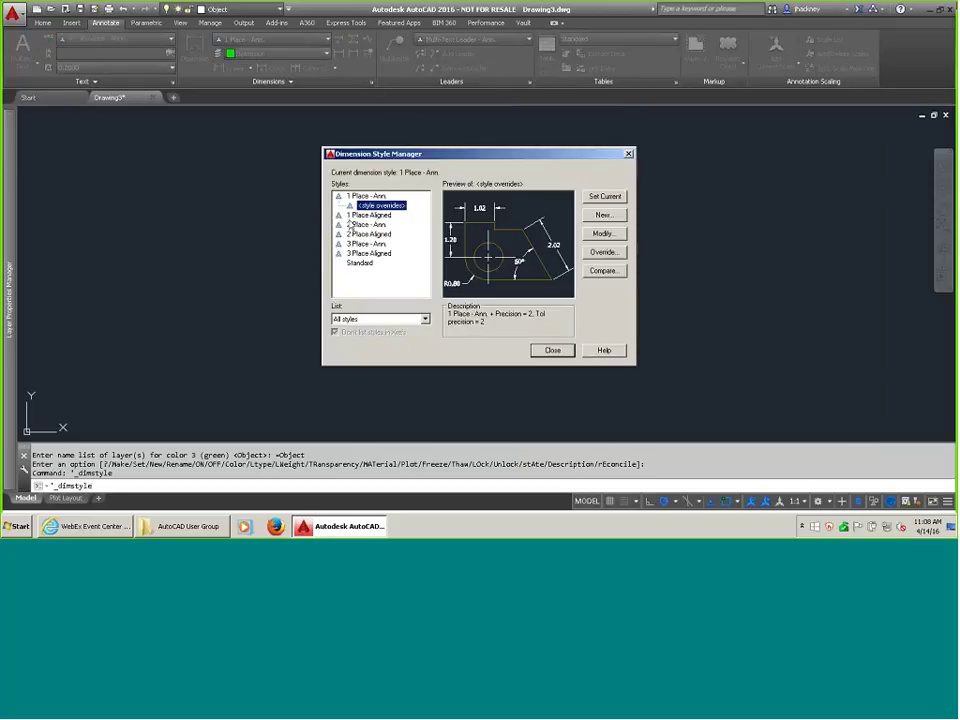
Set the 2 Place - Ann. linear precision to 0.0000 again, and resolve the violation through the automatic standards fix.
{"action": "left_click", "coordinate": [366, 225]}
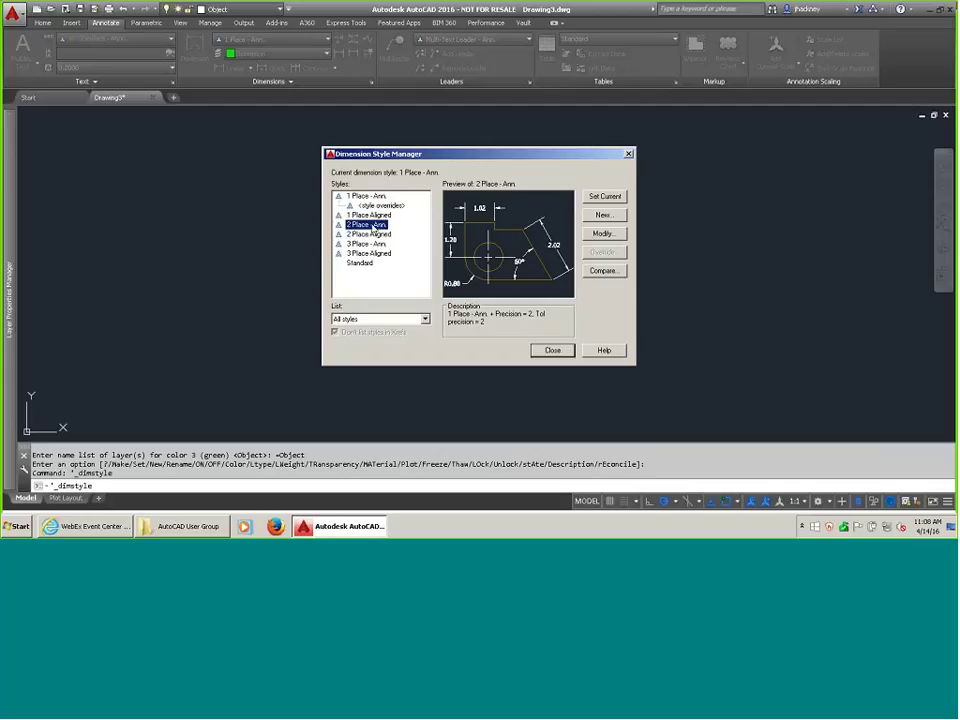
{"action": "left_click", "coordinate": [602, 235]}
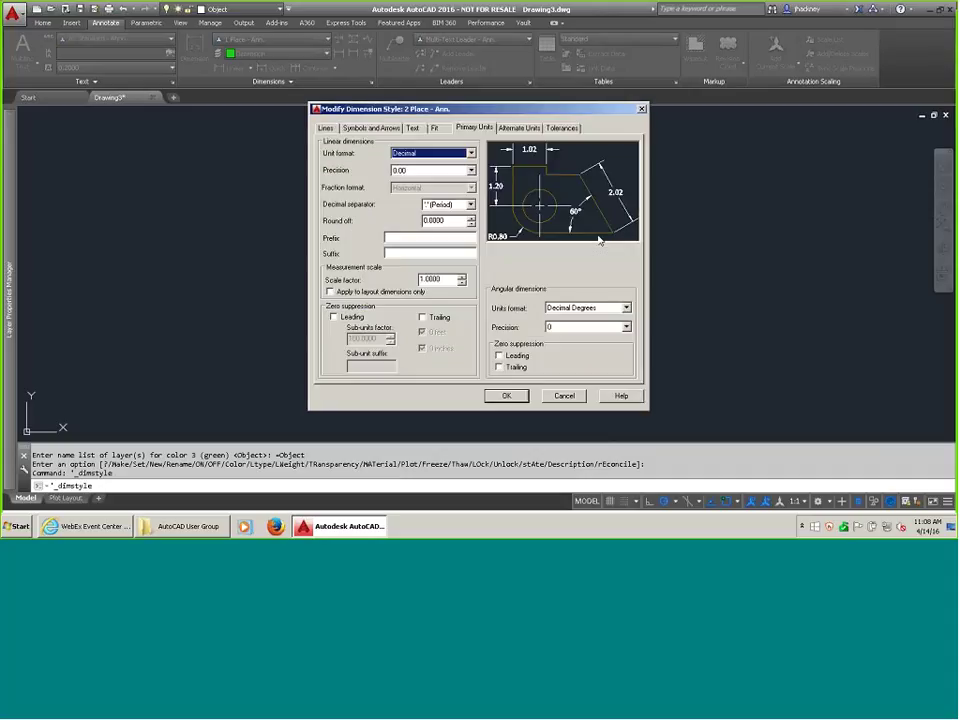
{"action": "left_click", "coordinate": [452, 171]}
{"action": "left_click", "coordinate": [448, 217]}
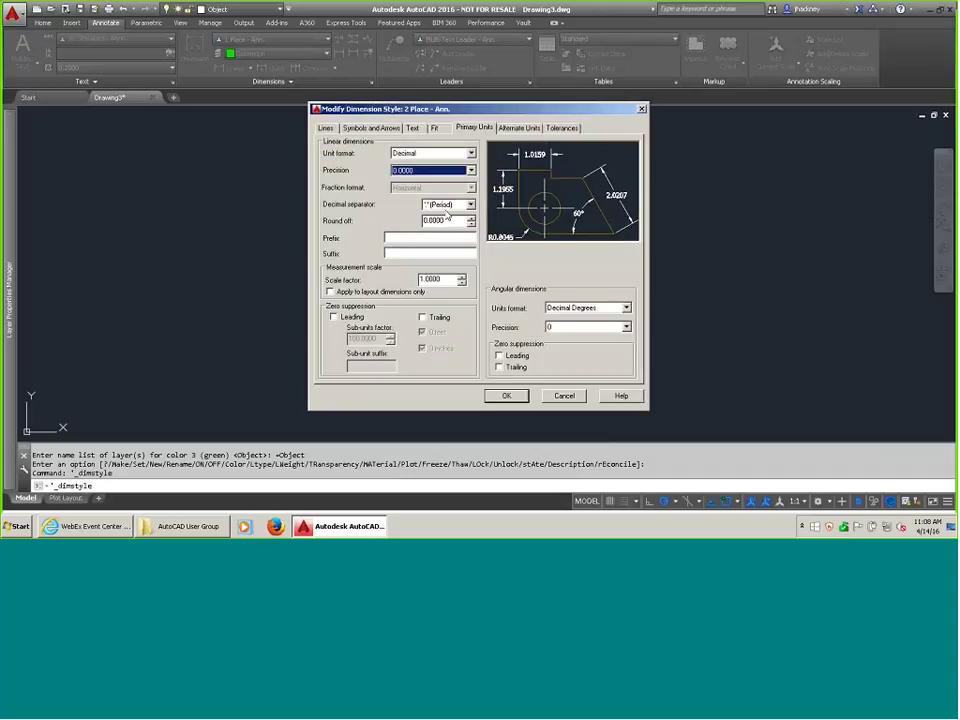
{"action": "left_click", "coordinate": [508, 396]}
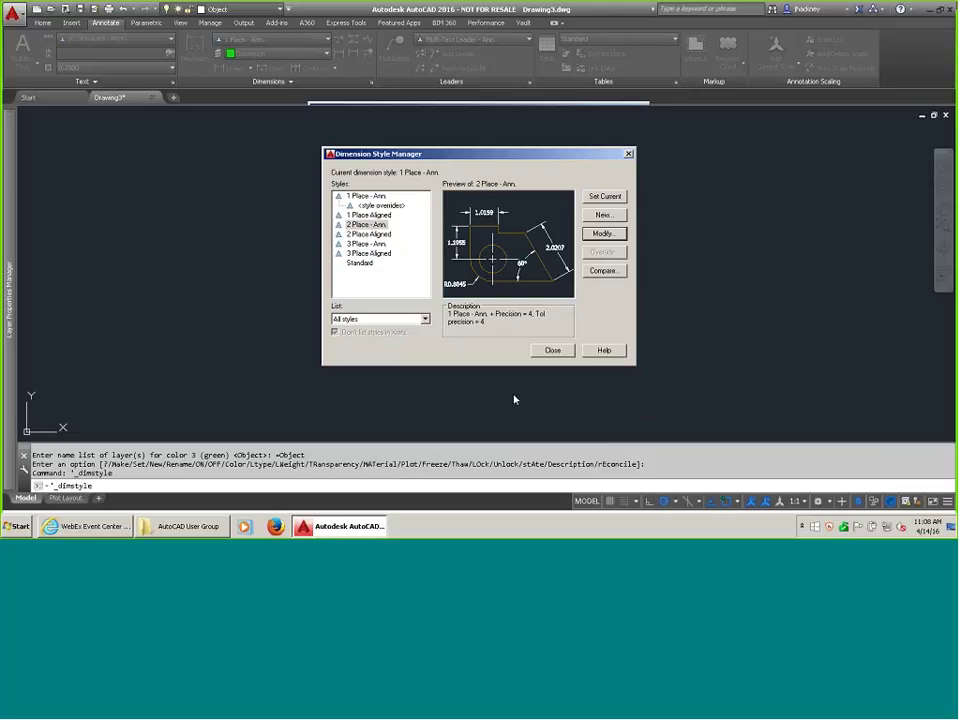
{"action": "left_click", "coordinate": [552, 350]}
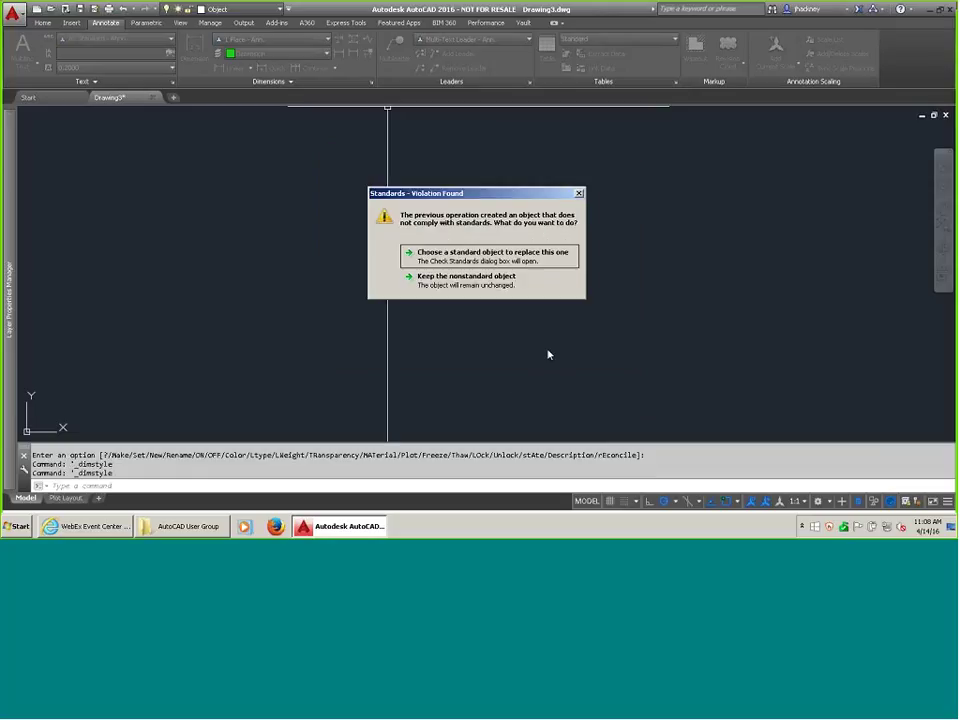
{"action": "left_click", "coordinate": [477, 252]}
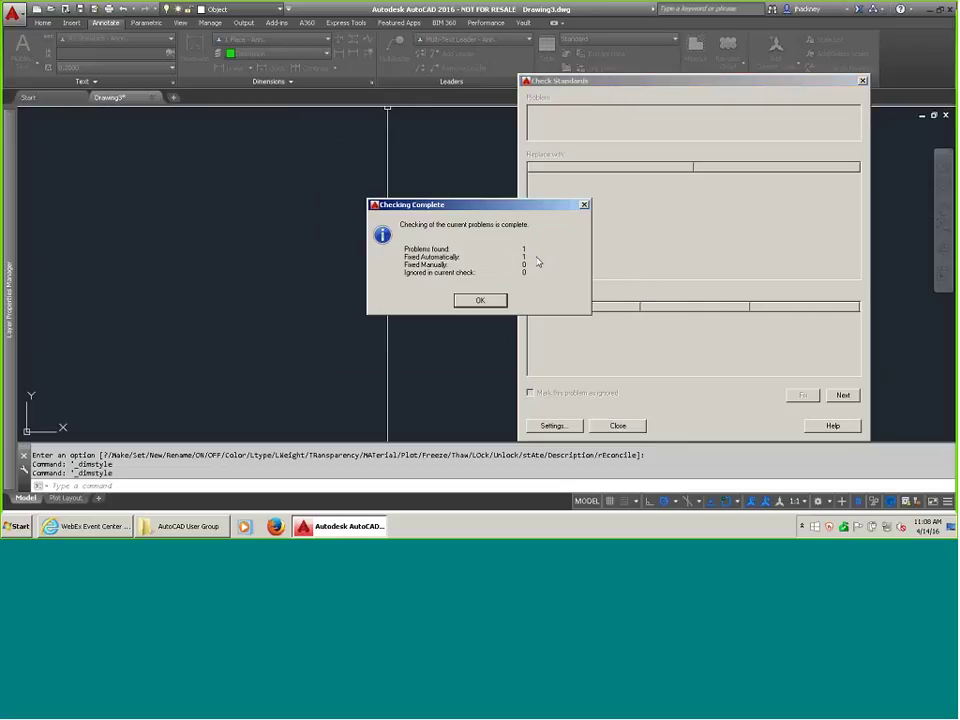
{"action": "left_click", "coordinate": [492, 306]}
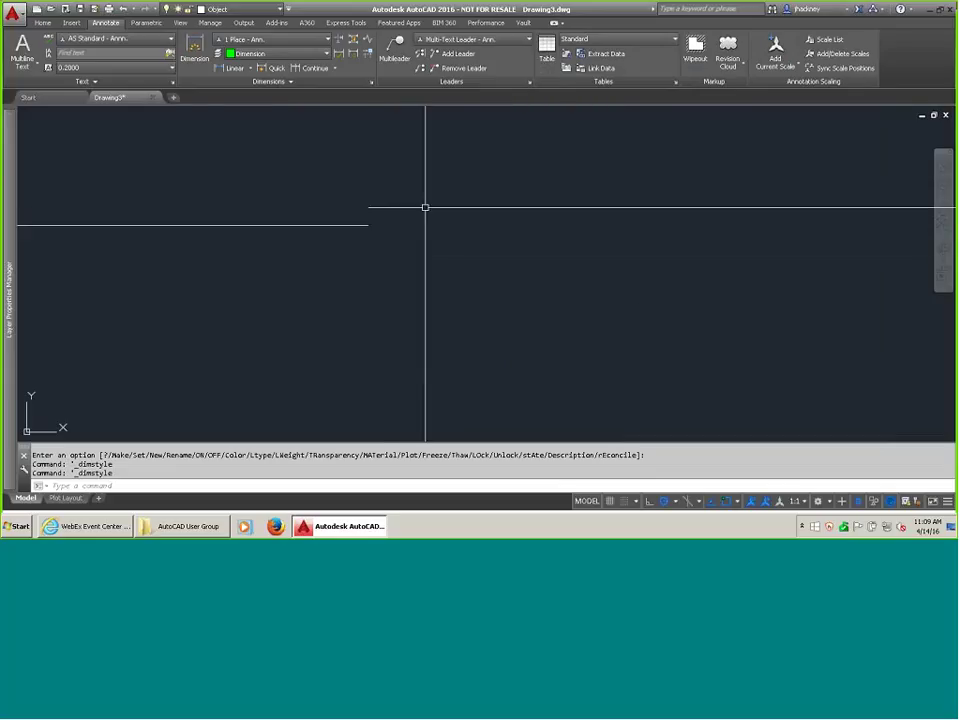
Configure the CAD standards settings to display the standards status bar icon and turn off automatic fixing of non-standard properties.
{"action": "left_click", "coordinate": [209, 23]}
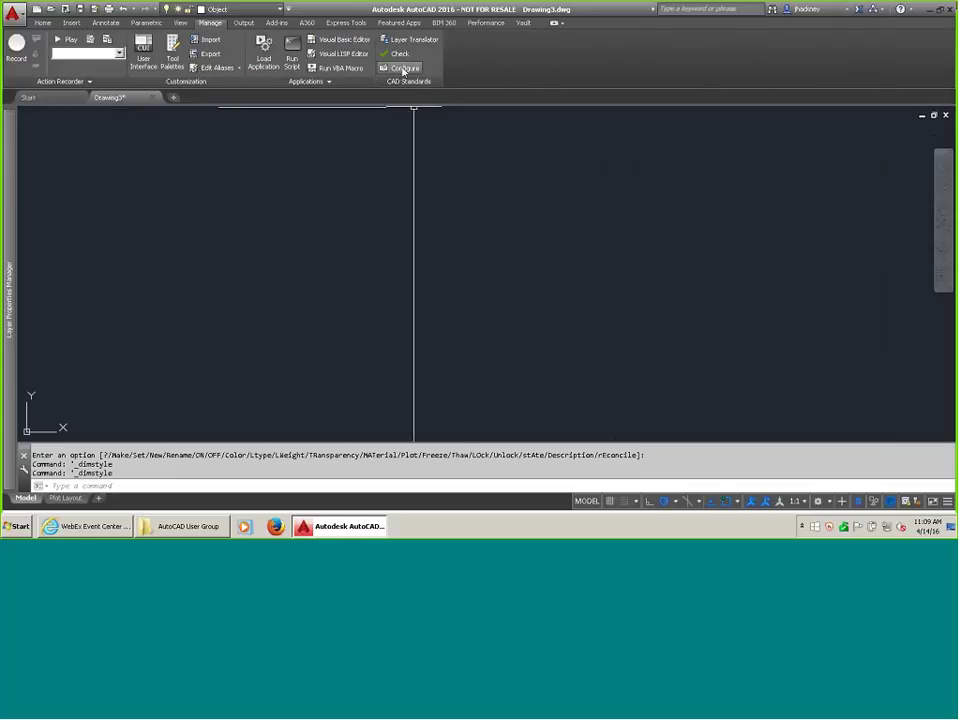
{"action": "left_click", "coordinate": [404, 69]}
{"action": "left_click", "coordinate": [435, 342]}
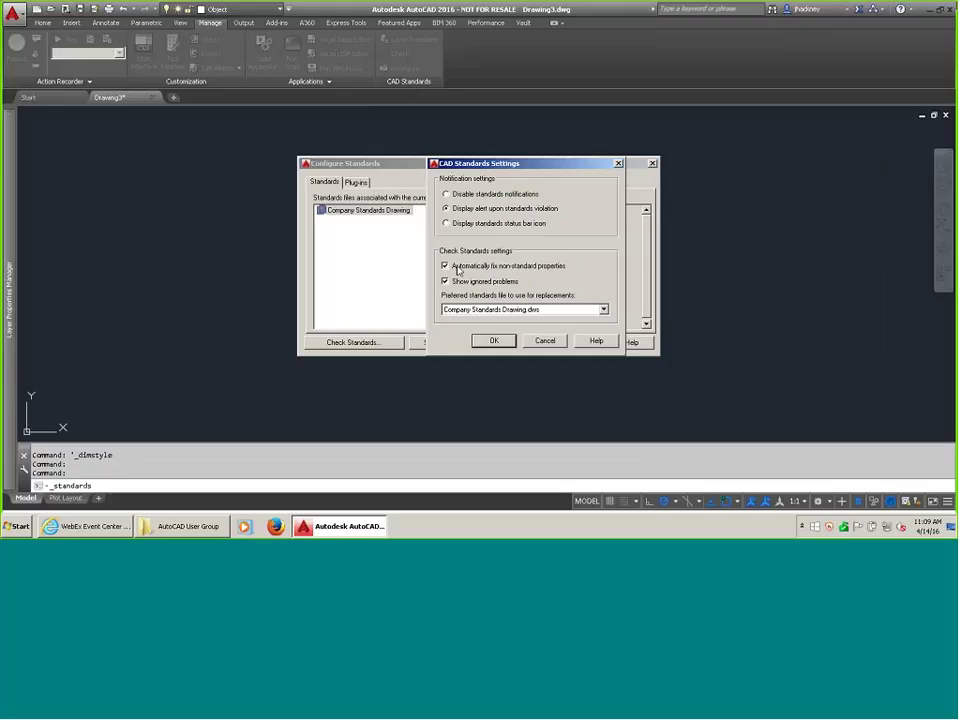
{"action": "left_click", "coordinate": [457, 267]}
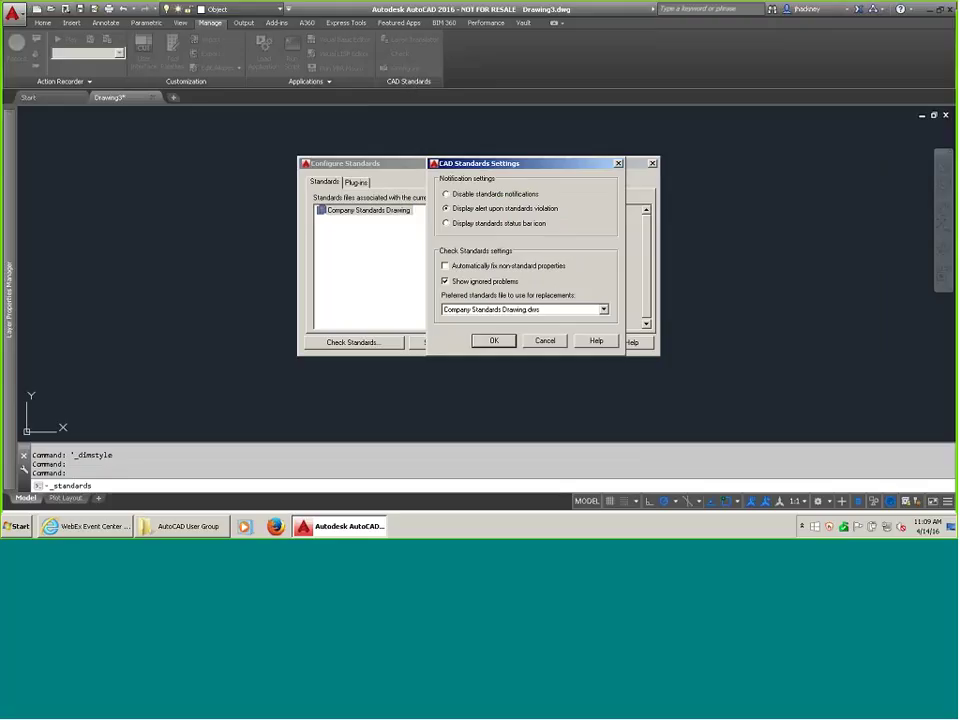
{"action": "left_click", "coordinate": [458, 225]}
{"action": "left_click", "coordinate": [500, 341]}
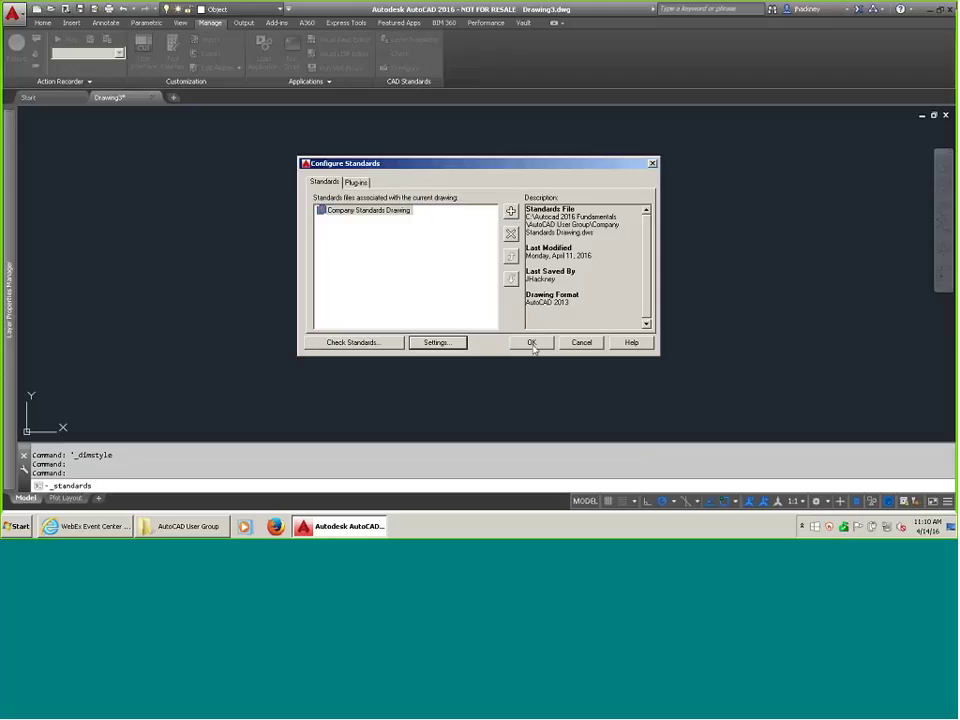
{"action": "left_click", "coordinate": [531, 343]}
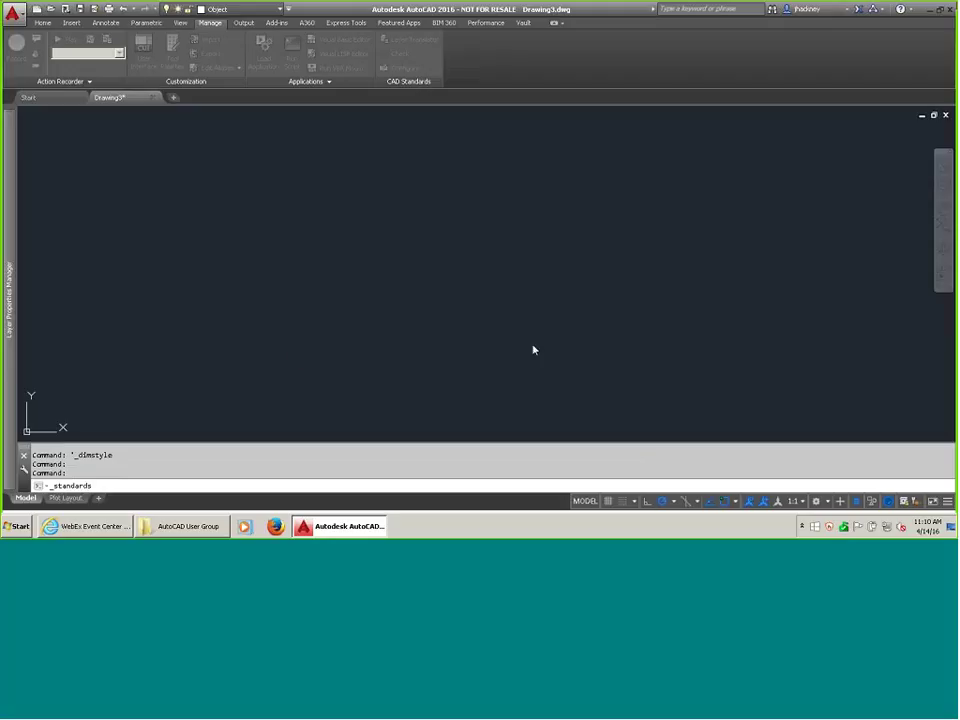
Examine the standards status bar icon's options, including the associated standards files and the CAD standards settings, without changing anything.
{"action": "left_click", "coordinate": [917, 504]}
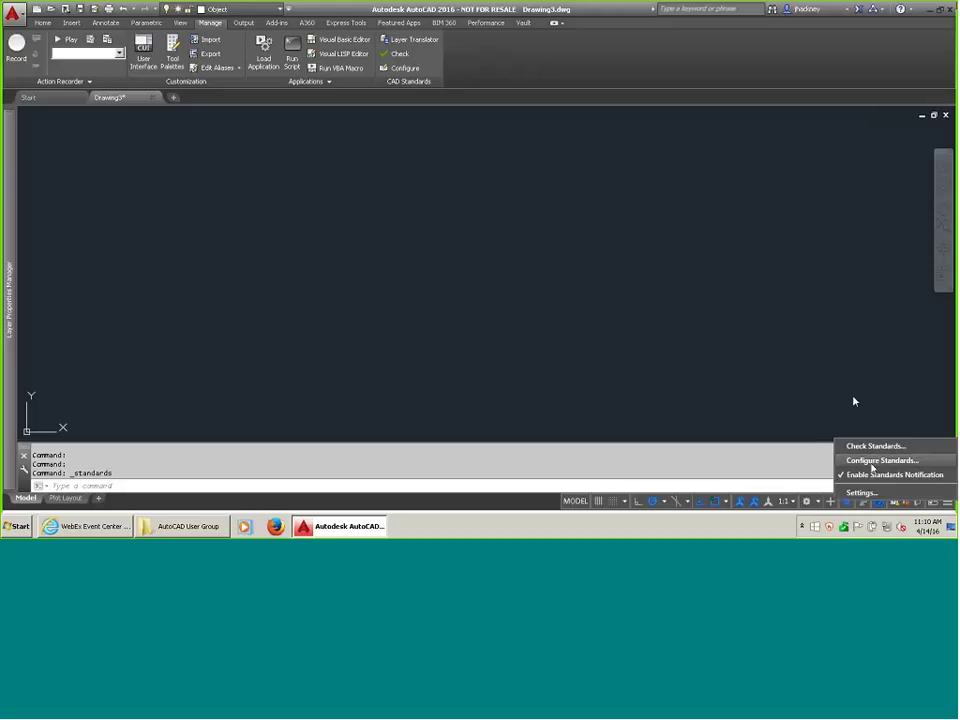
{"action": "left_click", "coordinate": [872, 460]}
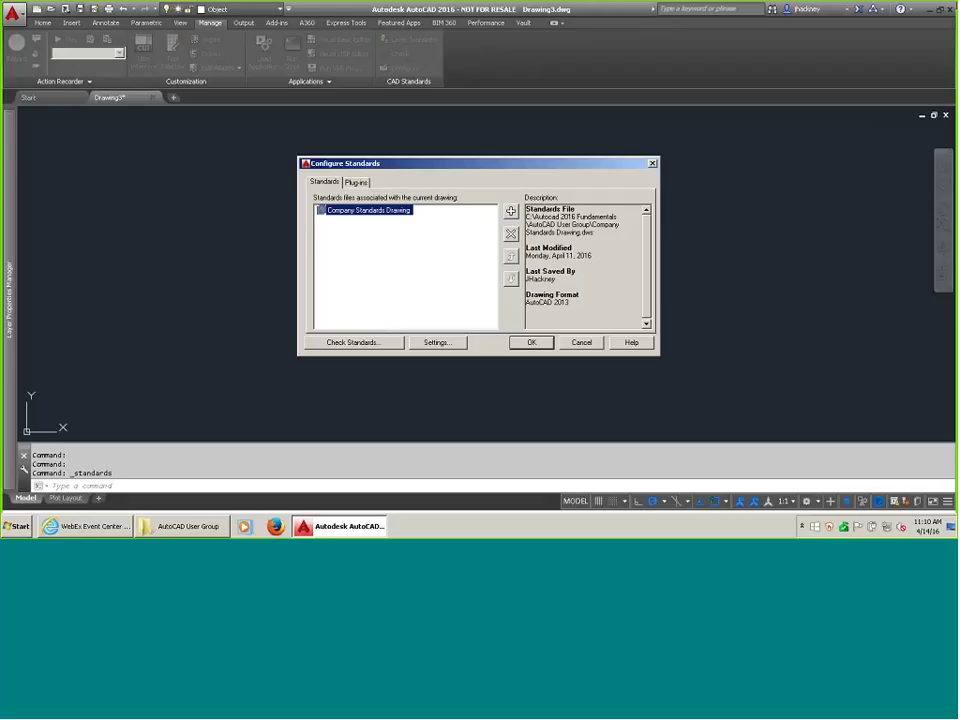
{"action": "left_click", "coordinate": [582, 343]}
{"action": "right_click", "coordinate": [896, 501]}
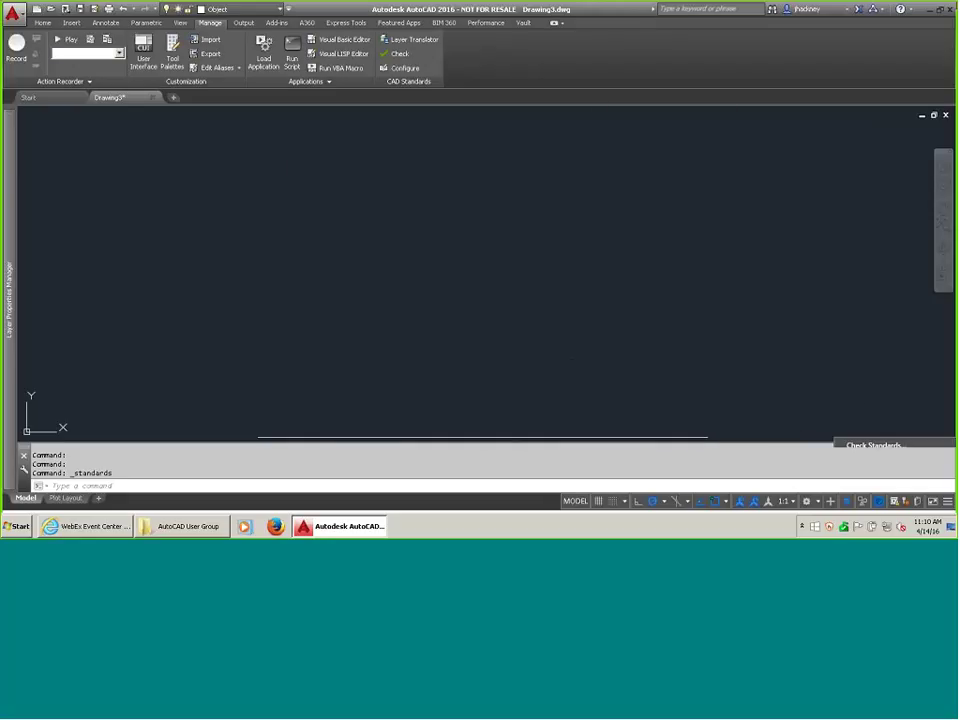
{"action": "left_click", "coordinate": [866, 494]}
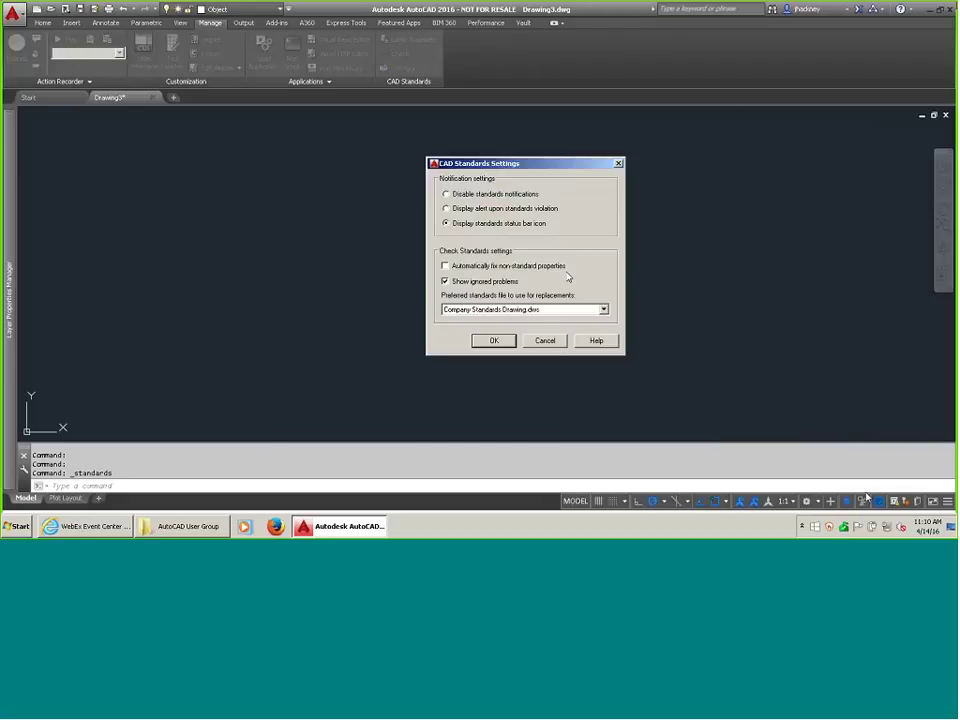
{"action": "left_click", "coordinate": [560, 343]}
{"action": "right_click", "coordinate": [896, 501]}
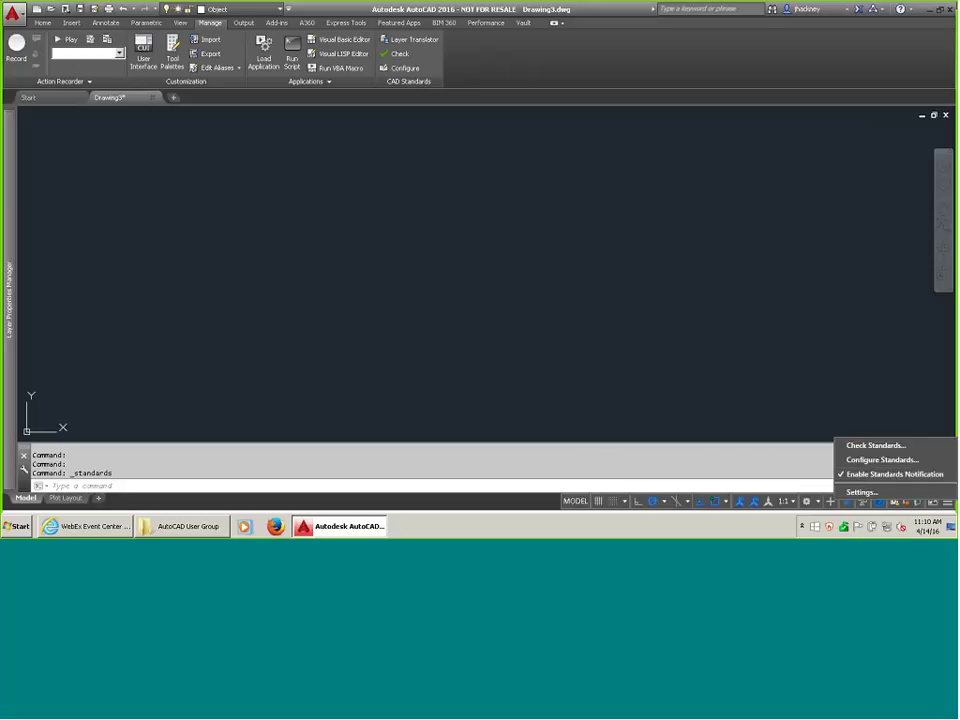
{"action": "left_click", "coordinate": [741, 392]}
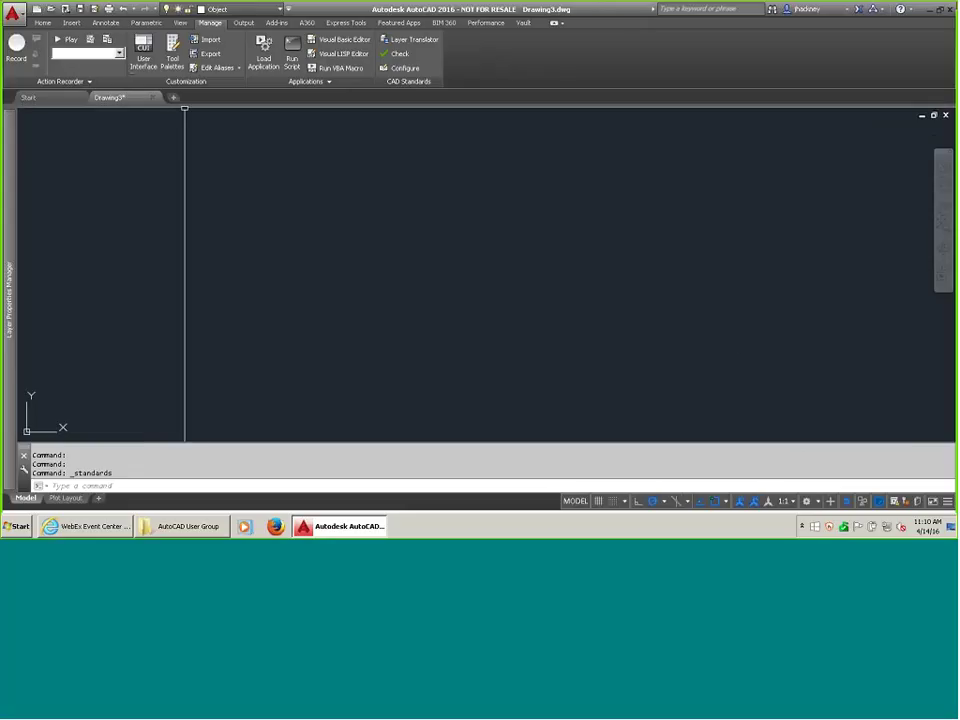
Change the Object layer's color to yellow to trigger a standards violation.
{"action": "left_click", "coordinate": [241, 9]}
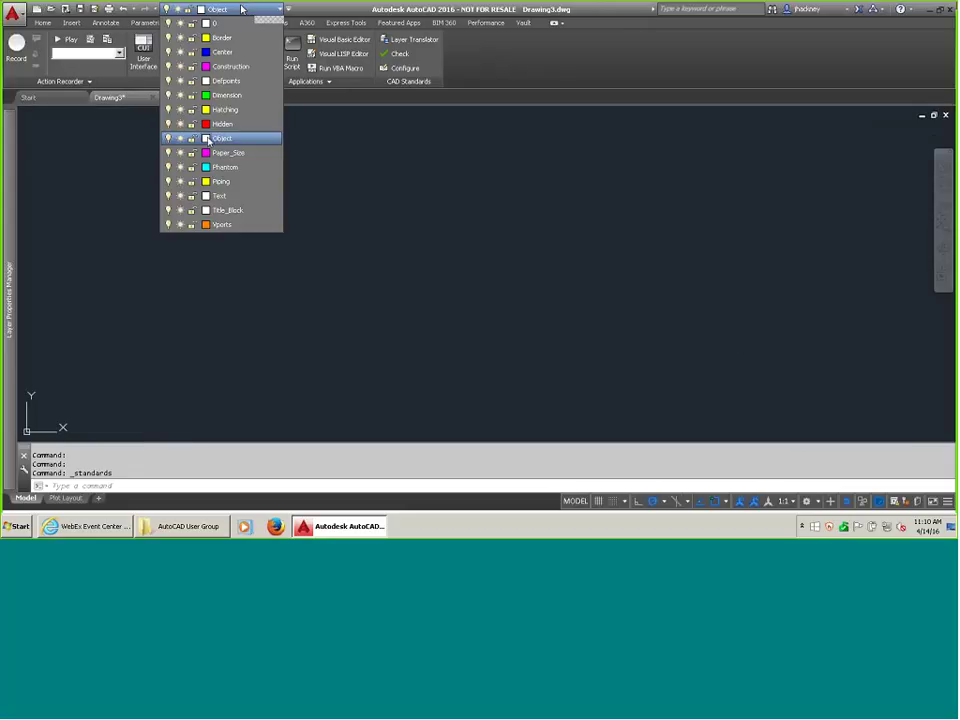
{"action": "left_click", "coordinate": [206, 139]}
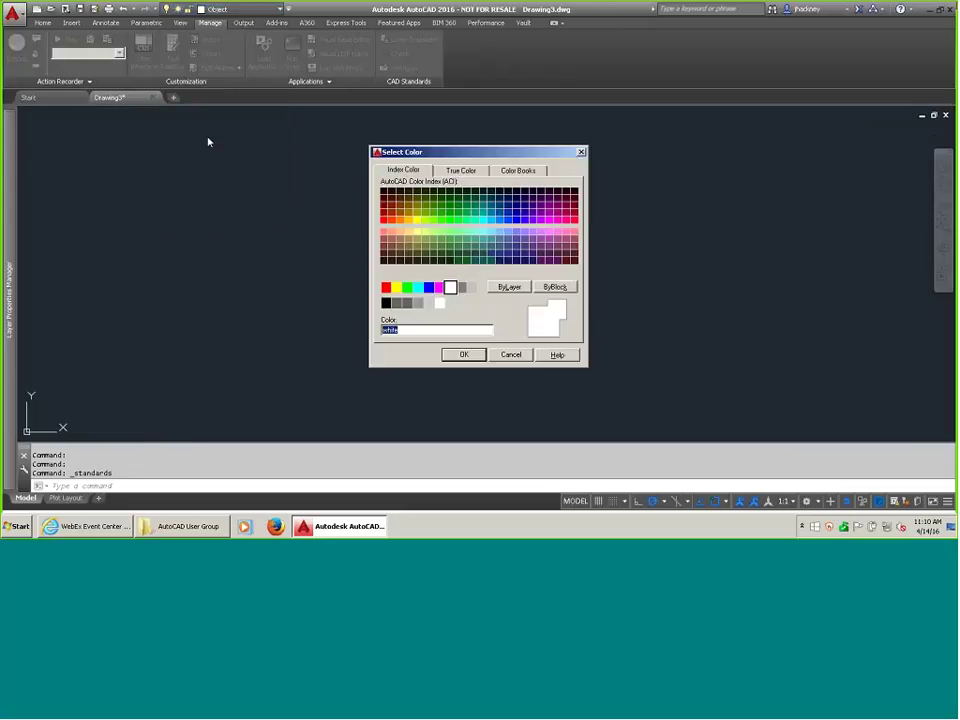
{"action": "left_click", "coordinate": [396, 289]}
{"action": "left_click", "coordinate": [463, 354]}
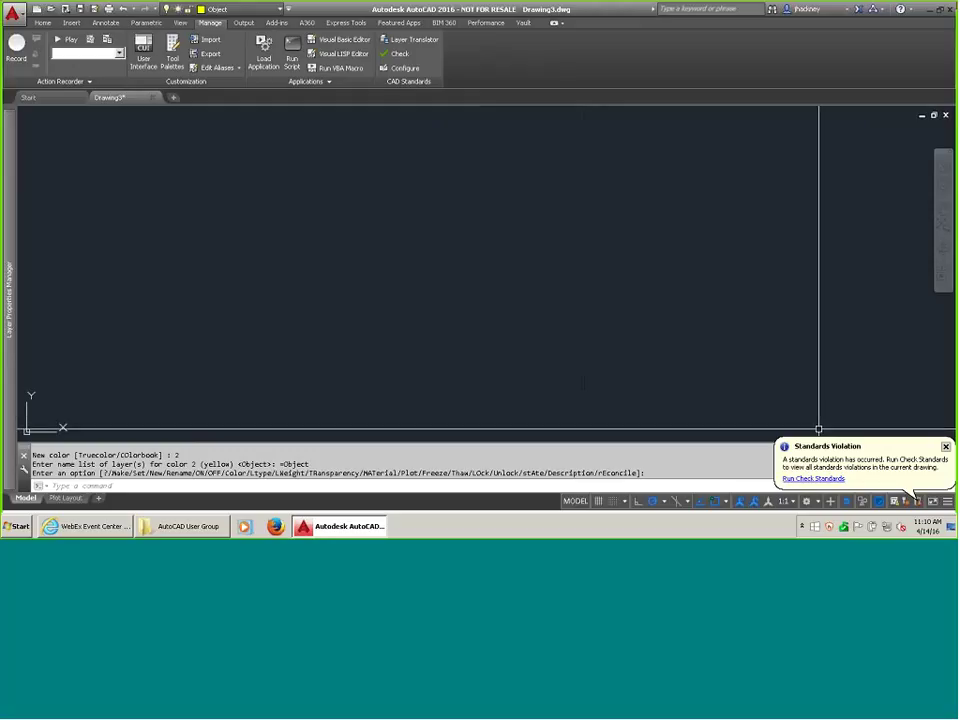
Run the standards check from the violation notification, fix the Object layer using Company Standards Drawing, and close the check.
{"action": "left_click", "coordinate": [813, 478]}
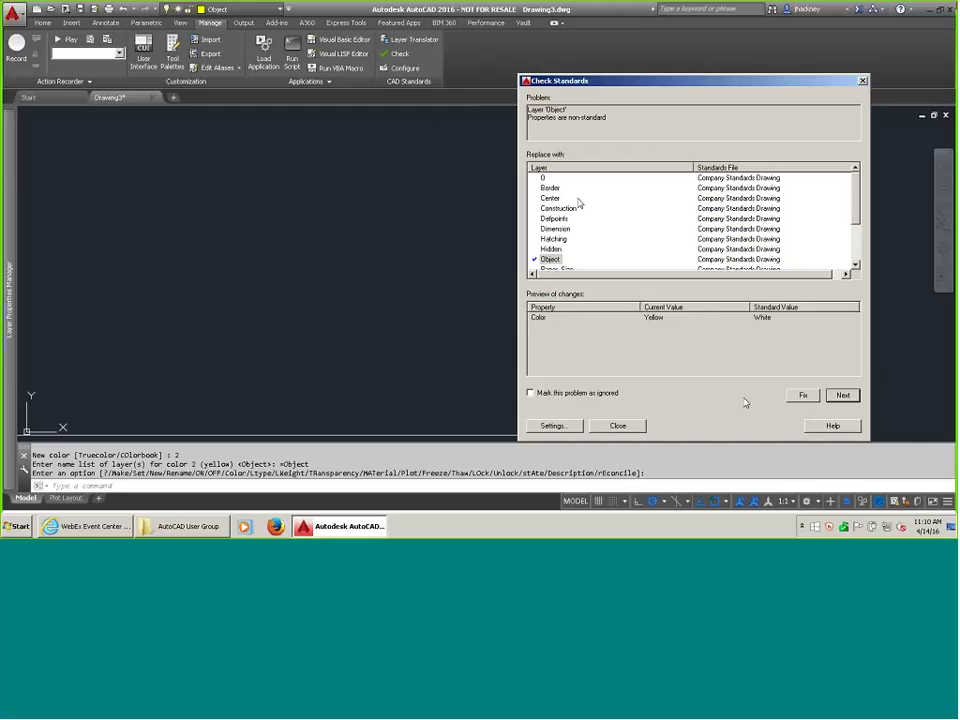
{"action": "key", "text": "alt+f"}
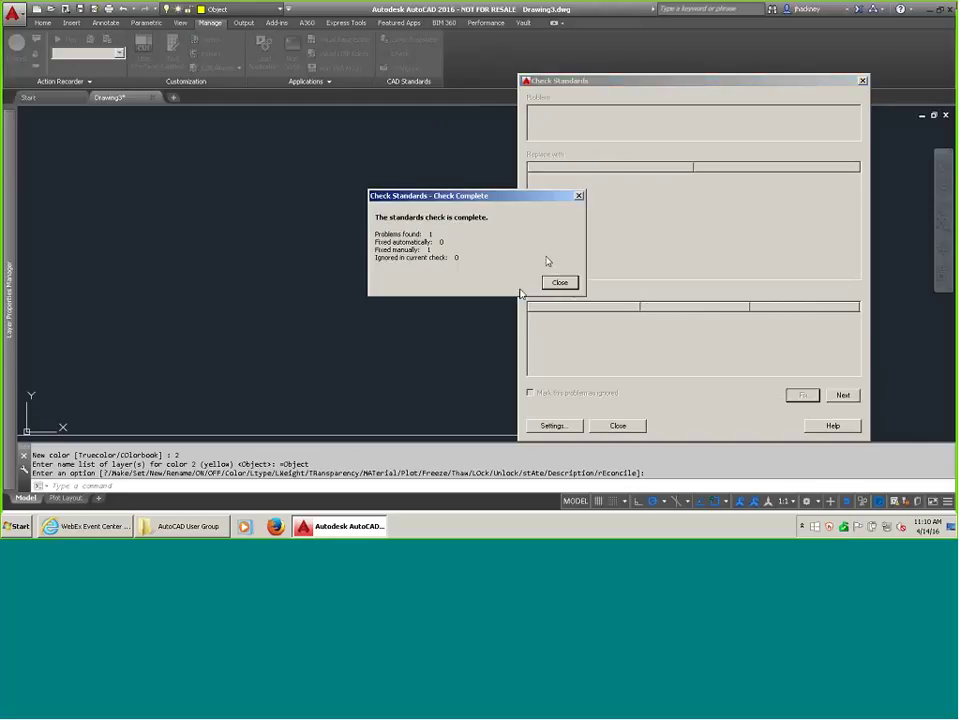
{"action": "left_click", "coordinate": [560, 282]}
{"action": "left_click", "coordinate": [618, 425]}
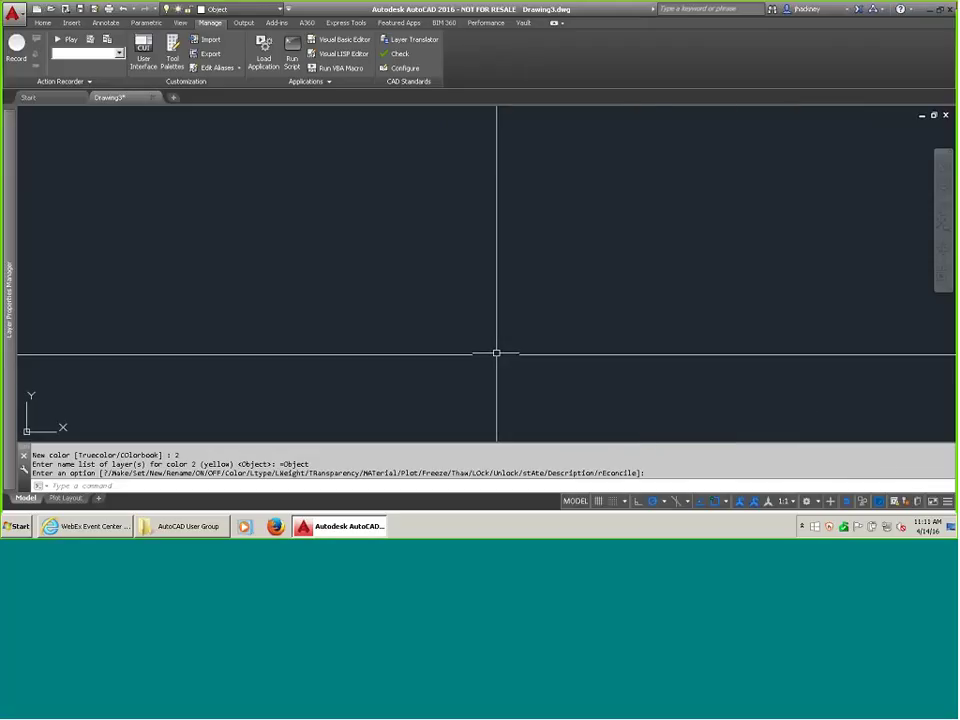
Open the tray settings with TRAYSETTINGS, review the notification display time options, and leave them as they are.
{"action": "type", "text": "m"}
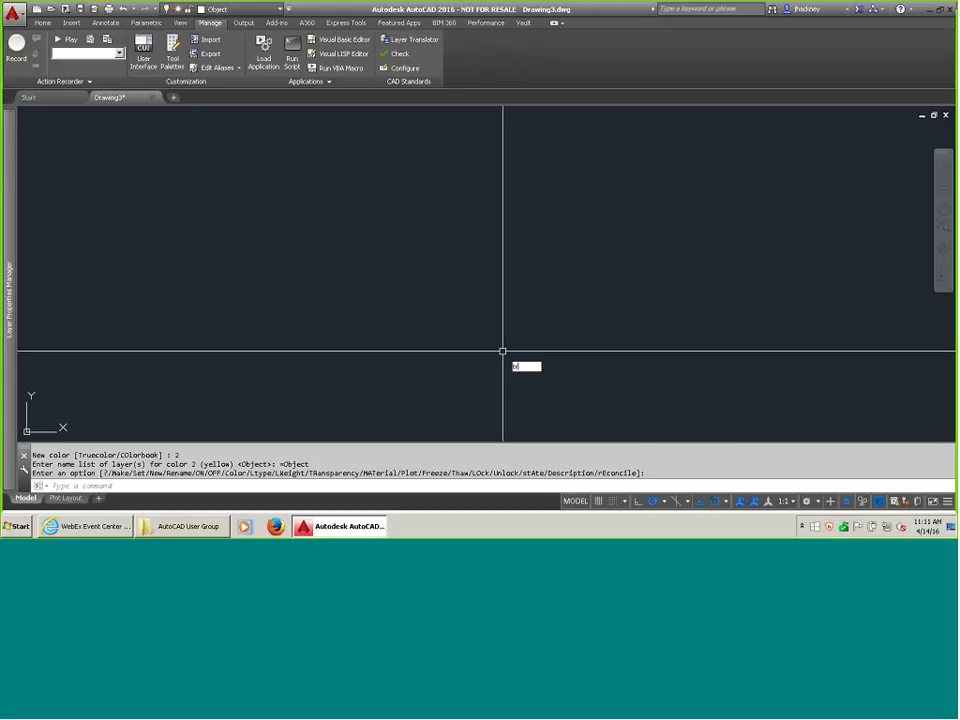
{"action": "type", "text": "ra"}
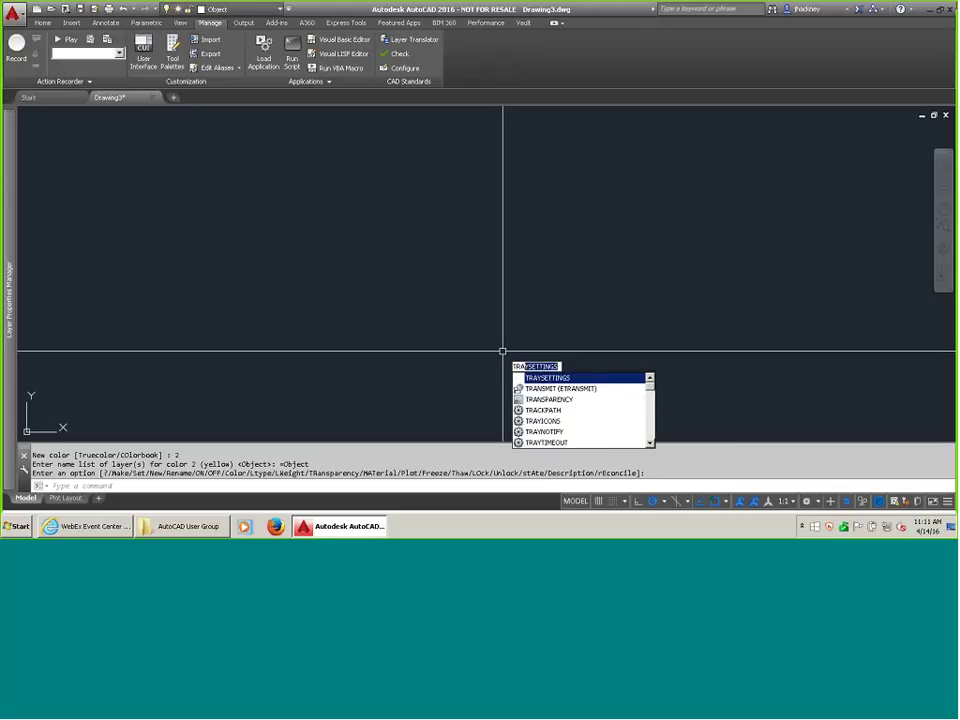
{"action": "left_click", "coordinate": [566, 381]}
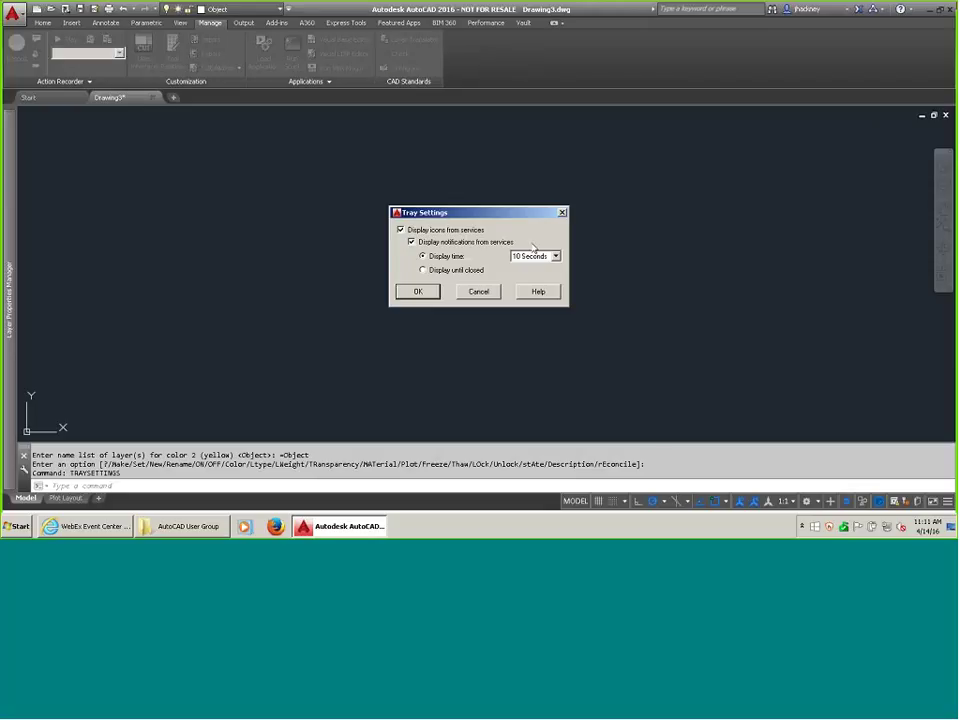
{"action": "left_click", "coordinate": [480, 291]}
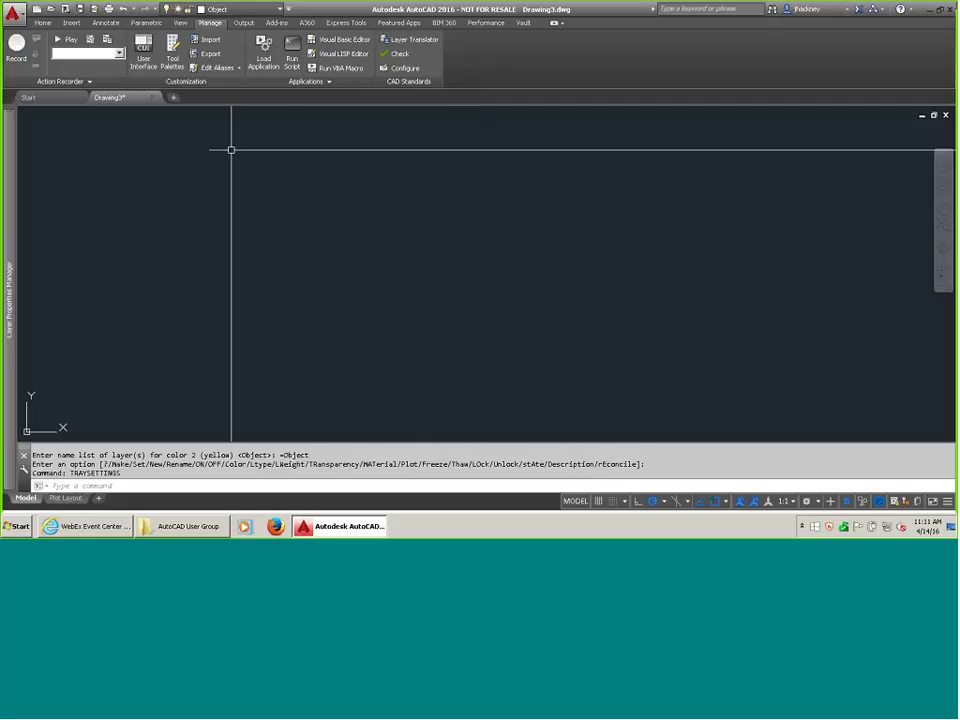
Change the font of the AS Standard - Annn. text style to Times New Roman and apply it.
{"action": "left_click", "coordinate": [105, 22]}
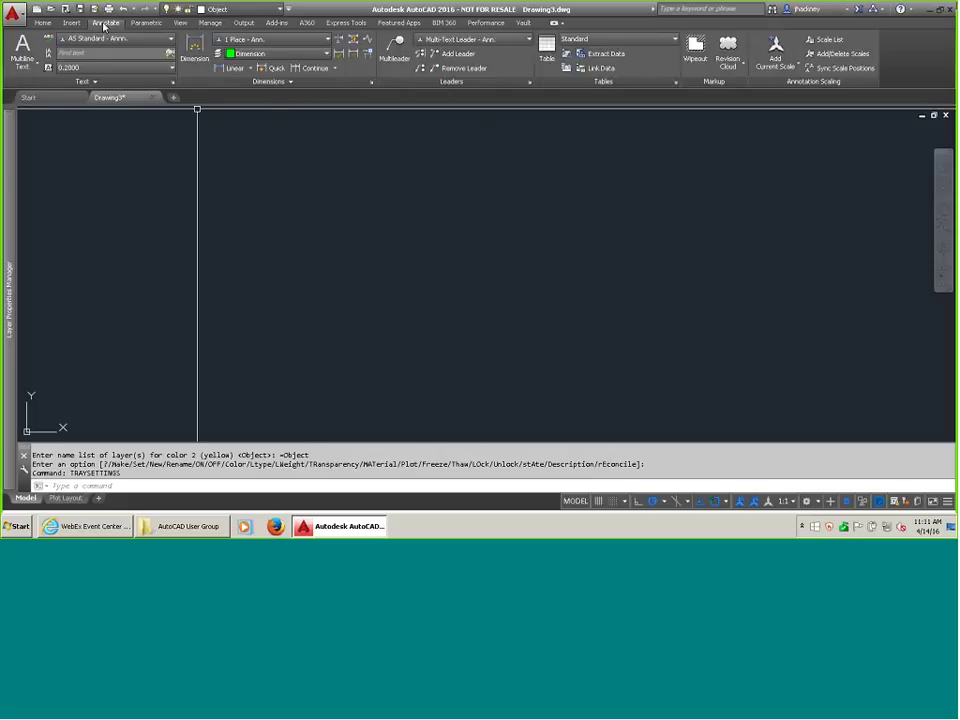
{"action": "left_click", "coordinate": [371, 84]}
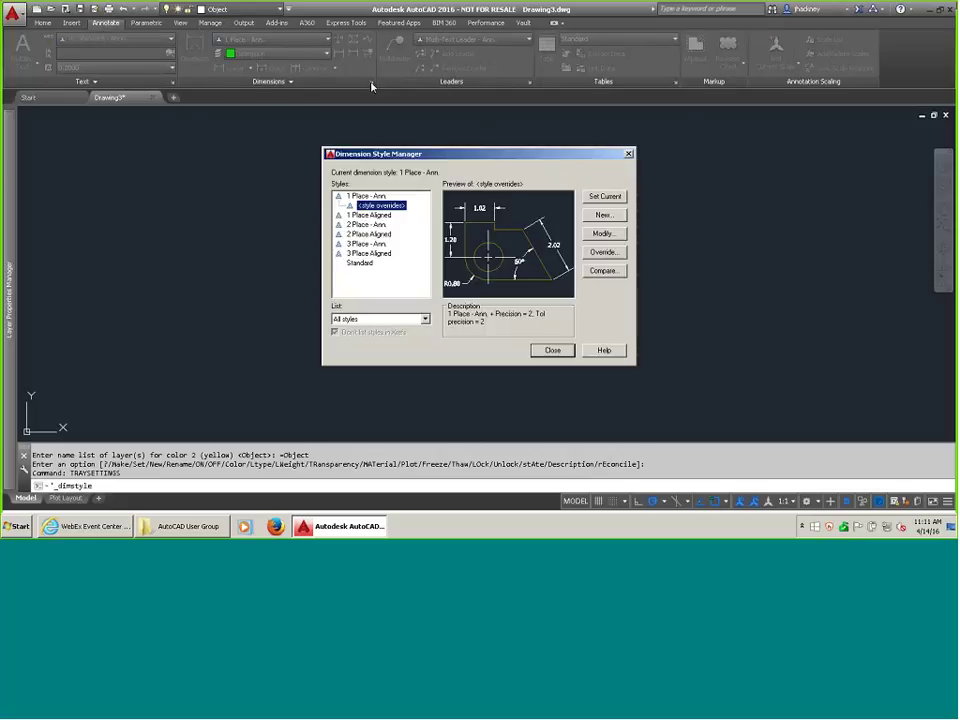
{"action": "key", "text": "Escape"}
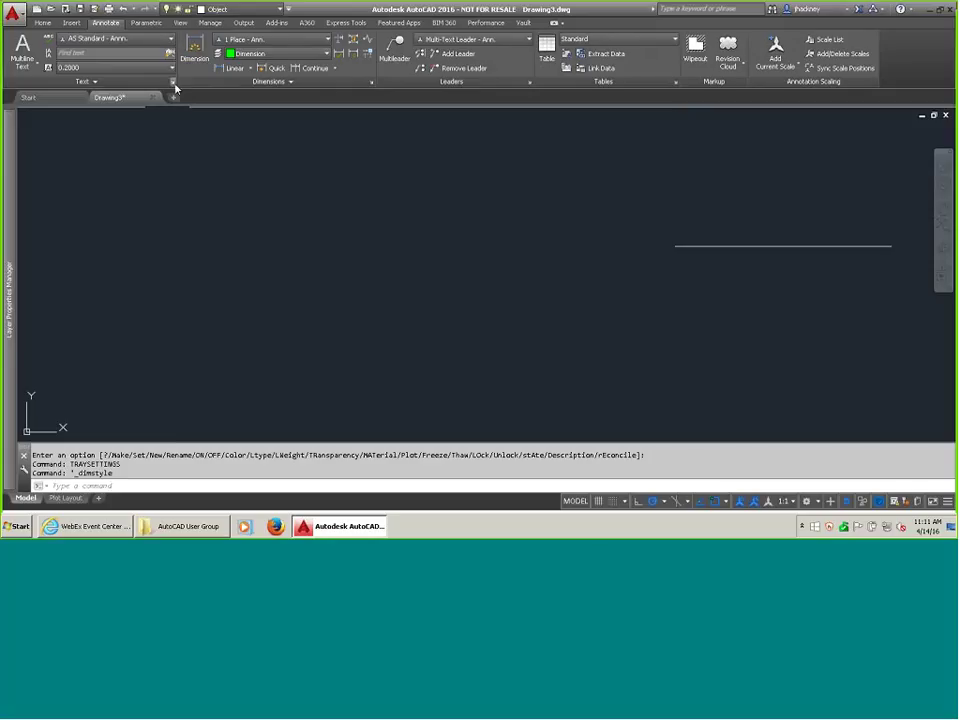
{"action": "left_click", "coordinate": [173, 83]}
{"action": "left_click", "coordinate": [474, 202]}
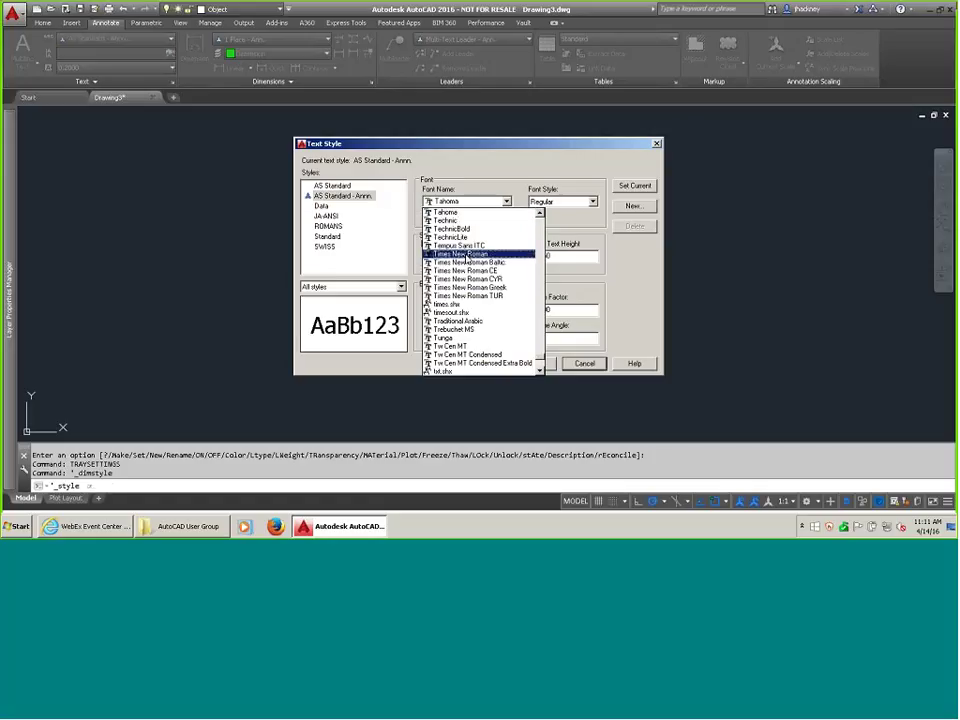
{"action": "left_click", "coordinate": [462, 254]}
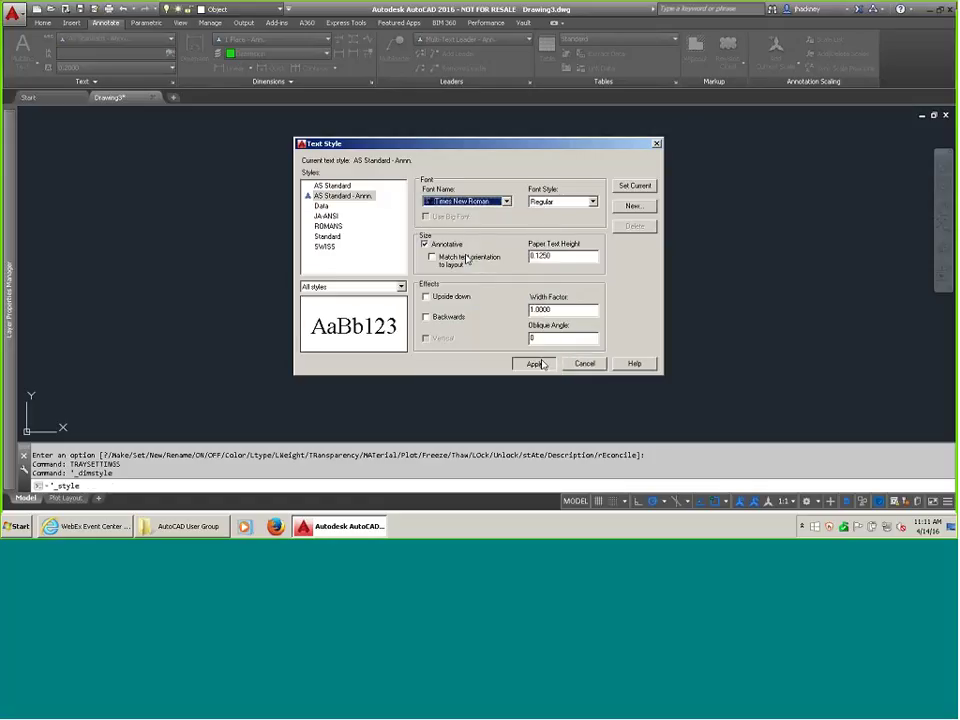
{"action": "left_click", "coordinate": [540, 364]}
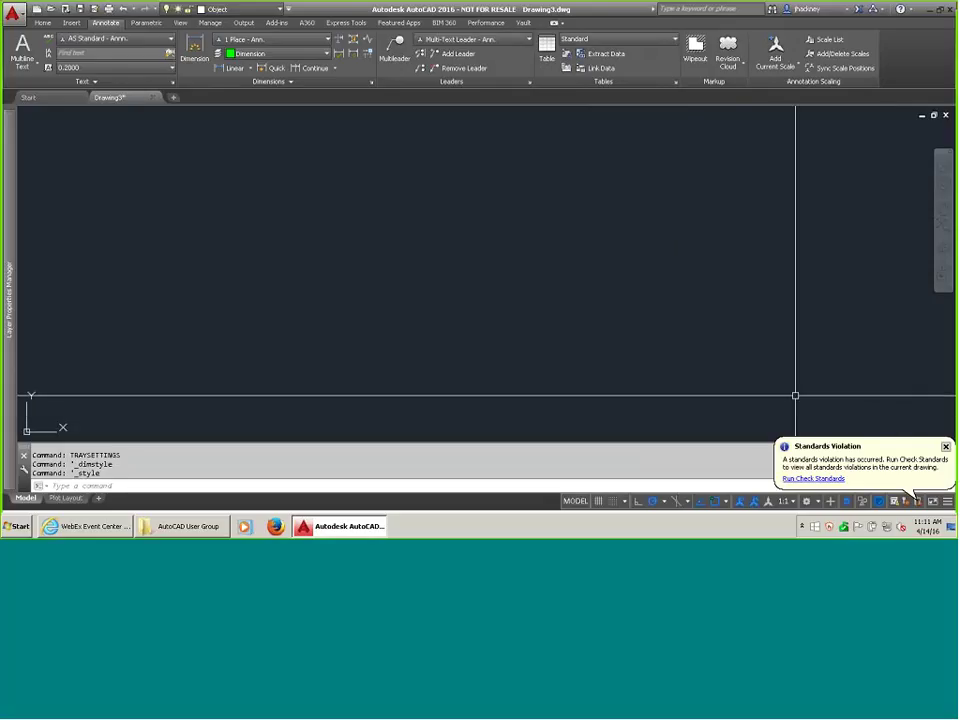
Run the standards check from the notification and fix the nonstandard text style using AS Standard - Annn. from Company Standards Drawing.
{"action": "left_click", "coordinate": [800, 479]}
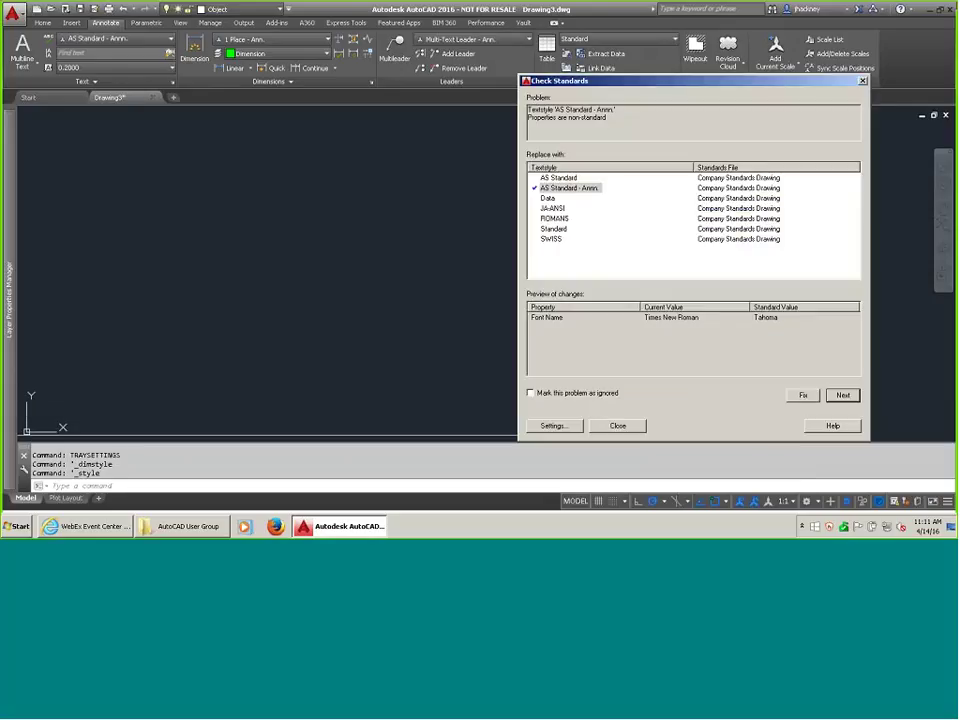
{"action": "left_click", "coordinate": [804, 396]}
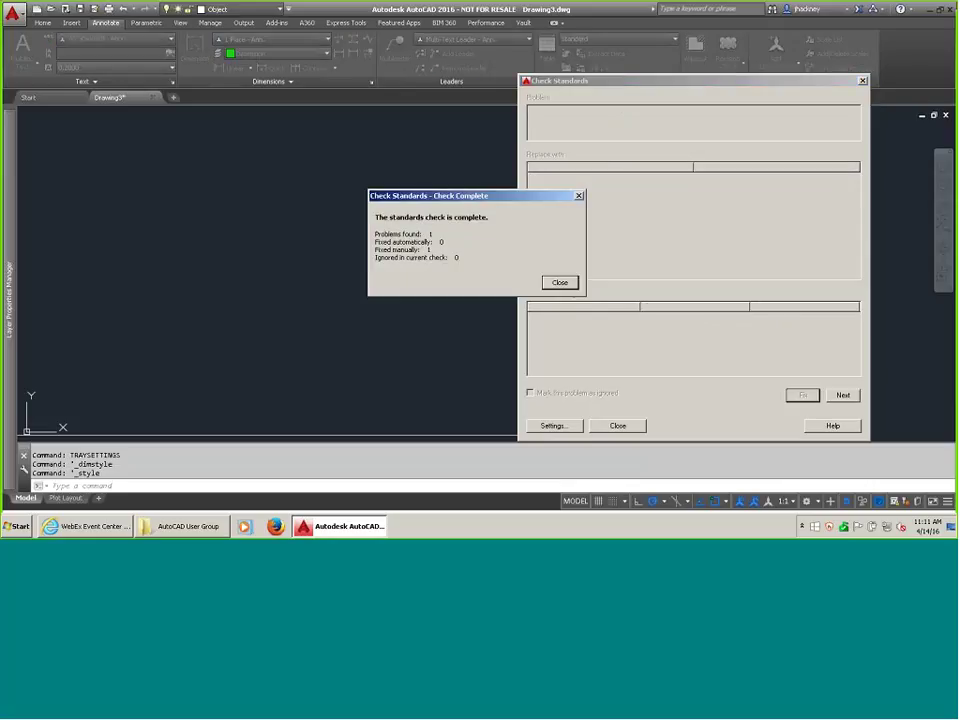
{"action": "left_click", "coordinate": [560, 282]}
Turn automatic fixing of non-standard properties back on in the CAD standards settings, and close the standards check.
{"action": "left_click", "coordinate": [566, 428]}
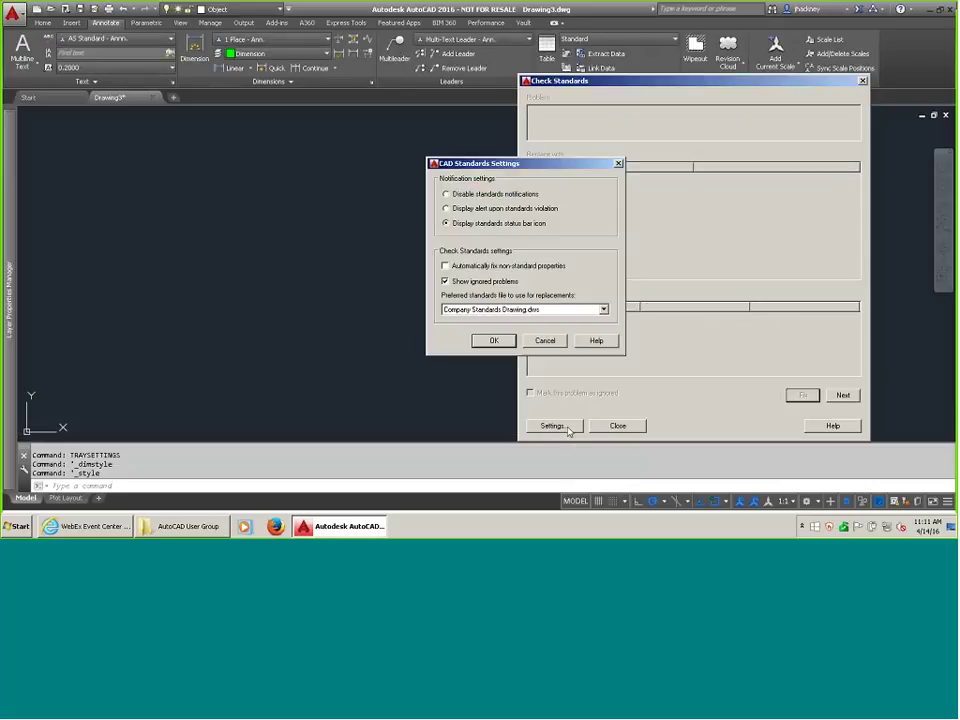
{"action": "left_click", "coordinate": [445, 266]}
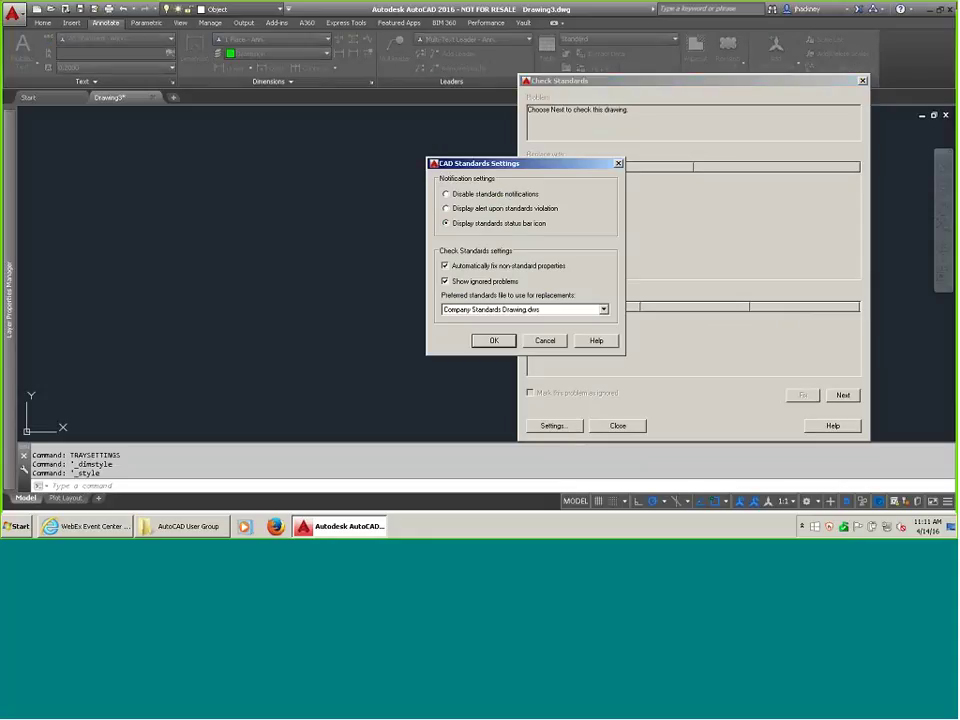
{"action": "left_click", "coordinate": [495, 341]}
{"action": "left_click", "coordinate": [616, 425]}
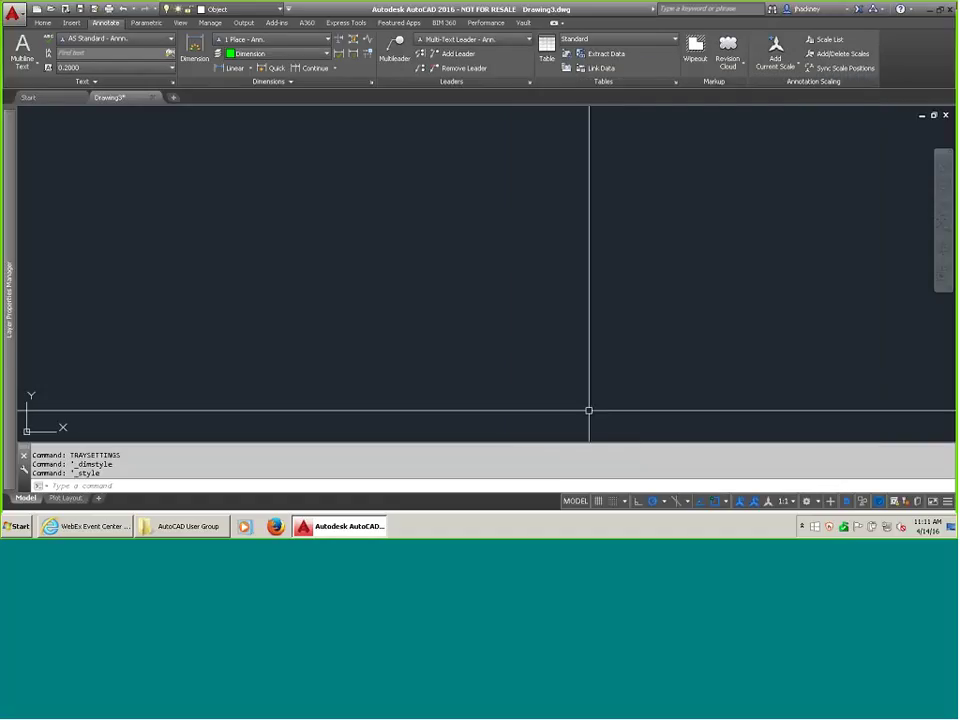
Set the primary units precision of the 2 Place - Ann. dimension style to 0.0000.
{"action": "left_click", "coordinate": [371, 83]}
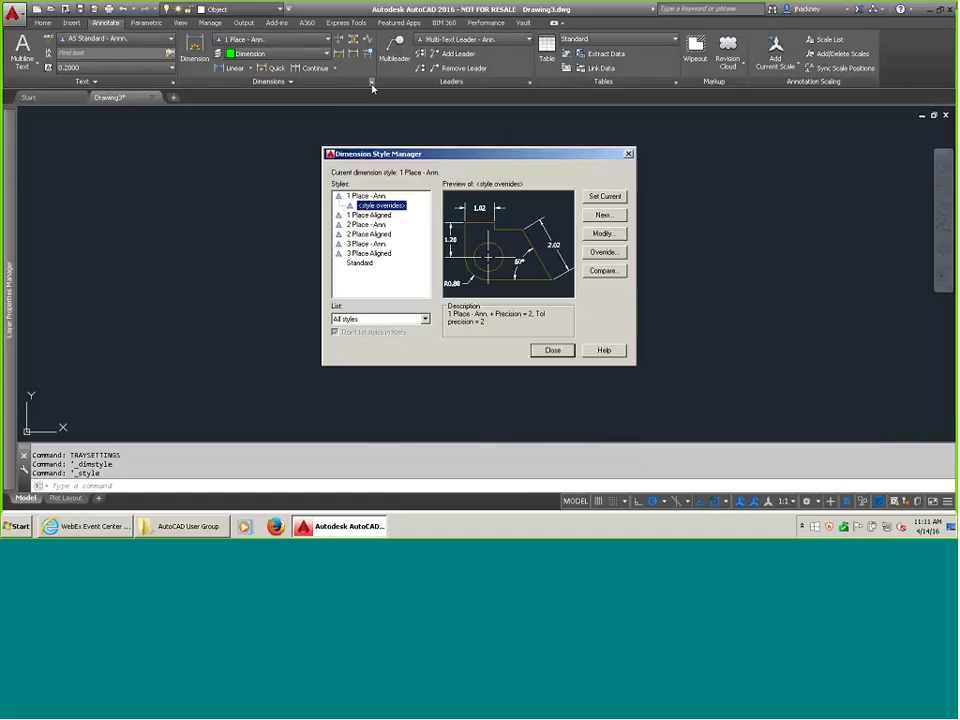
{"action": "left_click", "coordinate": [366, 224]}
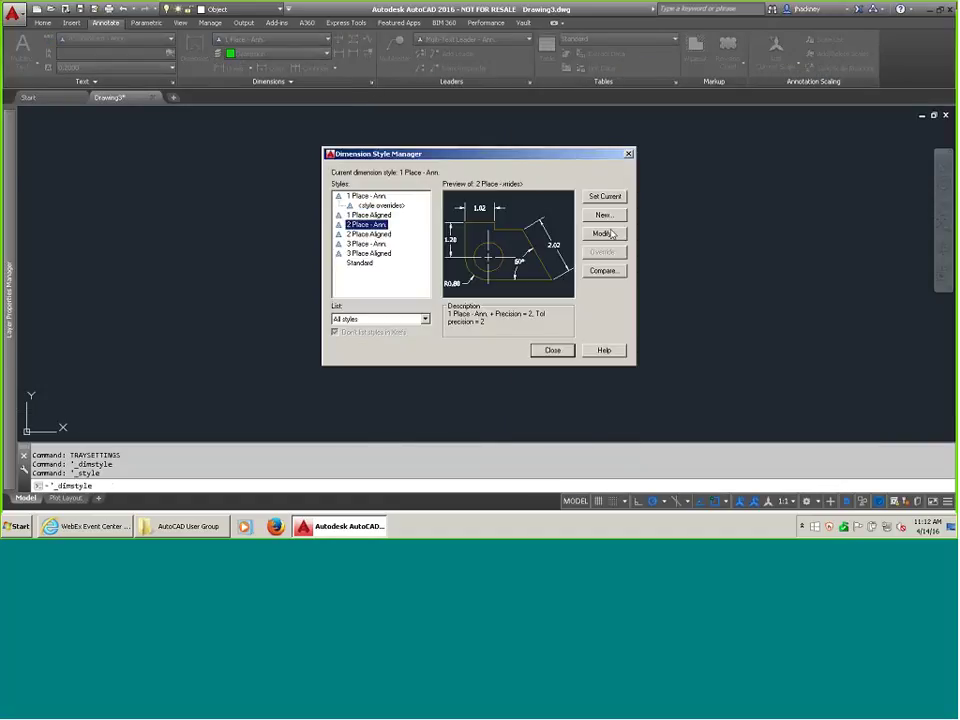
{"action": "left_click", "coordinate": [605, 233]}
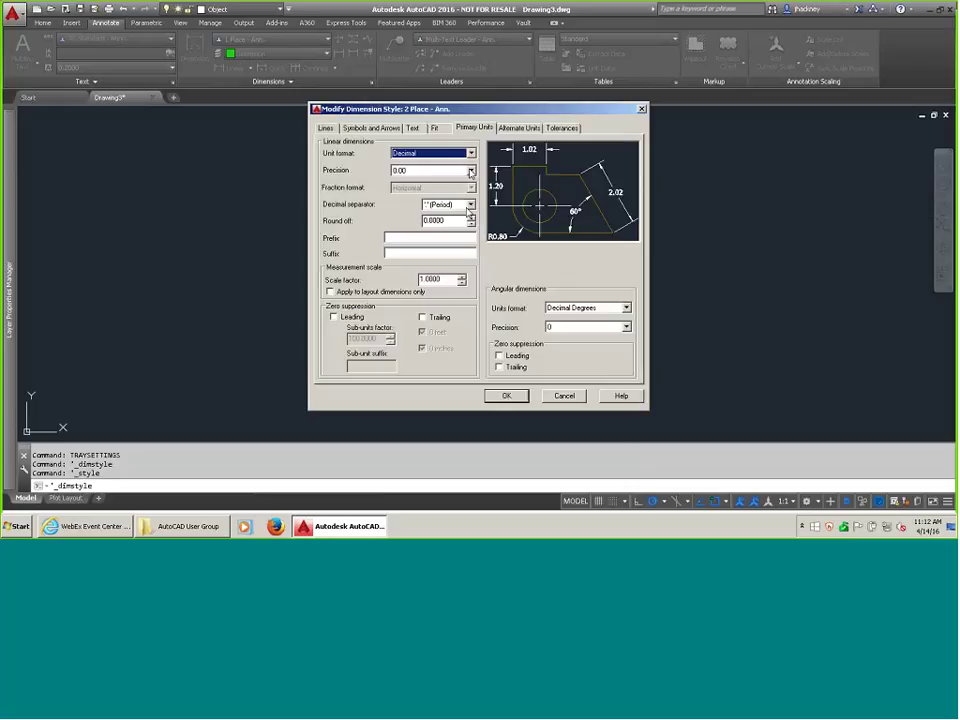
{"action": "left_click", "coordinate": [470, 171]}
{"action": "left_click", "coordinate": [425, 212]}
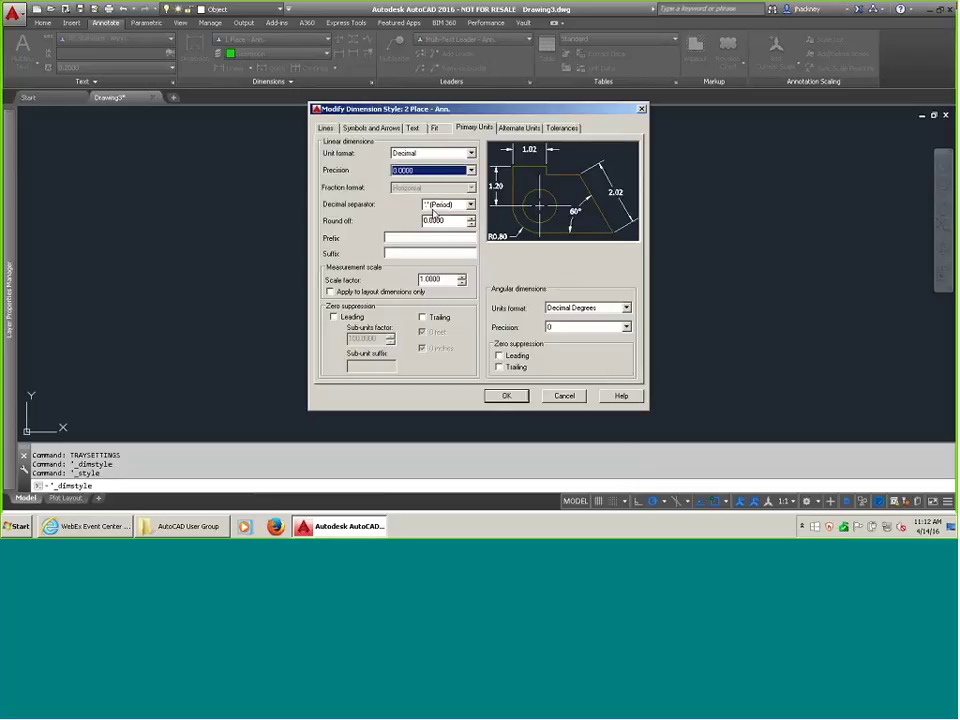
{"action": "left_click", "coordinate": [506, 395]}
{"action": "left_click", "coordinate": [548, 351]}
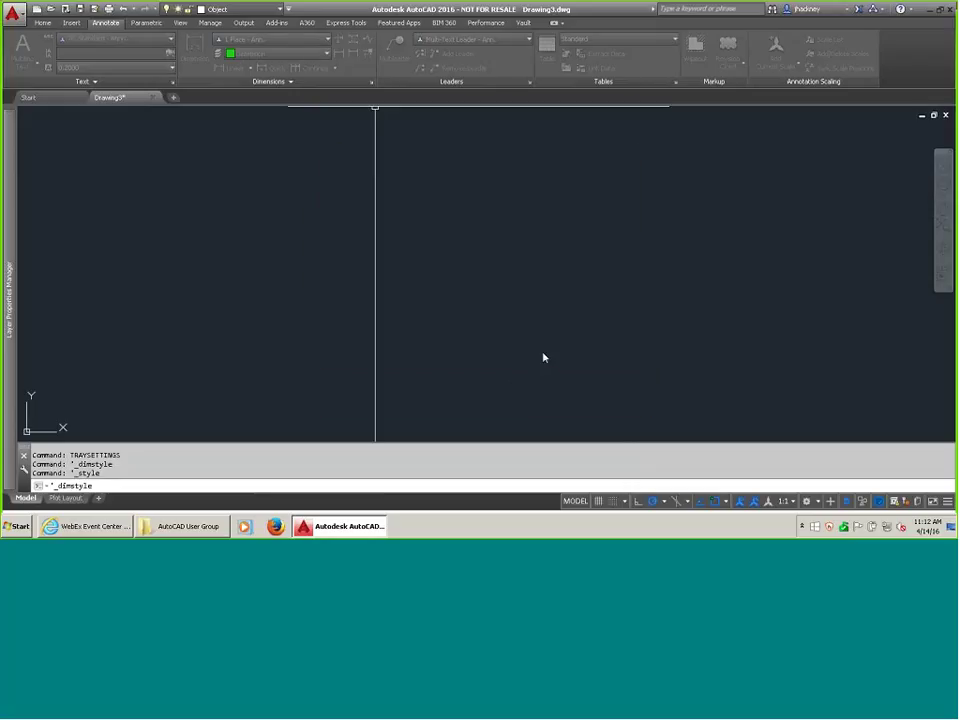
Run the standards check from the violation notification and turn off automatic fixing of non-standard properties in its settings.
{"action": "left_click", "coordinate": [790, 478]}
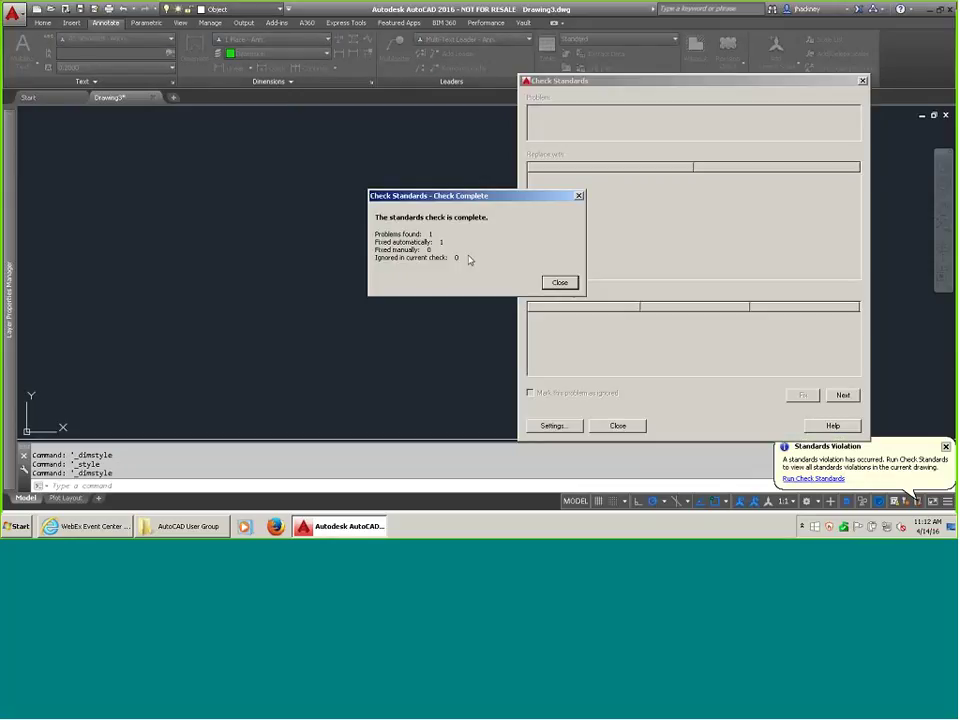
{"action": "left_click", "coordinate": [559, 283]}
{"action": "left_click", "coordinate": [553, 425]}
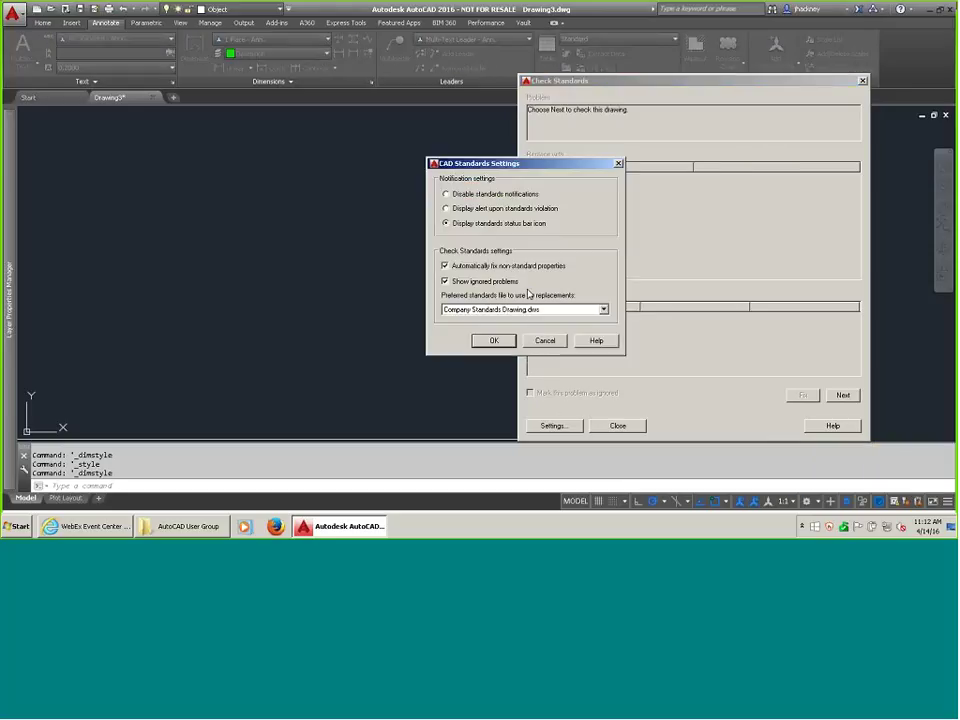
{"action": "left_click", "coordinate": [445, 266]}
{"action": "left_click", "coordinate": [494, 340]}
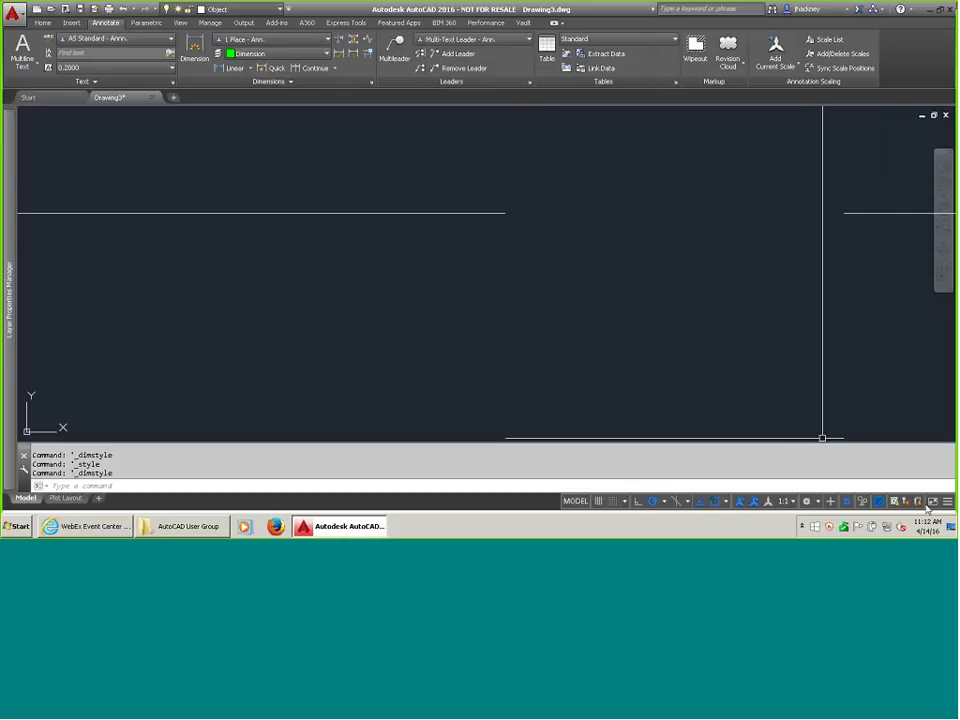
Reopen the CAD standards settings to review the check options, and leave them without changes.
{"action": "right_click", "coordinate": [927, 506]}
{"action": "left_click", "coordinate": [855, 493]}
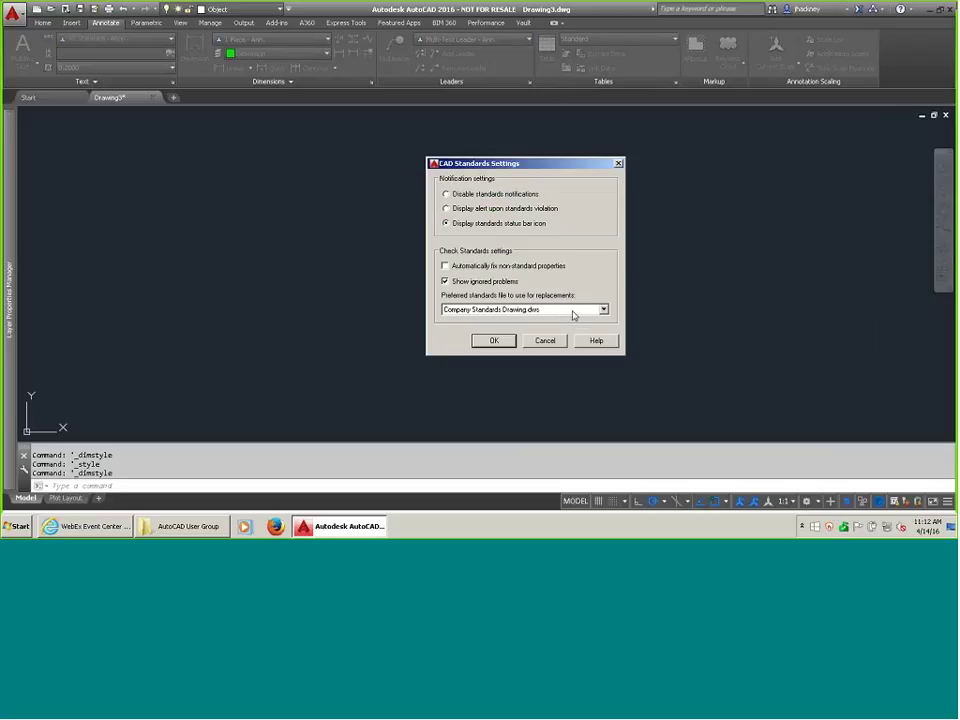
{"action": "left_click", "coordinate": [546, 340]}
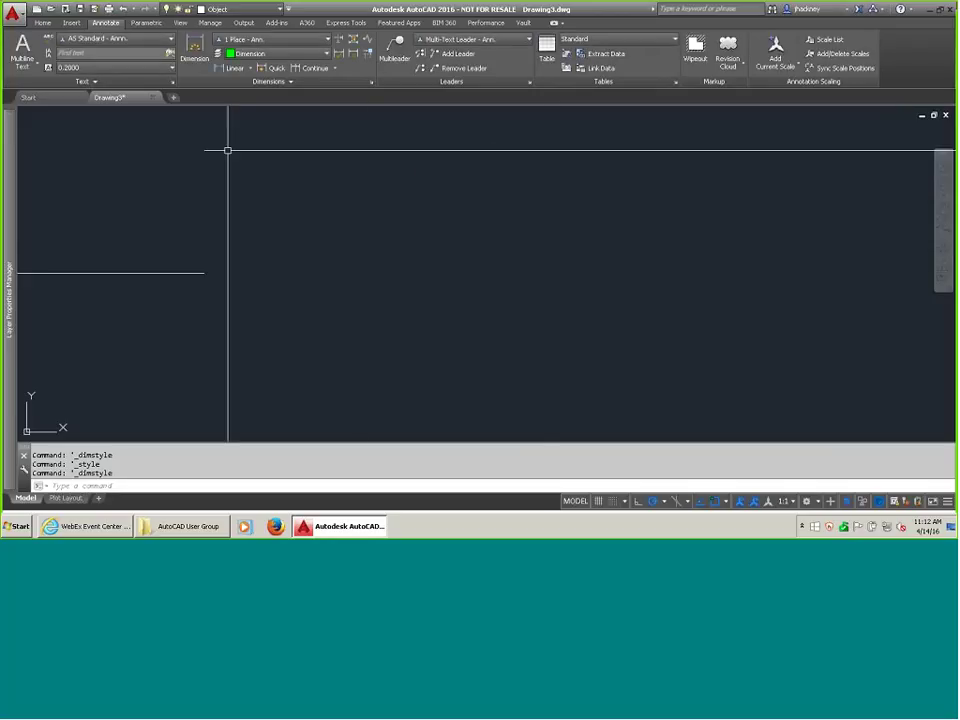
Open Production Drawing 1.dwg and inspect the properties of its vertical dimension and widget note, and its layer list.
{"action": "left_click", "coordinate": [22, 15]}
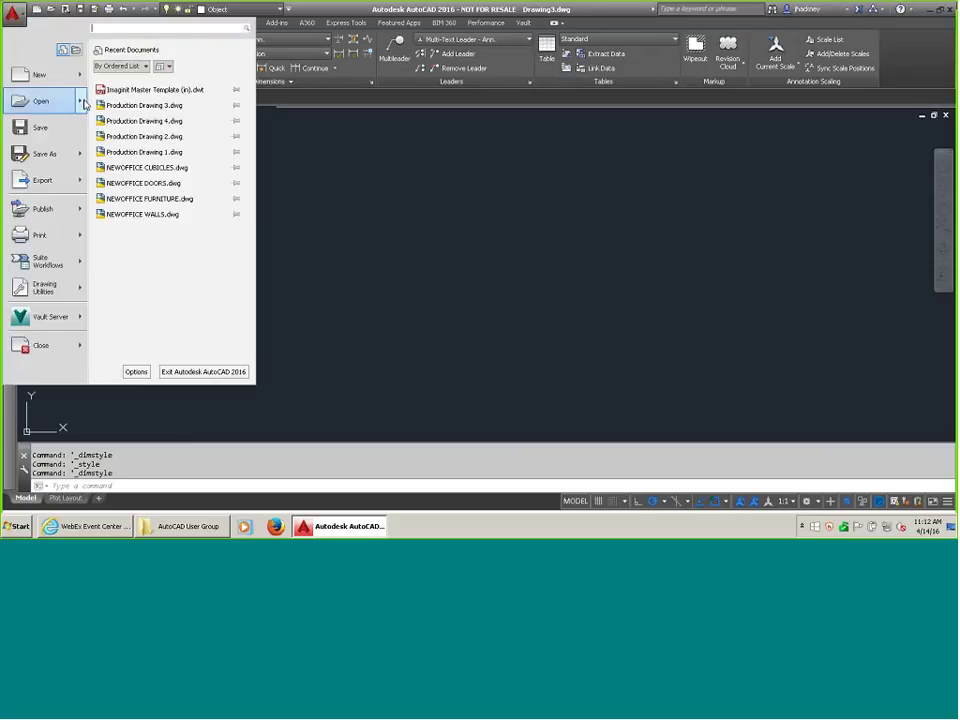
{"action": "left_click", "coordinate": [144, 151]}
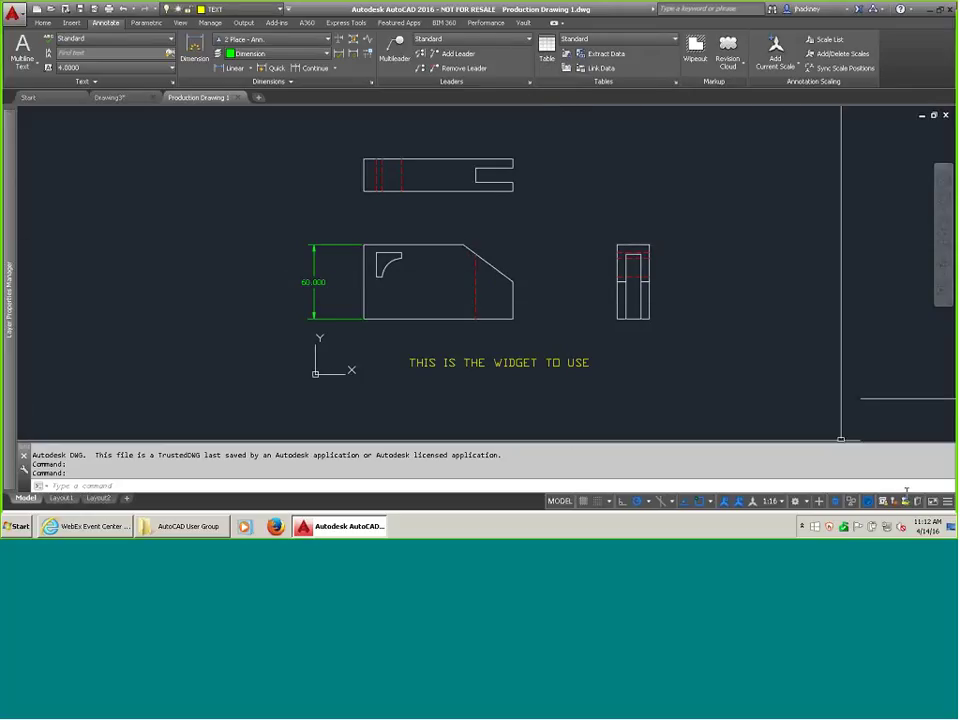
{"action": "left_click", "coordinate": [313, 297]}
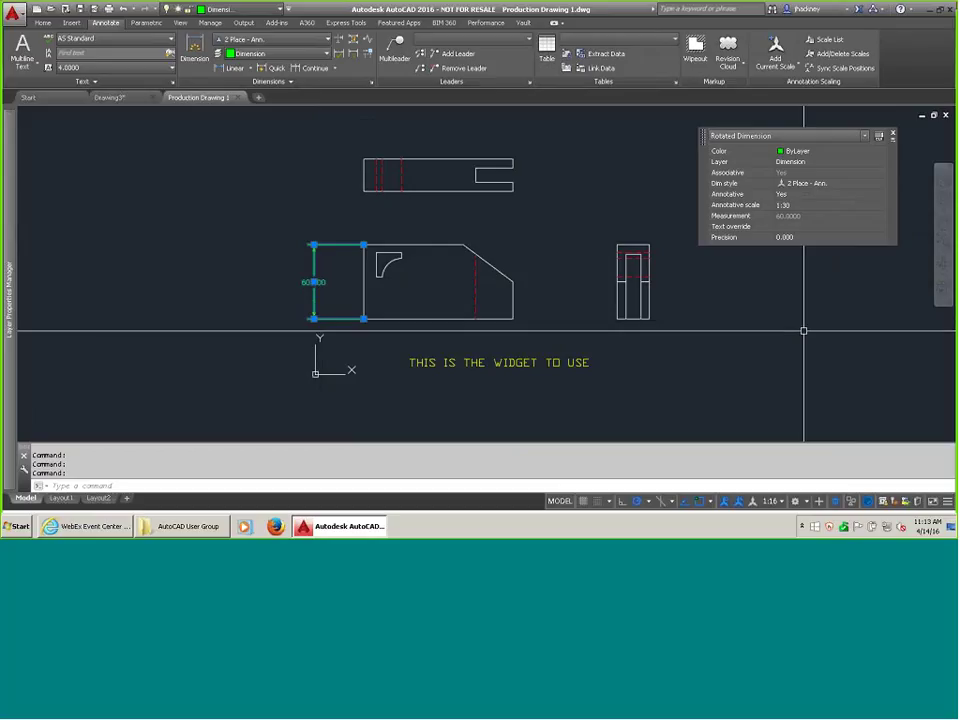
{"action": "key", "text": "Escape"}
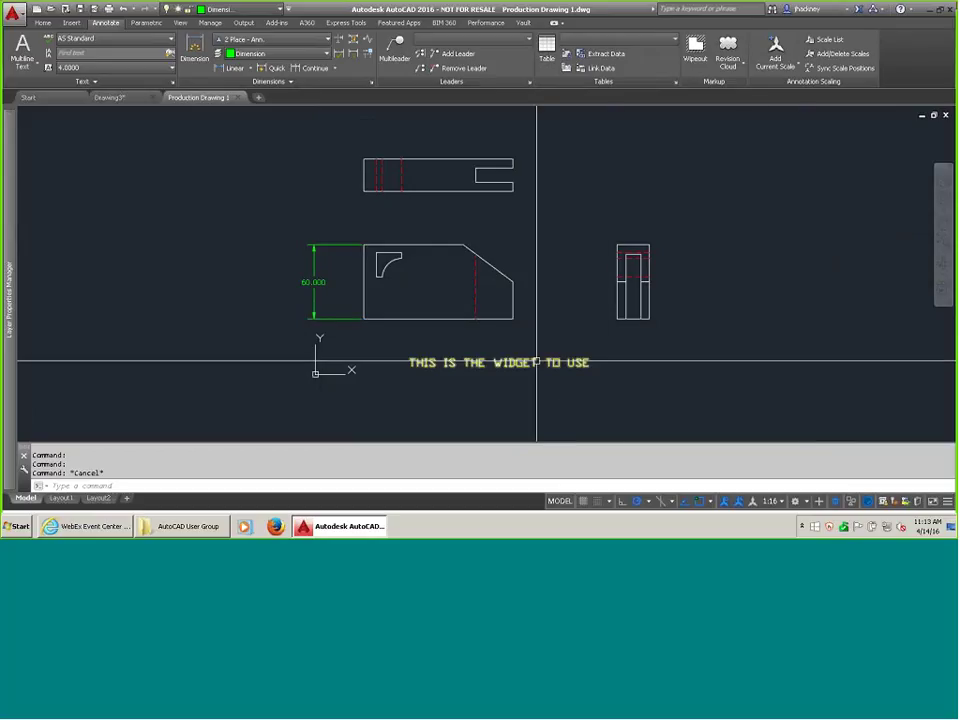
{"action": "left_click", "coordinate": [535, 362]}
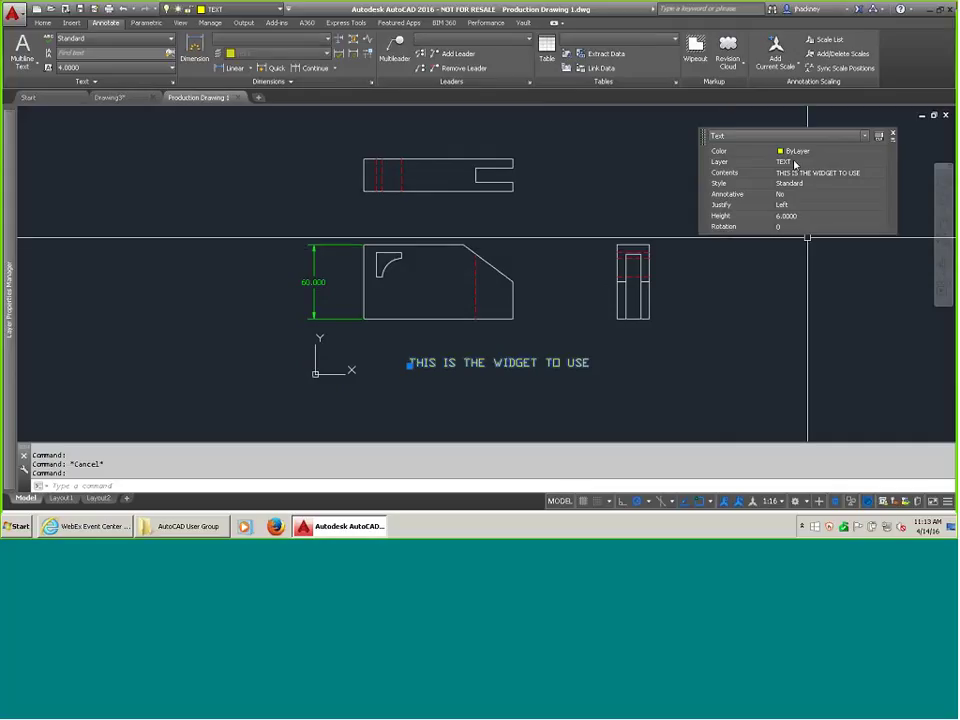
{"action": "key", "text": "Escape"}
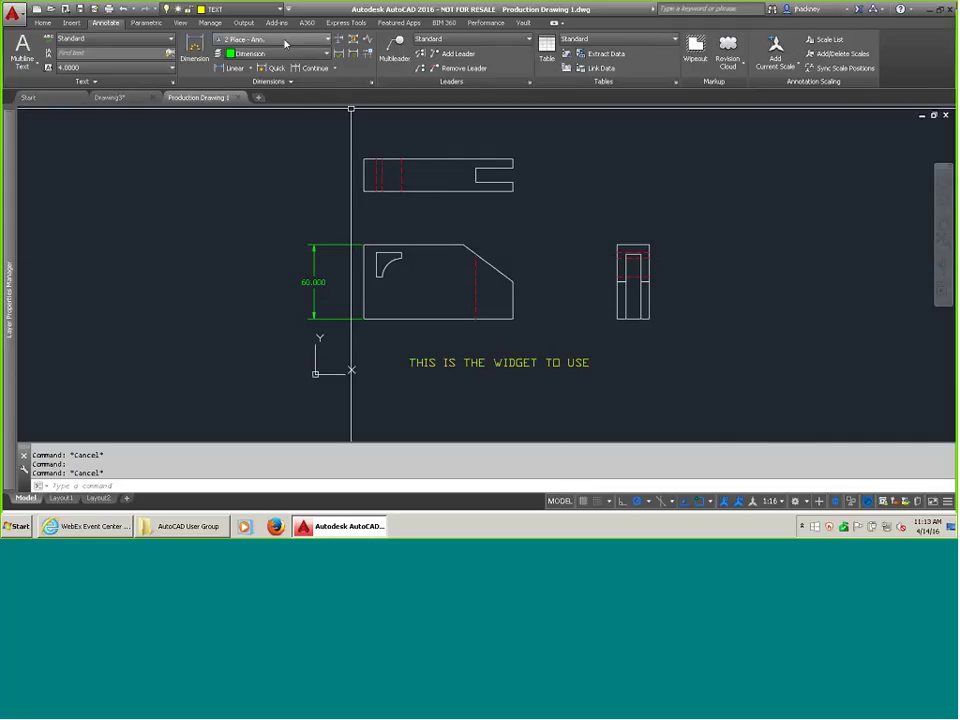
{"action": "left_click", "coordinate": [248, 10]}
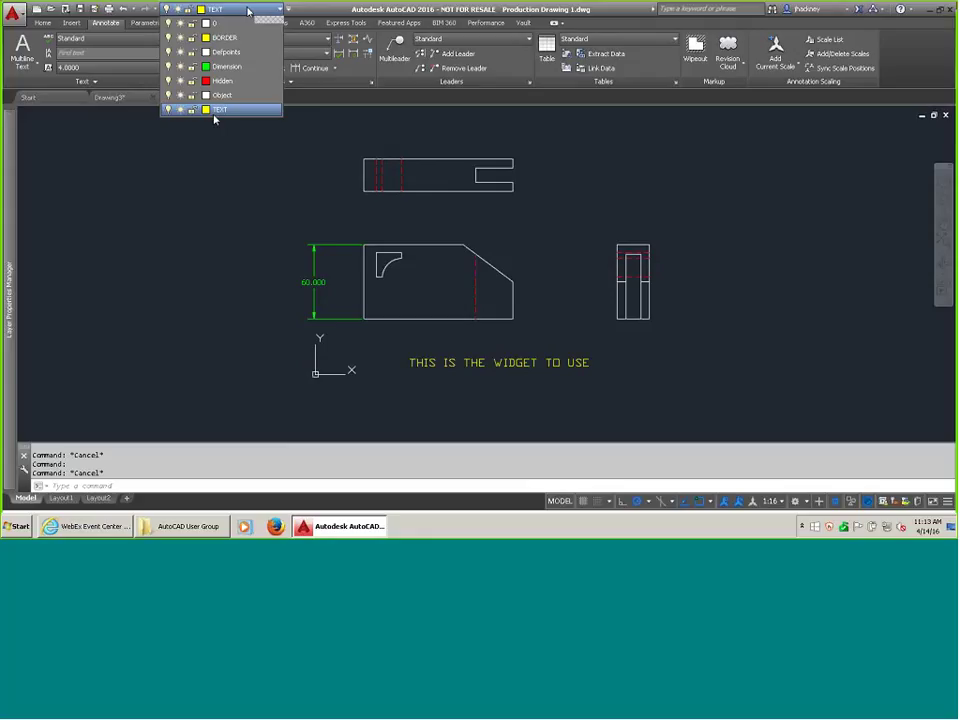
{"action": "left_click", "coordinate": [215, 182]}
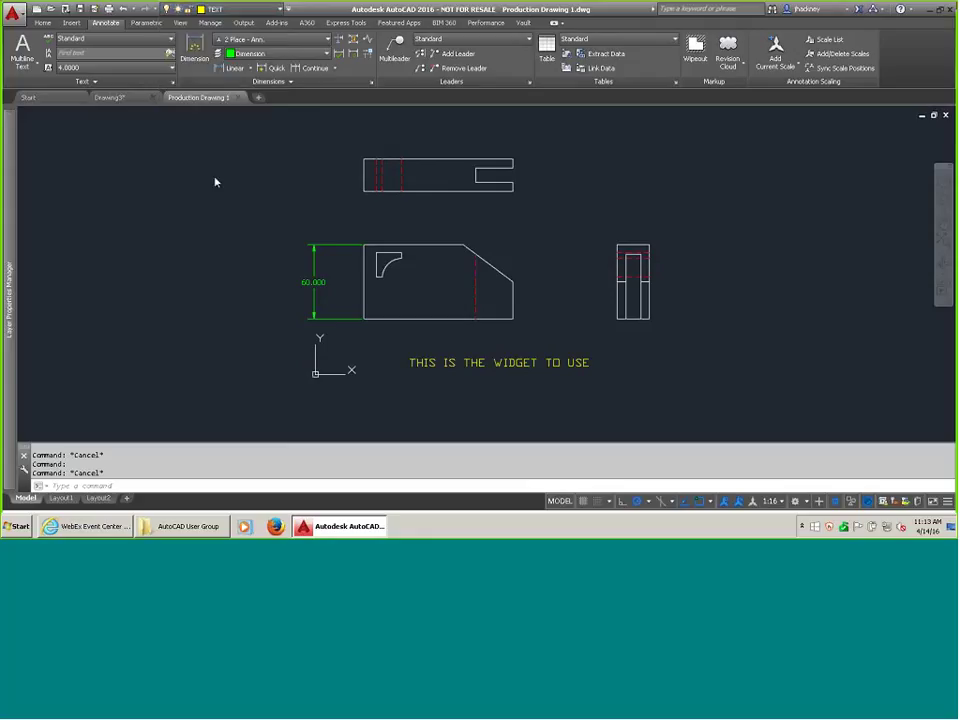
Run the standards check and manually fix the 2 Place - Ann. dimension style and the TEXT layer using Company Standards Drawing.
{"action": "left_click", "coordinate": [917, 503]}
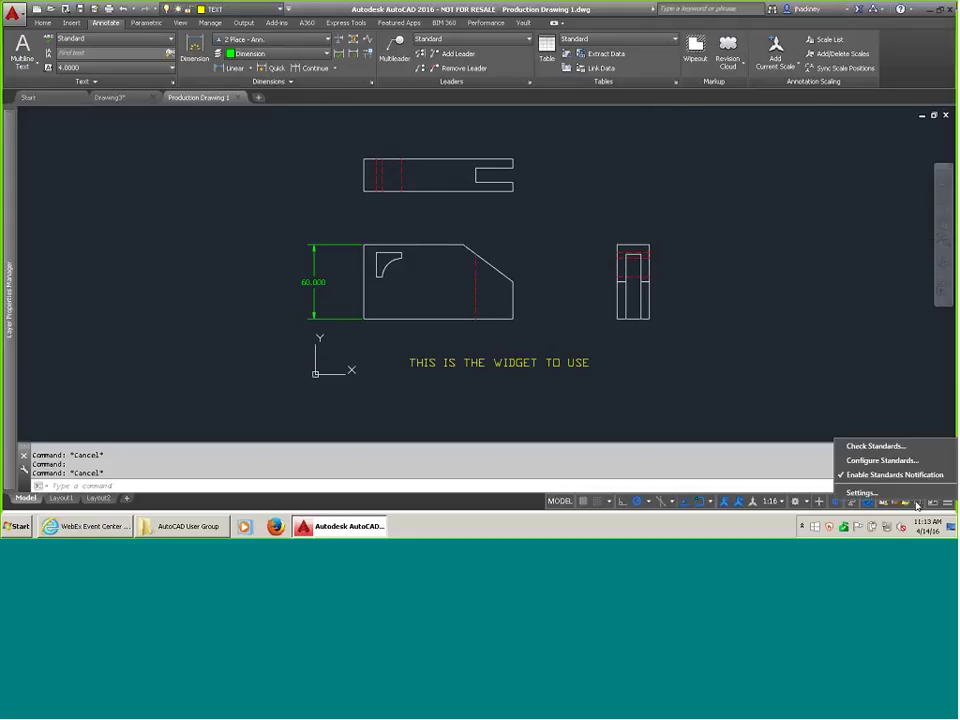
{"action": "left_click", "coordinate": [852, 446]}
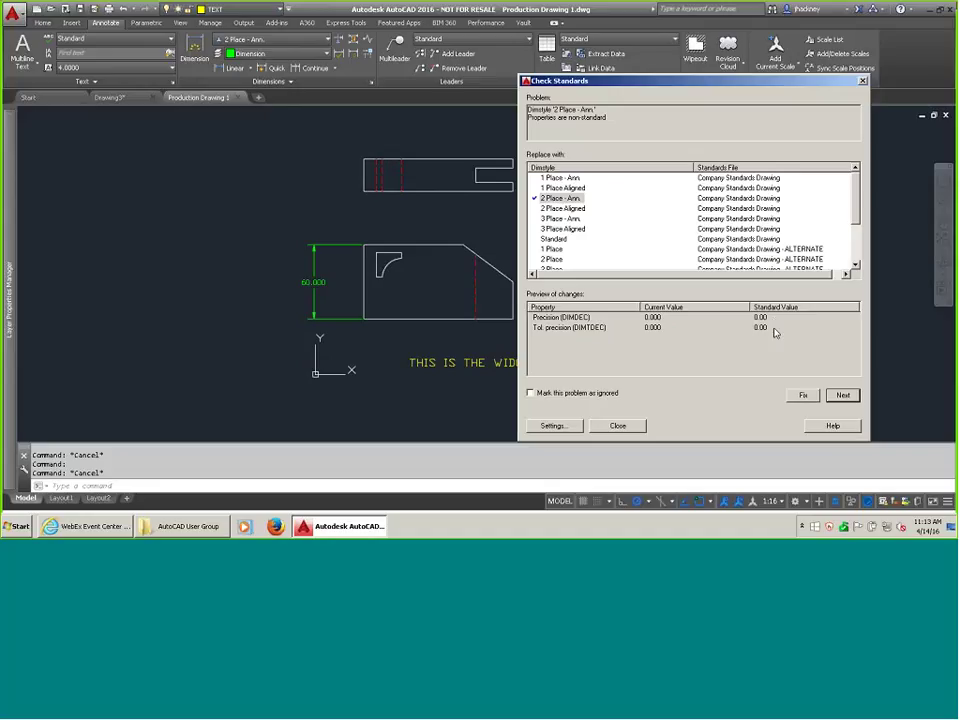
{"action": "left_click", "coordinate": [802, 396]}
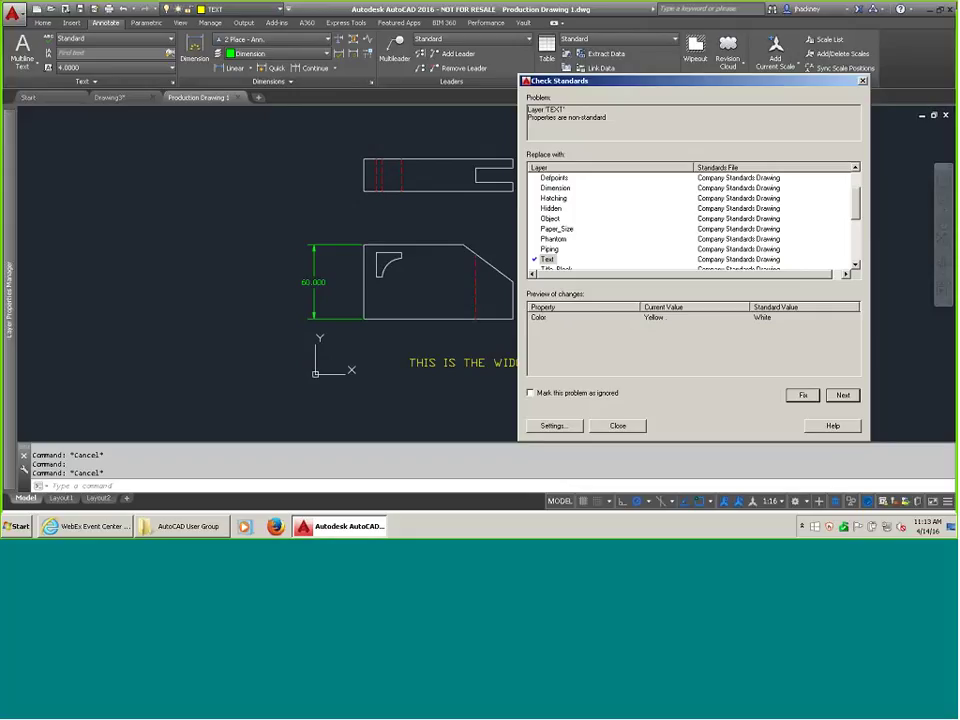
{"action": "left_click", "coordinate": [803, 395]}
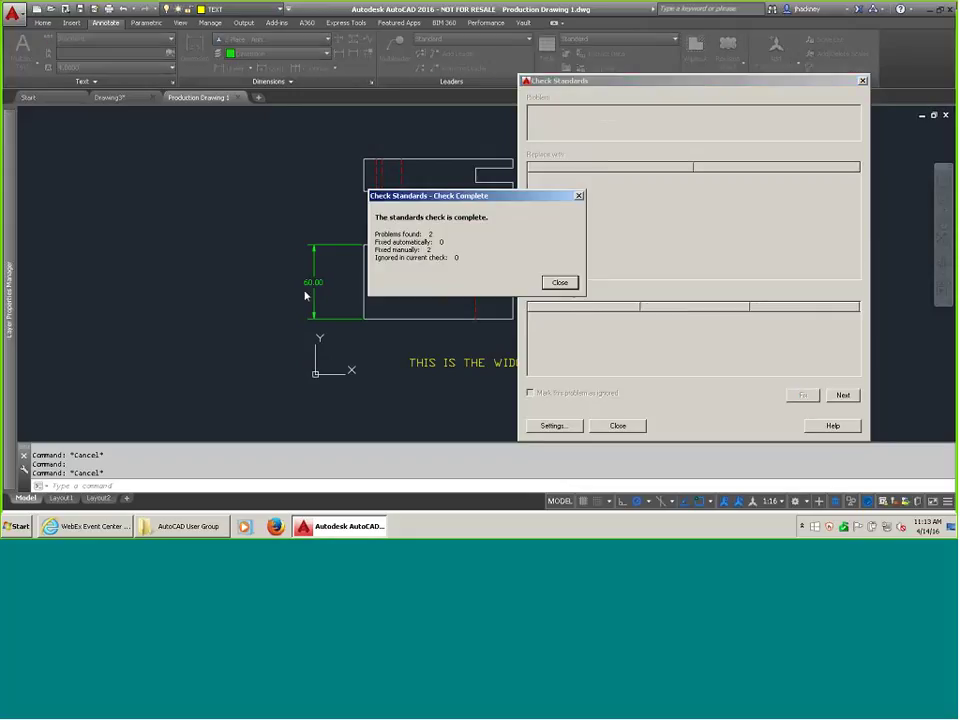
{"action": "left_click", "coordinate": [560, 282]}
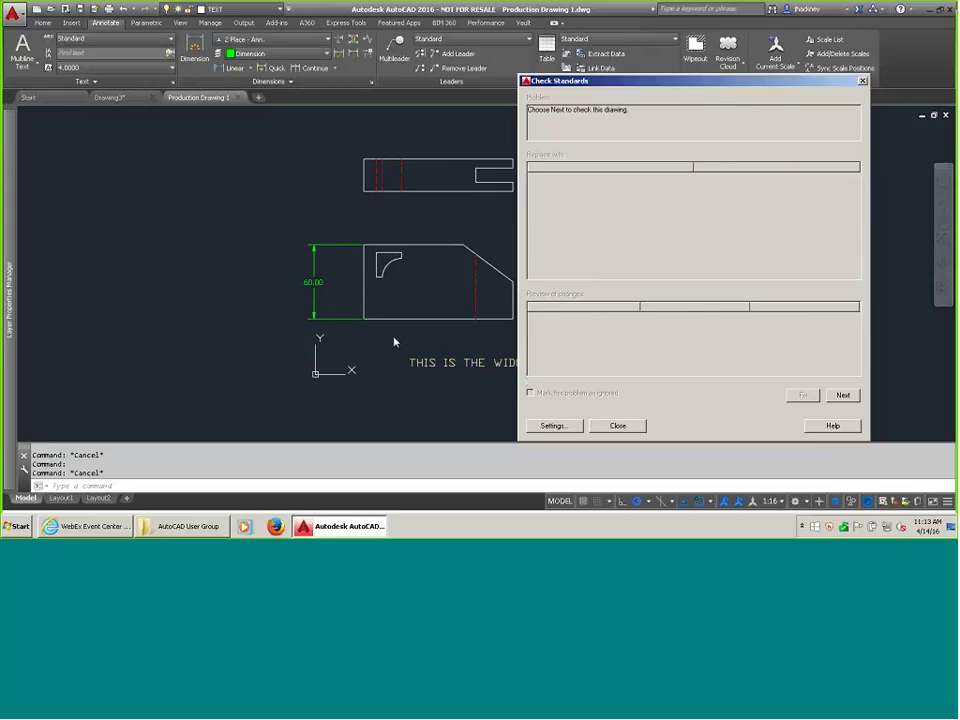
{"action": "left_click", "coordinate": [618, 425]}
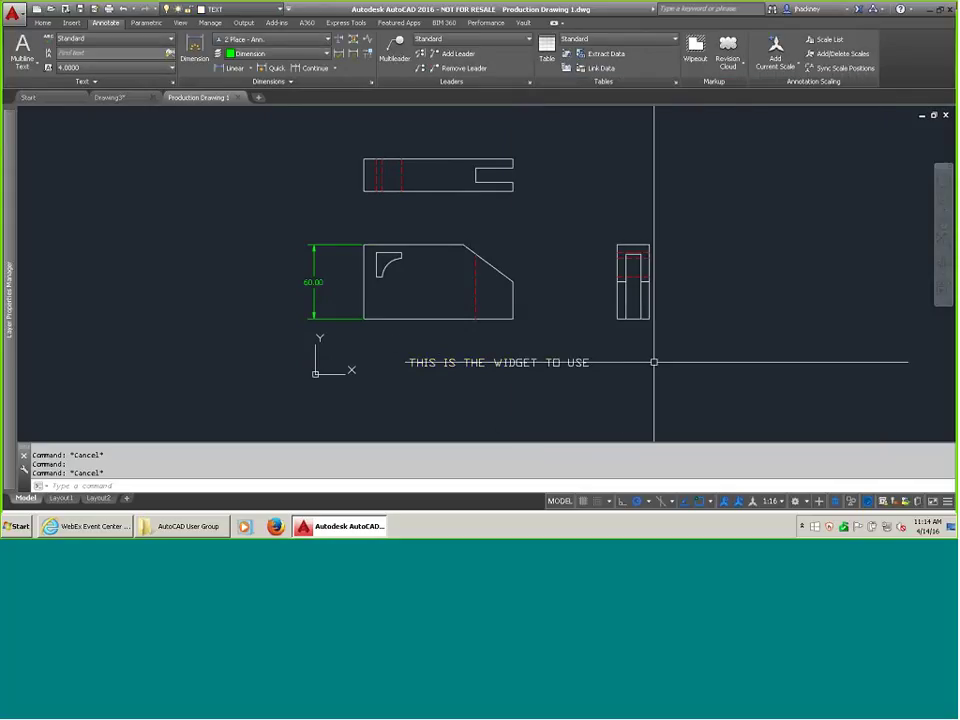
Close Production Drawing 1.dwg without saving the changes and reopen it from the recent documents.
{"action": "left_click", "coordinate": [945, 115]}
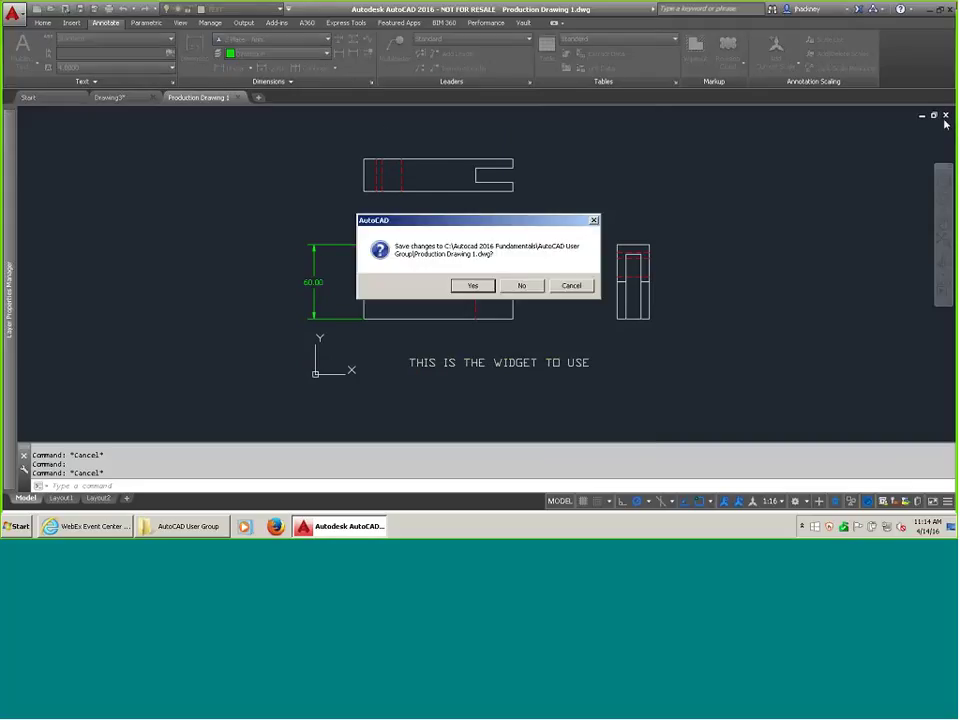
{"action": "left_click", "coordinate": [522, 285]}
{"action": "left_click", "coordinate": [13, 14]}
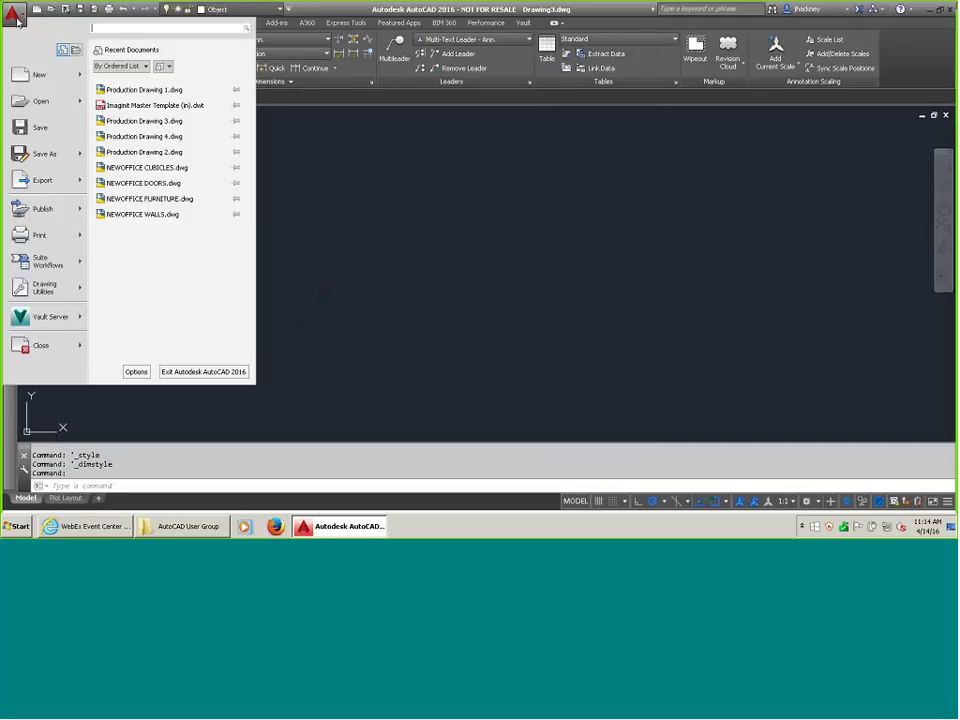
{"action": "left_click", "coordinate": [144, 90]}
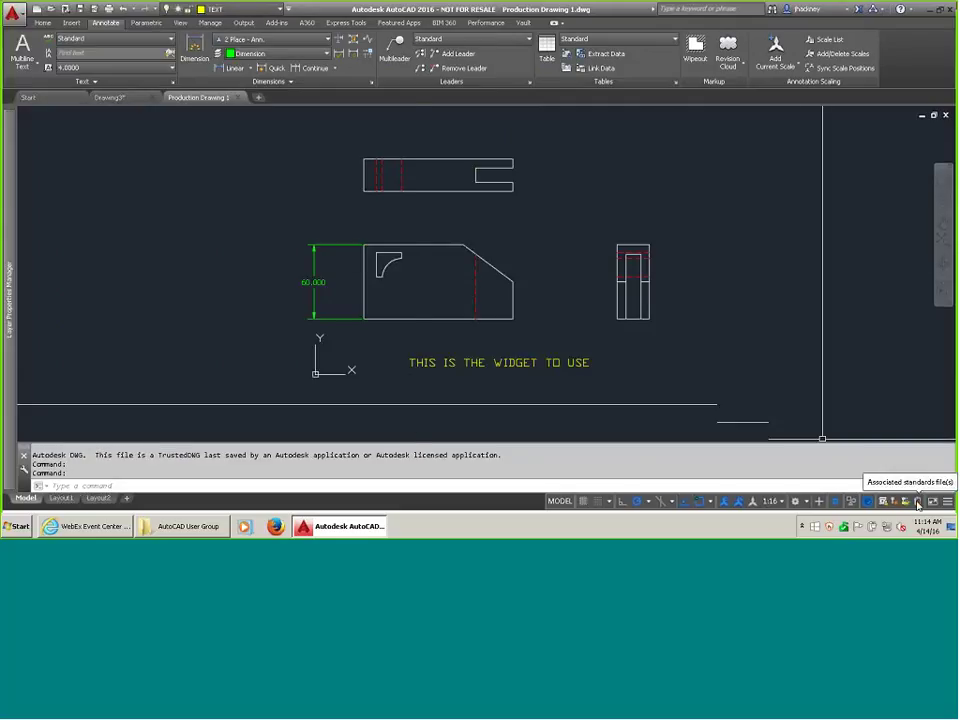
Turn on automatic fixing of non-standard properties in the CAD standards settings.
{"action": "right_click", "coordinate": [918, 503]}
{"action": "left_click", "coordinate": [790, 492]}
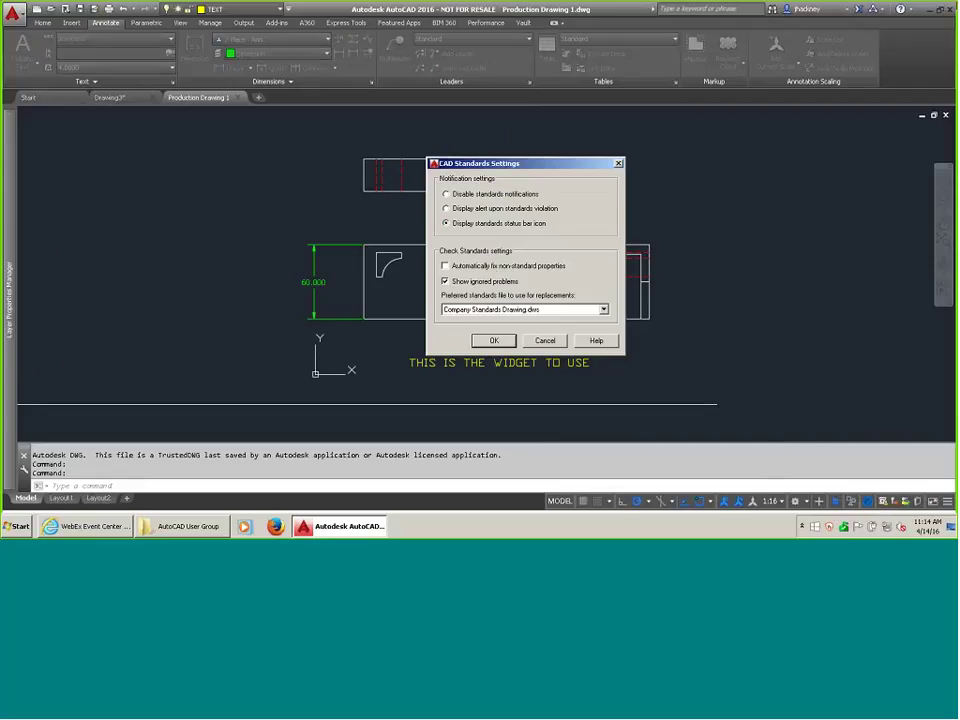
{"action": "left_click", "coordinate": [492, 267]}
{"action": "left_click", "coordinate": [495, 341]}
{"action": "left_click", "coordinate": [495, 341]}
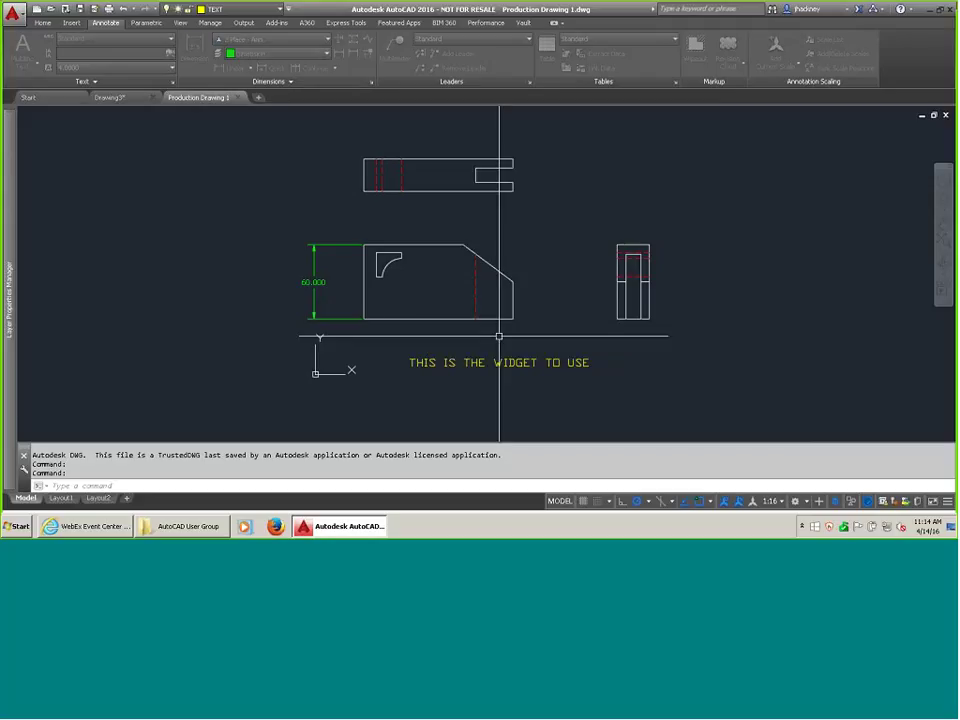
Run the standards check with automatic fixing on Production Drawing 1, review the check settings, and close the check.
{"action": "left_click", "coordinate": [917, 501]}
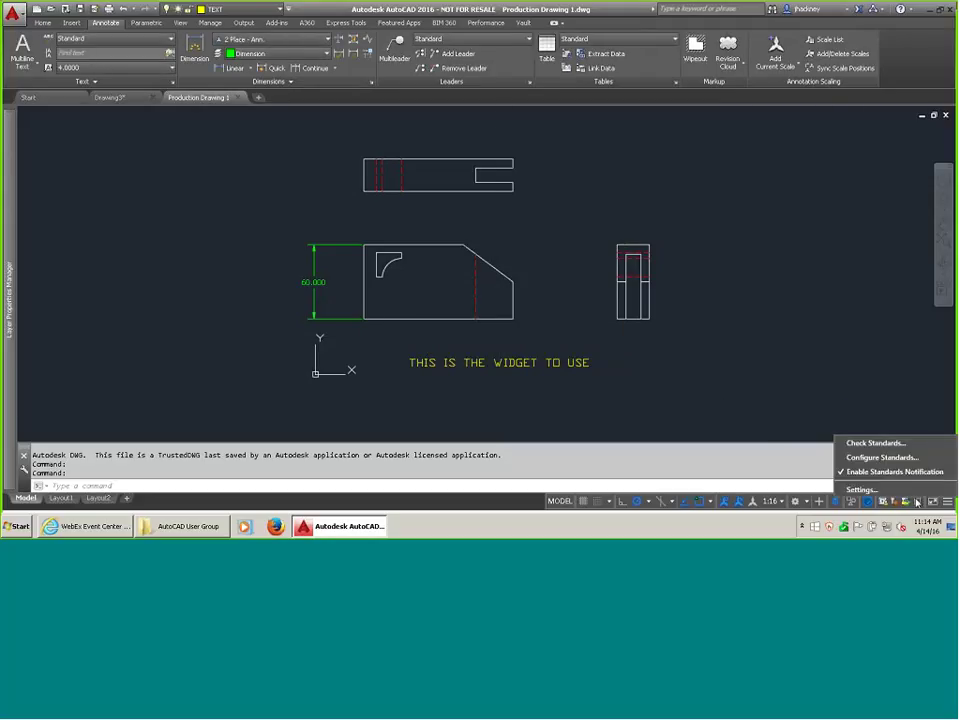
{"action": "left_click", "coordinate": [877, 443]}
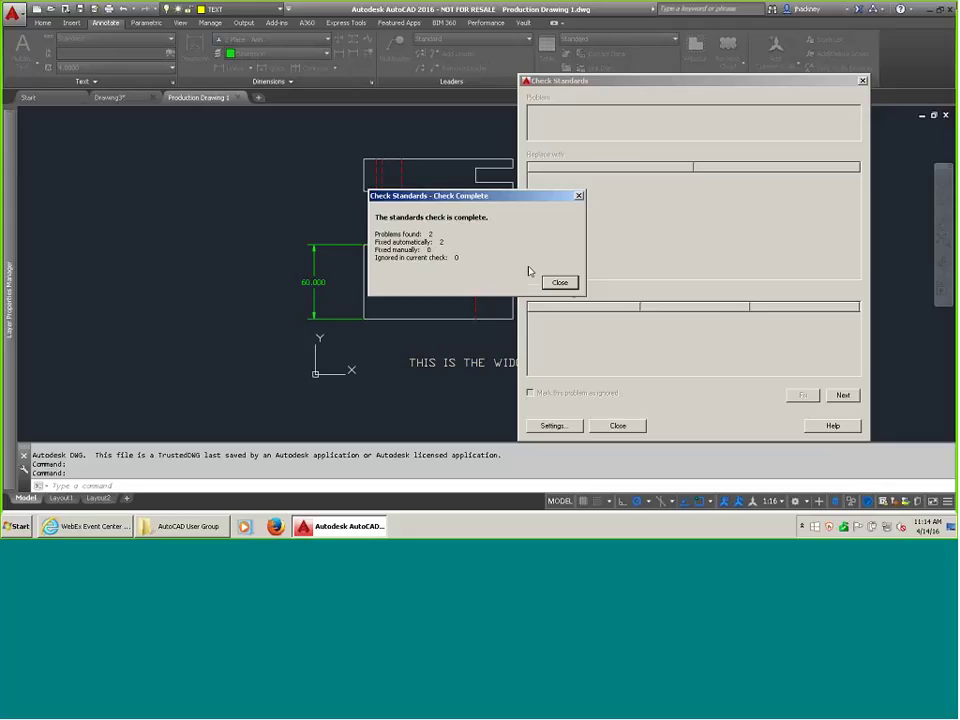
{"action": "left_click", "coordinate": [555, 282]}
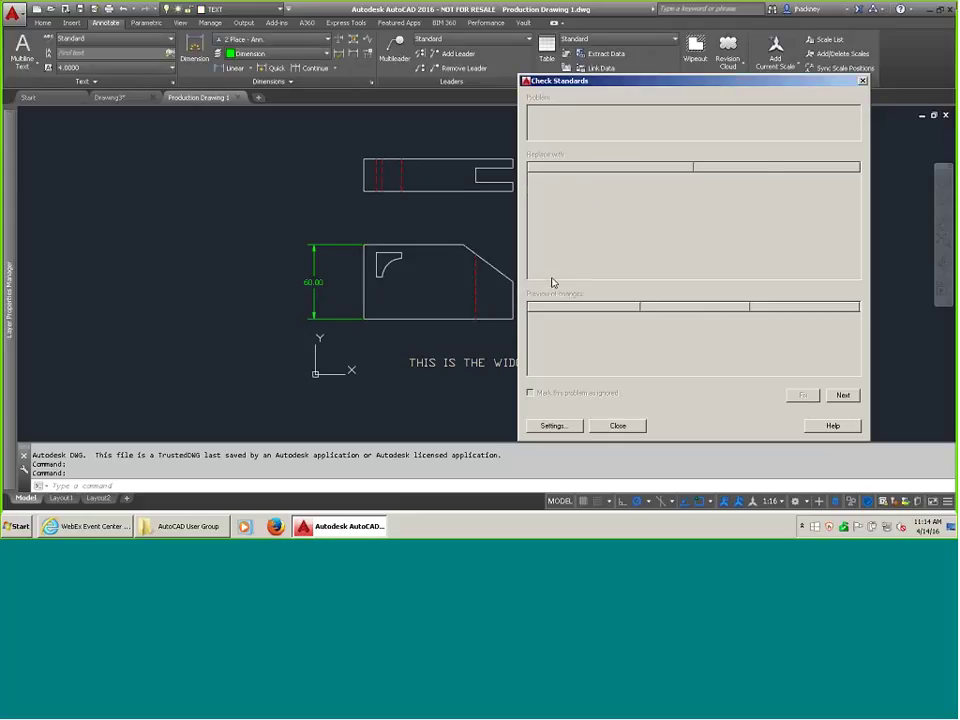
{"action": "left_click", "coordinate": [558, 427]}
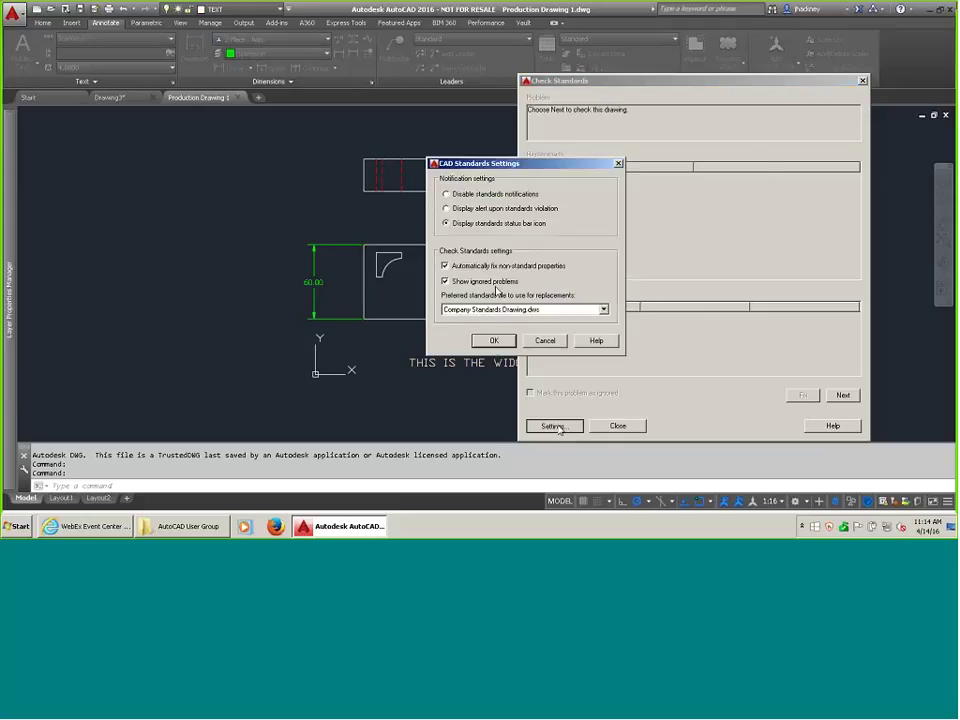
{"action": "key", "text": "Return"}
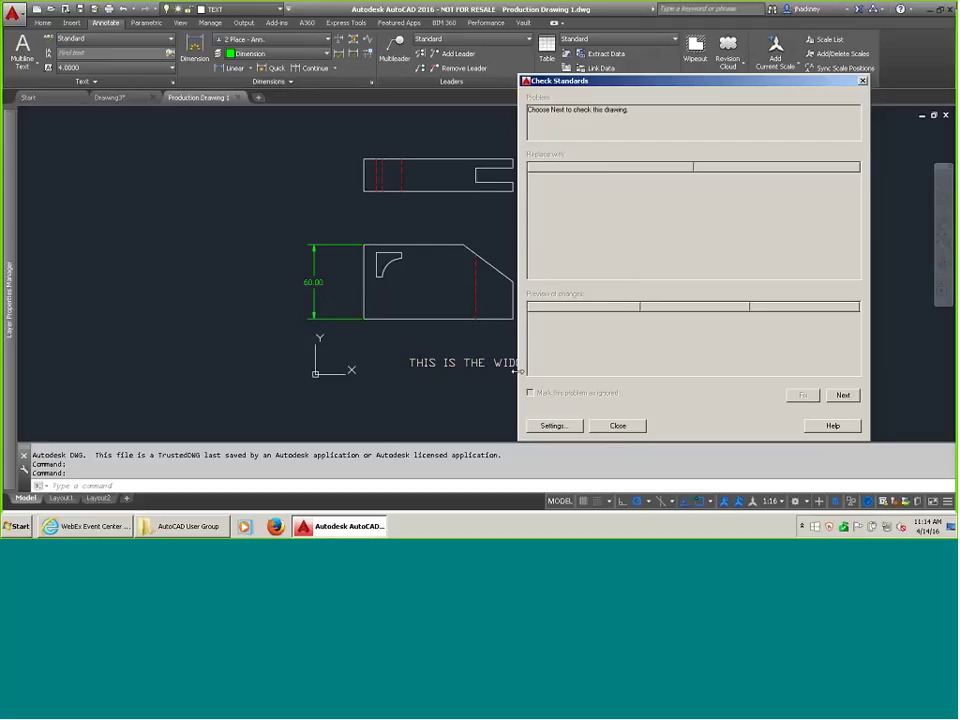
{"action": "left_click", "coordinate": [617, 426]}
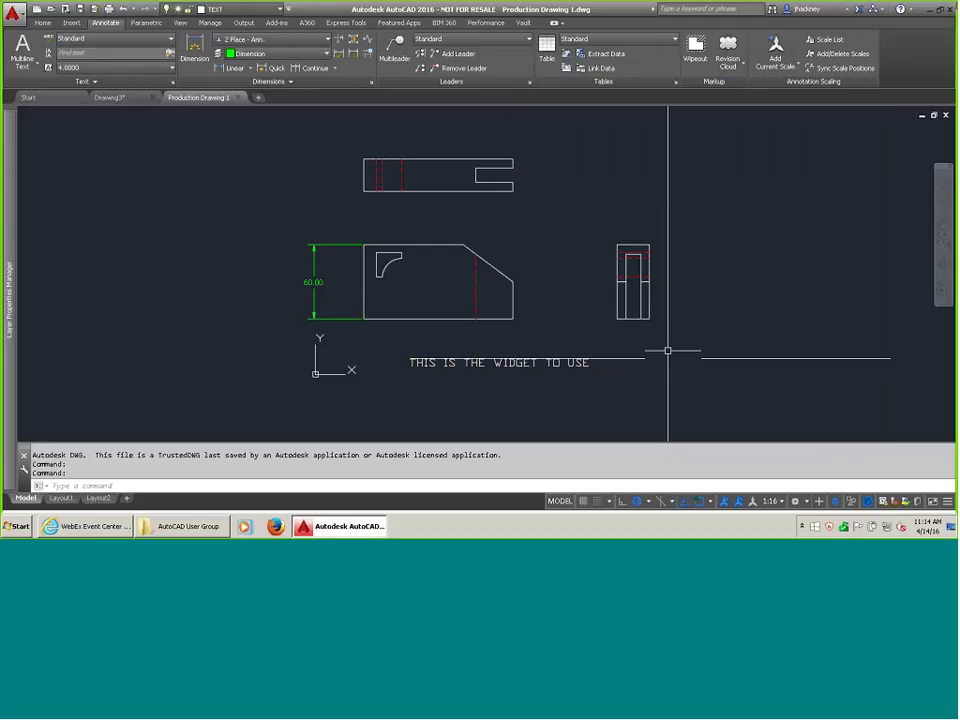
Set the precision of the front view's vertical 60 mm dimension to 0.0000.
{"action": "left_click", "coordinate": [314, 270]}
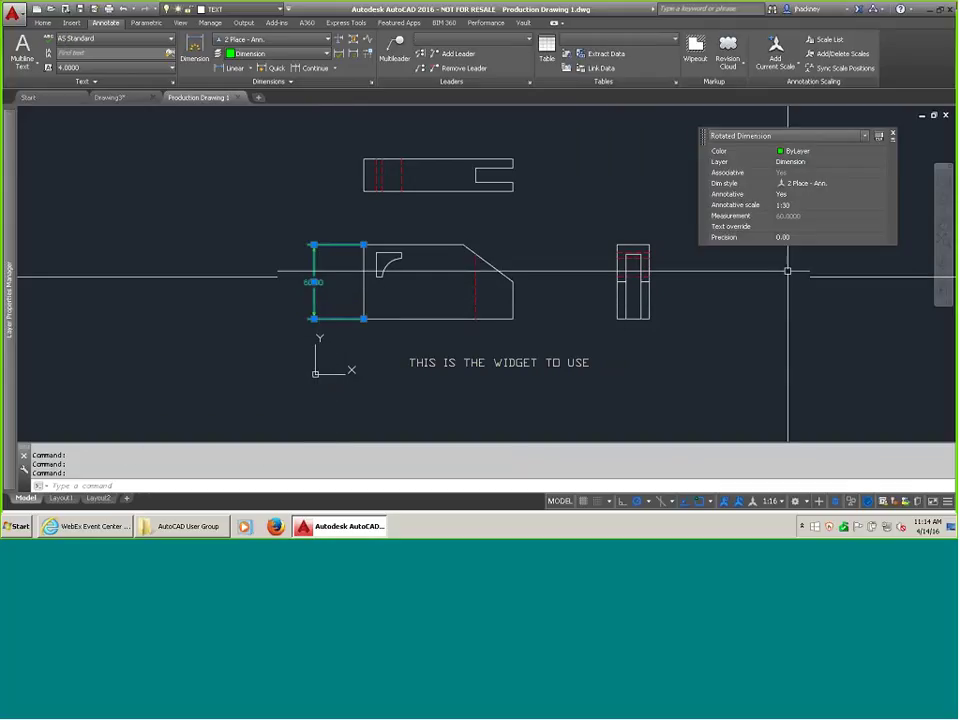
{"action": "left_click", "coordinate": [818, 238]}
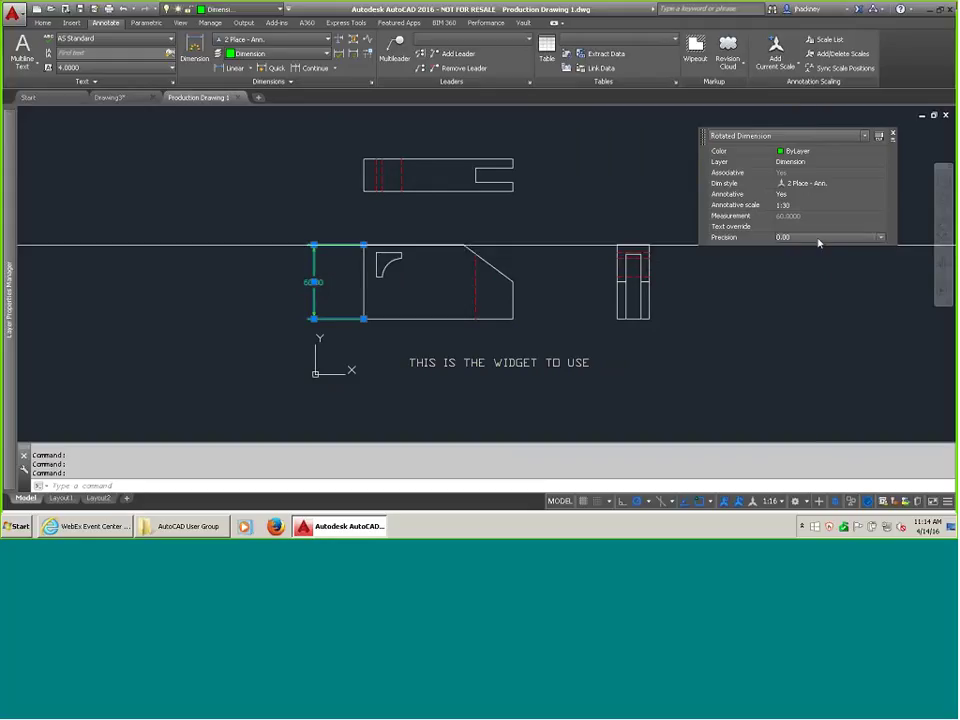
{"action": "left_click", "coordinate": [818, 240]}
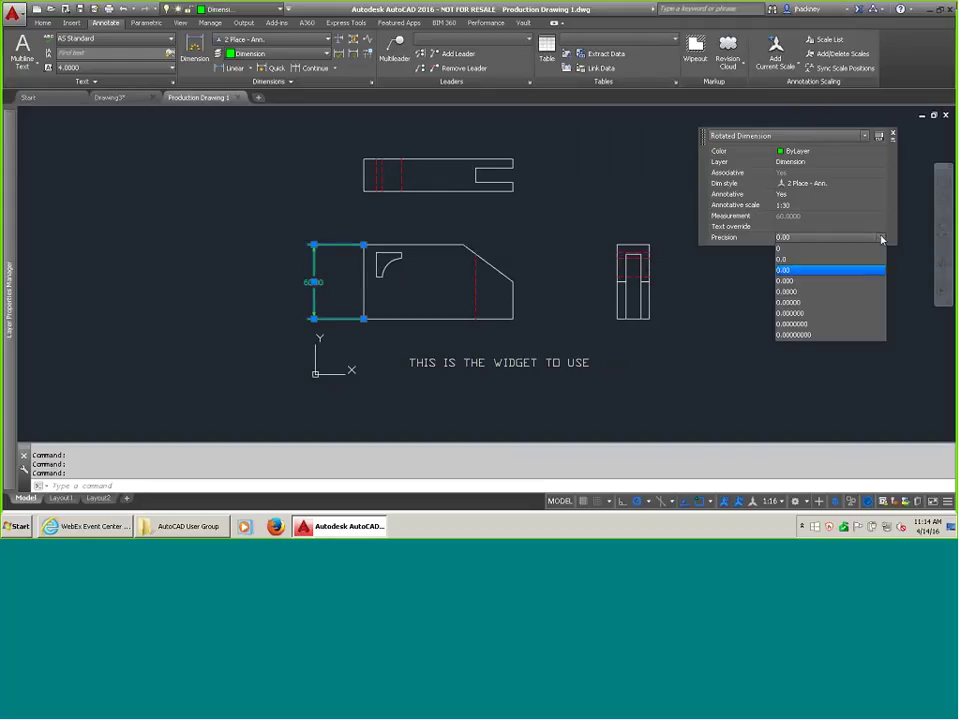
{"action": "left_click", "coordinate": [820, 292]}
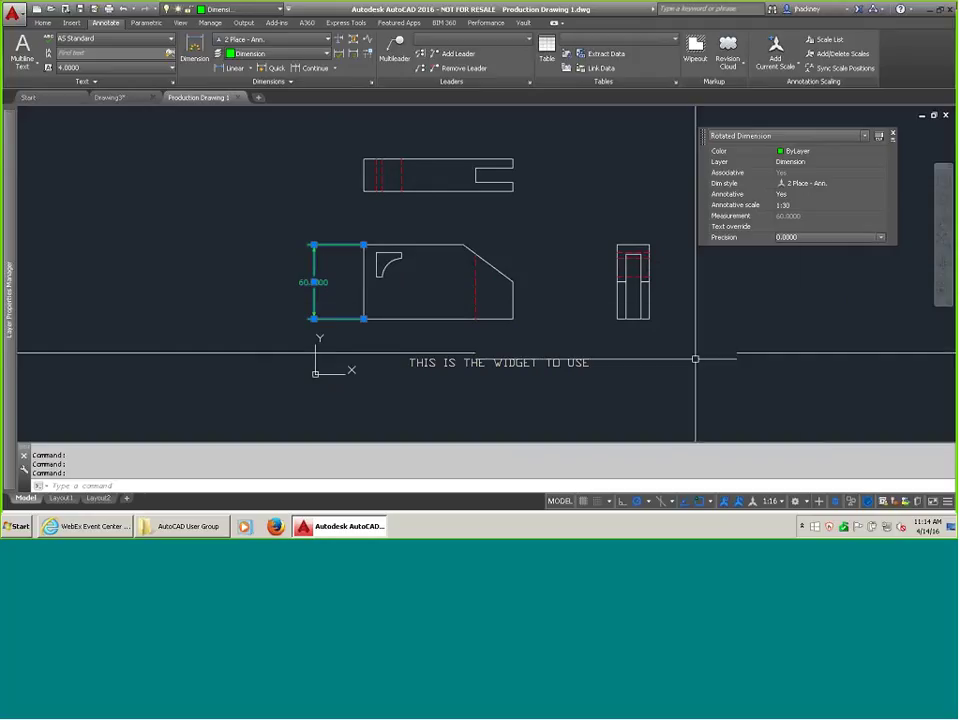
{"action": "key", "text": "Escape"}
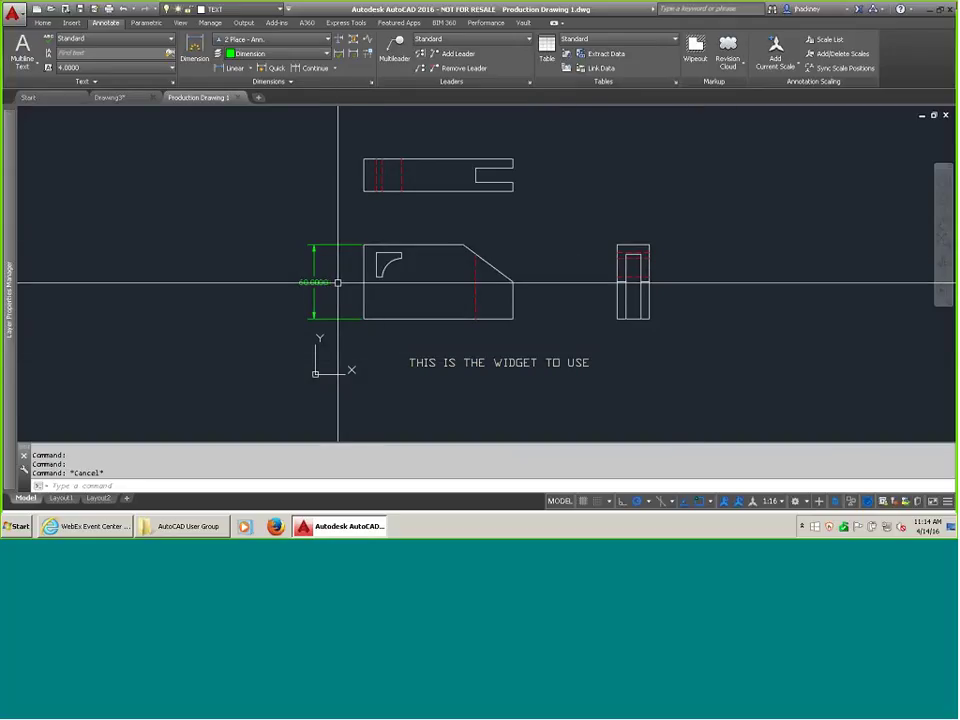
Review the 2 Place - Ann. dimension style in the Dimension Style Manager and close the manager.
{"action": "left_click", "coordinate": [372, 83]}
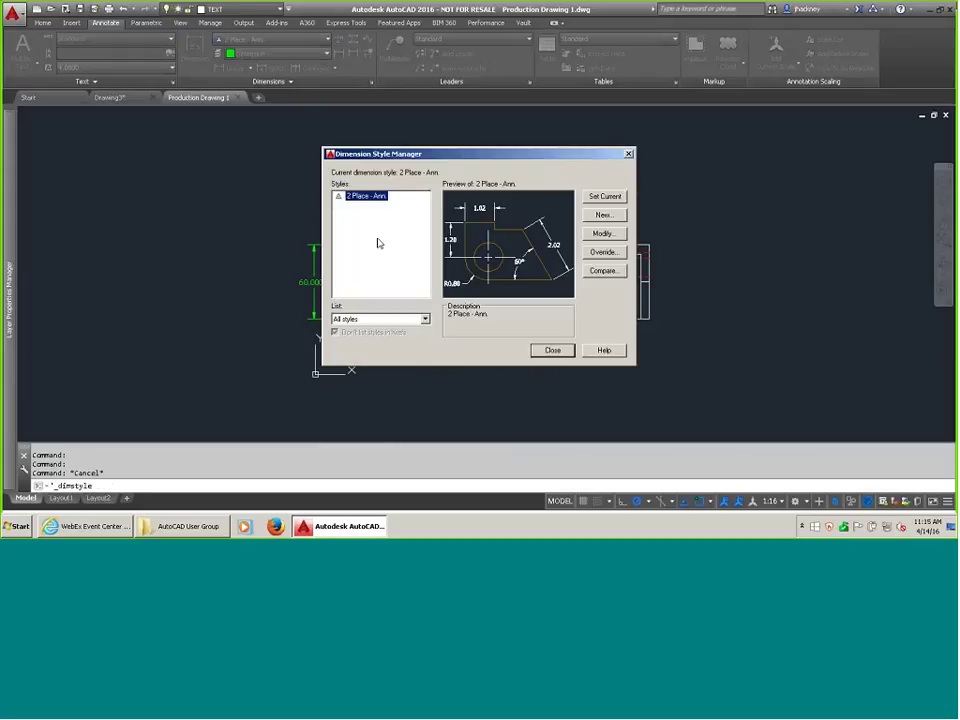
{"action": "left_click", "coordinate": [603, 236]}
{"action": "left_click", "coordinate": [552, 350]}
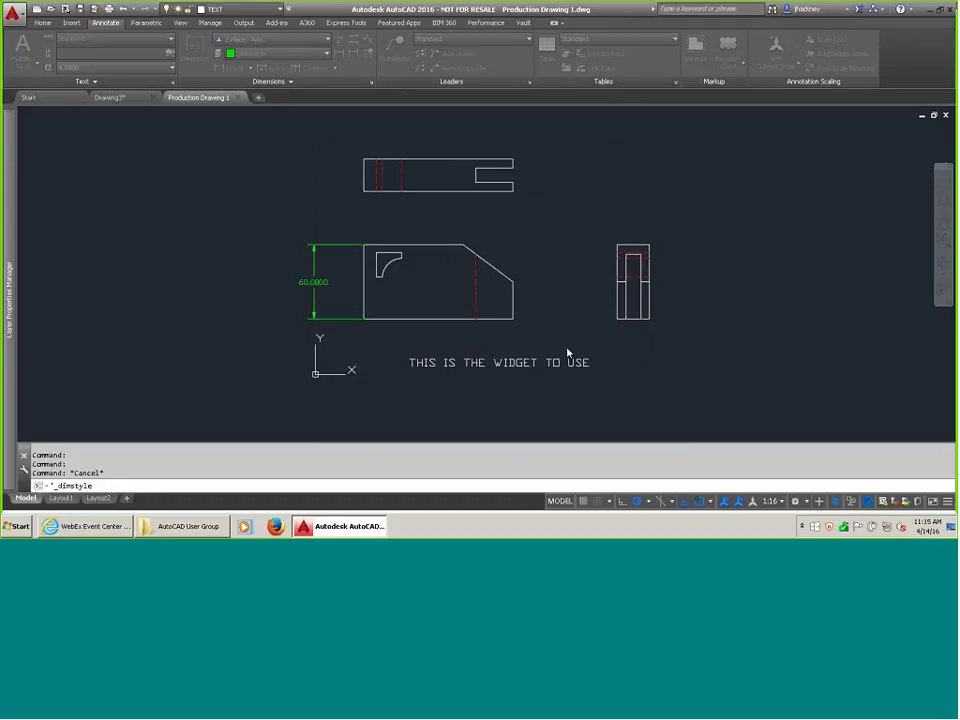
Run the standards check on Production Drawing 1 with the overridden dimension and close the check.
{"action": "left_click", "coordinate": [921, 505]}
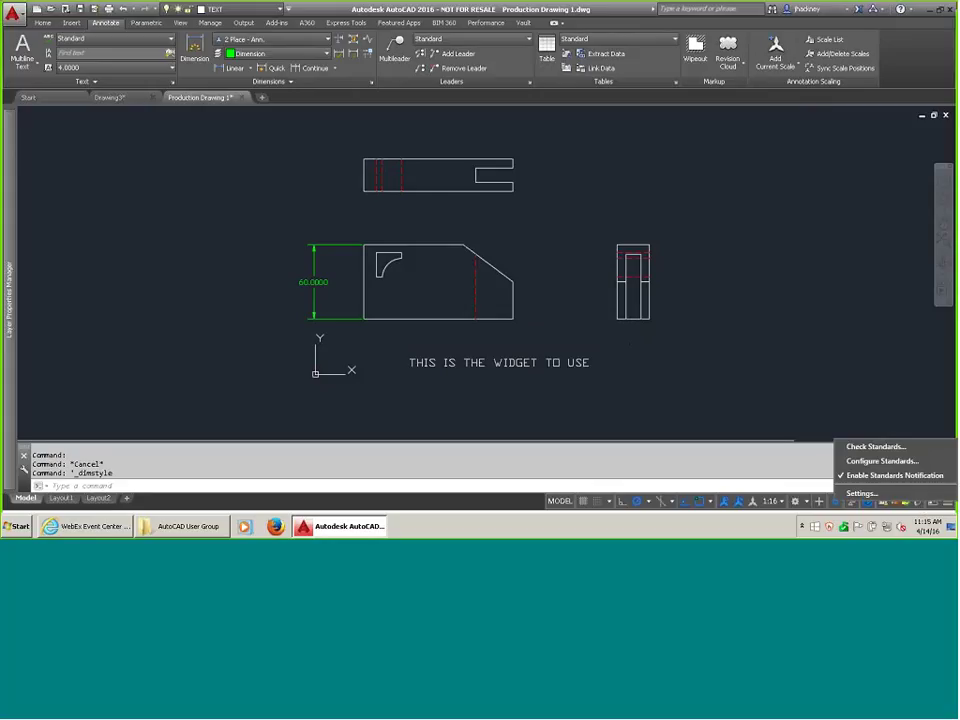
{"action": "left_click", "coordinate": [876, 446]}
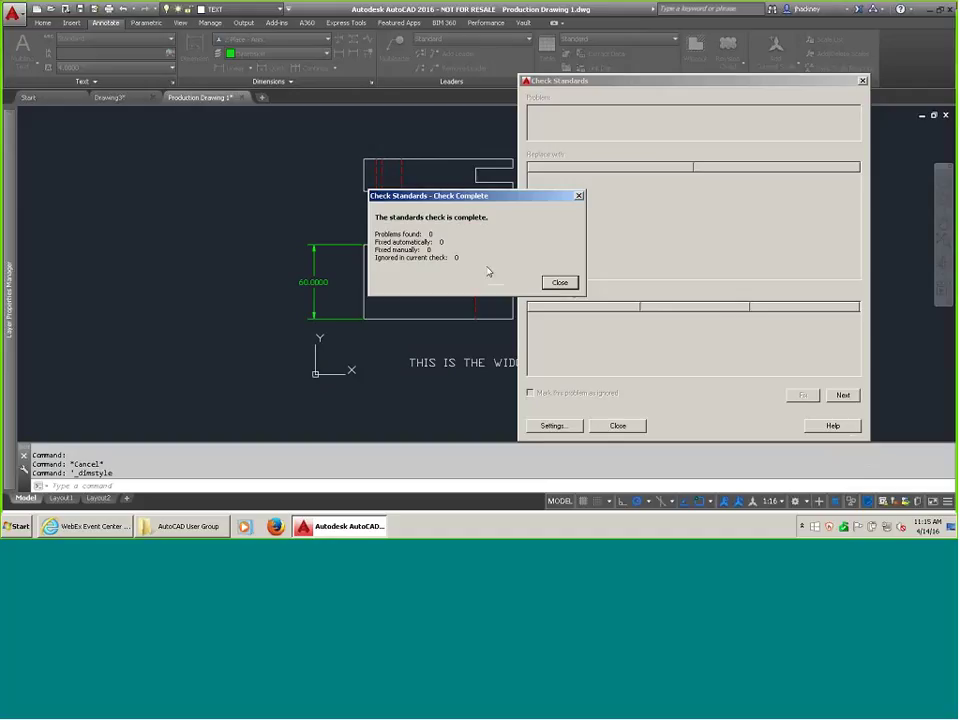
{"action": "left_click", "coordinate": [561, 284]}
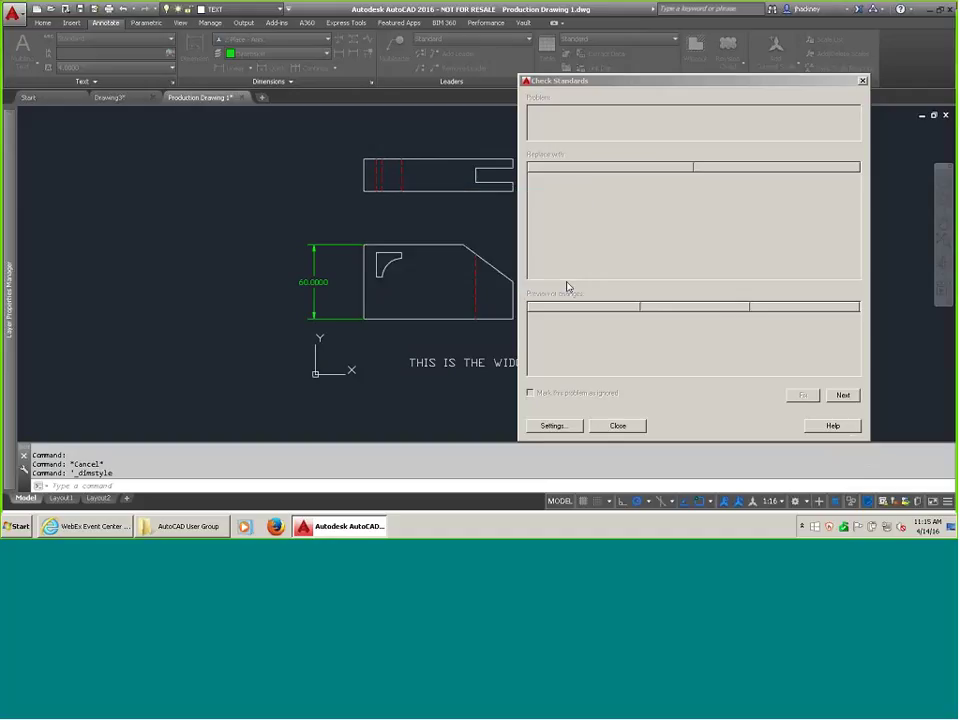
{"action": "left_click", "coordinate": [630, 425]}
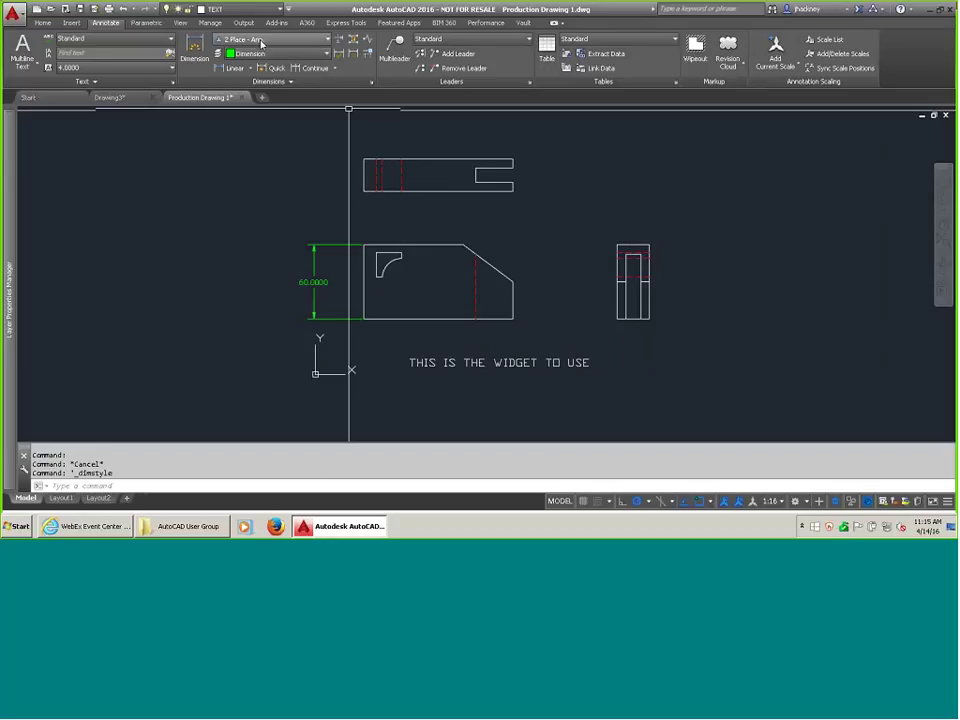
Reapply the current 2 Place - Ann. dimension style to the front view's vertical dimension with the dimension update command.
{"action": "left_click", "coordinate": [339, 38]}
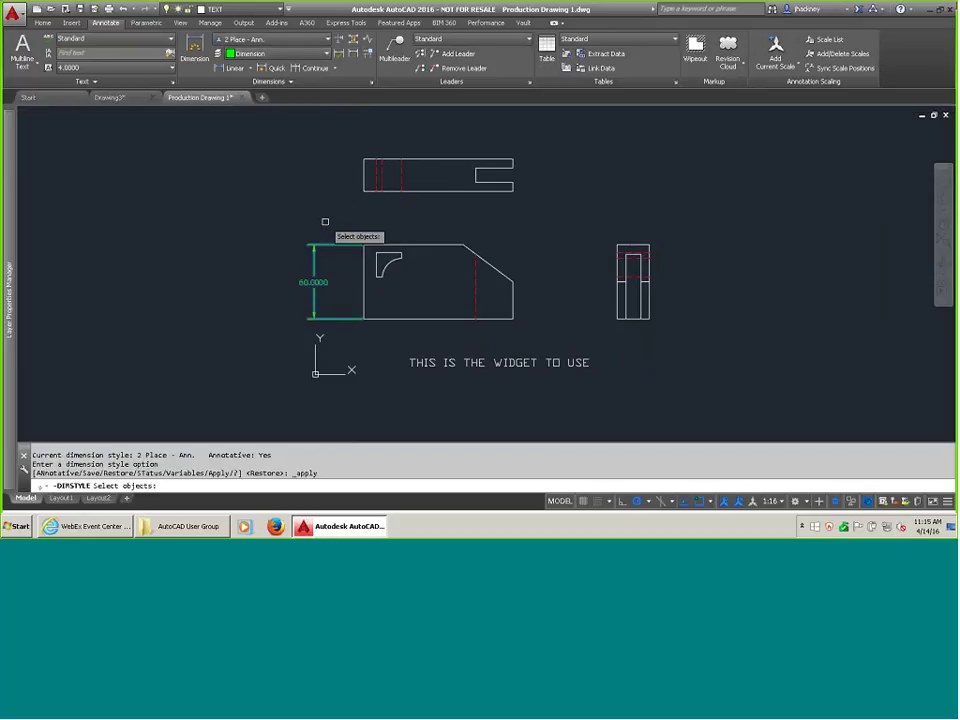
{"action": "left_click", "coordinate": [325, 244]}
{"action": "key", "text": "Return"}
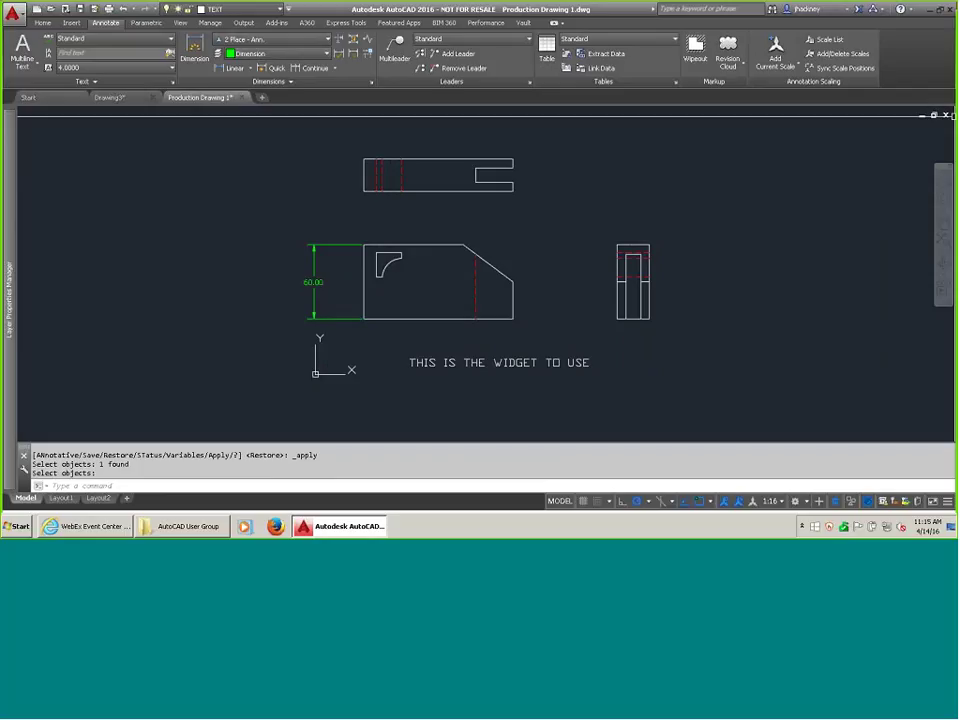
Close Production Drawing 1 without saving and open Production Drawing 2.dwg from the AutoCAD User Group folder.
{"action": "left_click", "coordinate": [945, 115]}
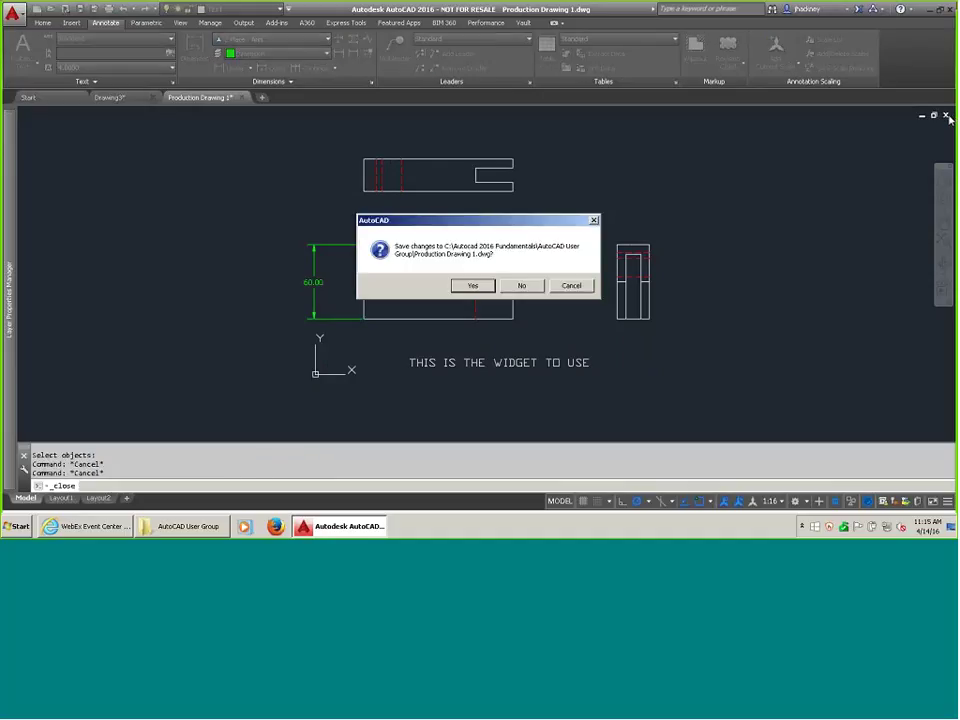
{"action": "left_click", "coordinate": [522, 286]}
{"action": "left_click", "coordinate": [37, 8]}
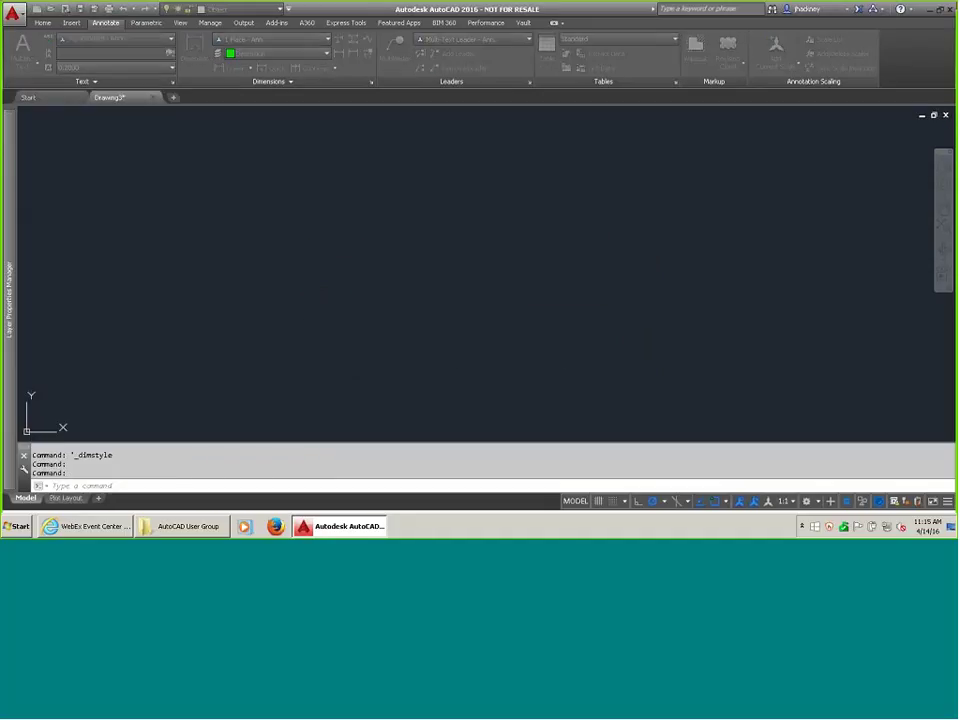
{"action": "left_click", "coordinate": [436, 392]}
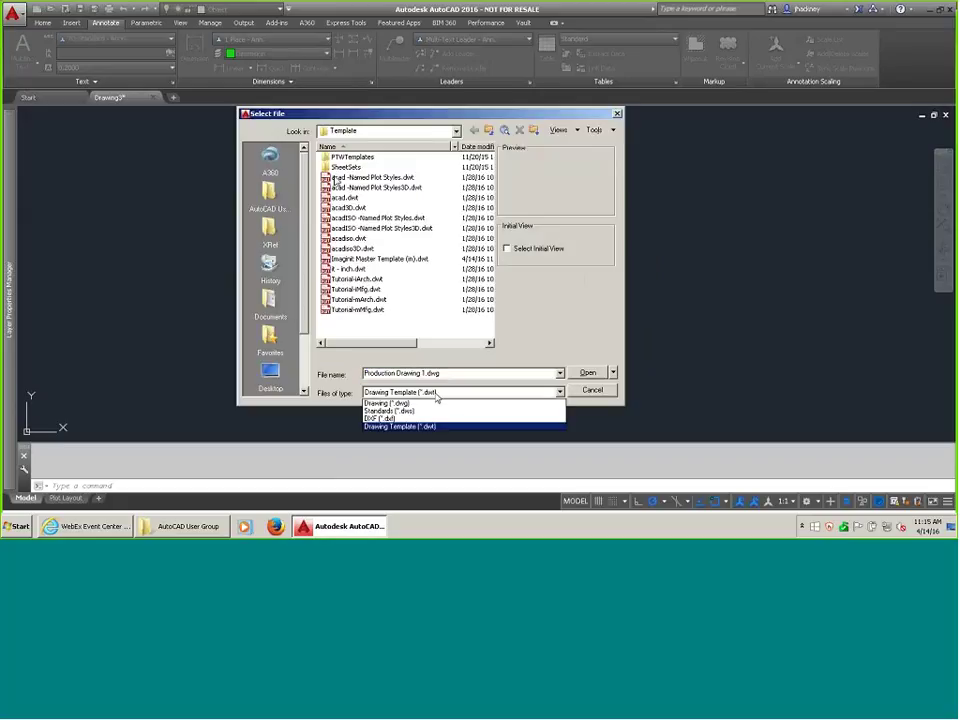
{"action": "left_click", "coordinate": [435, 402]}
{"action": "left_click", "coordinate": [270, 192]}
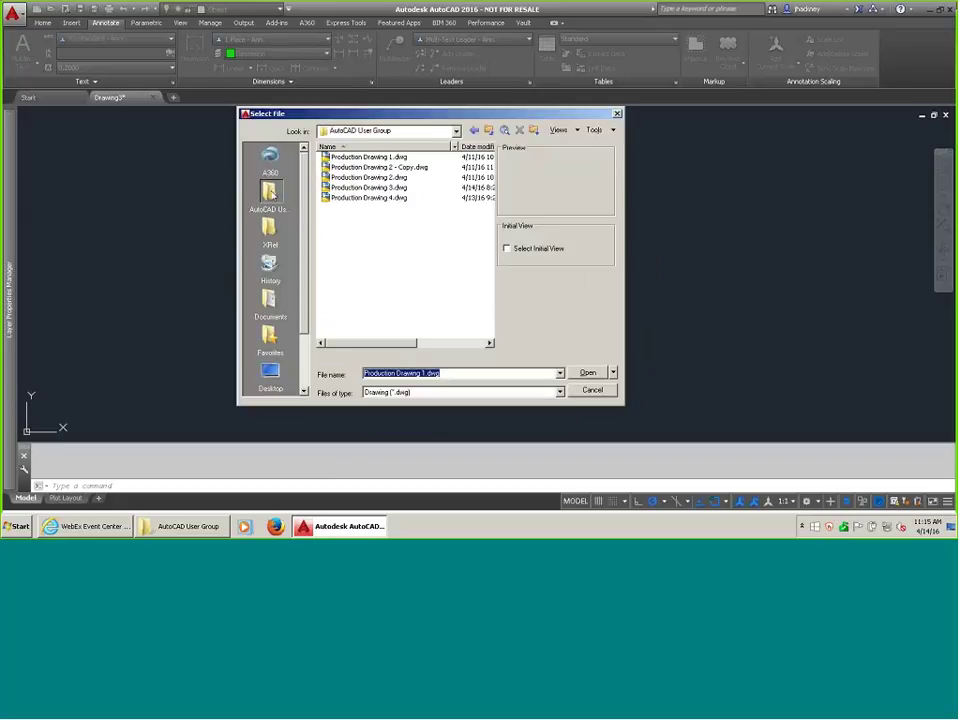
{"action": "left_click", "coordinate": [336, 186]}
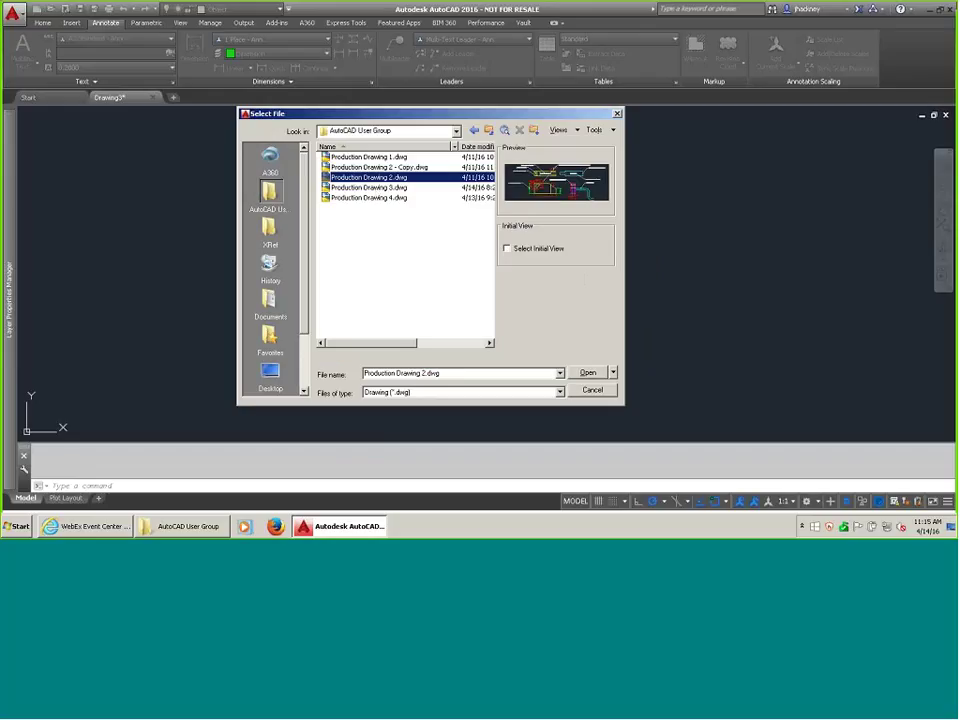
{"action": "left_click", "coordinate": [584, 373]}
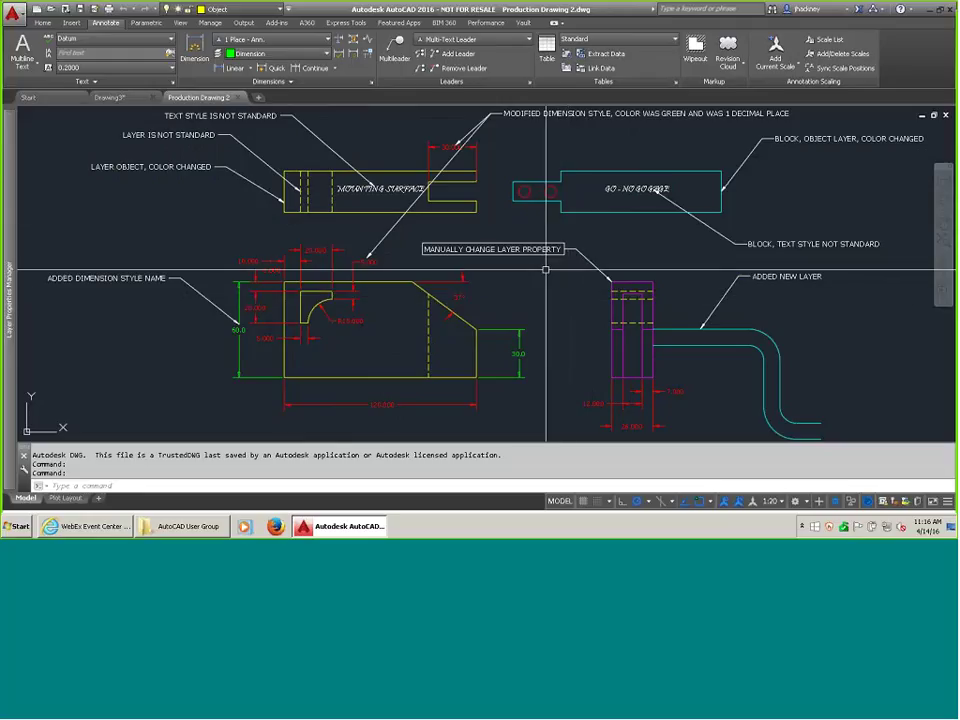
Review the standards file associated with Production Drawing 2 in the standards configuration and close it without changes.
{"action": "left_click", "coordinate": [210, 22]}
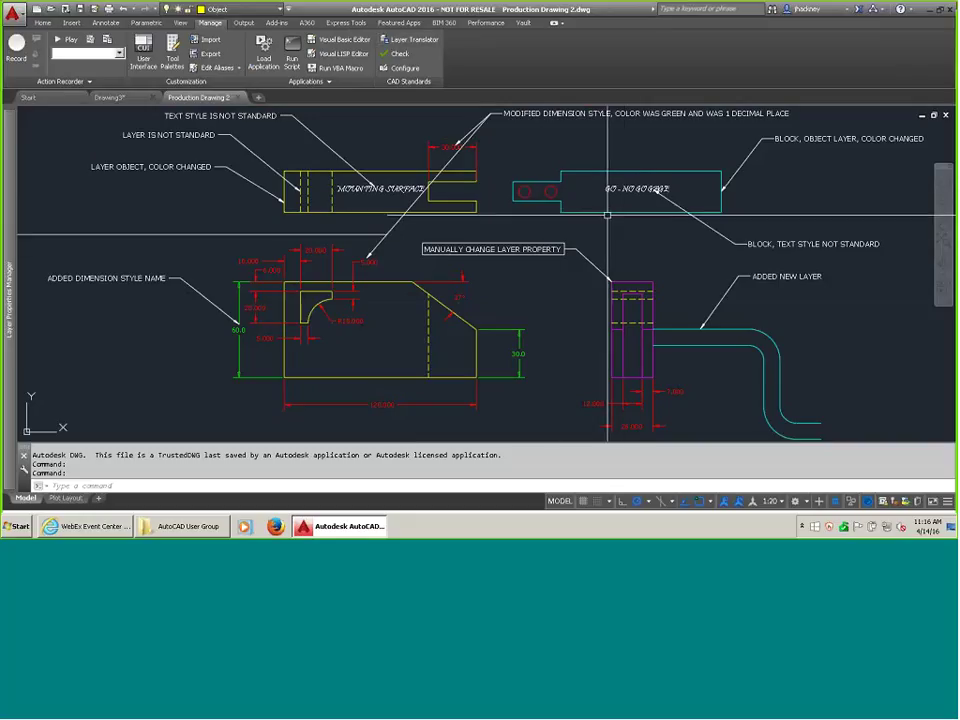
{"action": "mouse_move", "coordinate": [606, 211]}
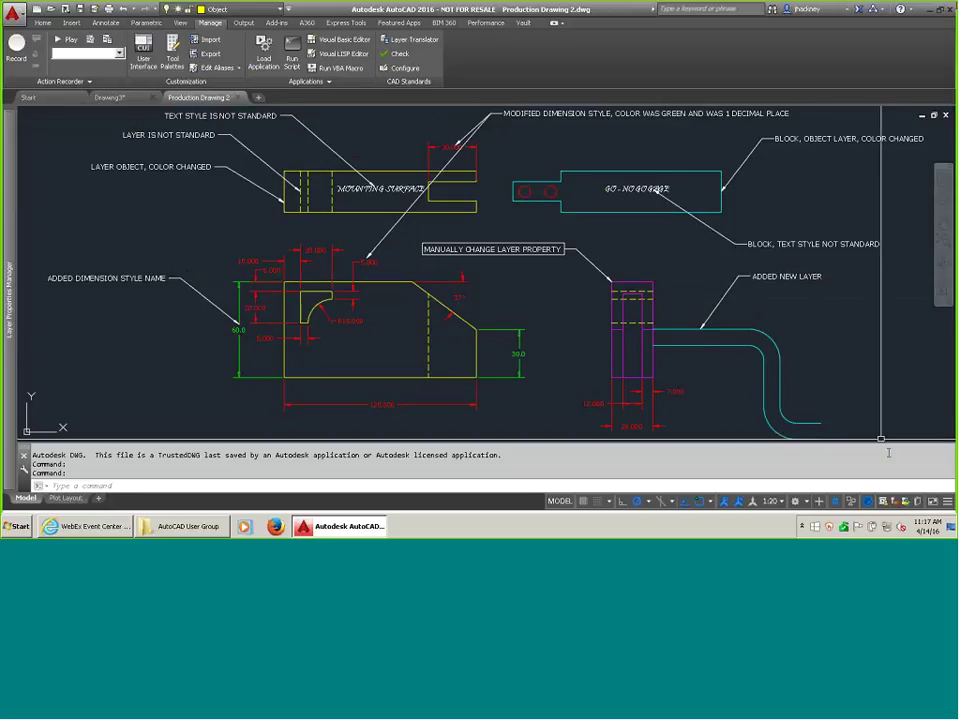
{"action": "left_click", "coordinate": [918, 503]}
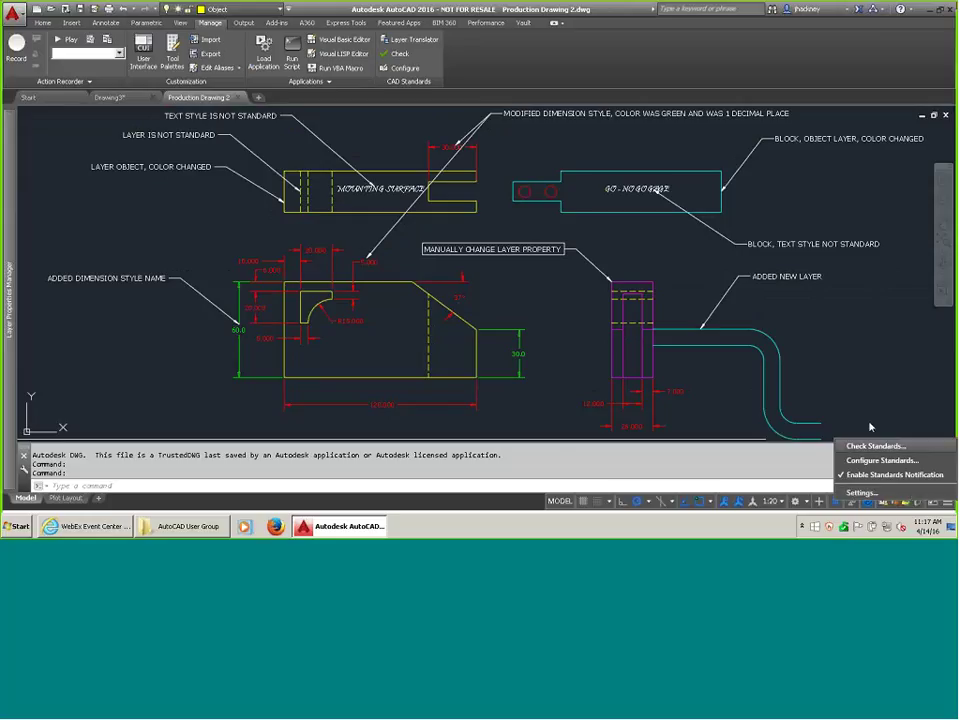
{"action": "left_click", "coordinate": [881, 465]}
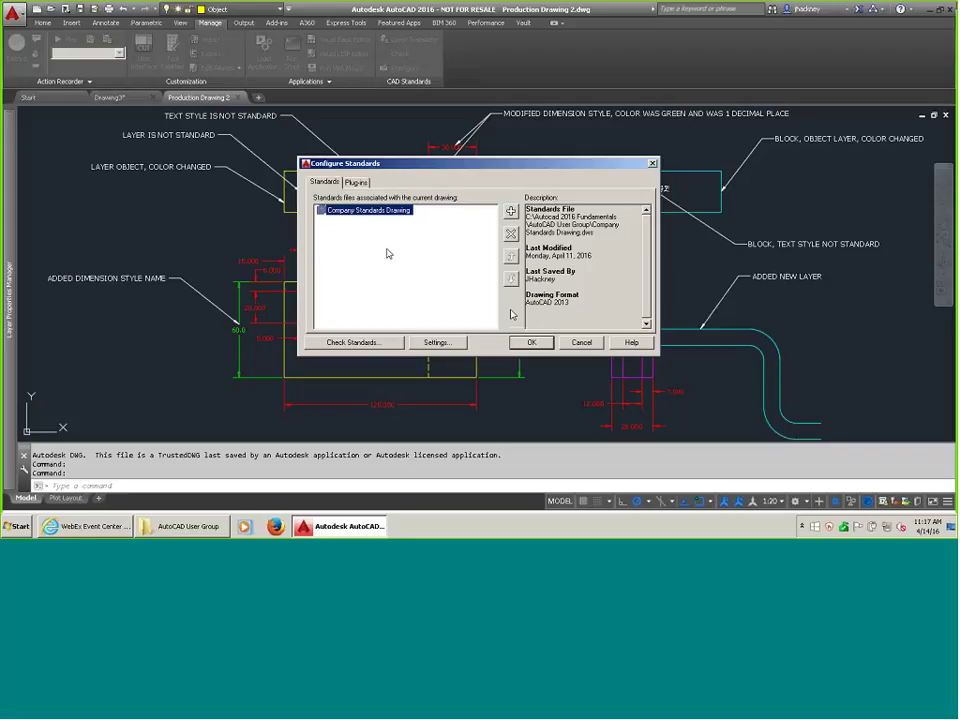
{"action": "left_click", "coordinate": [581, 342]}
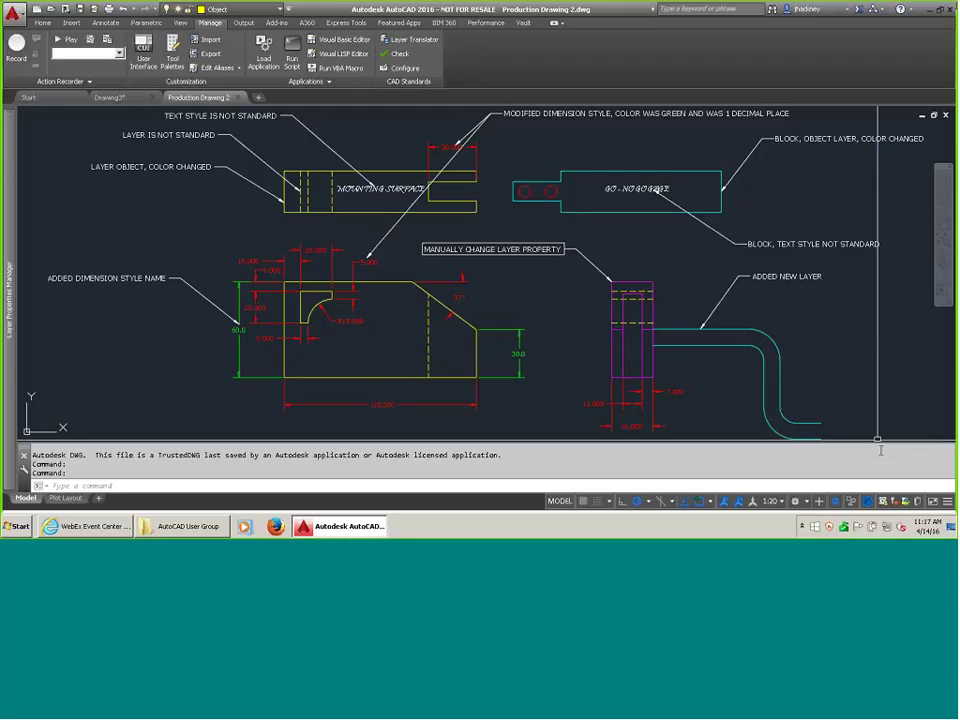
Run the standards check on Production Drawing 2 and replace the General Dimensions dimension style with 1 Place - Ann.
{"action": "right_click", "coordinate": [919, 503]}
{"action": "left_click", "coordinate": [876, 445]}
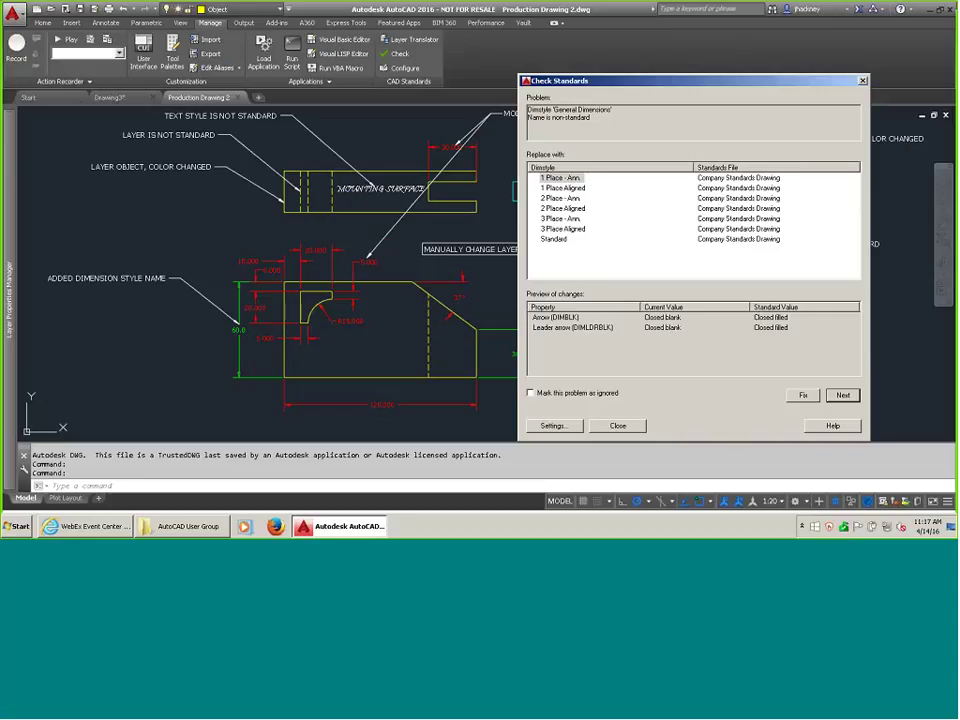
{"action": "left_click", "coordinate": [801, 395]}
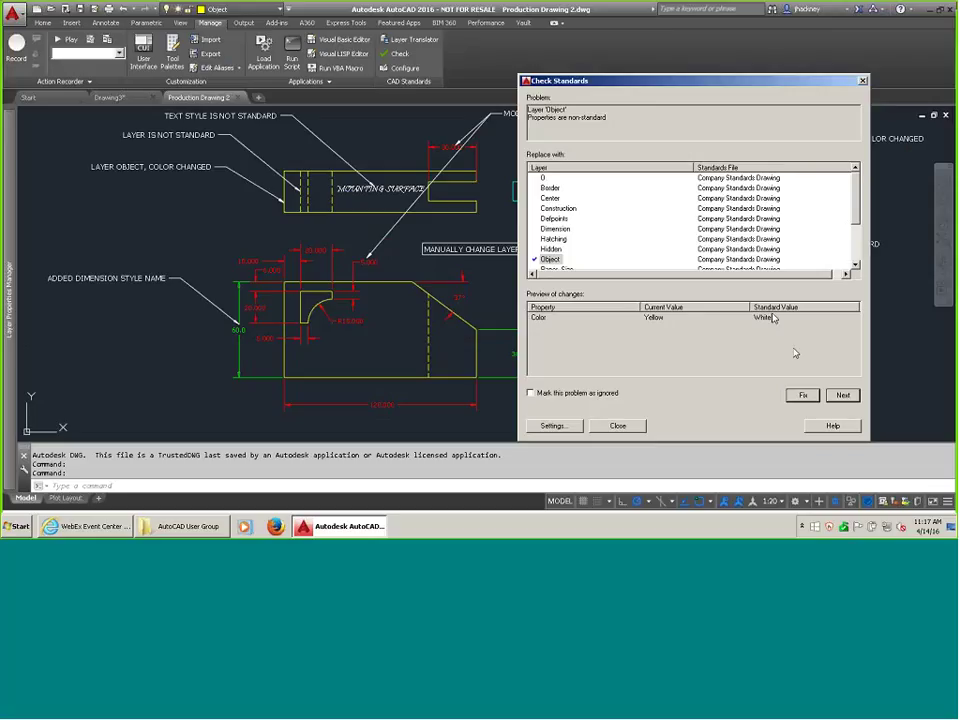
Fix the Object layer's color to the standard white and replace the non-standard Hidden Lines layer with Hidden.
{"action": "left_click", "coordinate": [801, 395]}
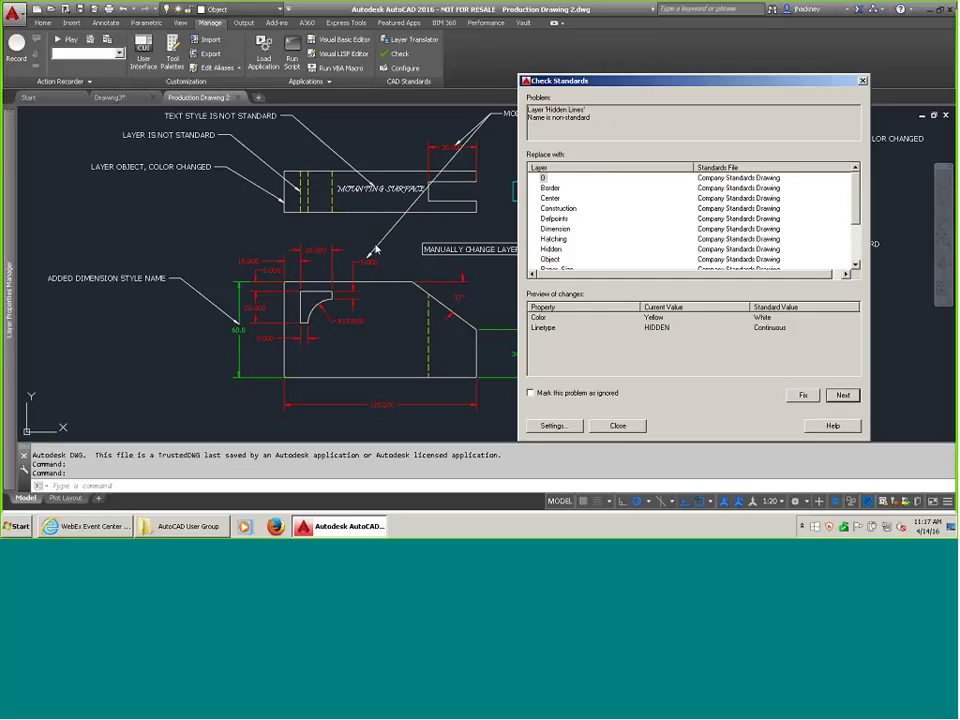
{"action": "left_click", "coordinate": [551, 249]}
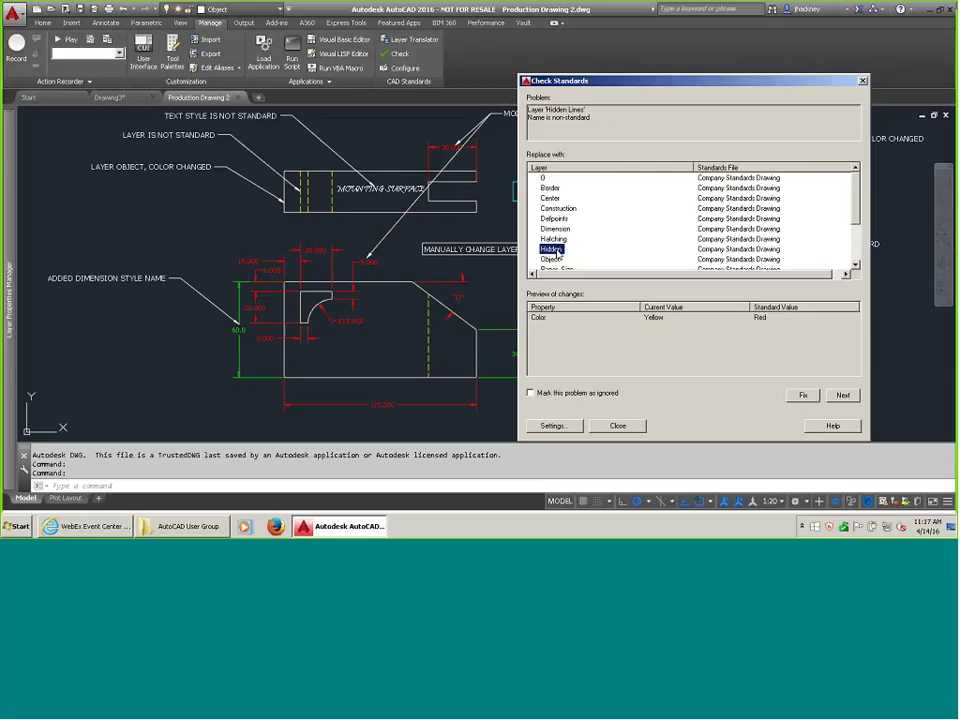
{"action": "left_click", "coordinate": [800, 396]}
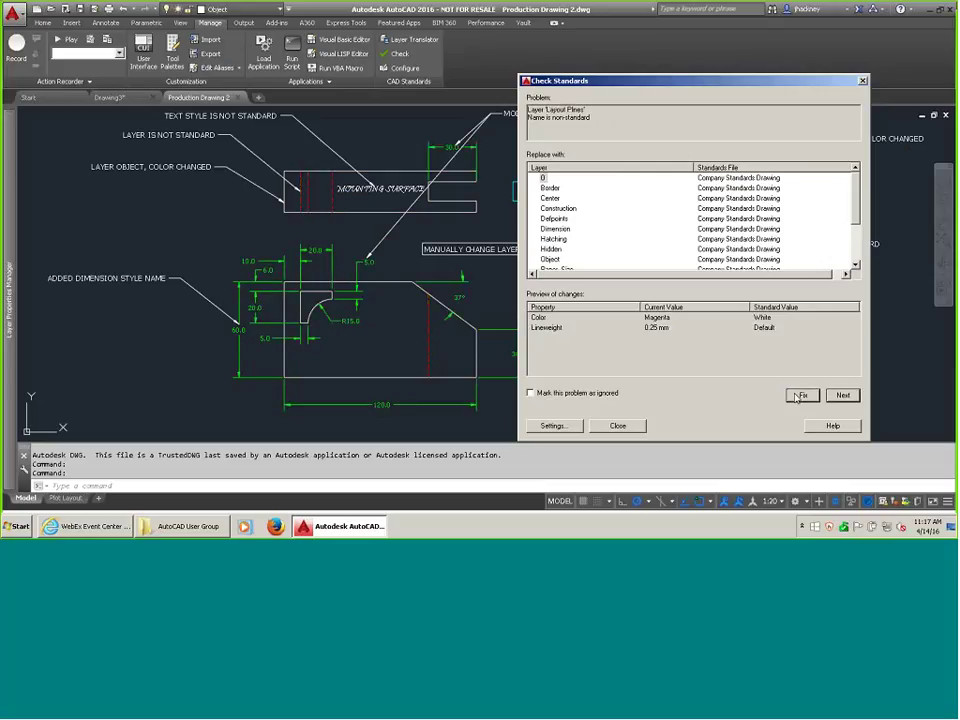
Replace the non-standard Layout Plan layer with the standard Object layer.
{"action": "left_click", "coordinate": [799, 396]}
{"action": "scroll", "coordinate": [790, 232], "scroll_direction": "down", "scroll_amount": 2}
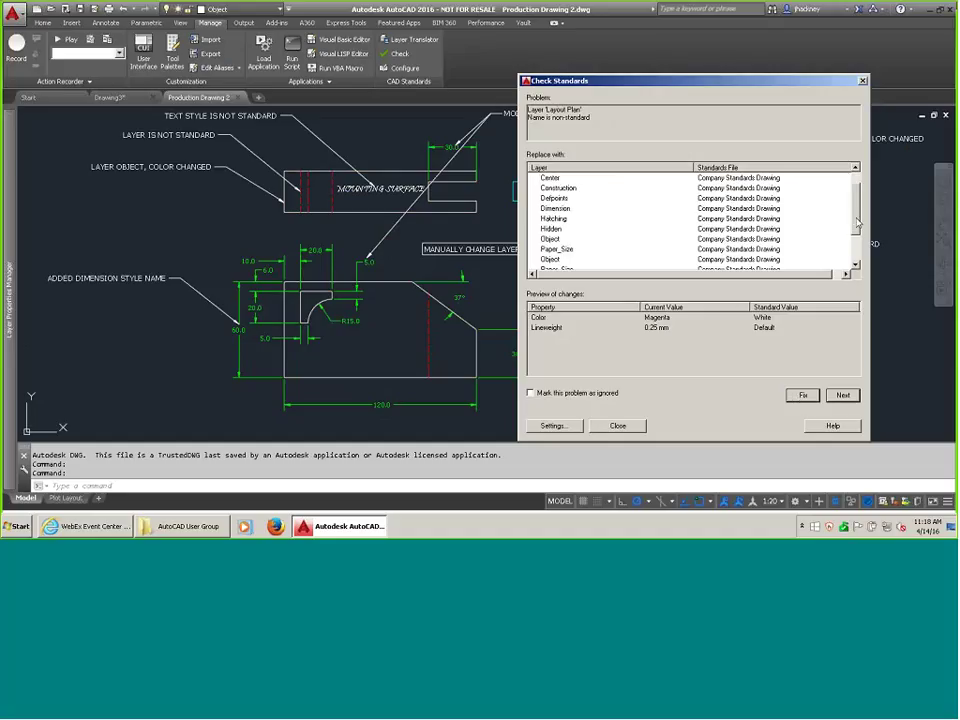
{"action": "left_click", "coordinate": [550, 229]}
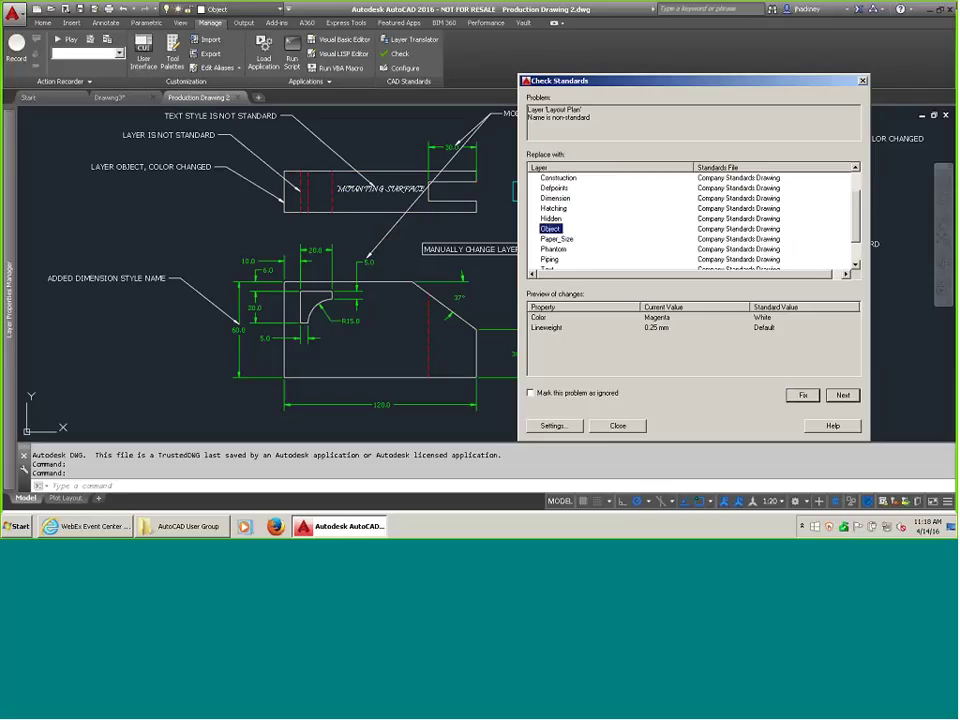
{"action": "left_click", "coordinate": [803, 396]}
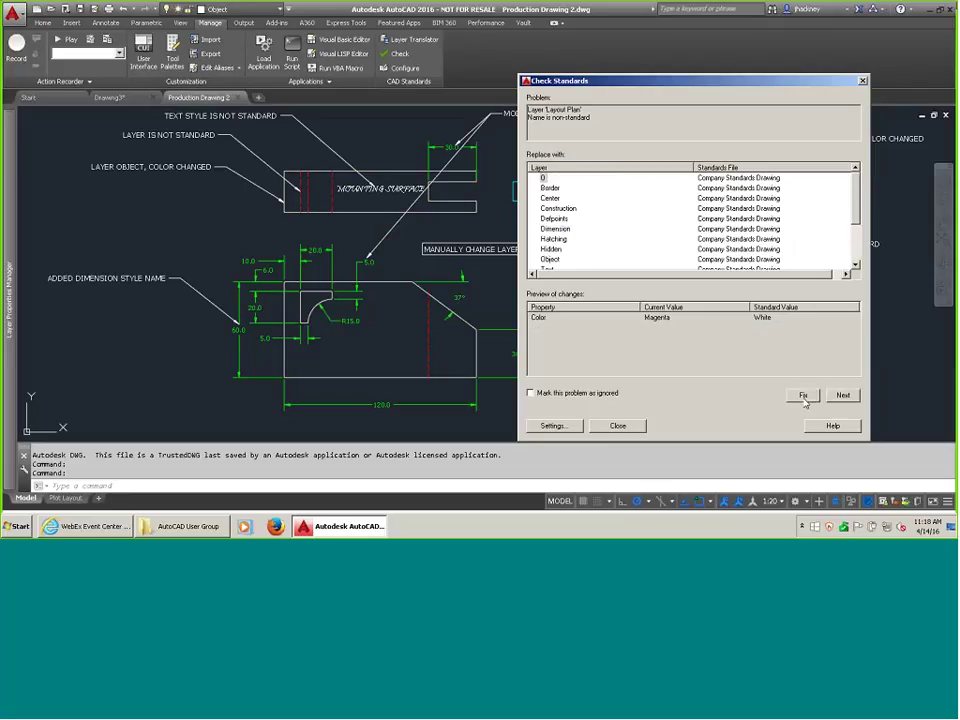
{"action": "left_click", "coordinate": [803, 396]}
{"action": "left_click", "coordinate": [803, 396]}
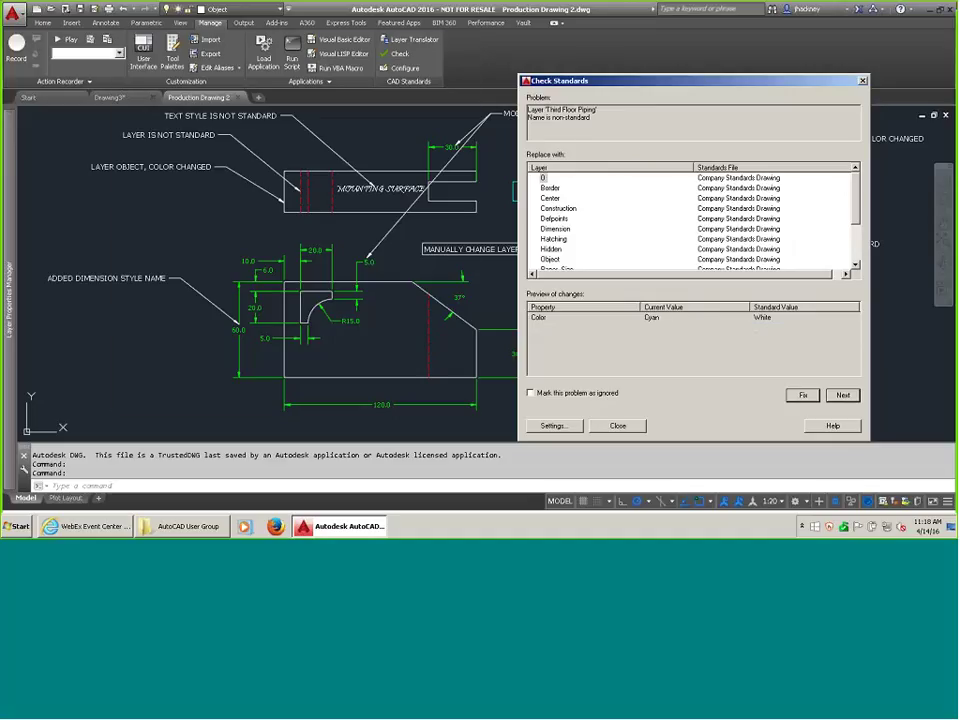
Replace the non-standard Third Floor Piping layer with the standard Piping layer.
{"action": "left_click_drag", "start_coordinate": [692, 80], "coordinate": [290, 48]}
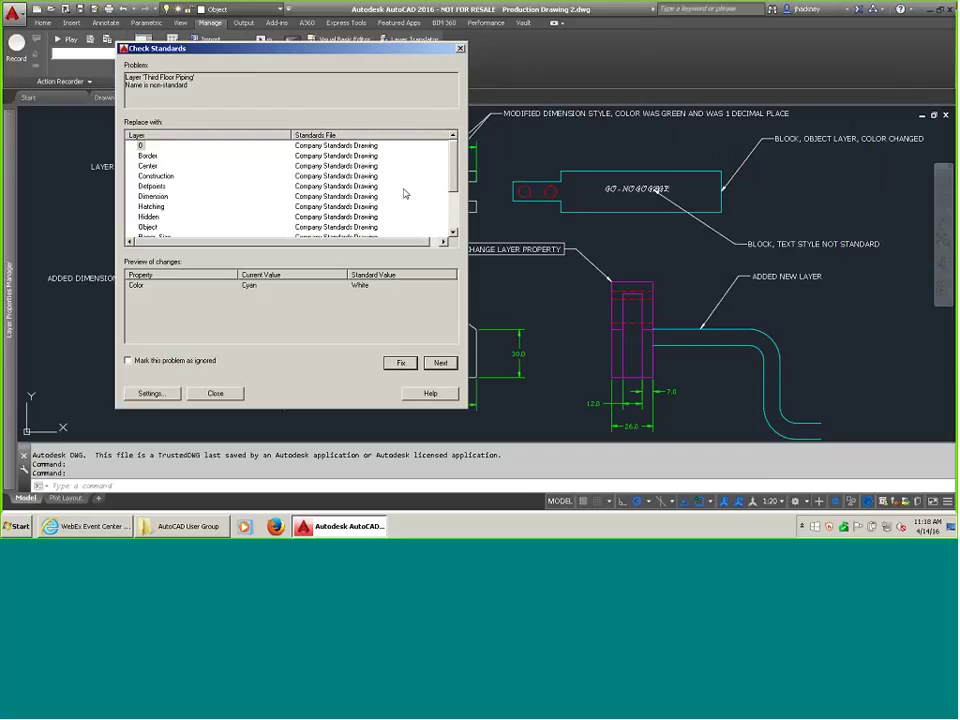
{"action": "scroll", "coordinate": [405, 193], "scroll_direction": "down", "scroll_amount": 3}
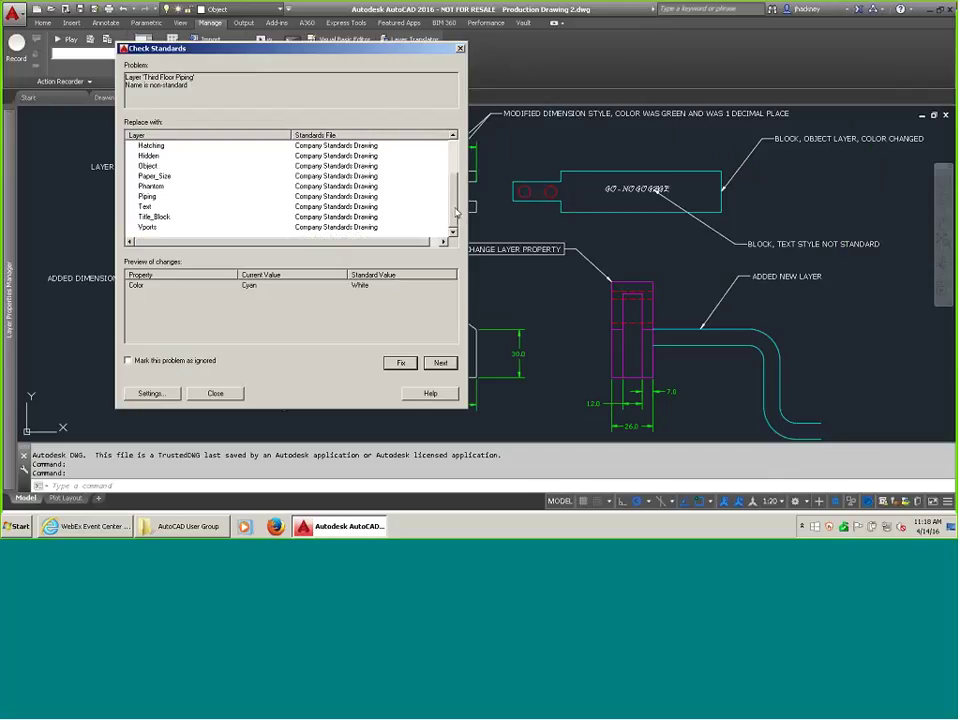
{"action": "left_click", "coordinate": [167, 196]}
{"action": "left_click", "coordinate": [167, 196]}
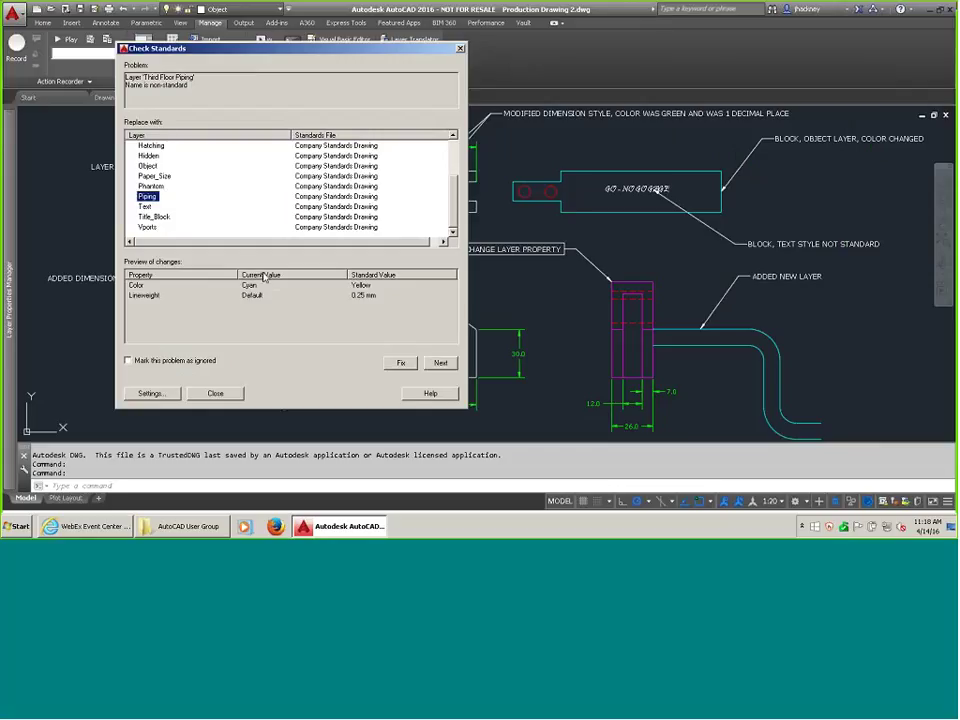
{"action": "left_click", "coordinate": [400, 362]}
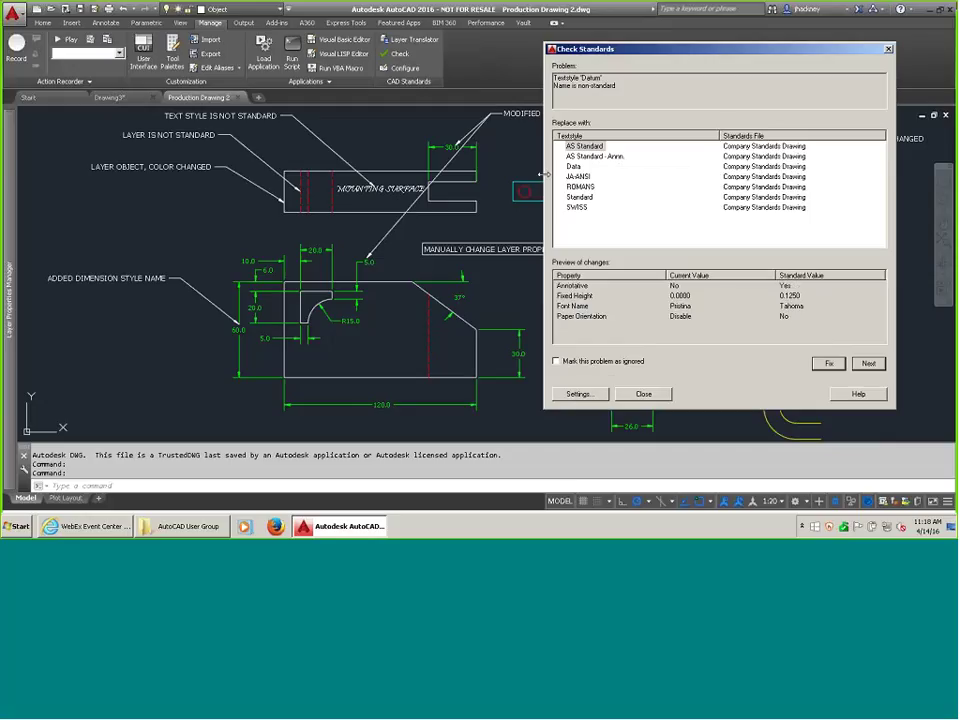
Replace the non-standard Datum text style with AS Standard - Ann. and close the completed standards check.
{"action": "left_click", "coordinate": [596, 156]}
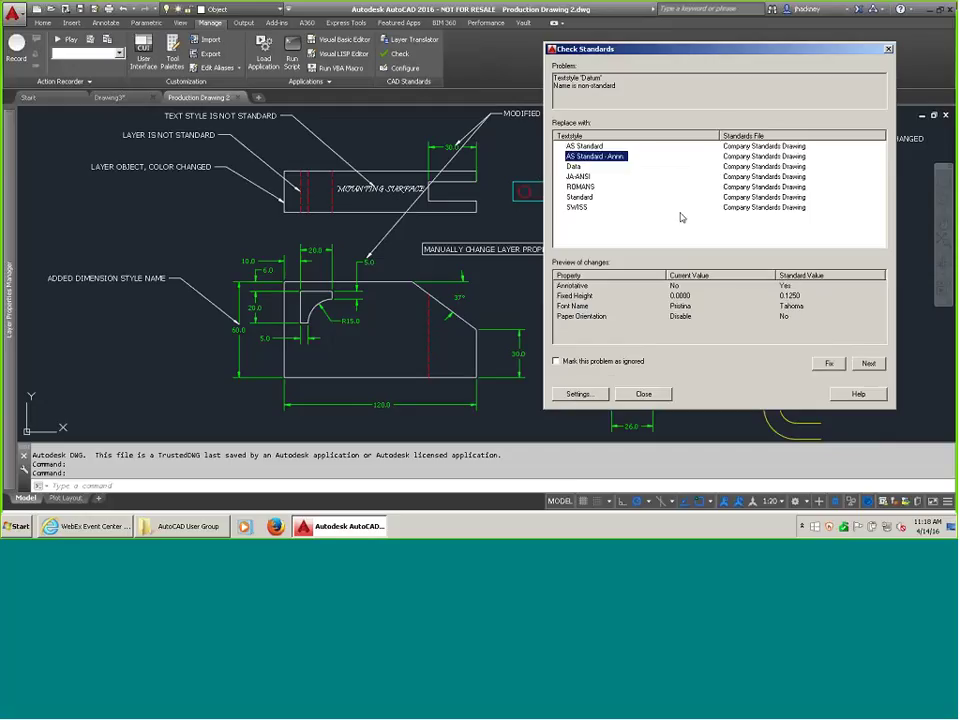
{"action": "left_click", "coordinate": [828, 364]}
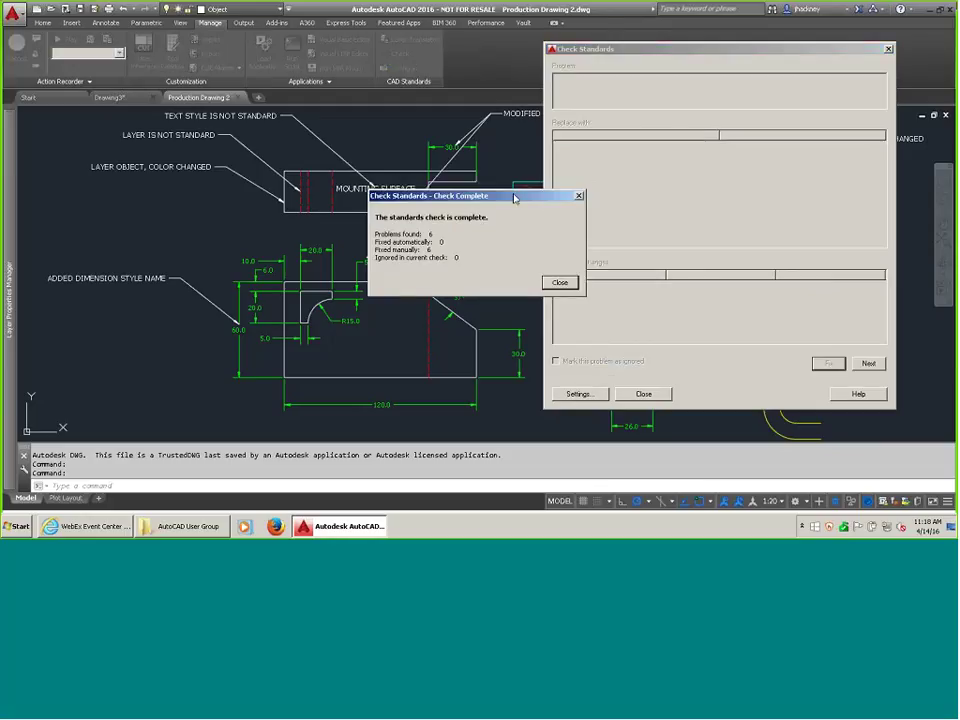
{"action": "left_click_drag", "start_coordinate": [514, 198], "coordinate": [510, 226]}
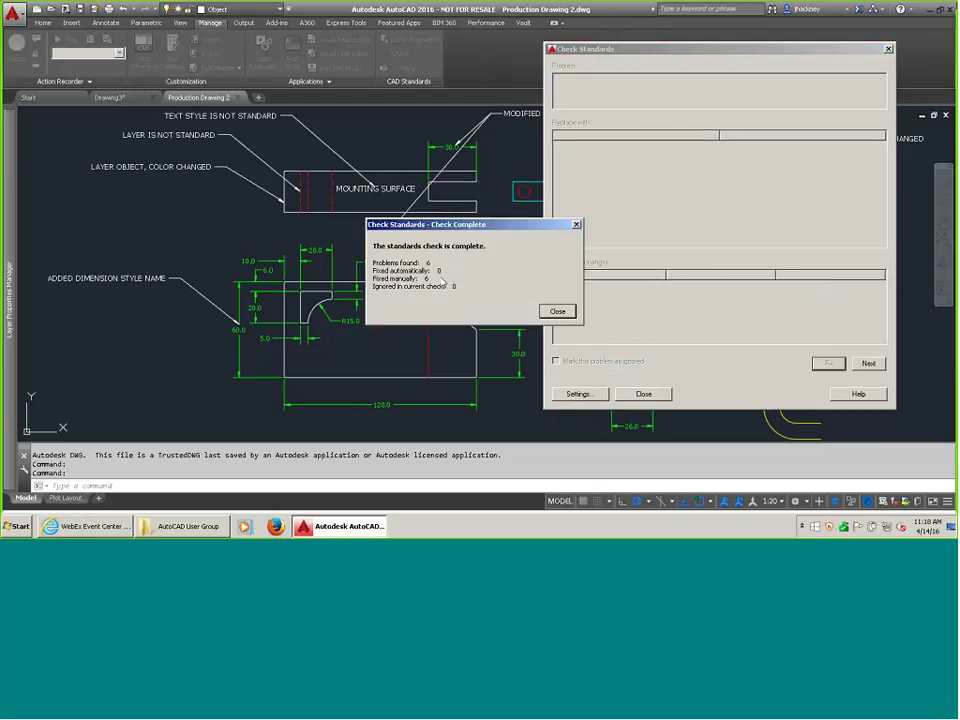
{"action": "left_click", "coordinate": [556, 312]}
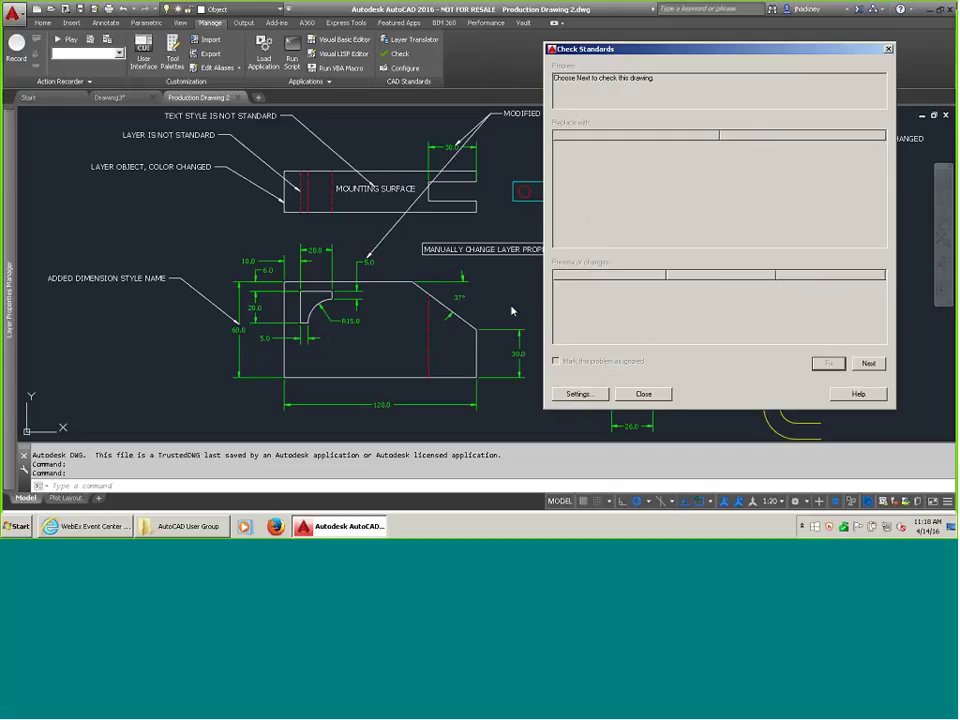
{"action": "left_click_drag", "start_coordinate": [651, 51], "coordinate": [655, 62]}
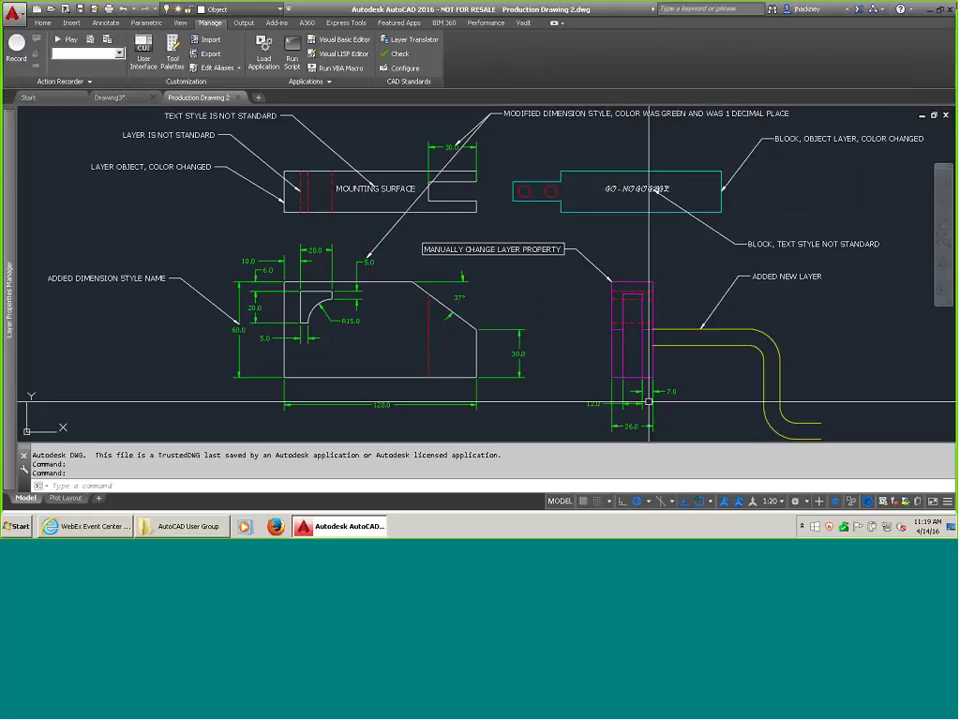
Examine the Go - No-Go Block and its nested reference for in-place editing, leaving without editing it.
{"action": "middle_click_drag", "start_coordinate": [587, 161], "coordinate": [422, 160]}
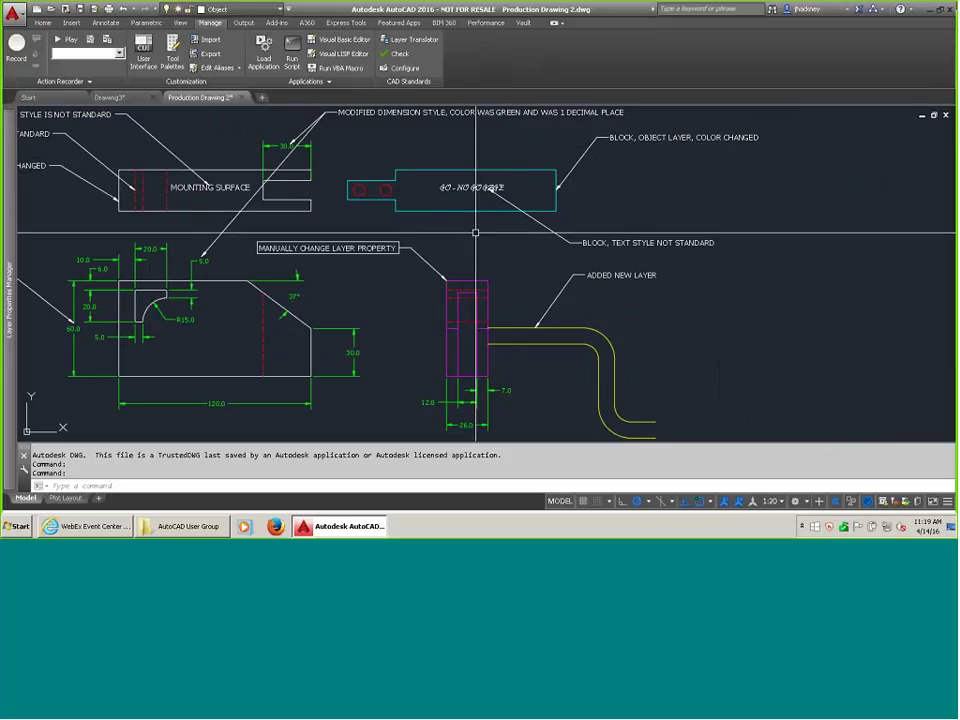
{"action": "left_click", "coordinate": [492, 190]}
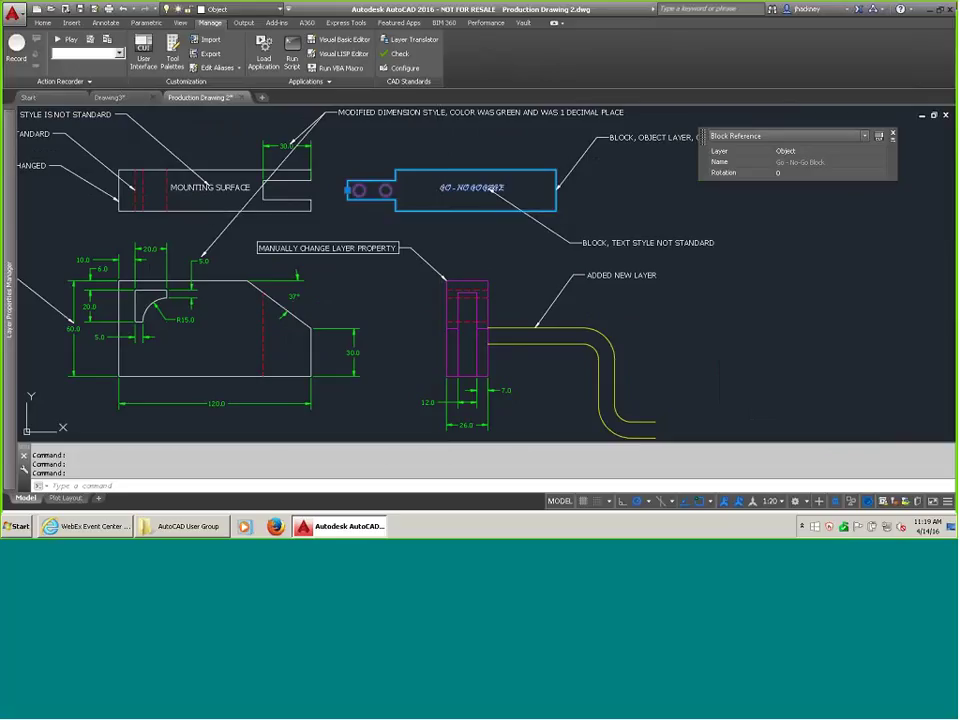
{"action": "right_click", "coordinate": [441, 179]}
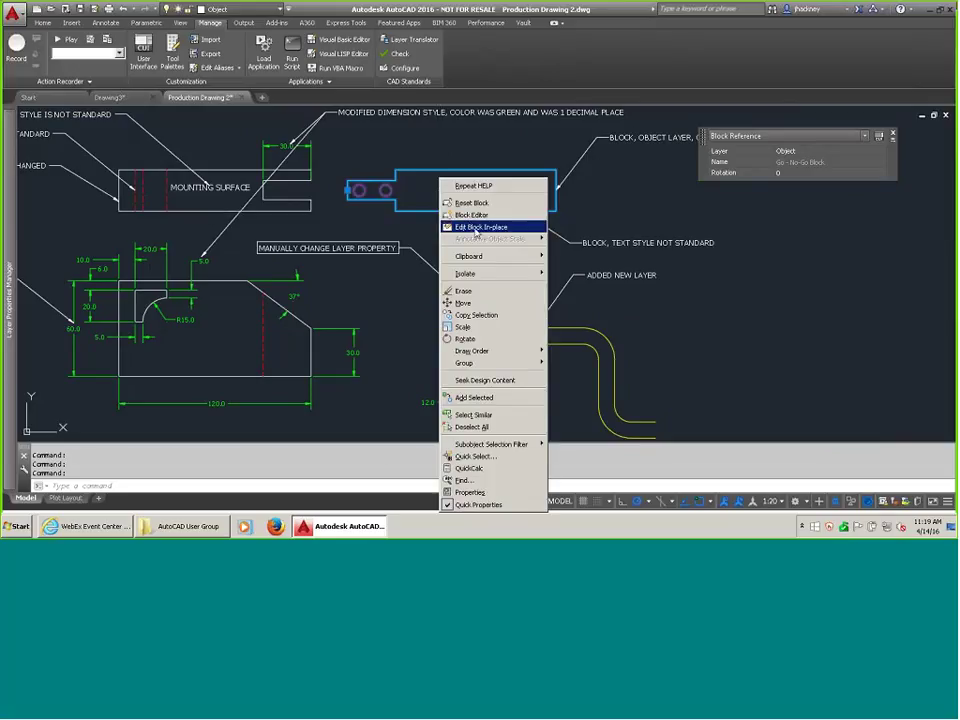
{"action": "left_click", "coordinate": [476, 229]}
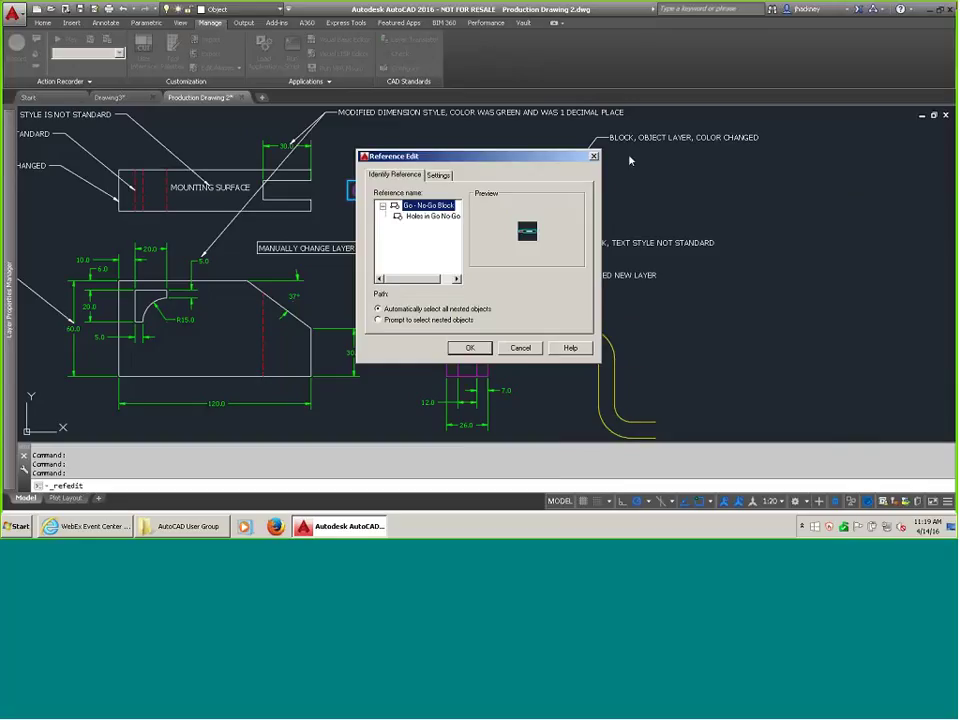
{"action": "left_click_drag", "start_coordinate": [560, 156], "coordinate": [715, 157]}
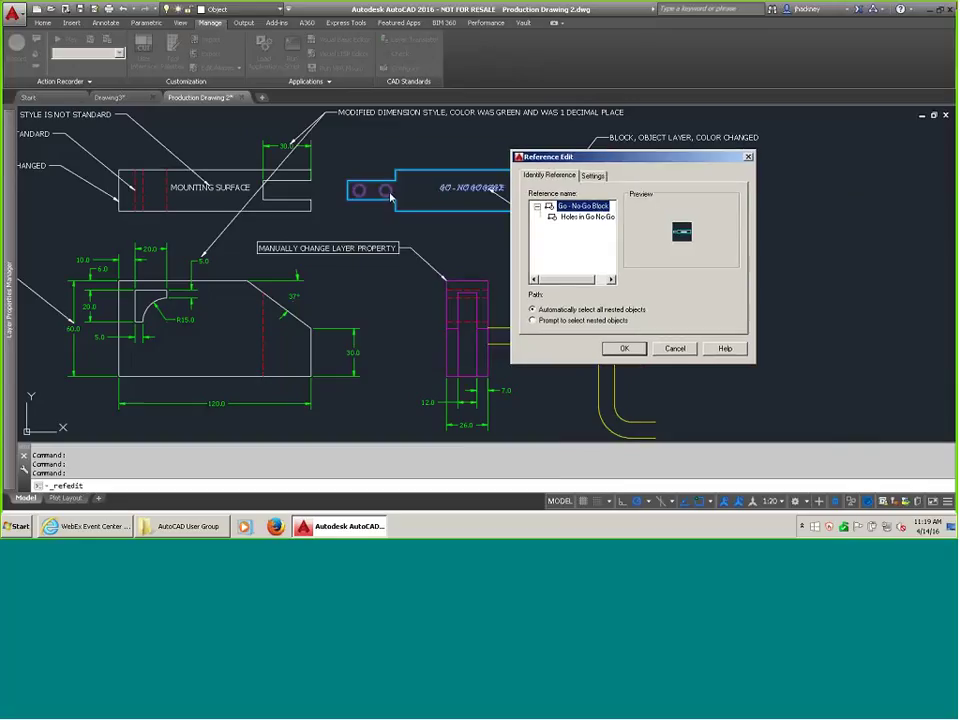
{"action": "left_click", "coordinate": [674, 348]}
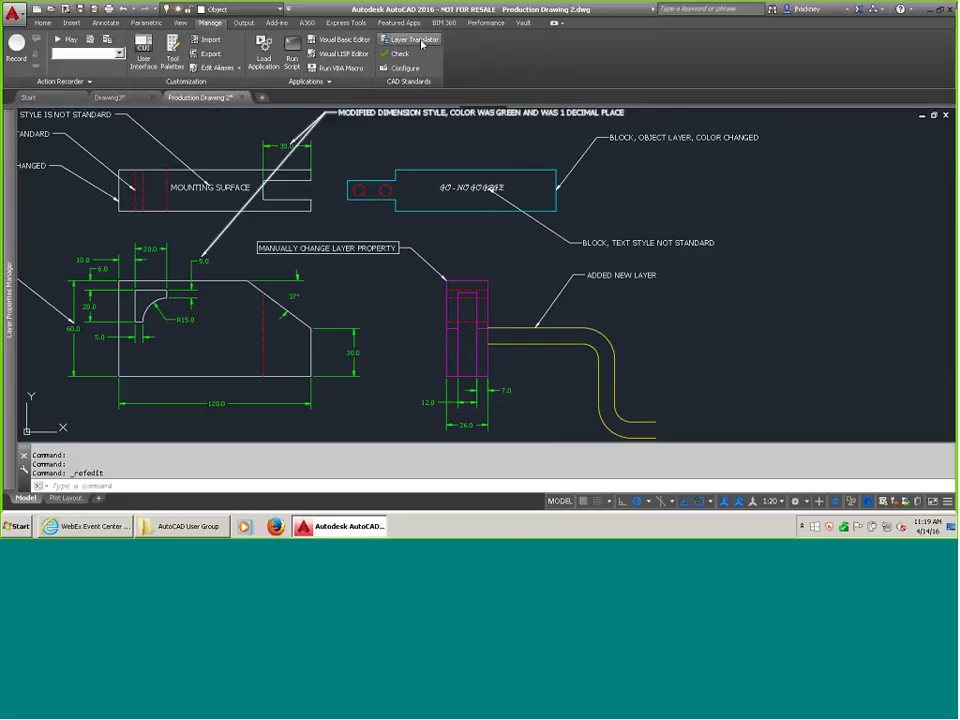
Load Company Standards Drawing.dws as the target in the Layer Translator and review the translation settings, including translating objects in blocks.
{"action": "left_click", "coordinate": [414, 40]}
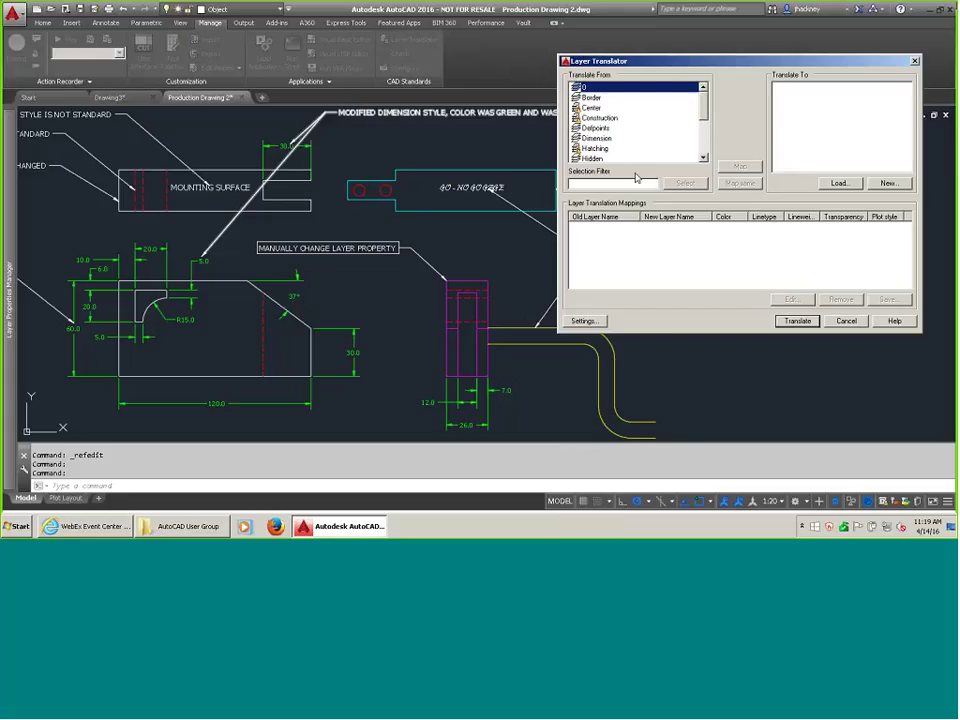
{"action": "left_click", "coordinate": [838, 183]}
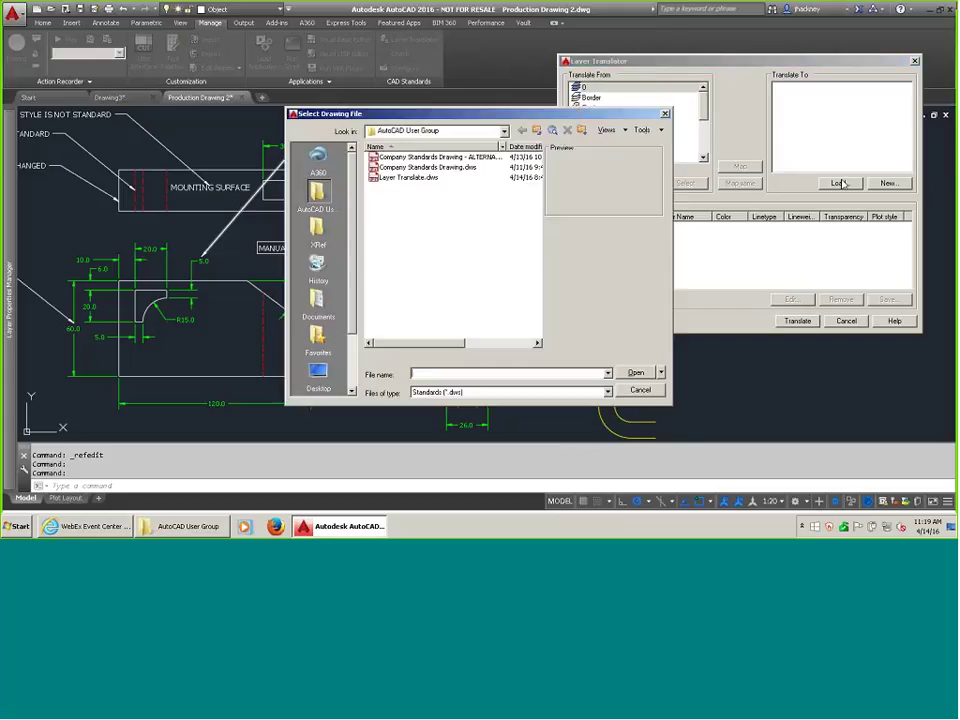
{"action": "left_click", "coordinate": [420, 167]}
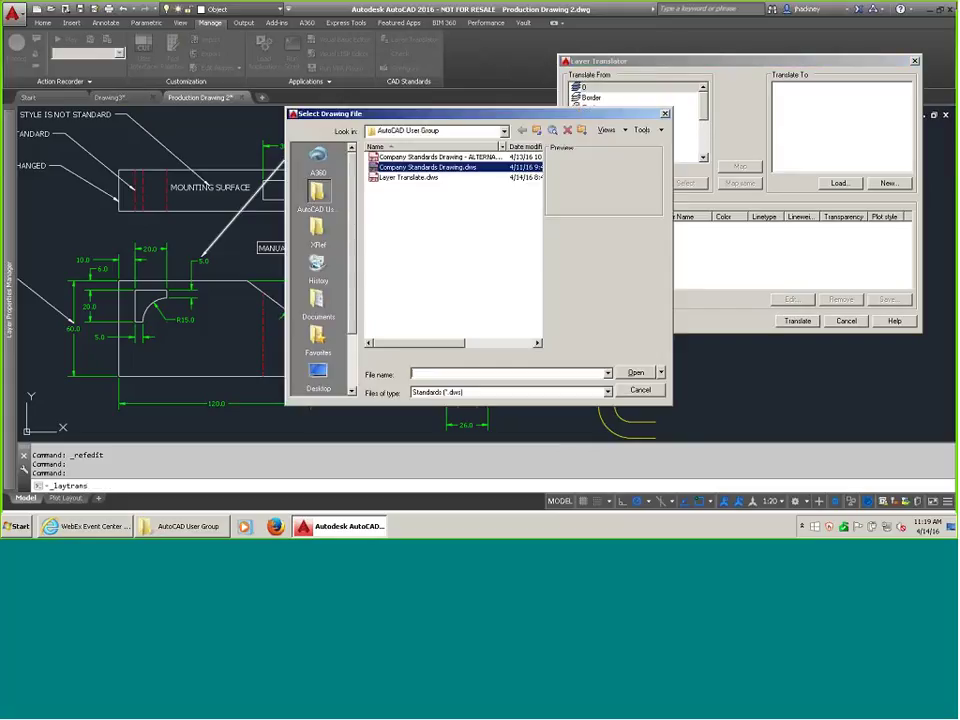
{"action": "left_click", "coordinate": [634, 373]}
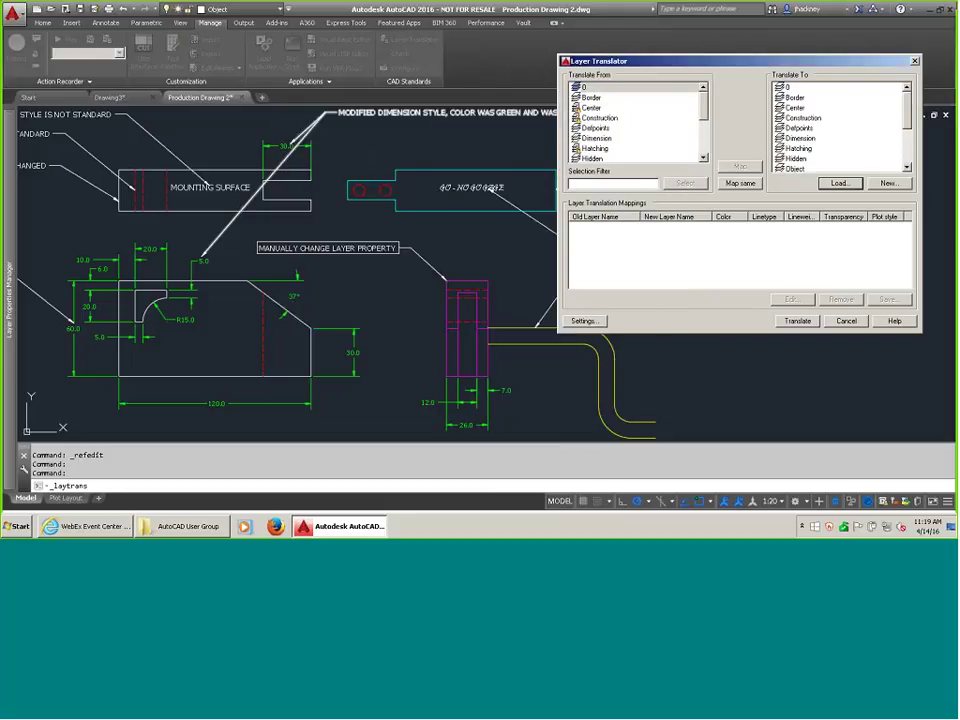
{"action": "left_click", "coordinate": [584, 321]}
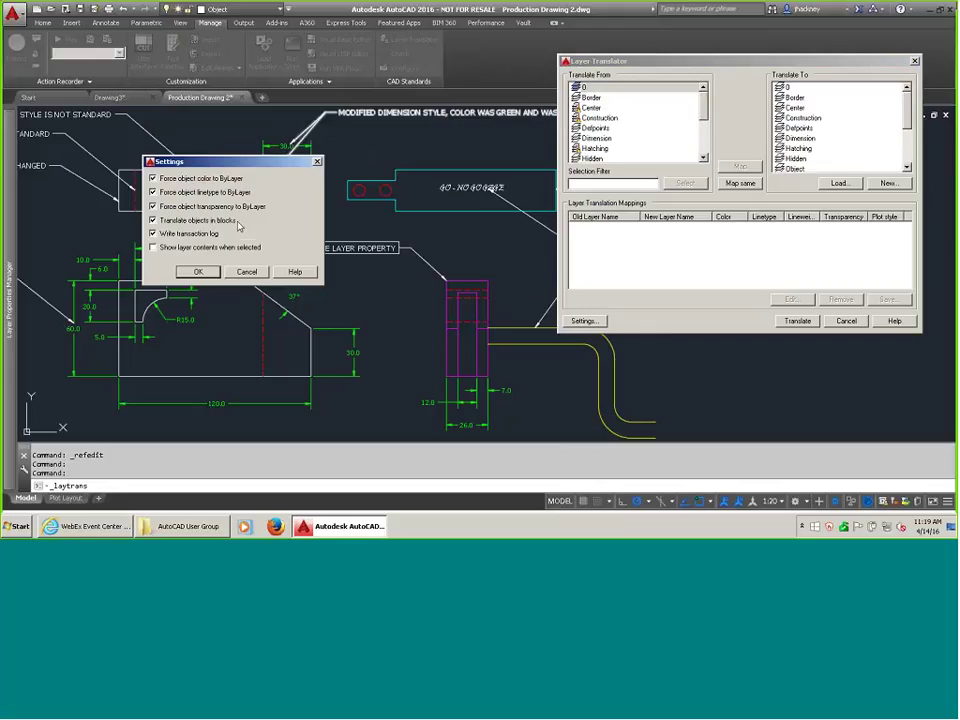
{"action": "left_click", "coordinate": [203, 272]}
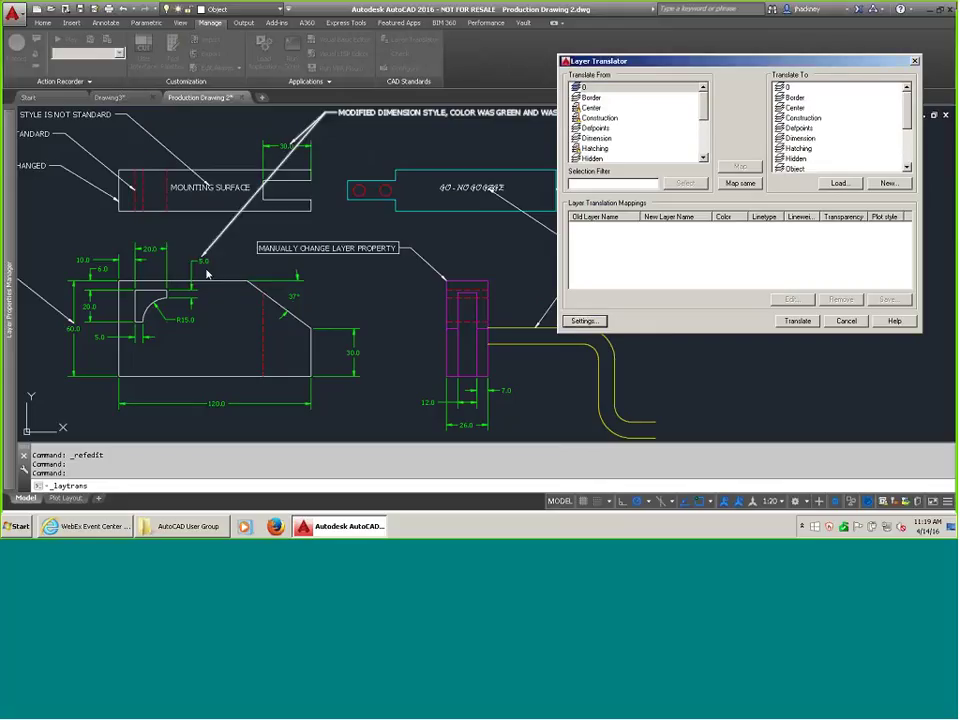
Map all layers with matching names and translate them without saving the mapping information.
{"action": "left_click", "coordinate": [738, 184]}
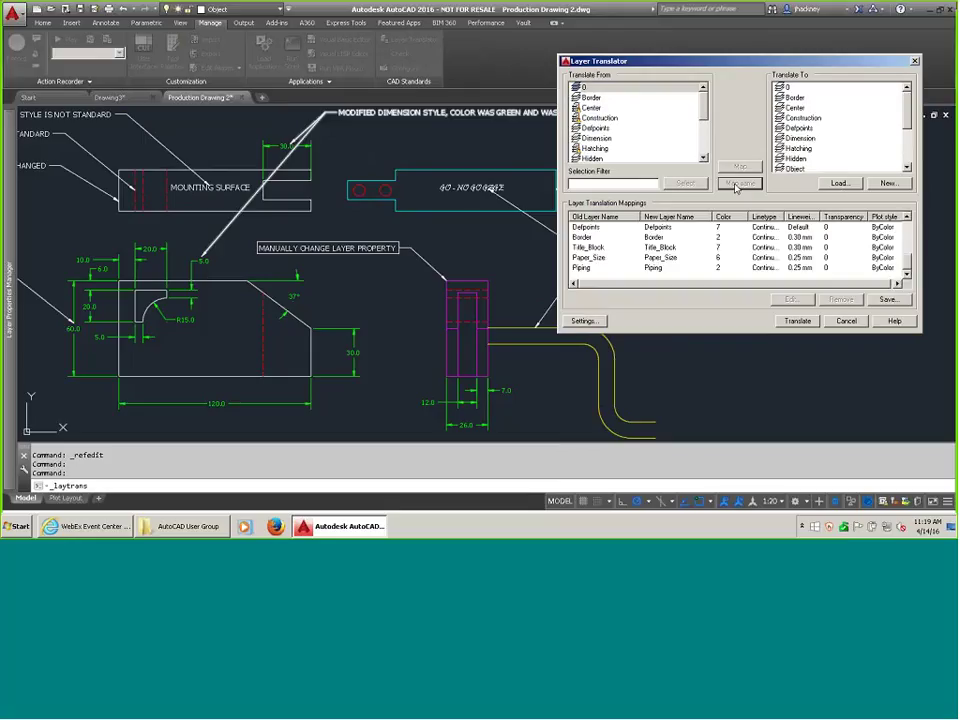
{"action": "left_click", "coordinate": [797, 321]}
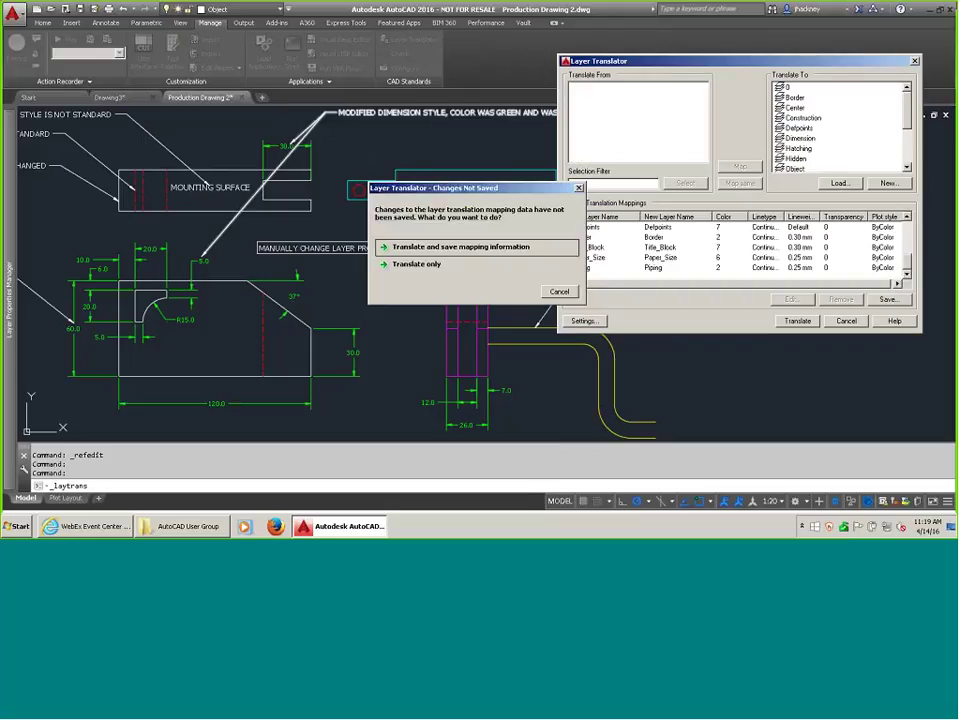
{"action": "left_click", "coordinate": [416, 264]}
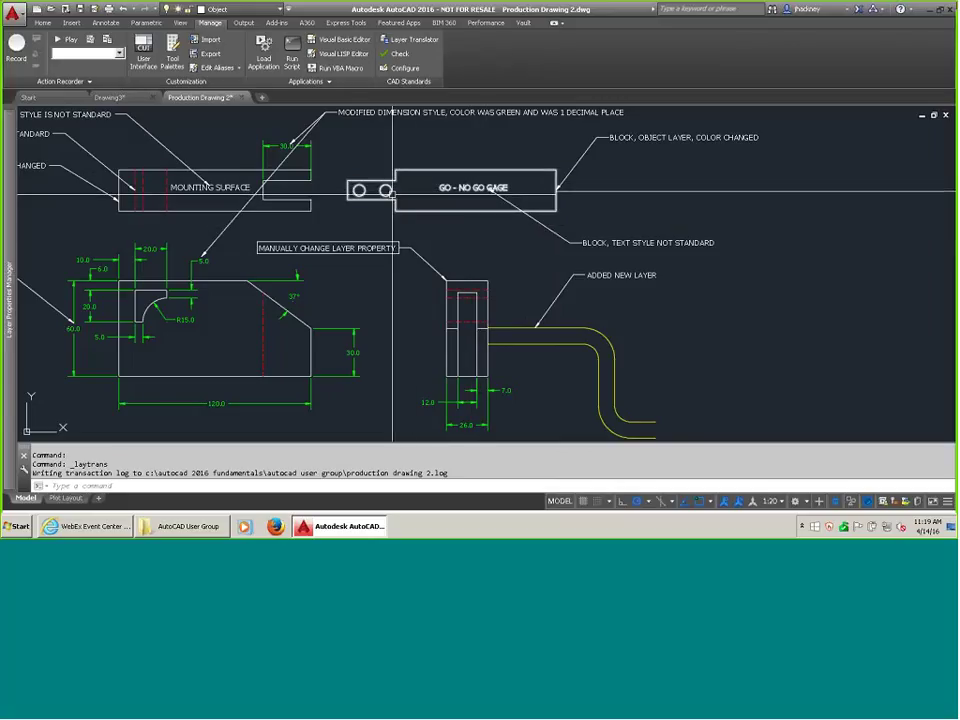
{"action": "mouse_move", "coordinate": [413, 209]}
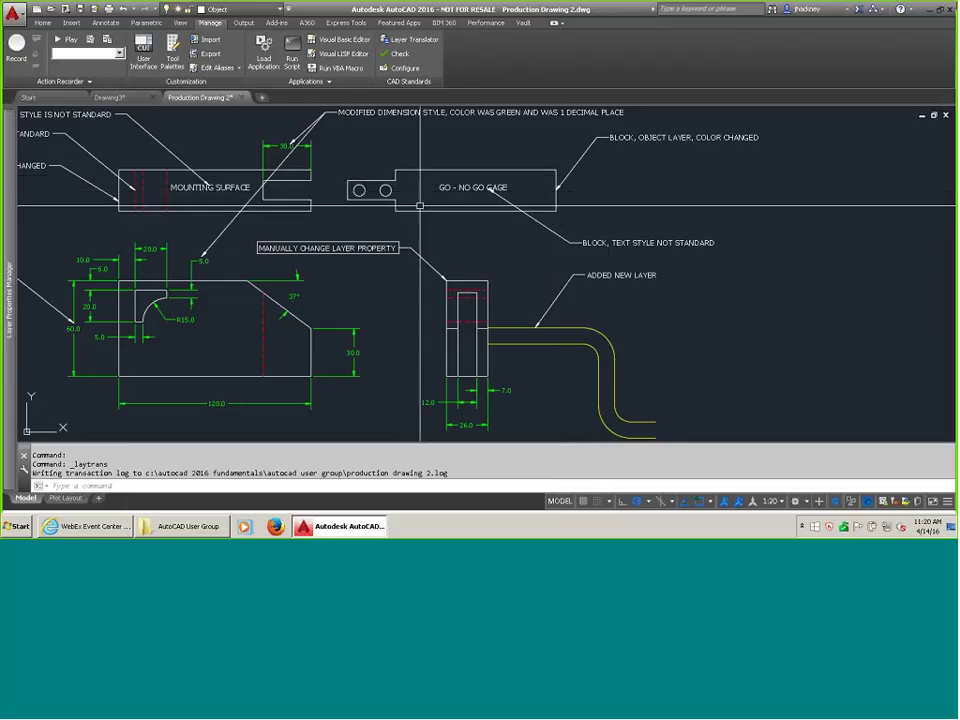
{"action": "middle_click_drag", "start_coordinate": [462, 238], "coordinate": [565, 242]}
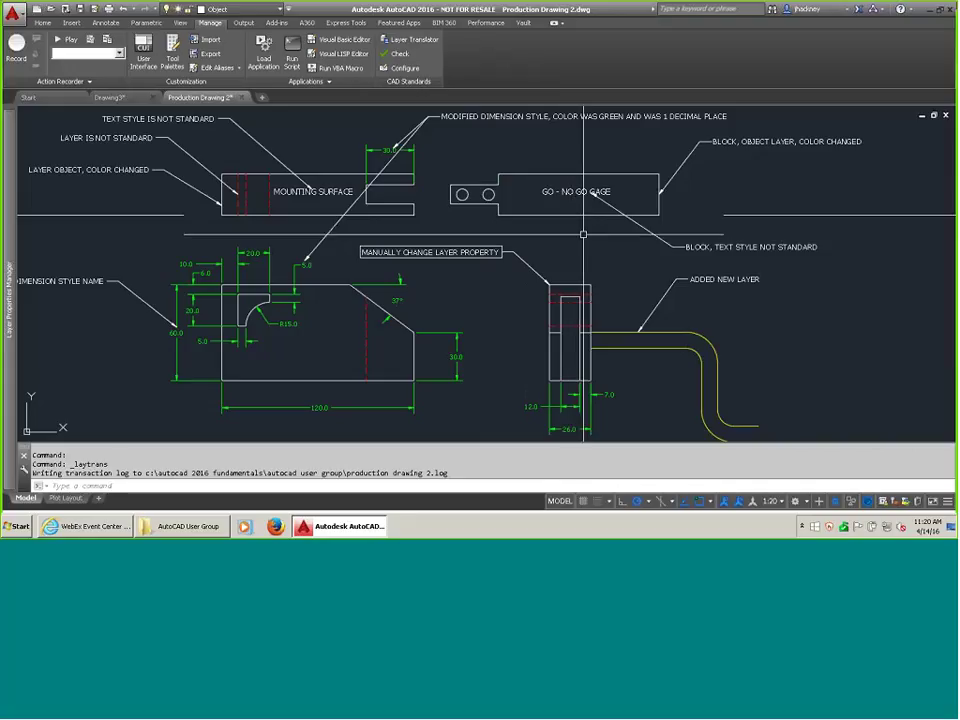
Close Production Drawing 2 without saving the changes and reopen it.
{"action": "left_click", "coordinate": [945, 116]}
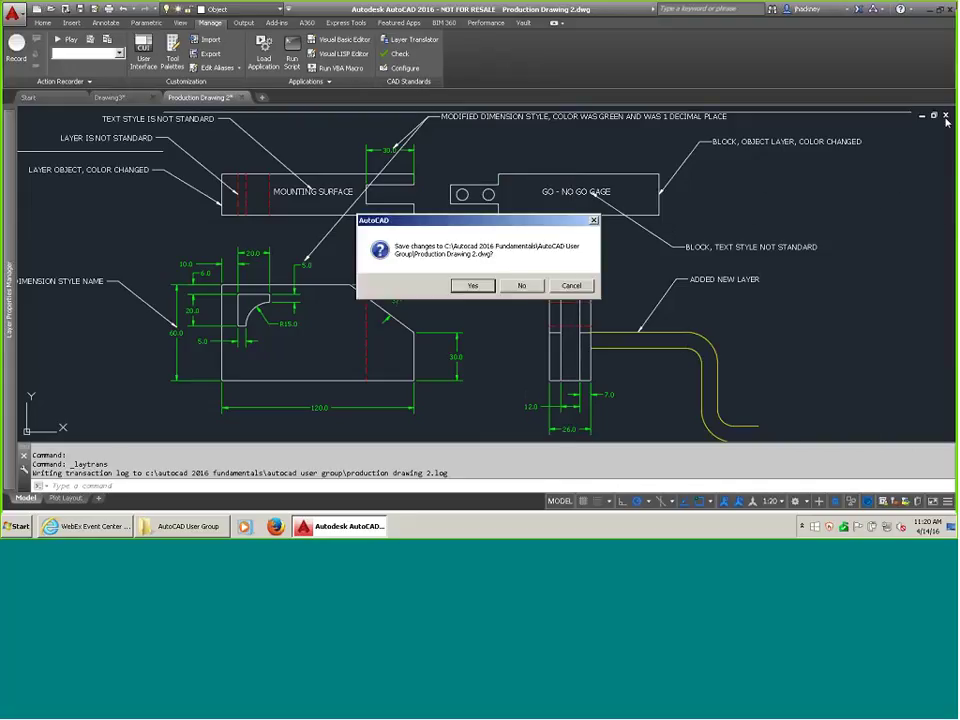
{"action": "left_click", "coordinate": [522, 287]}
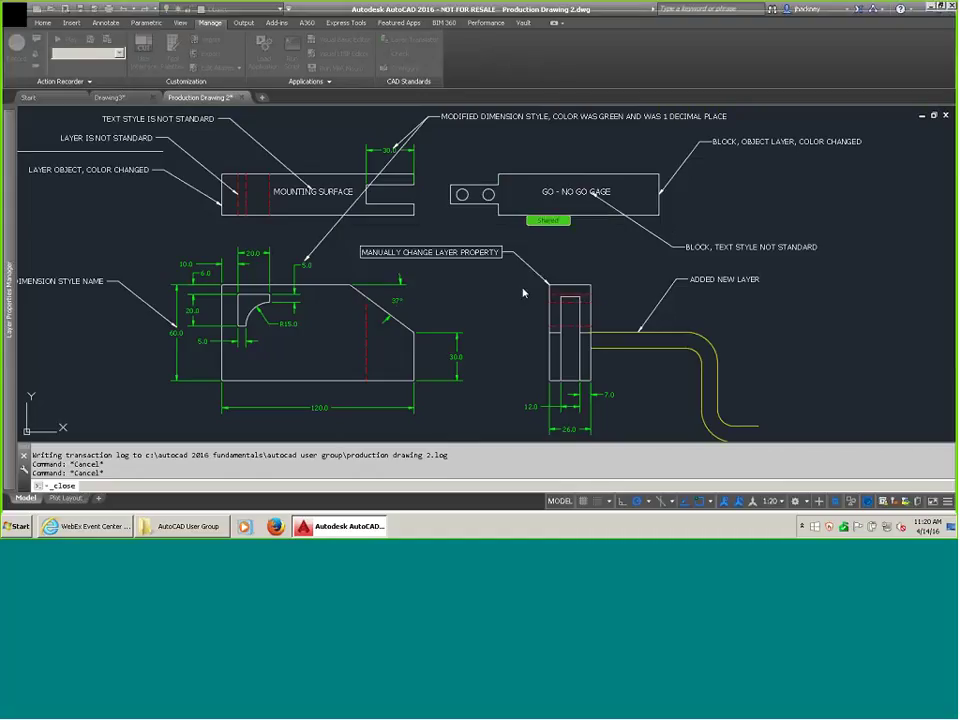
{"action": "left_click", "coordinate": [14, 12]}
{"action": "left_click", "coordinate": [140, 89]}
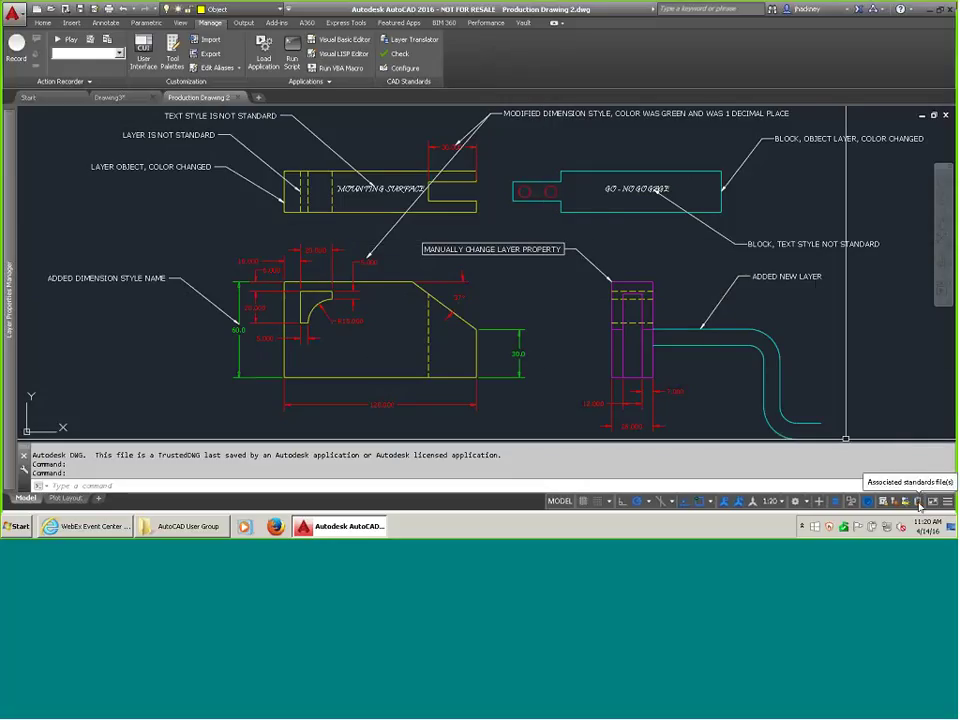
Review the CAD Standards notification and check settings for the reopened drawing and accept them as they are.
{"action": "right_click", "coordinate": [919, 506]}
{"action": "left_click", "coordinate": [862, 494]}
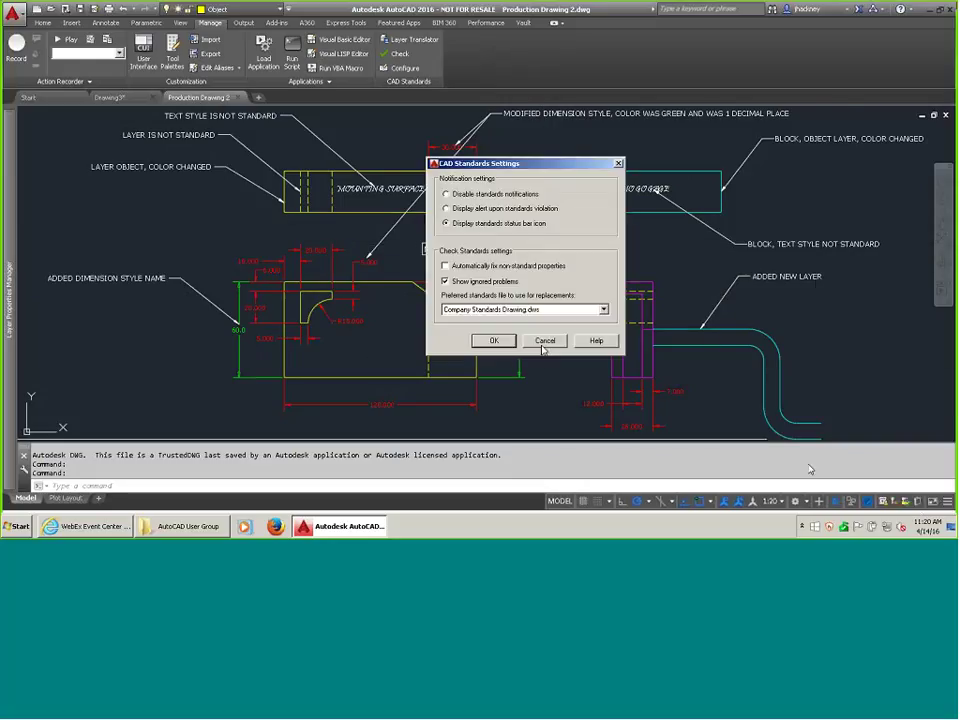
{"action": "left_click", "coordinate": [493, 340]}
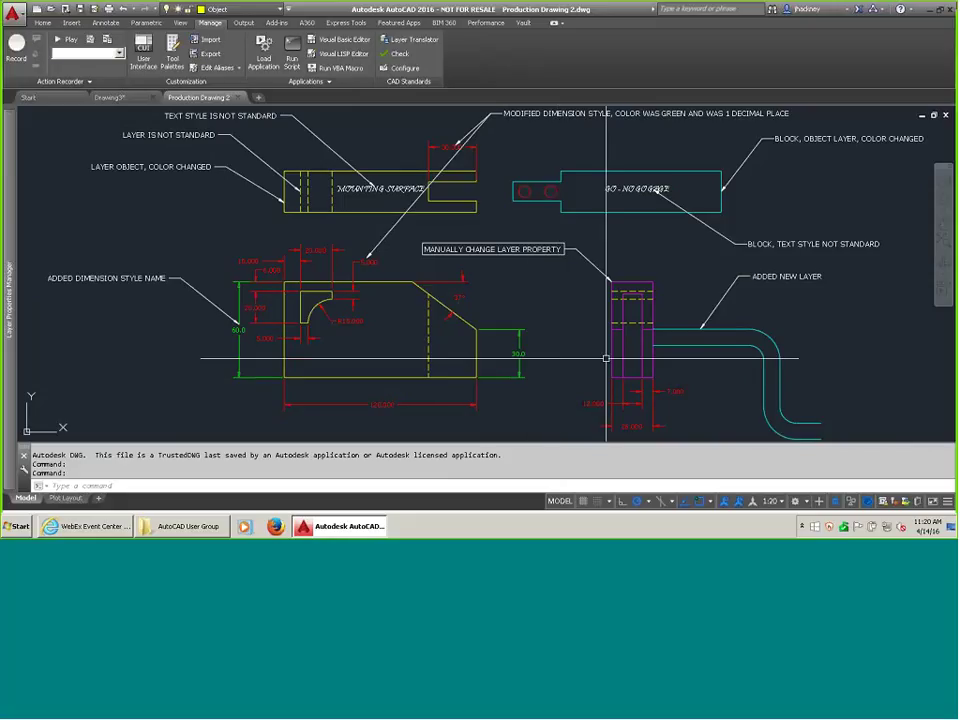
Run the standards check, replacing the General Dimensions dimension style with 1 Place - Ann. and the Hidden Lines layer with Hidden.
{"action": "right_click", "coordinate": [919, 503]}
{"action": "left_click", "coordinate": [876, 446]}
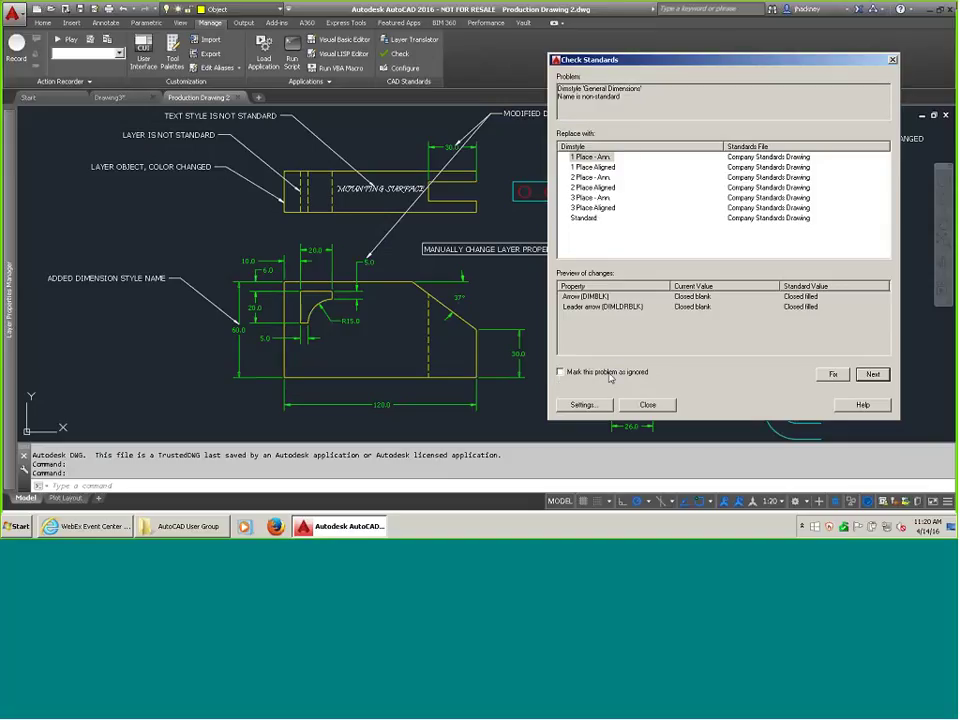
{"action": "left_click", "coordinate": [835, 375]}
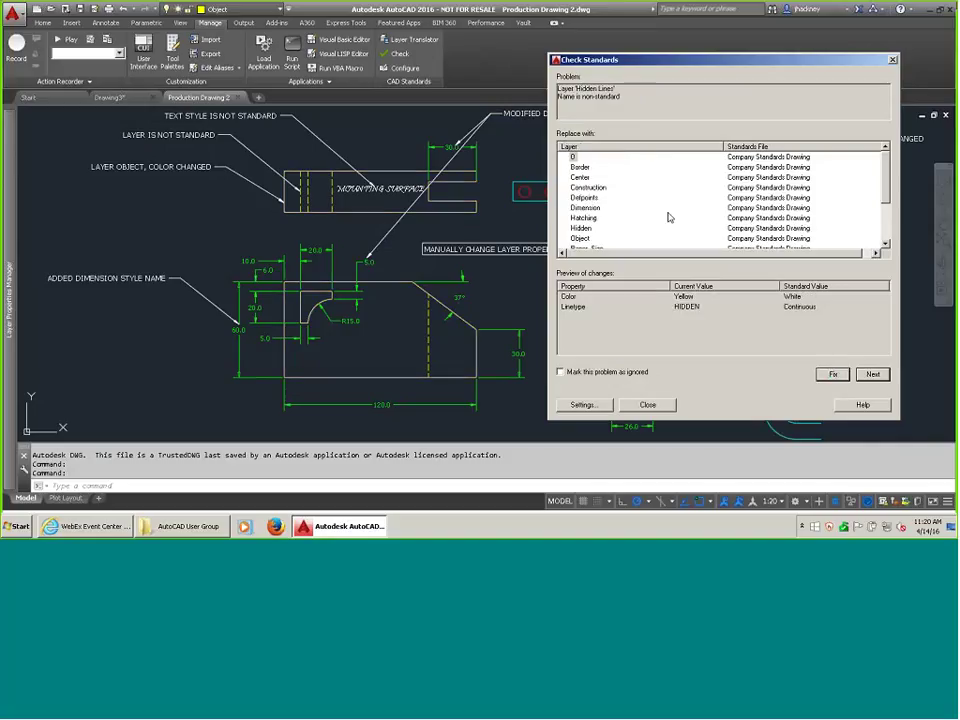
{"action": "left_click", "coordinate": [669, 228]}
{"action": "left_click", "coordinate": [833, 374]}
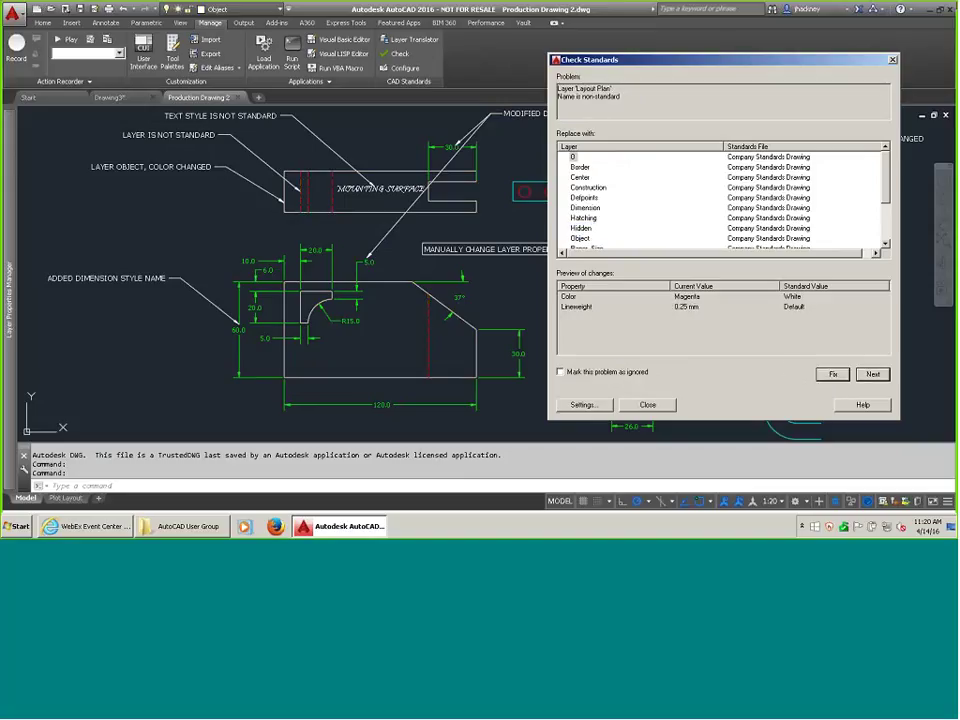
Fix the non-standard Layout Plan layer and mark the Third Floor Piping layer problem as ignored.
{"action": "left_click", "coordinate": [829, 372]}
{"action": "left_click", "coordinate": [561, 372]}
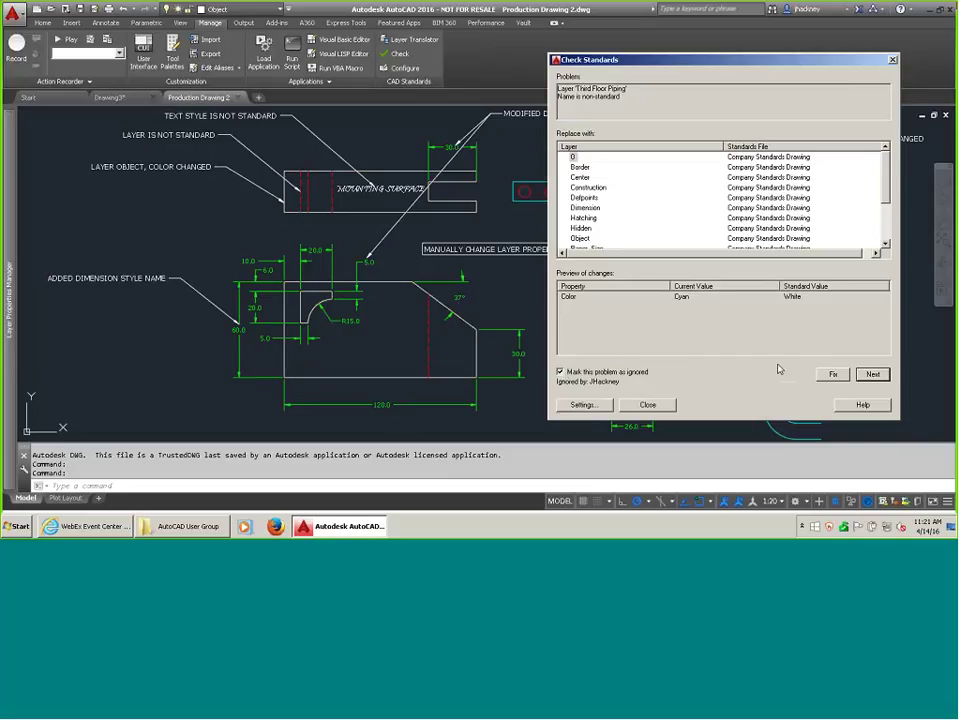
Replace the non-standard text style with AS Standard - Annn. and finish the standards check.
{"action": "left_click", "coordinate": [872, 375]}
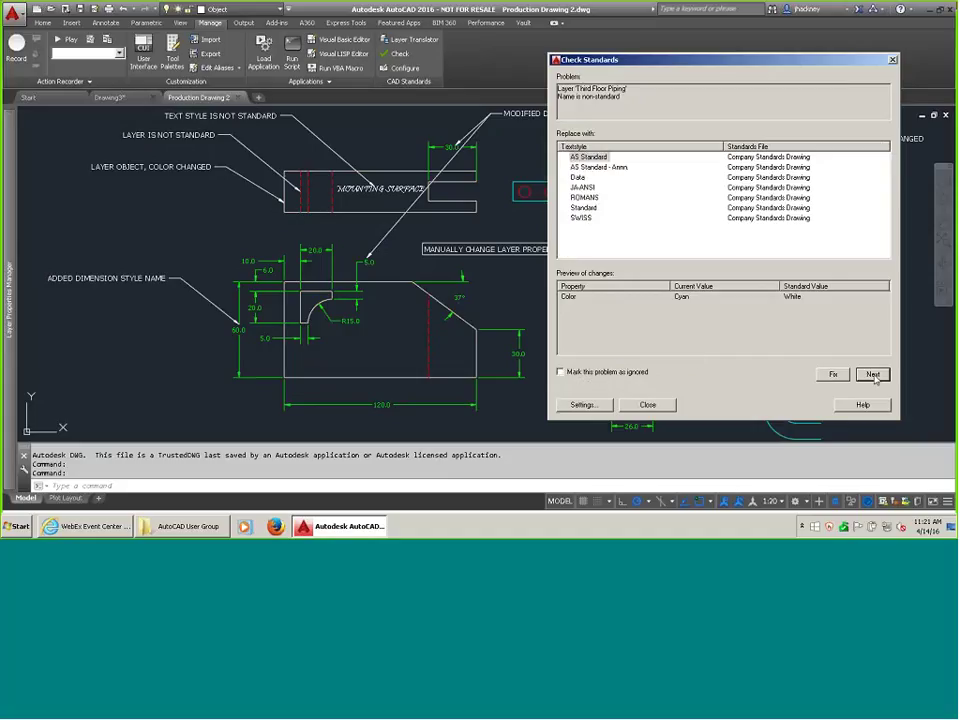
{"action": "left_click", "coordinate": [872, 375]}
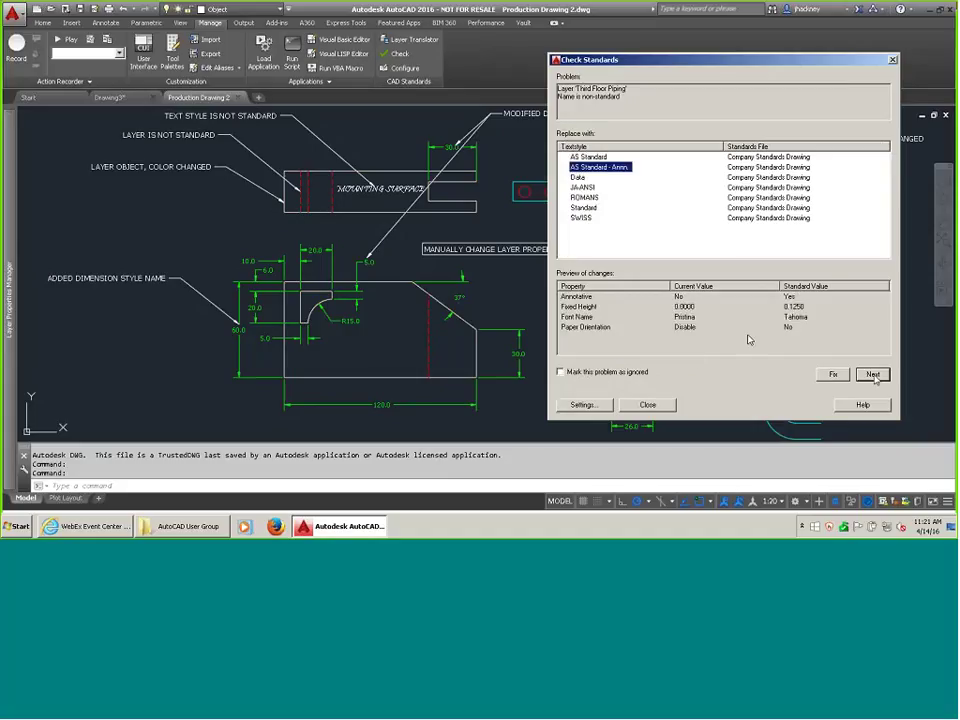
{"action": "left_click", "coordinate": [872, 375]}
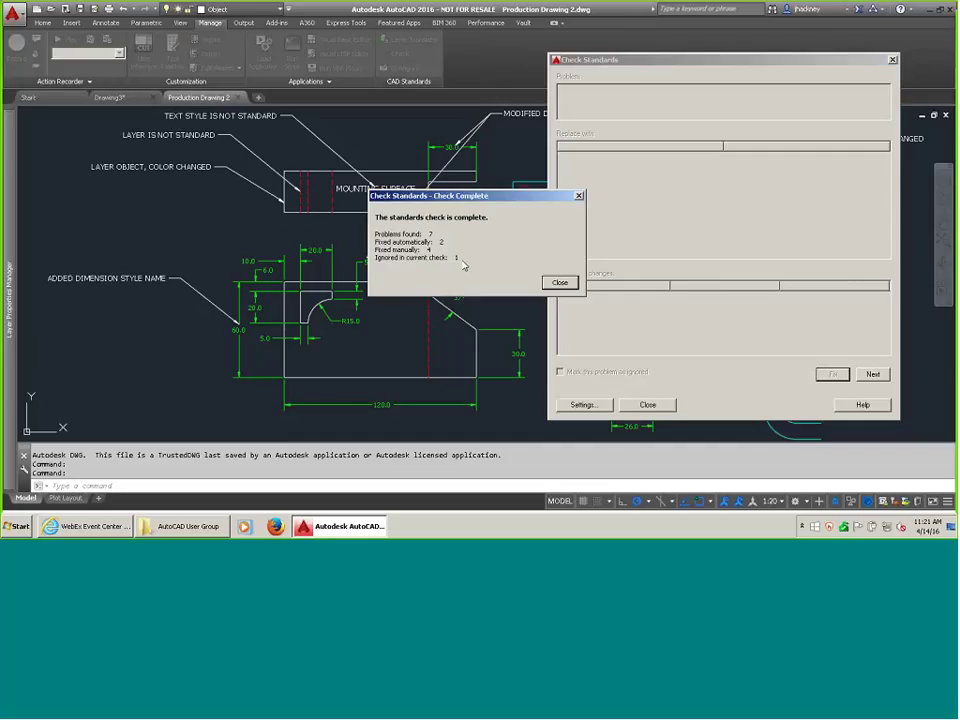
{"action": "left_click", "coordinate": [560, 282]}
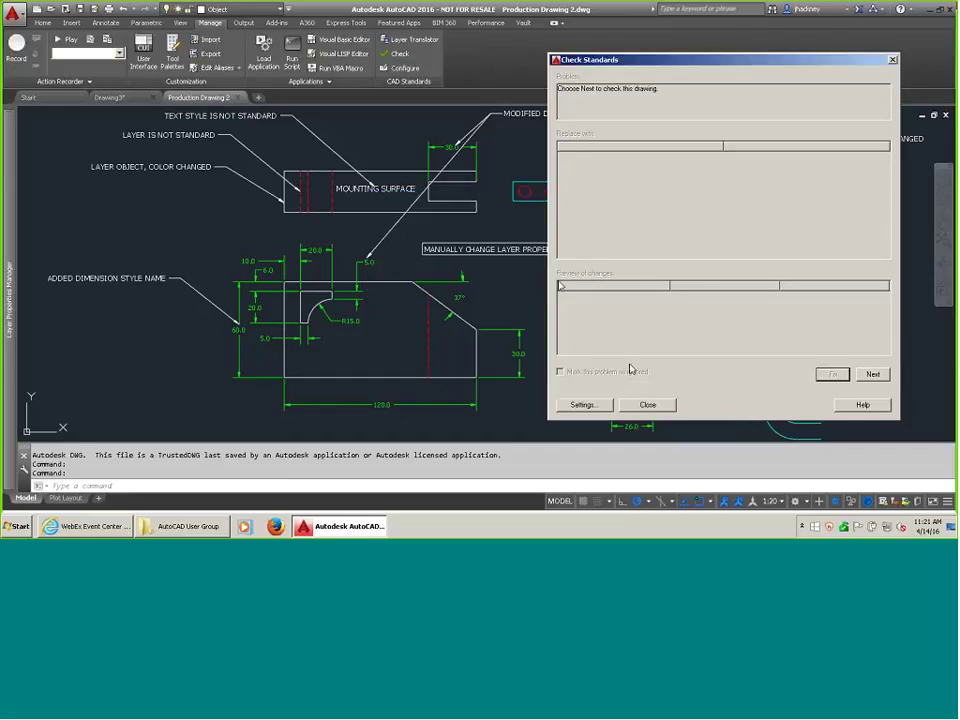
{"action": "left_click", "coordinate": [647, 404]}
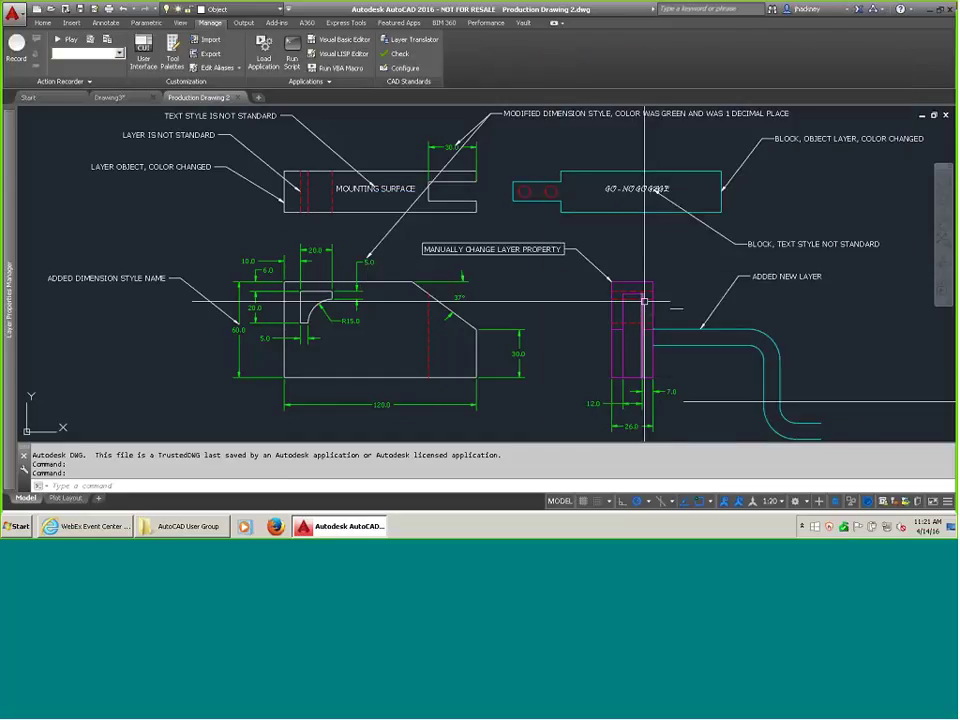
Close Production Drawing 2 without saving the changes and open Production Drawing 3.dwg.
{"action": "mouse_move", "coordinate": [645, 300]}
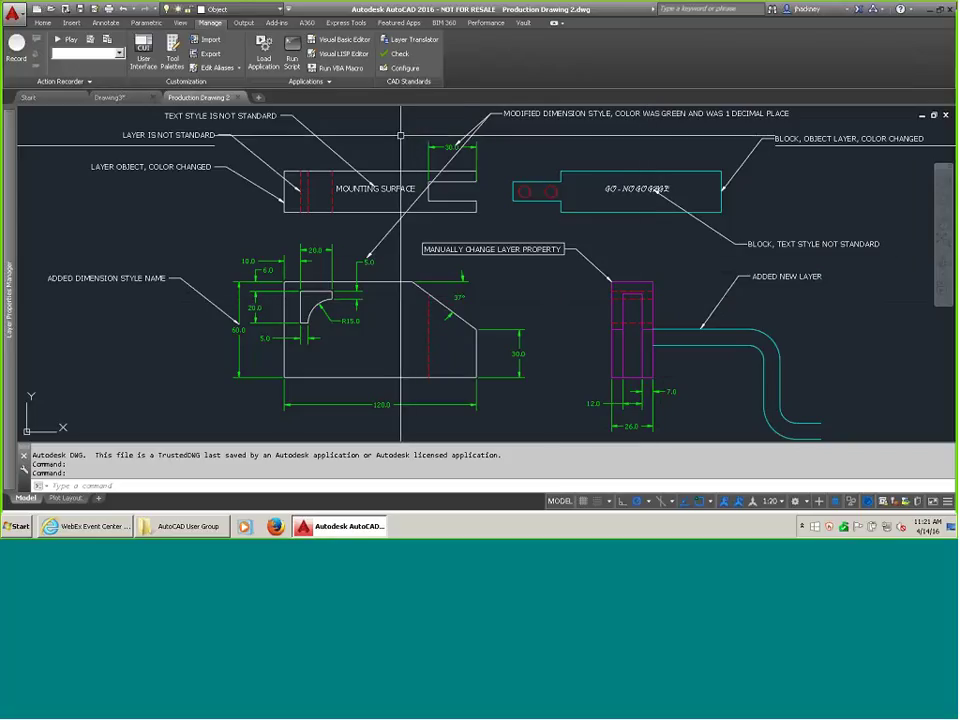
{"action": "left_click", "coordinate": [945, 116]}
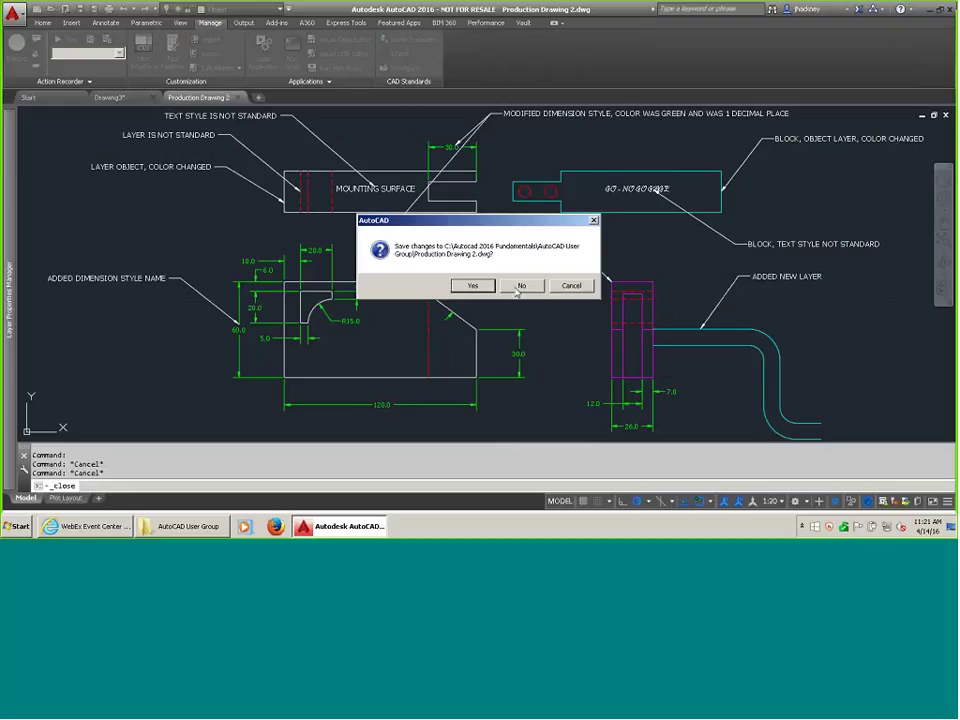
{"action": "left_click", "coordinate": [520, 287]}
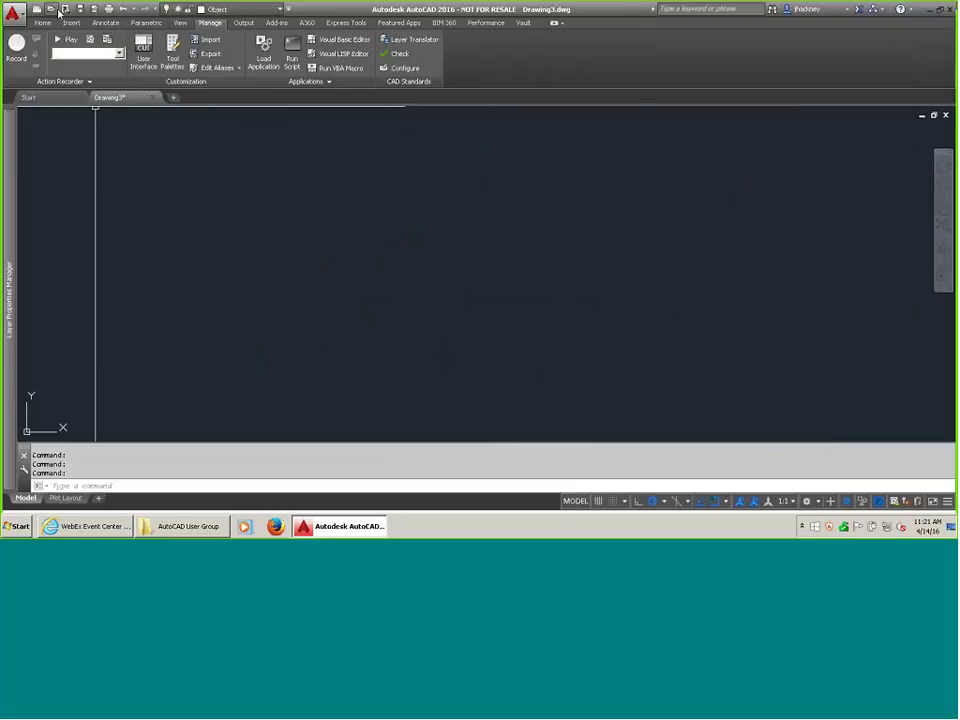
{"action": "left_click", "coordinate": [54, 9]}
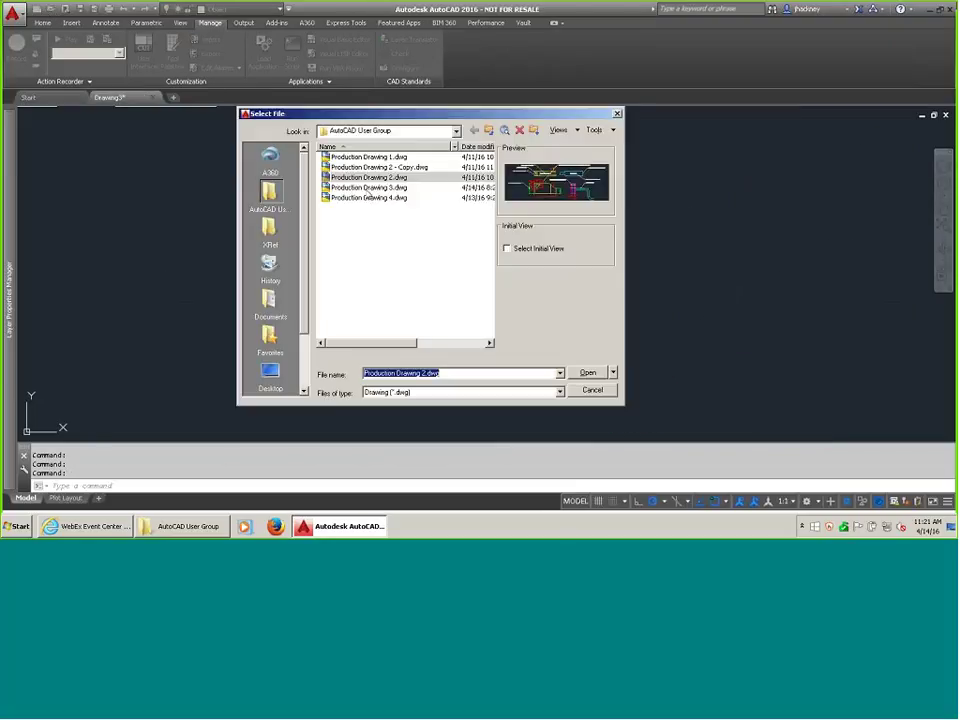
{"action": "double_click", "coordinate": [368, 188]}
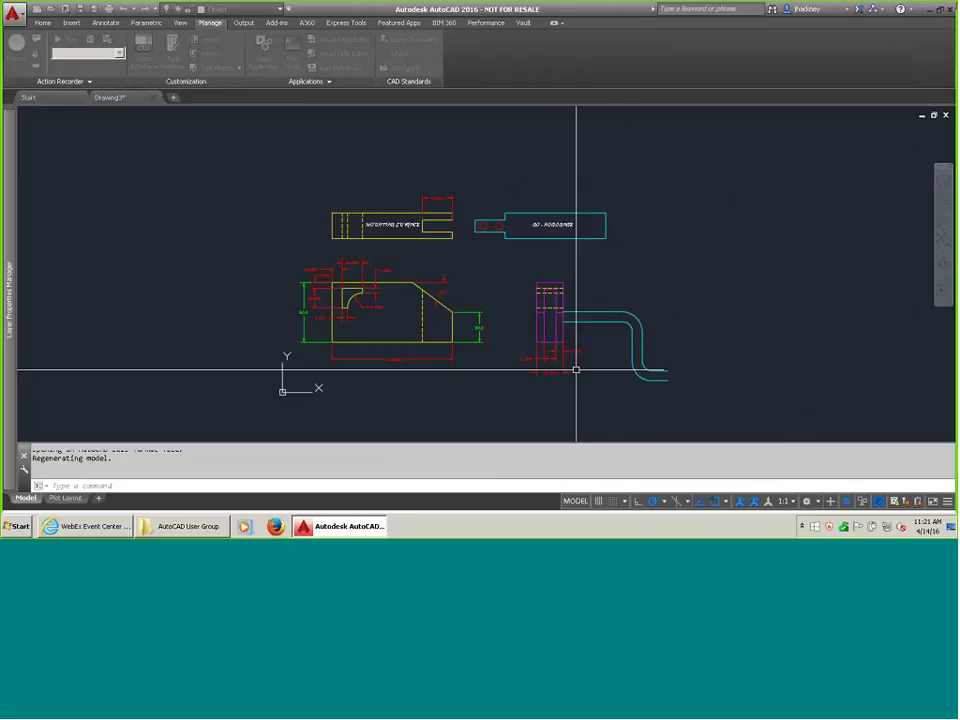
Review the drawing's layer list and associate Company Standards Drawing - ALTERNATE.dws as an additional standards file.
{"action": "left_click", "coordinate": [249, 10]}
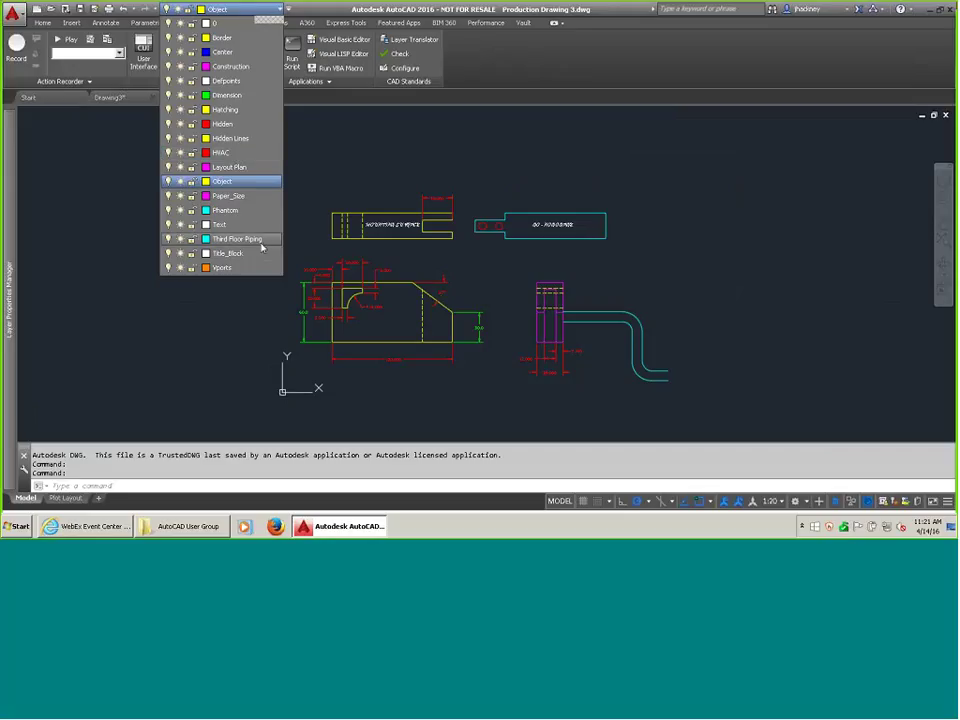
{"action": "left_click", "coordinate": [128, 256]}
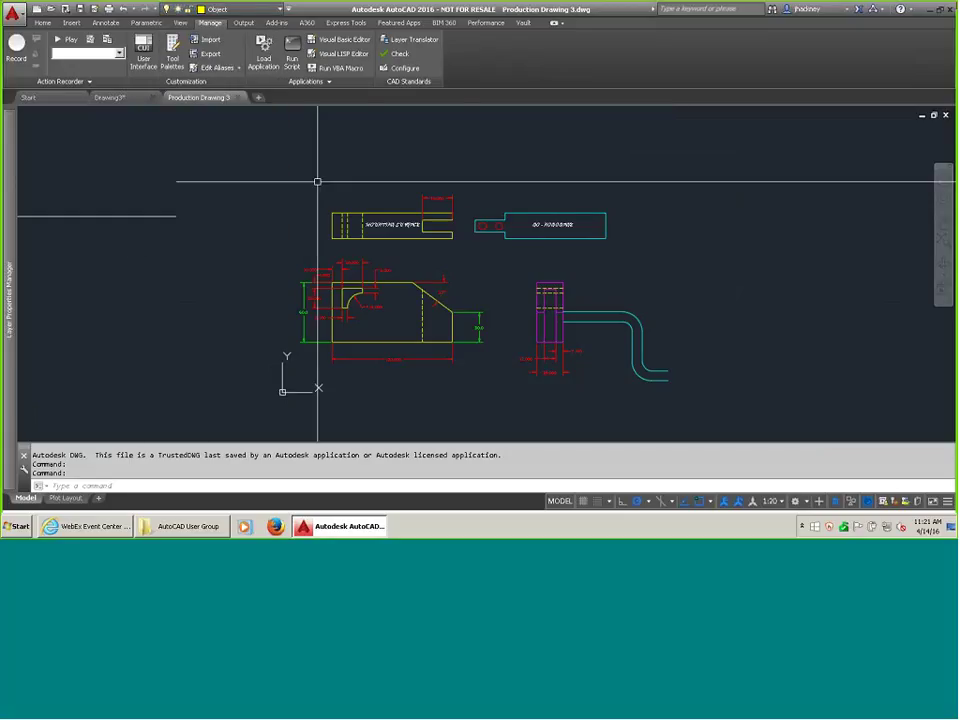
{"action": "left_click", "coordinate": [396, 67]}
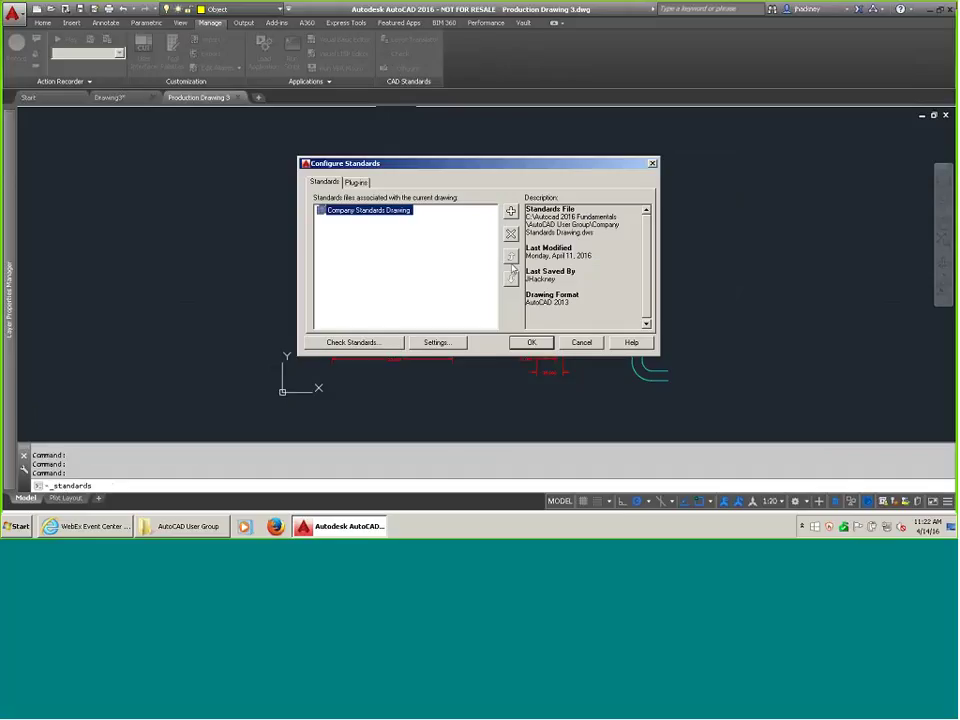
{"action": "left_click", "coordinate": [510, 211]}
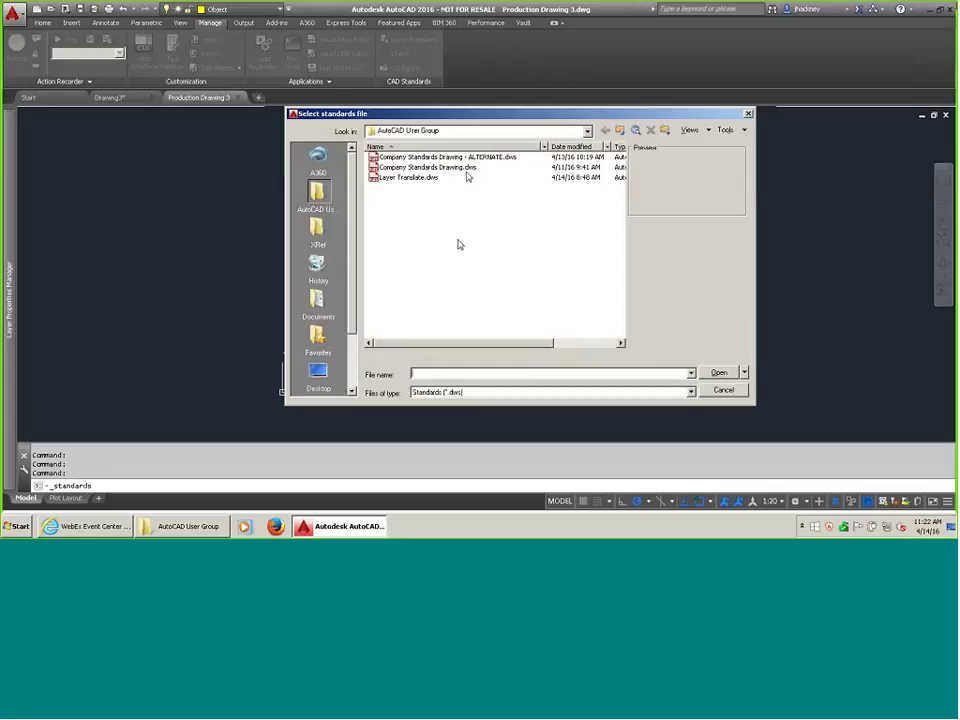
{"action": "left_click", "coordinate": [447, 157]}
{"action": "left_click", "coordinate": [712, 372]}
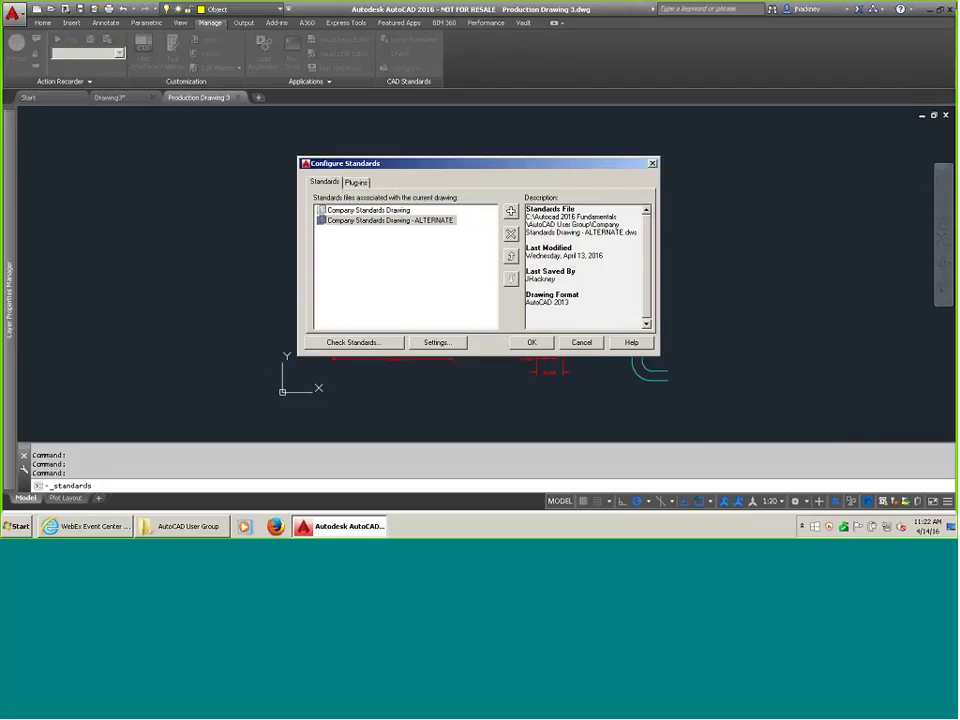
{"action": "left_click", "coordinate": [531, 342]}
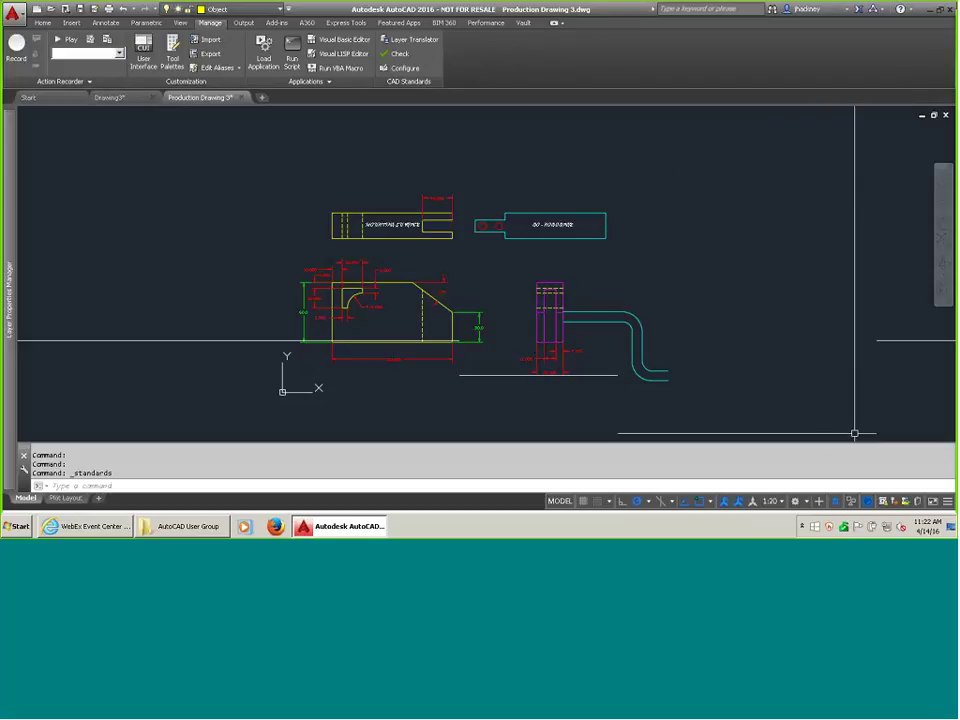
Run the standards check on Production Drawing 3, fixing the General Dimensions dimension style and the Object and Hidden Lines layers.
{"action": "right_click", "coordinate": [915, 502]}
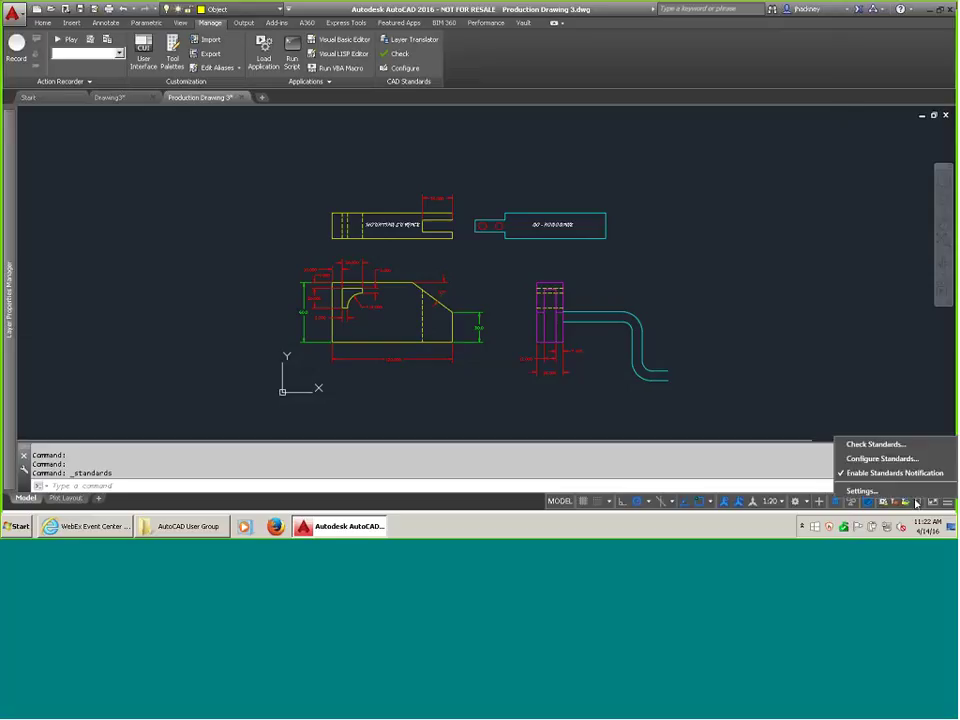
{"action": "key", "text": "Escape"}
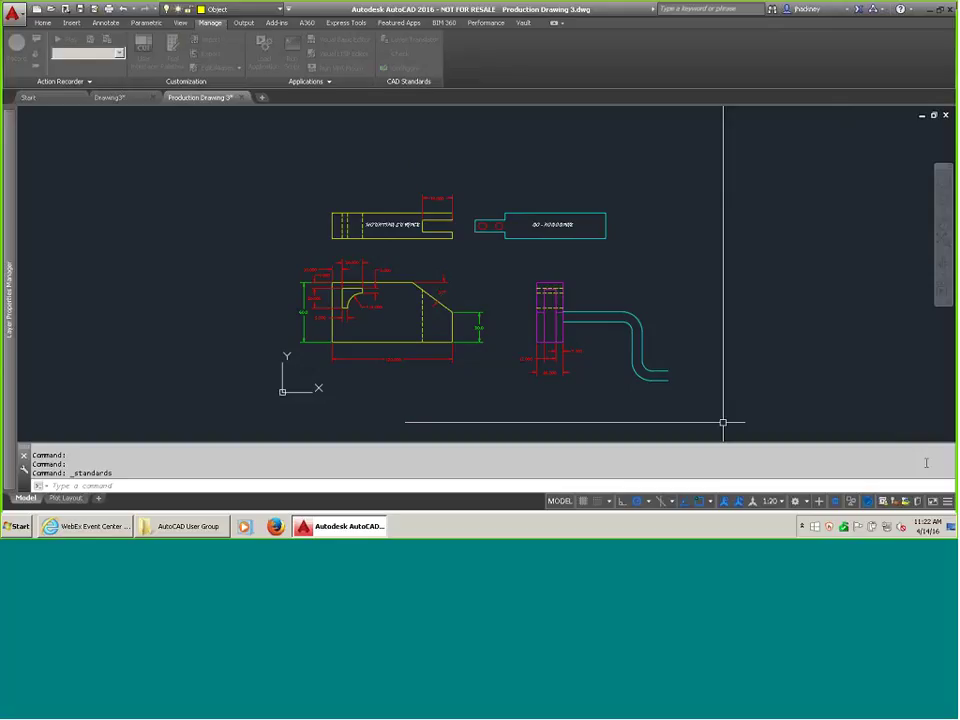
{"action": "left_click", "coordinate": [921, 505]}
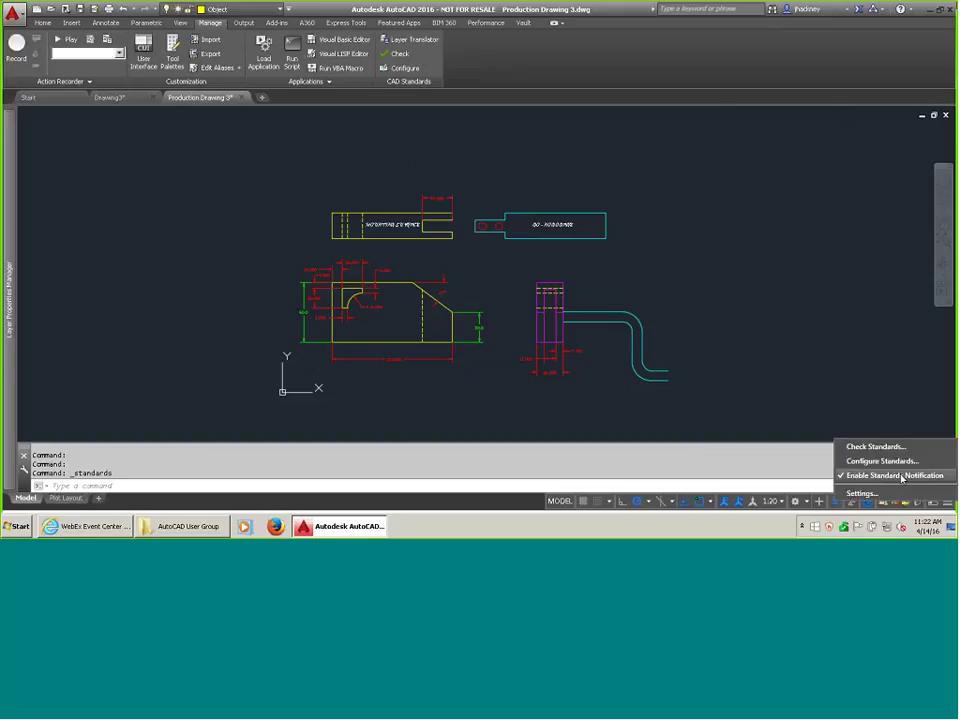
{"action": "left_click", "coordinate": [876, 447]}
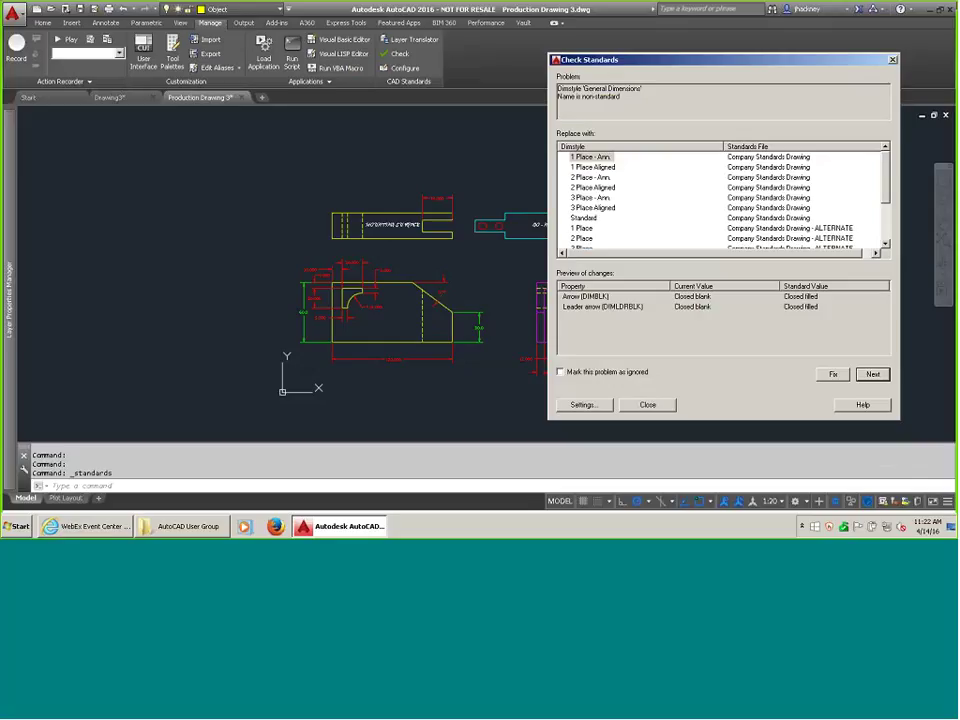
{"action": "left_click", "coordinate": [830, 374]}
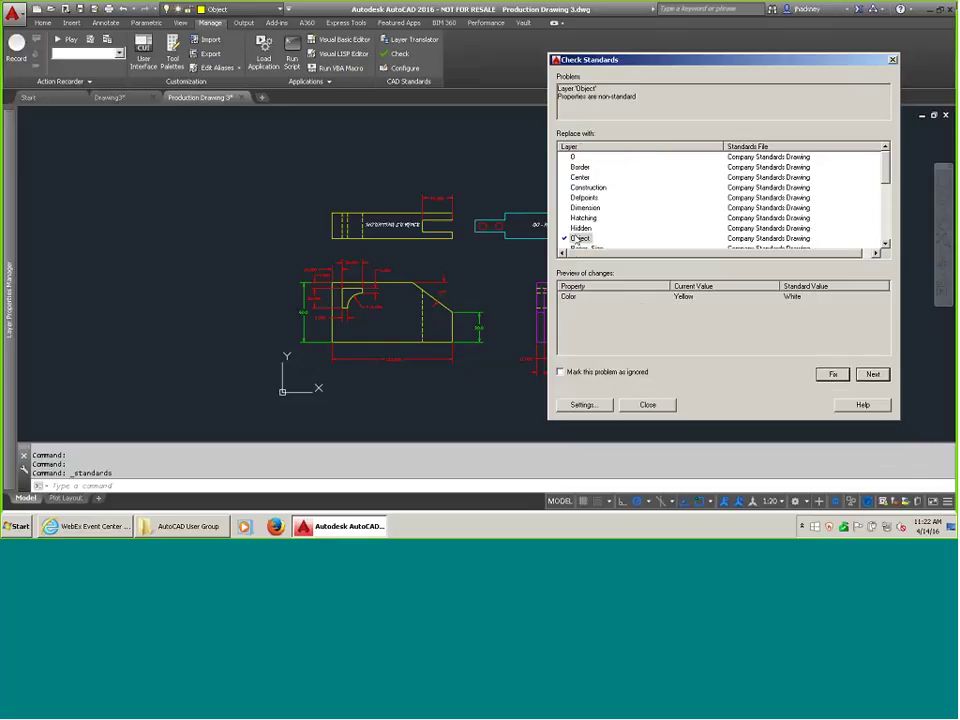
{"action": "left_click", "coordinate": [830, 374]}
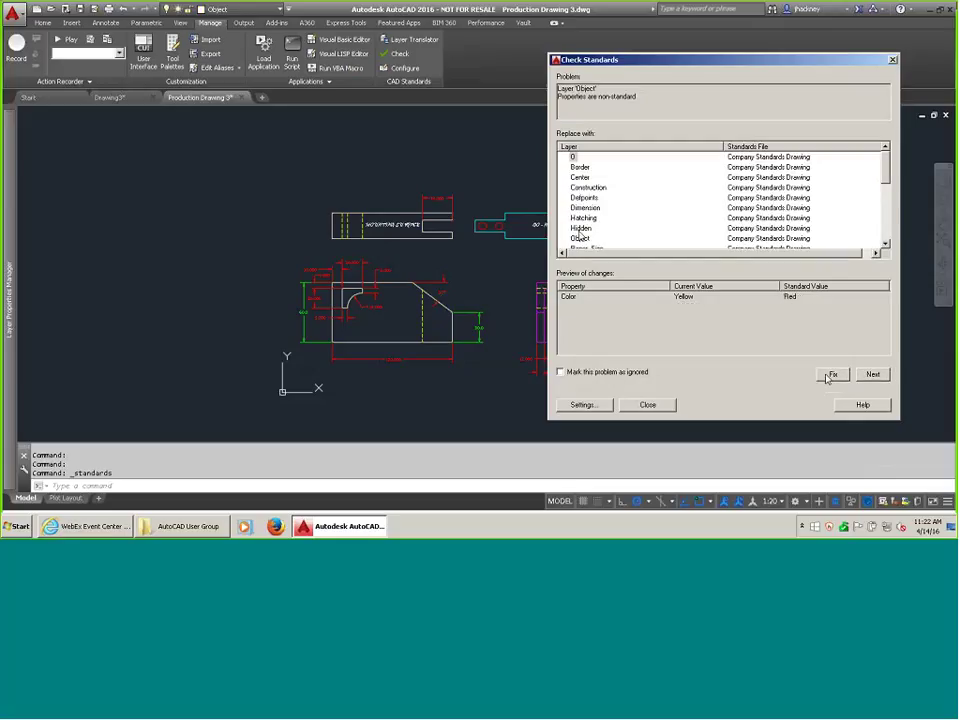
{"action": "left_click", "coordinate": [830, 375]}
{"action": "left_click", "coordinate": [830, 376]}
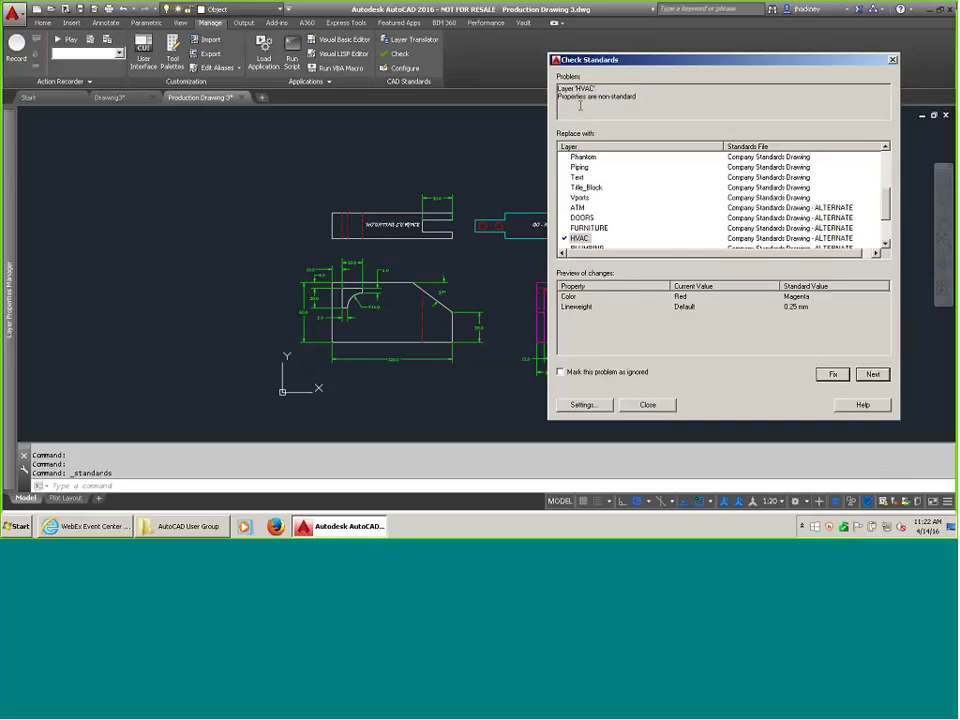
Fix the HVAC layer with the ALTERNATE file's HVAC standard, replace the non-standard Datum text style, and finish the check.
{"action": "left_click_drag", "start_coordinate": [785, 60], "coordinate": [663, 35]}
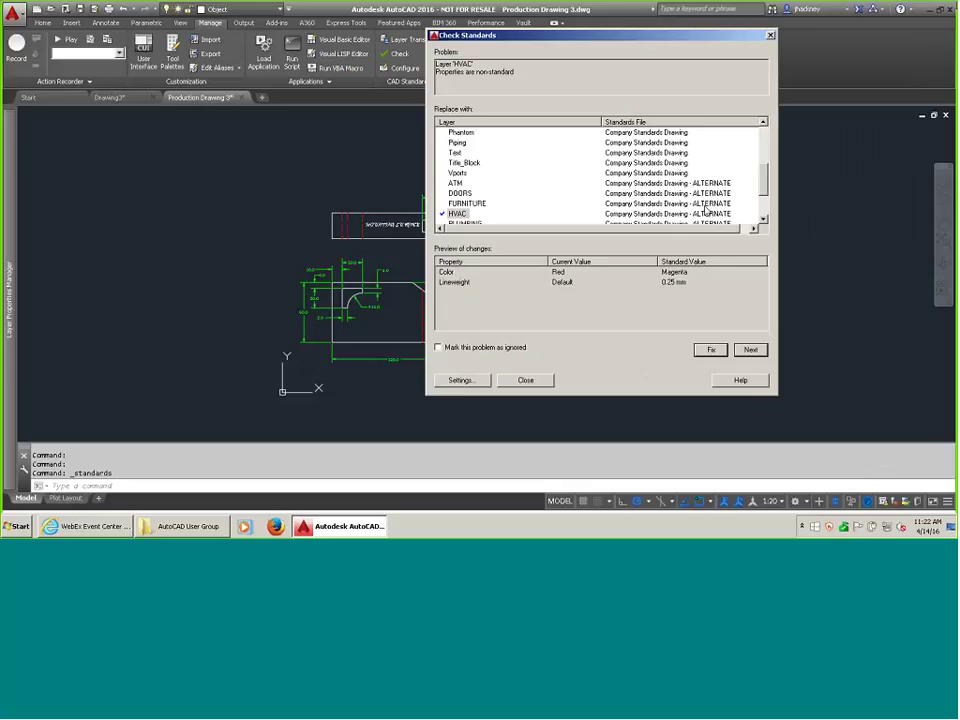
{"action": "left_click", "coordinate": [711, 349]}
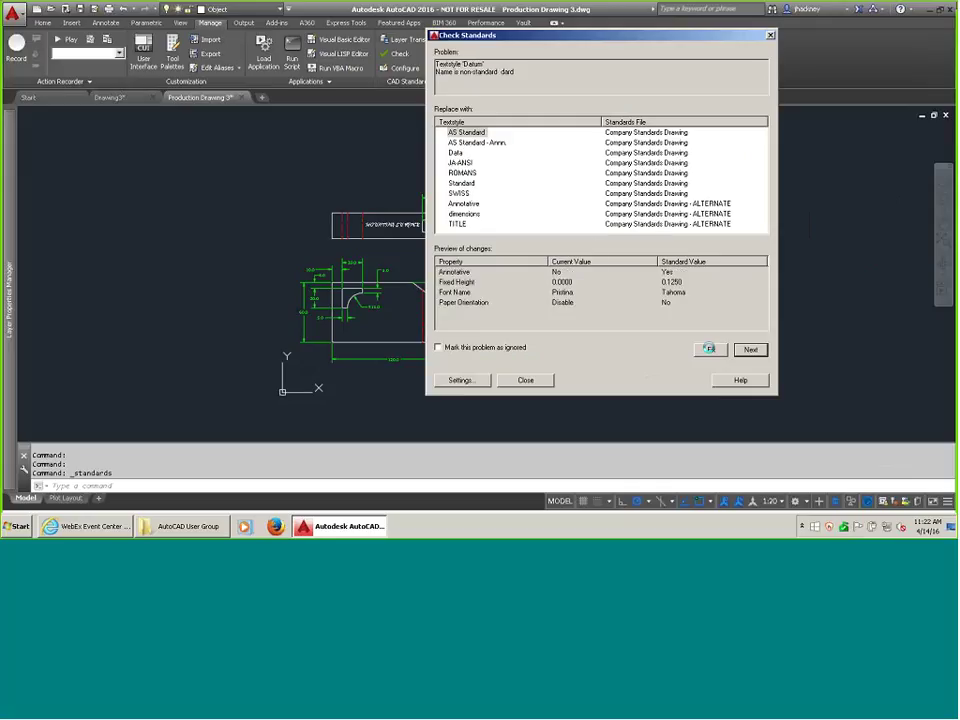
{"action": "left_click", "coordinate": [709, 348]}
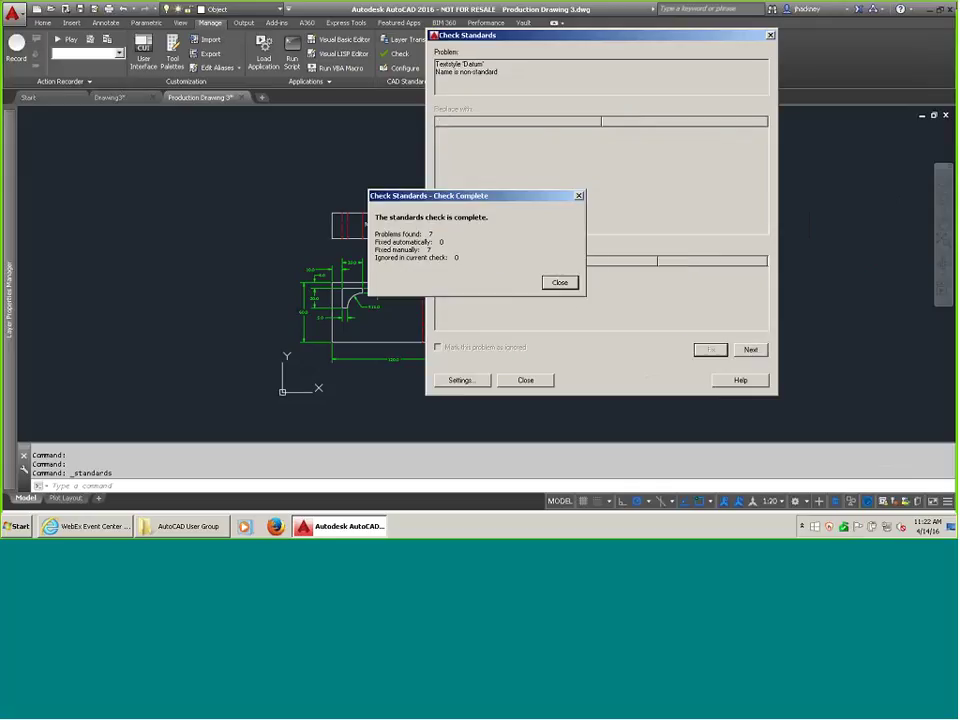
{"action": "left_click", "coordinate": [560, 283]}
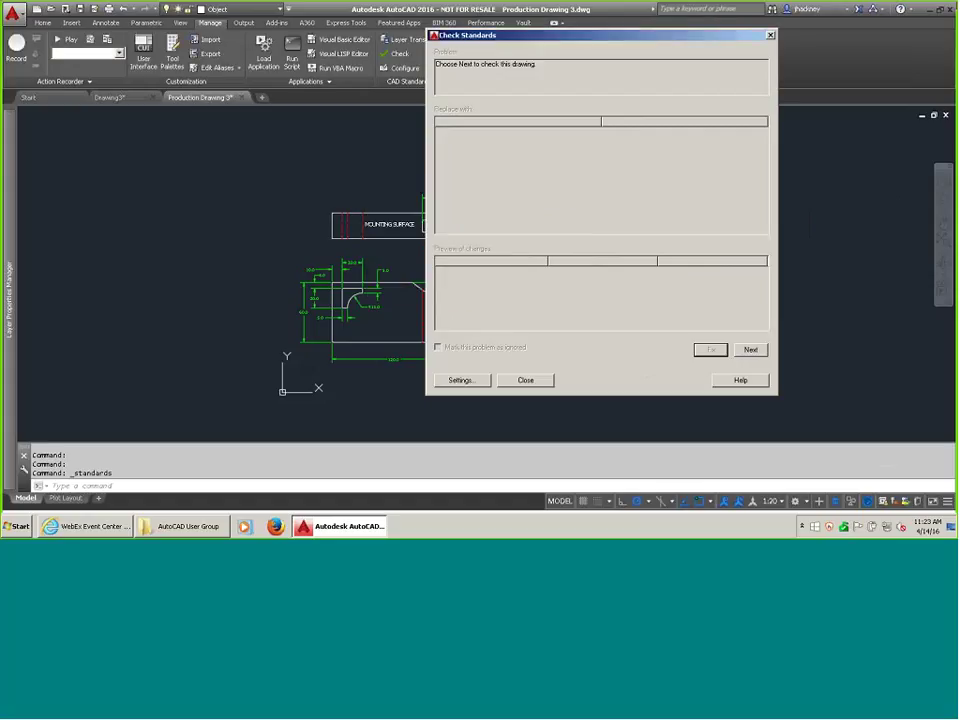
{"action": "left_click", "coordinate": [525, 380]}
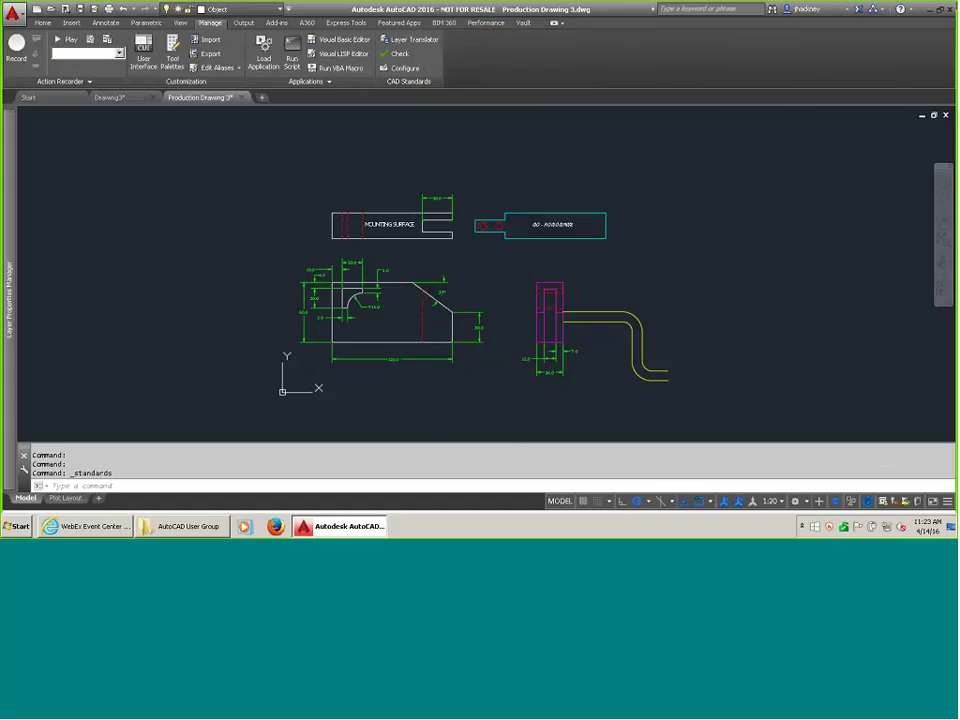
Try Company Standards Drawing - ALTERNATE.dws as the preferred file for replacements, and switch back to Company Standards Drawing.dws.
{"action": "key", "text": "Return"}
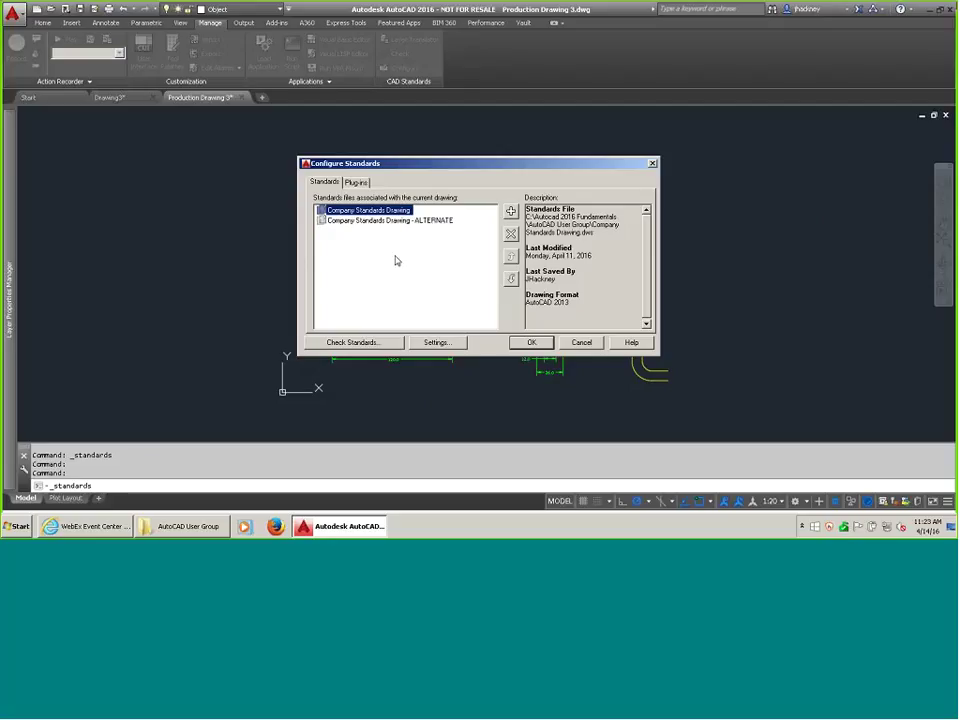
{"action": "left_click", "coordinate": [437, 342]}
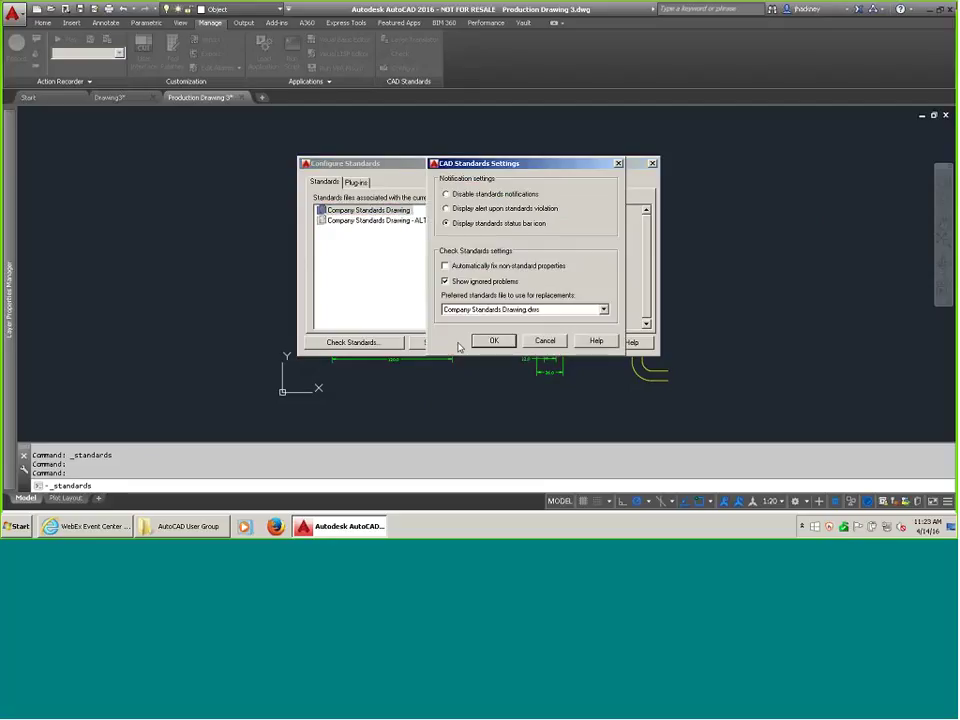
{"action": "left_click", "coordinate": [596, 311]}
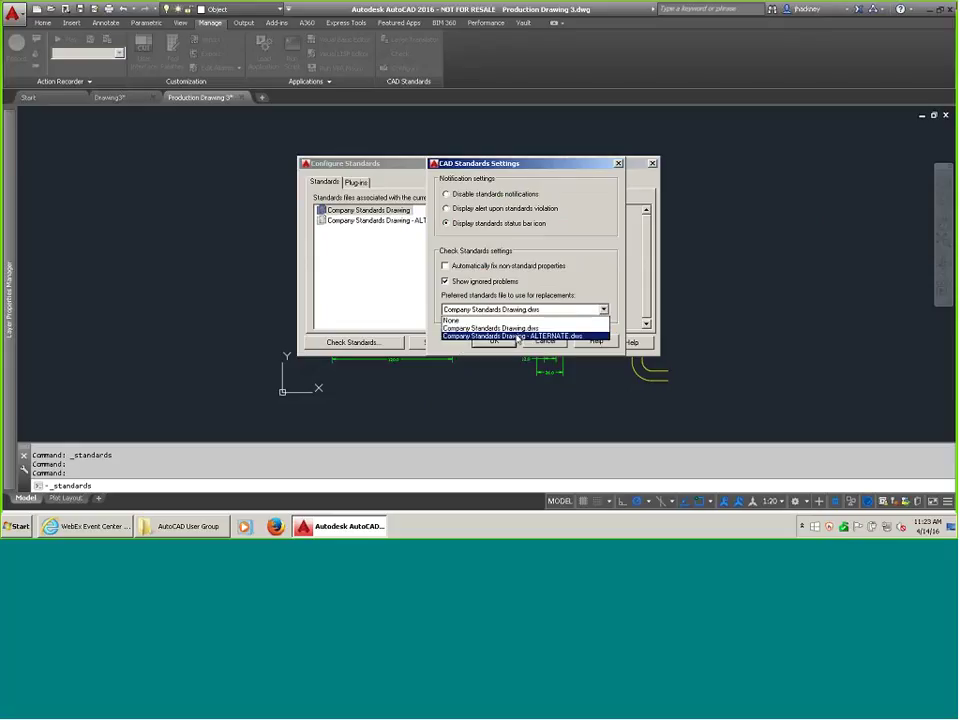
{"action": "left_click", "coordinate": [537, 336]}
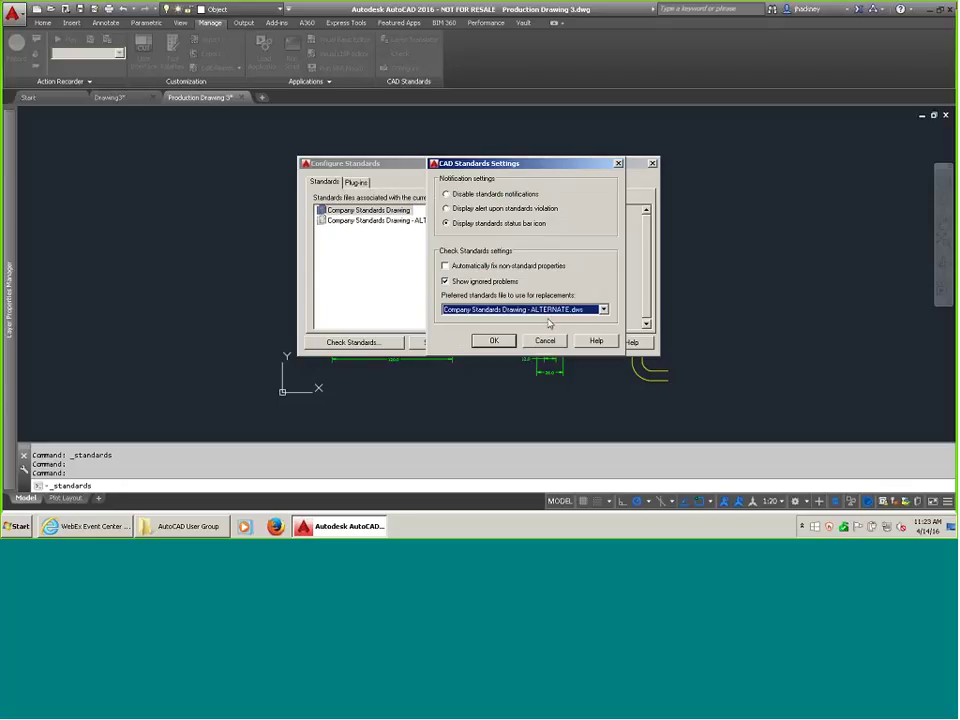
{"action": "left_click", "coordinate": [603, 311]}
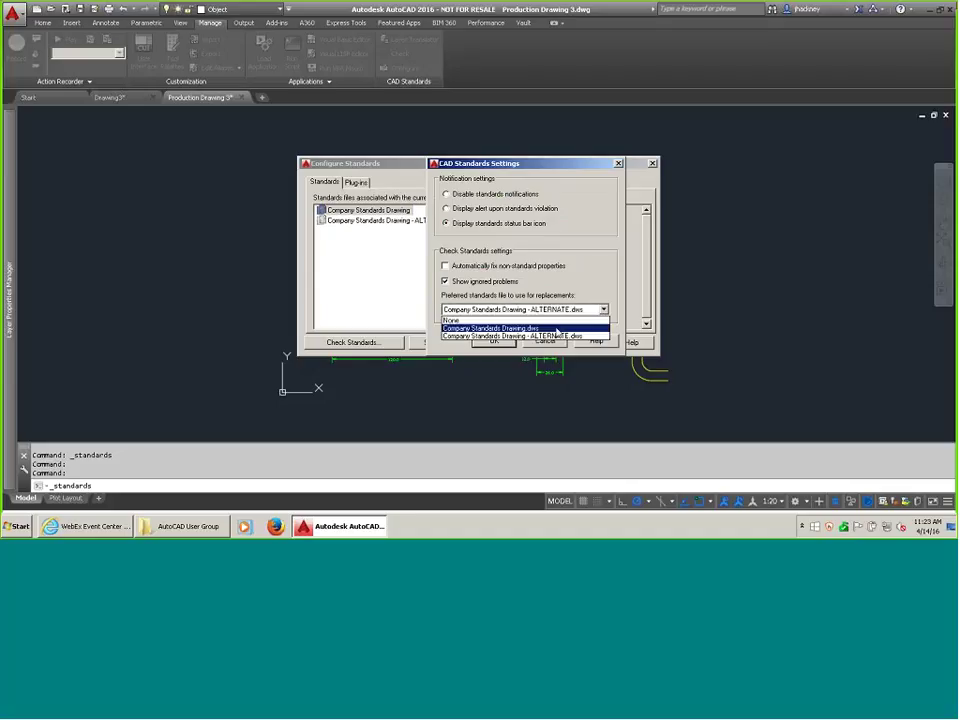
{"action": "left_click", "coordinate": [556, 329]}
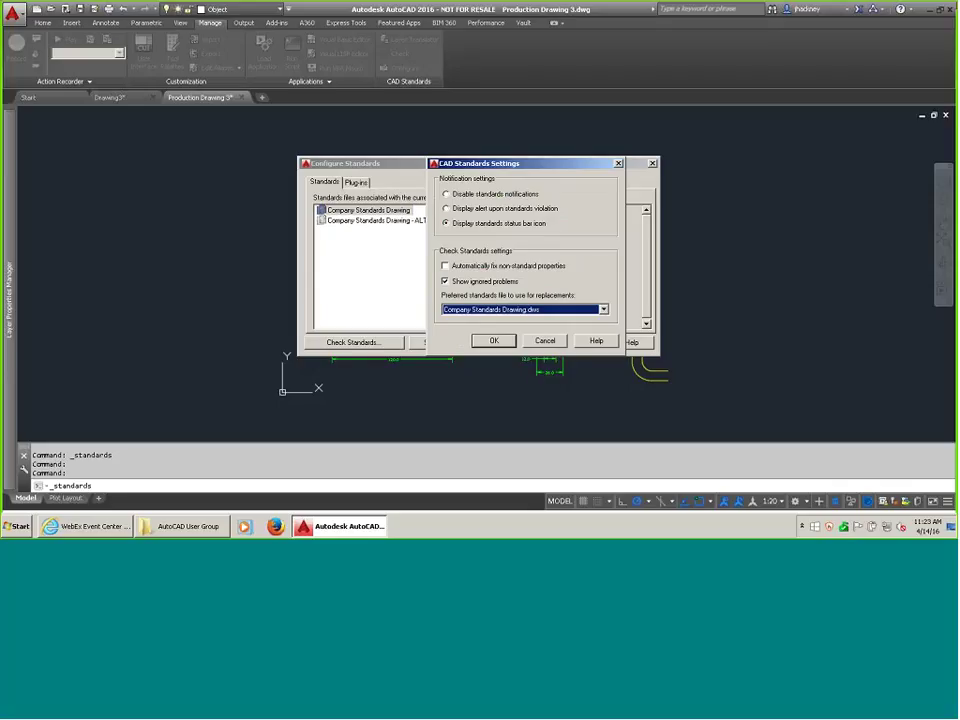
{"action": "left_click", "coordinate": [493, 341]}
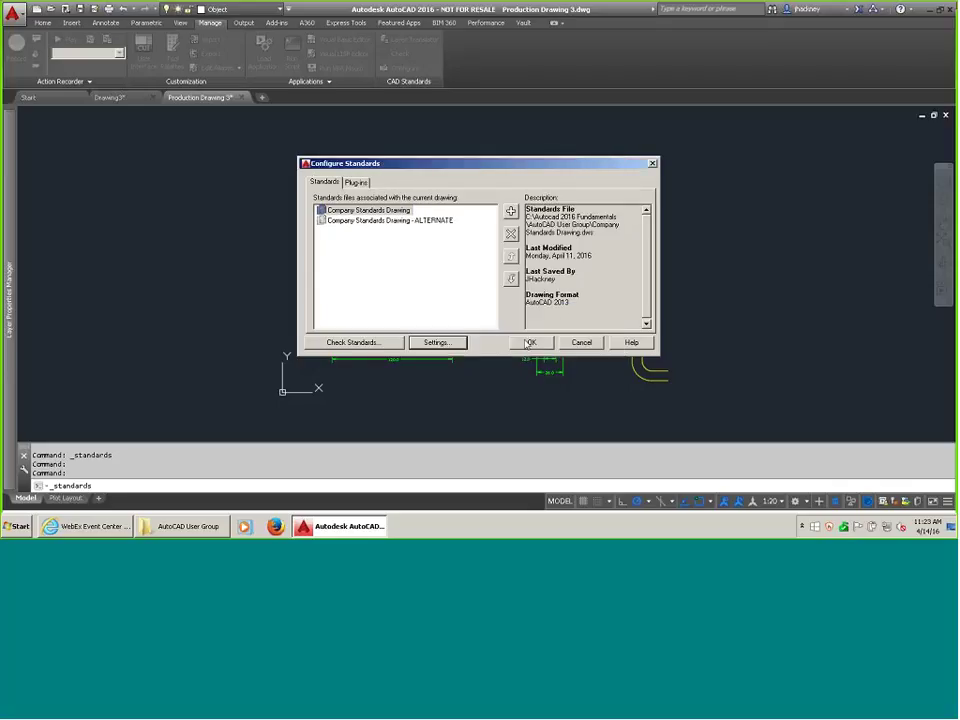
Review the CAD standards notification and check settings for Production Drawing 3, leaving the standards configuration without changes.
{"action": "left_click", "coordinate": [529, 343]}
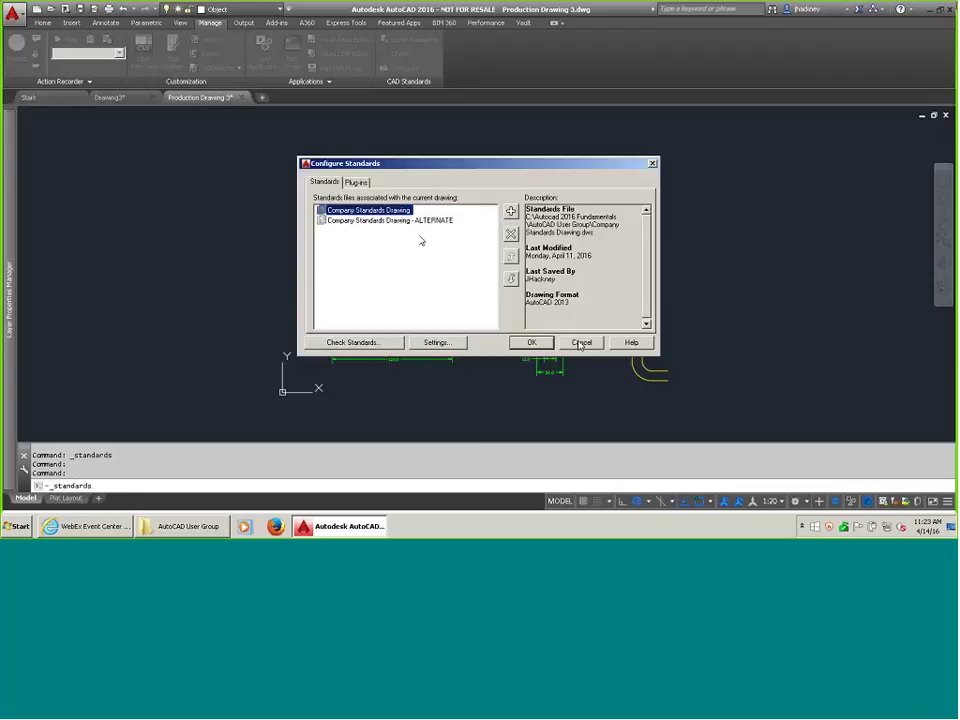
{"action": "left_click", "coordinate": [580, 343]}
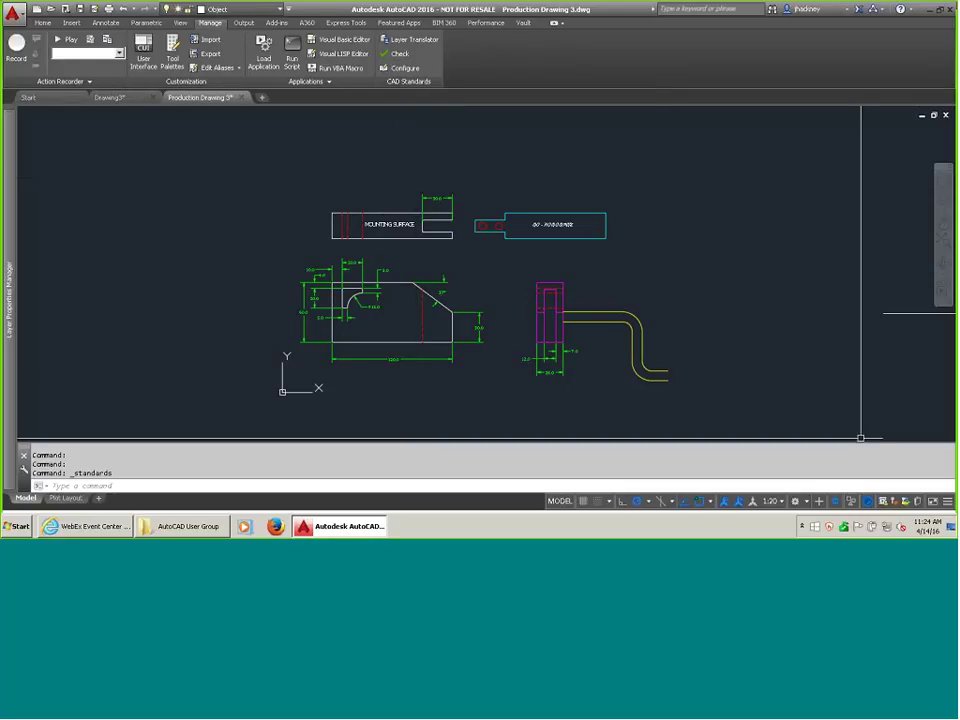
{"action": "right_click", "coordinate": [920, 503]}
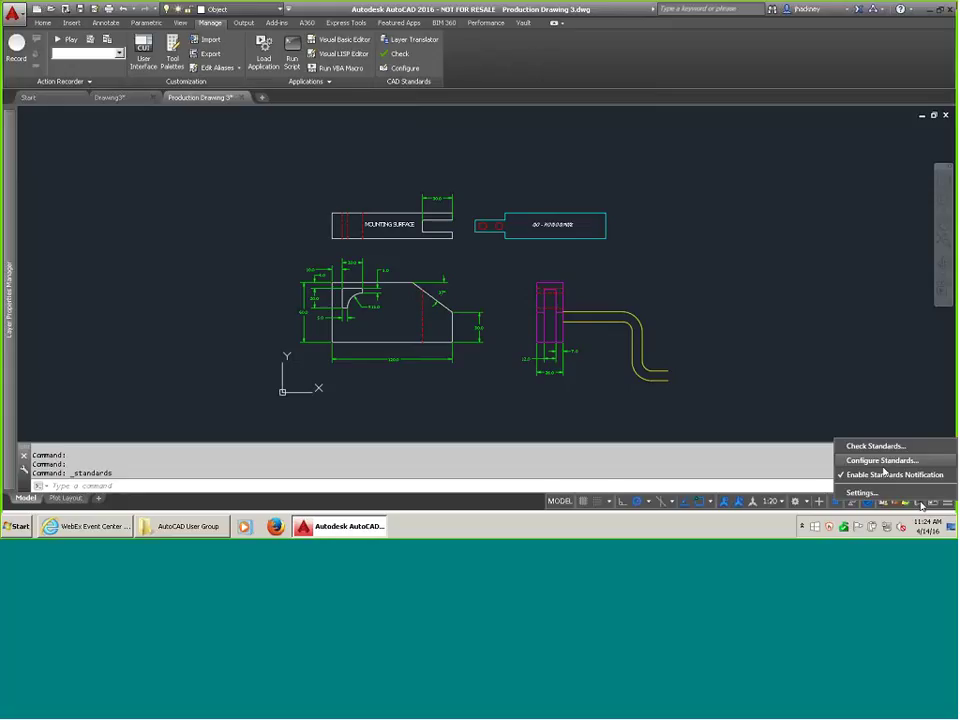
{"action": "left_click", "coordinate": [846, 462]}
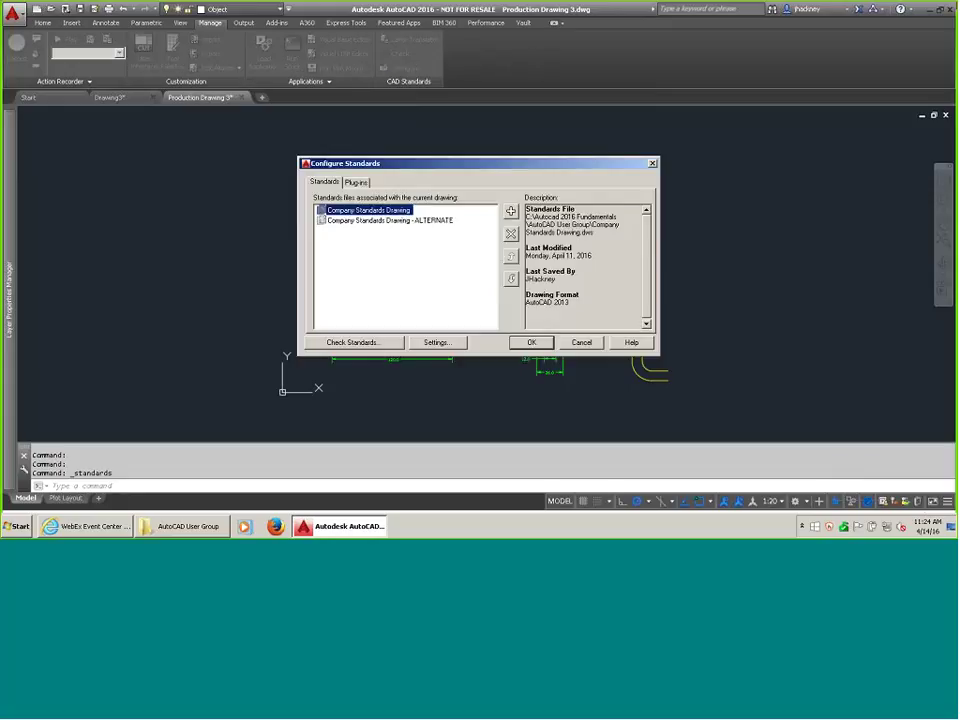
{"action": "left_click", "coordinate": [437, 342]}
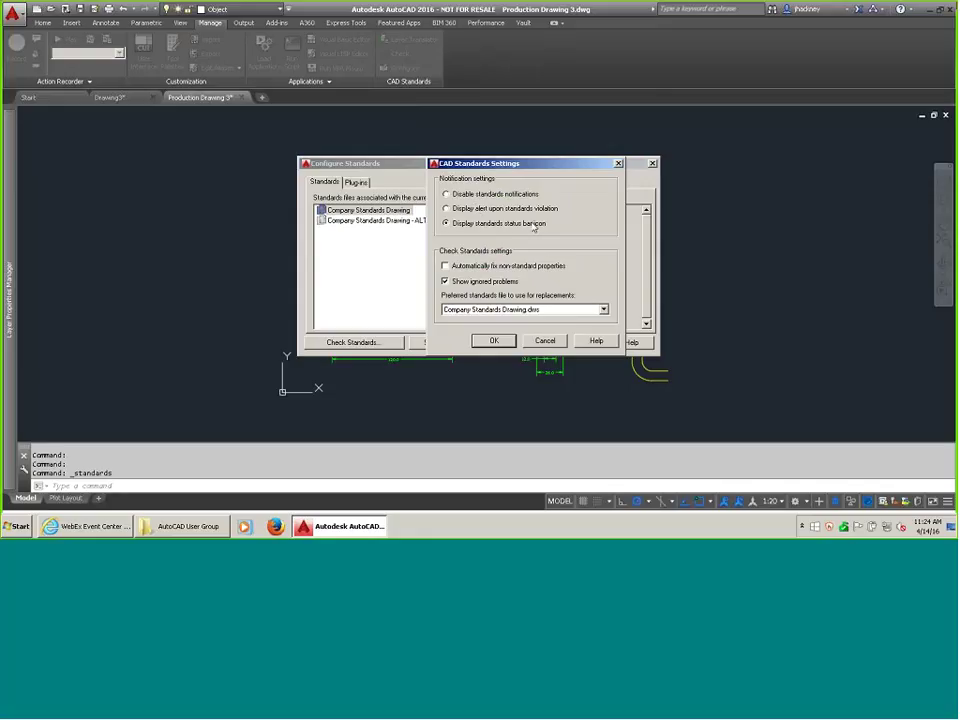
{"action": "left_click", "coordinate": [558, 342]}
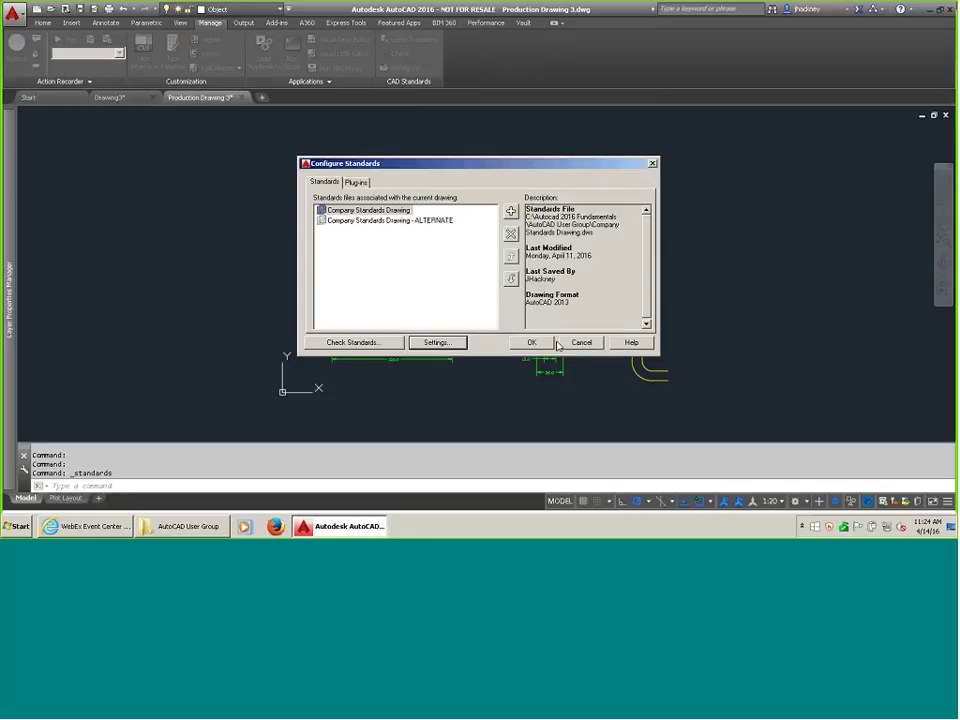
{"action": "left_click", "coordinate": [582, 342]}
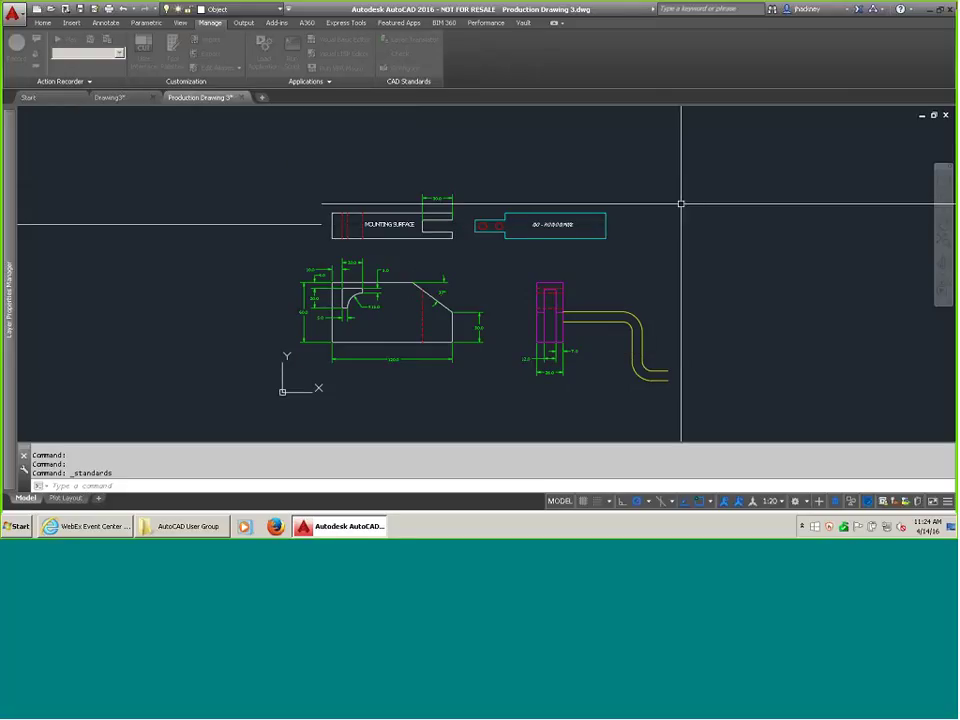
Close Production Drawing 3 without saving its changes, and launch the Batch Standards Checker for AutoCAD 2016.
{"action": "left_click", "coordinate": [938, 119]}
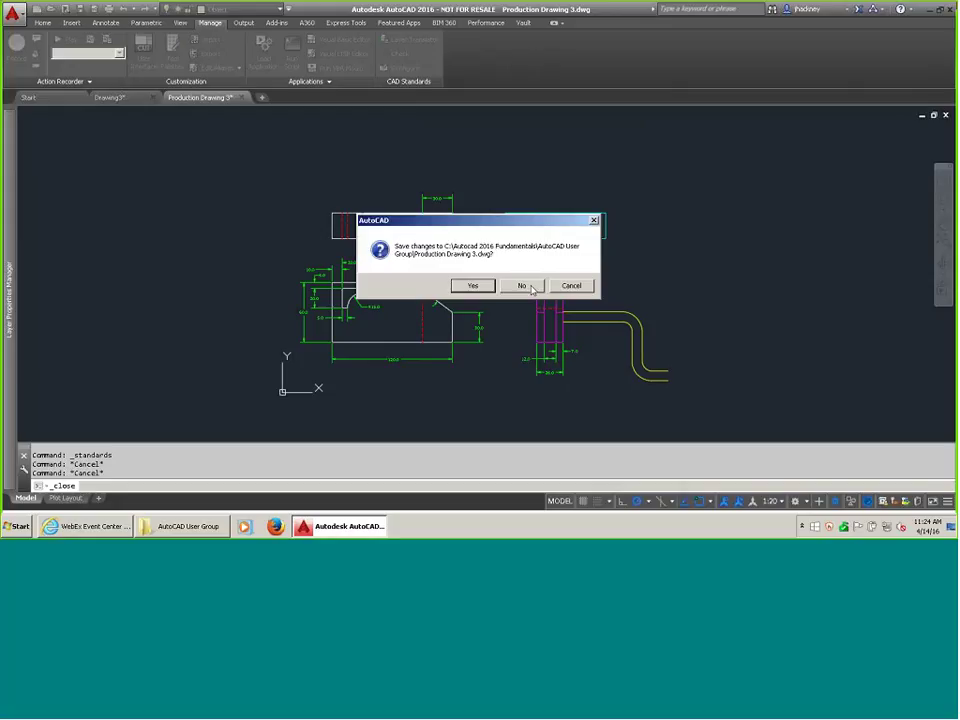
{"action": "left_click", "coordinate": [522, 286]}
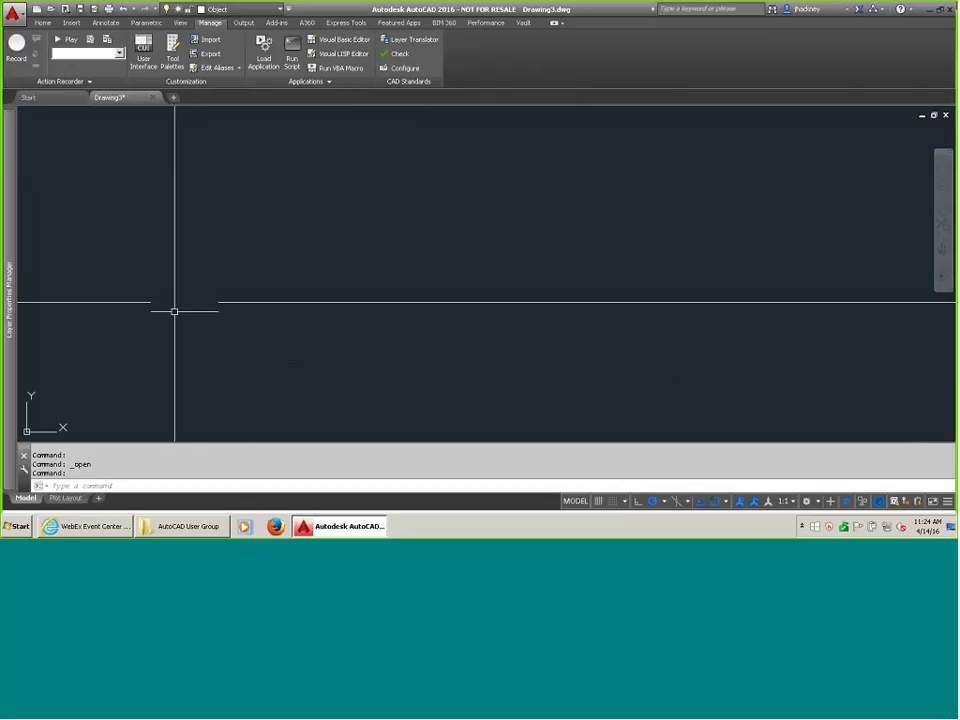
{"action": "left_click", "coordinate": [10, 527]}
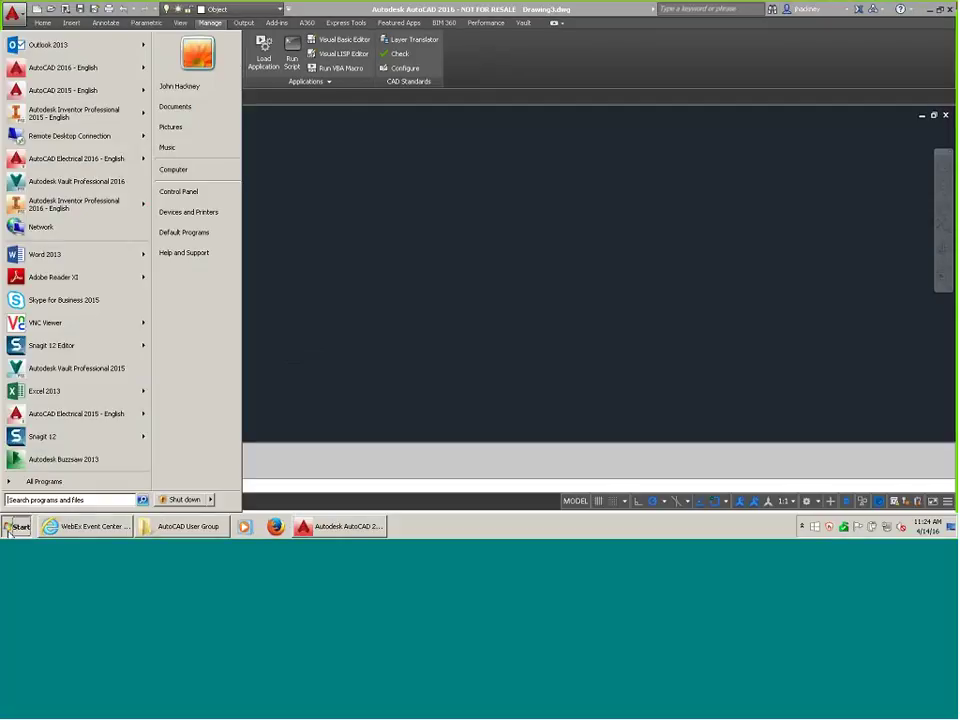
{"action": "left_click", "coordinate": [44, 483]}
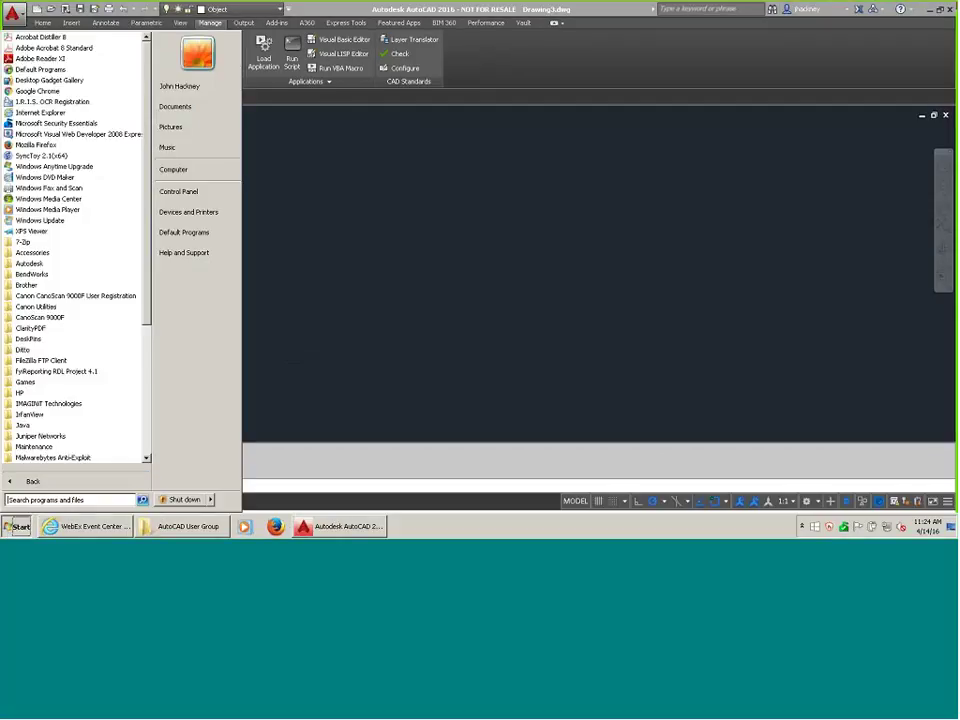
{"action": "left_click", "coordinate": [40, 362]}
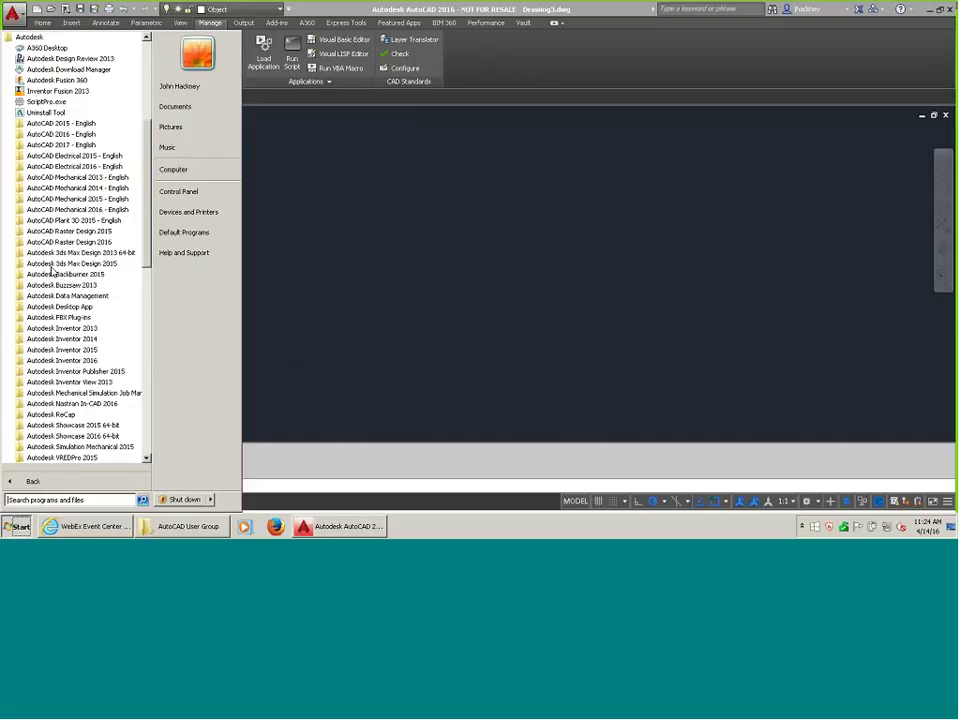
{"action": "left_click", "coordinate": [61, 134]}
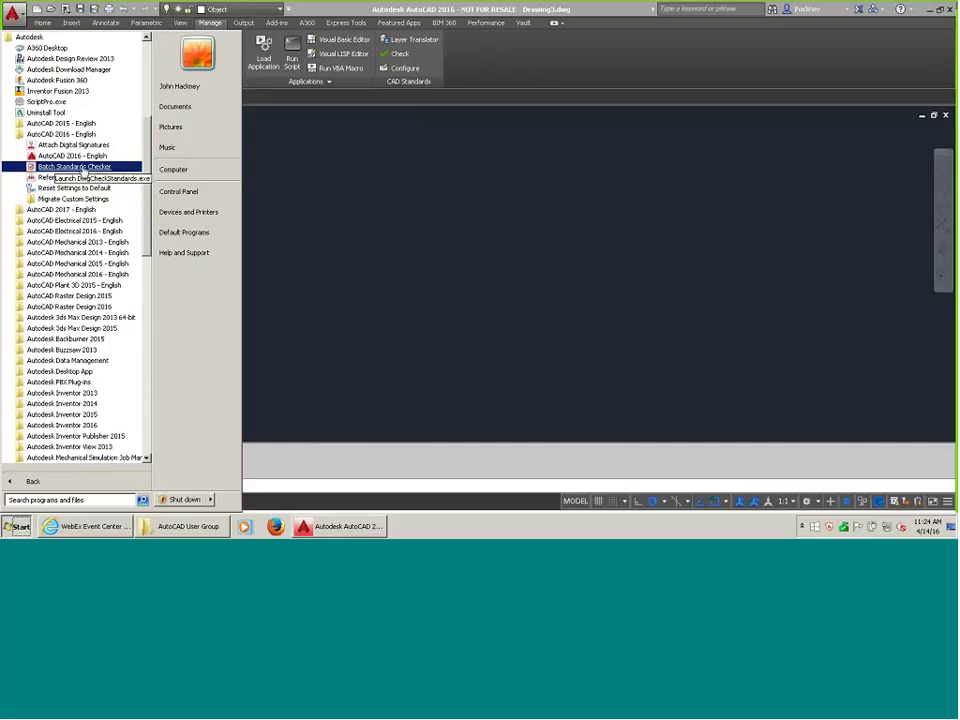
{"action": "left_click", "coordinate": [84, 168]}
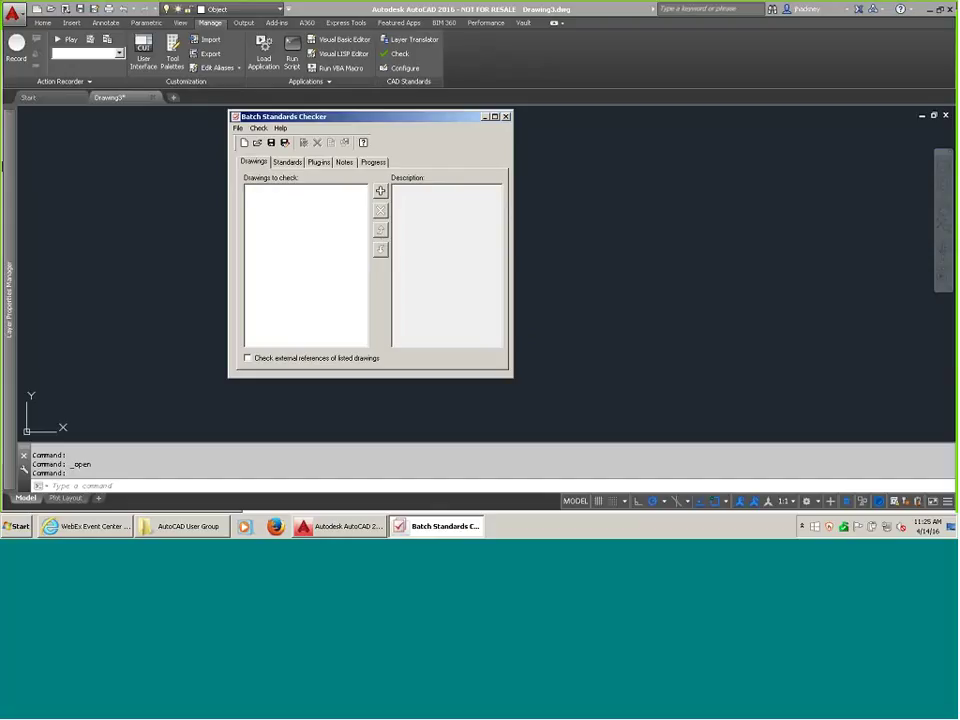
Add Production Drawing 1, 2, 3 and 4 to the drawings to check and review their file descriptions.
{"action": "left_click", "coordinate": [380, 191]}
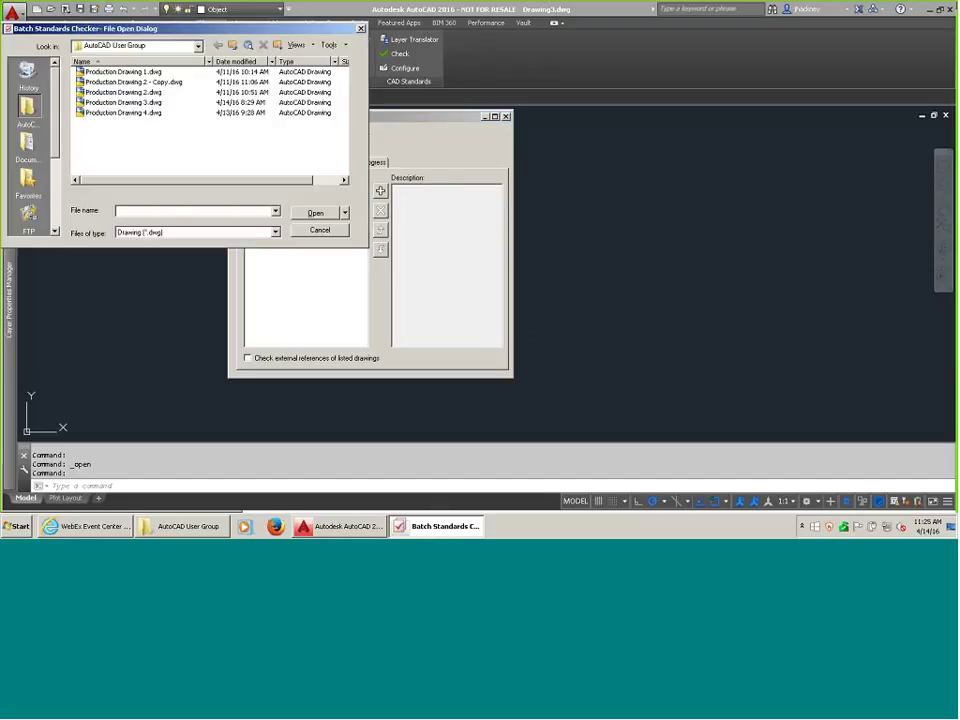
{"action": "left_click", "coordinate": [123, 72]}
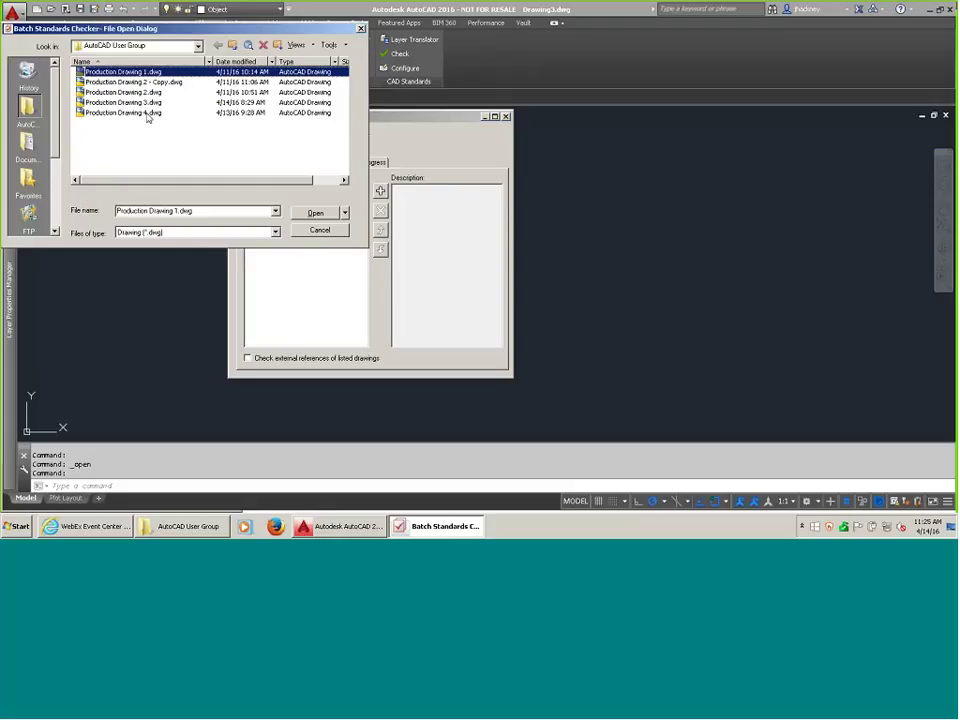
{"action": "left_click", "coordinate": [147, 113], "text": "shift"}
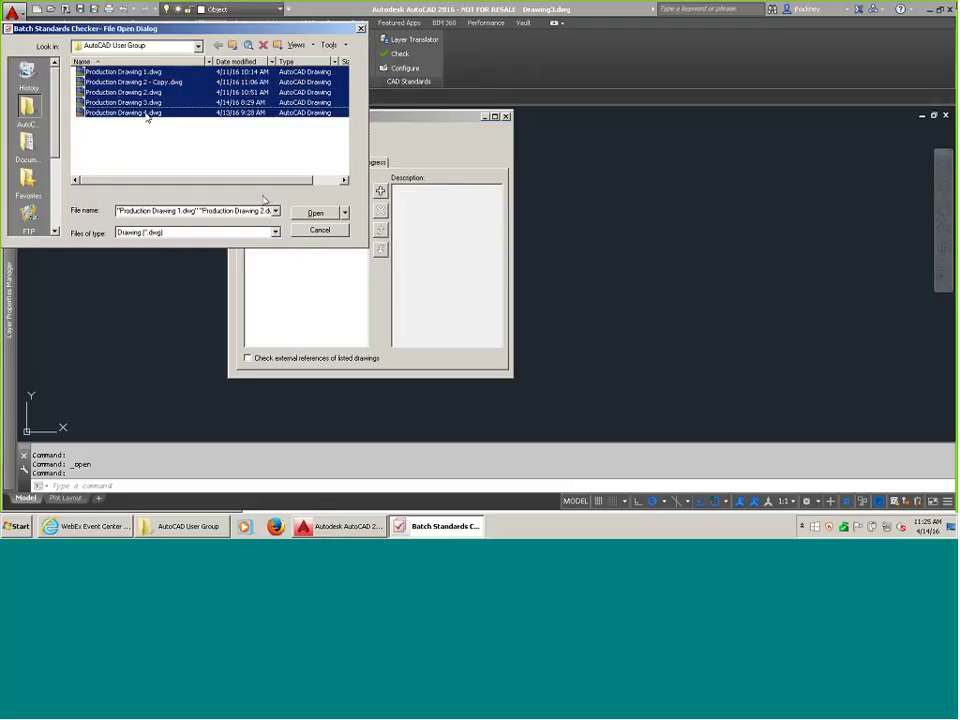
{"action": "left_click", "coordinate": [315, 213]}
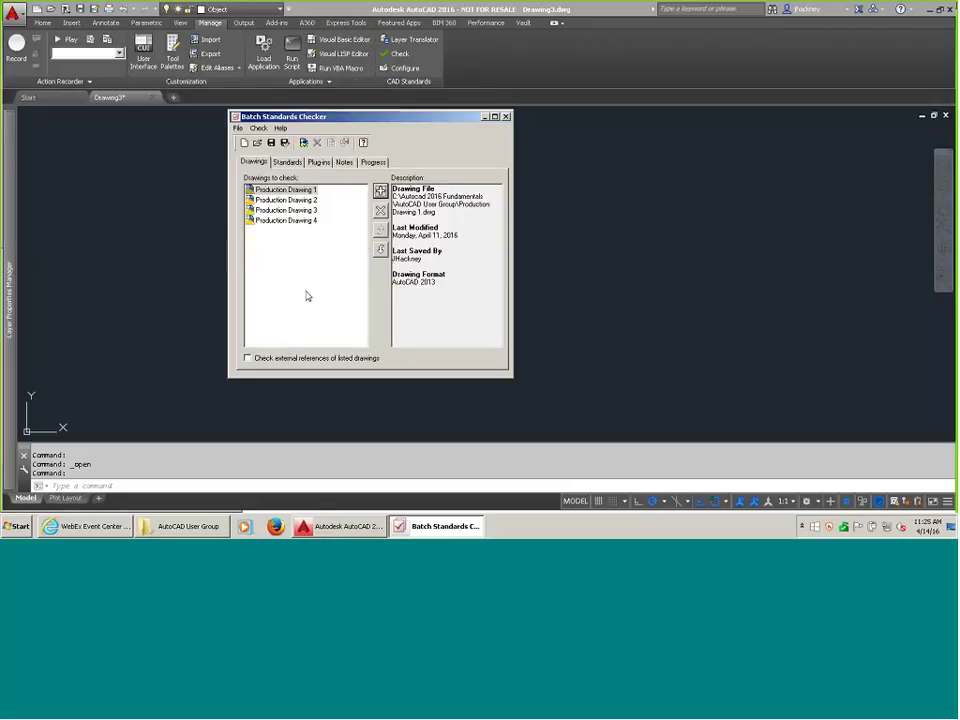
{"action": "left_click", "coordinate": [286, 200]}
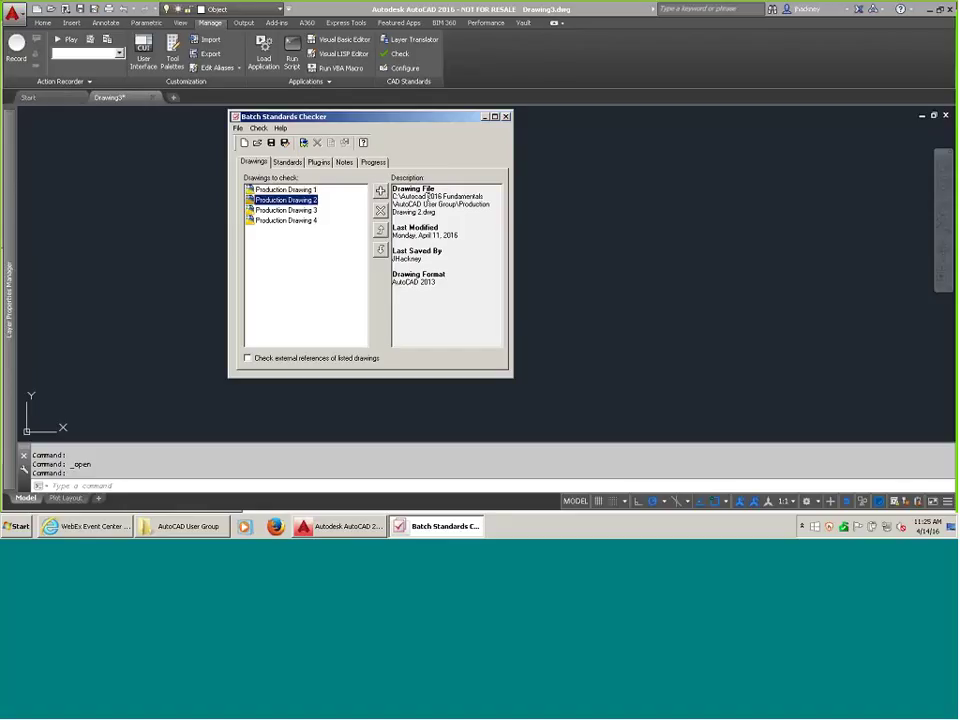
{"action": "left_click", "coordinate": [300, 210]}
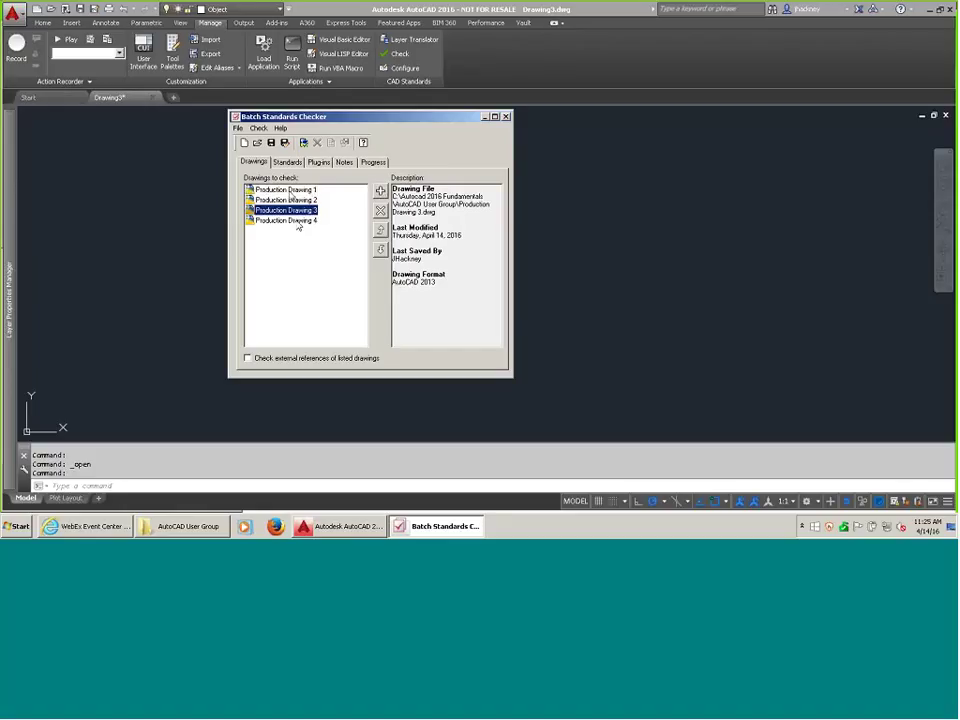
{"action": "key", "text": "Home"}
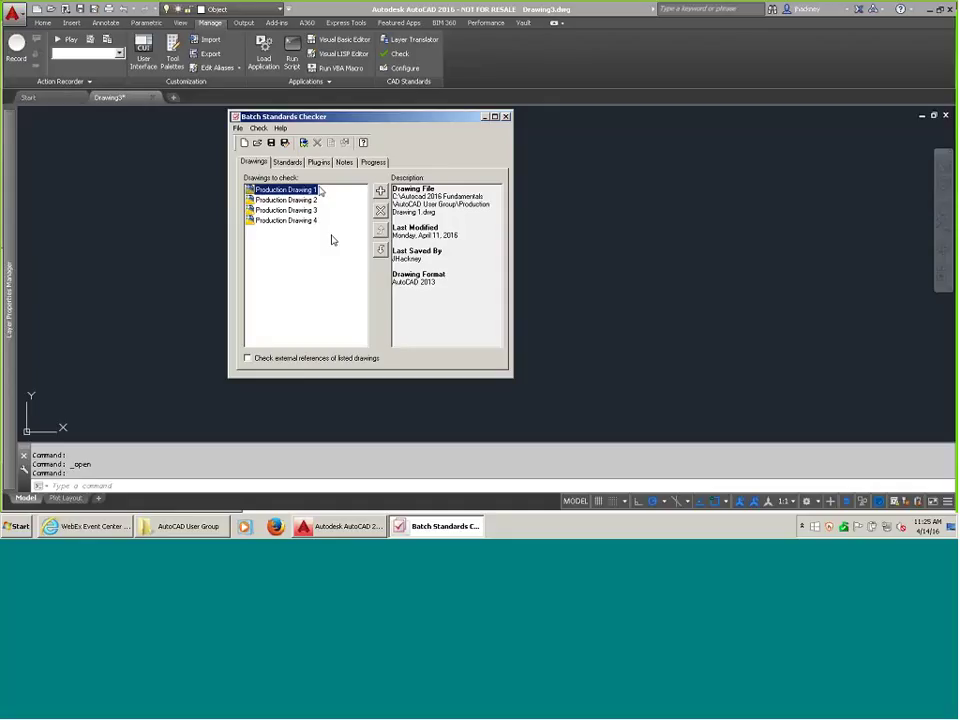
Set all drawings to be checked against Company Standards Drawing.dws and Company Standards Drawing - ALTERNATE.dws.
{"action": "left_click", "coordinate": [287, 162]}
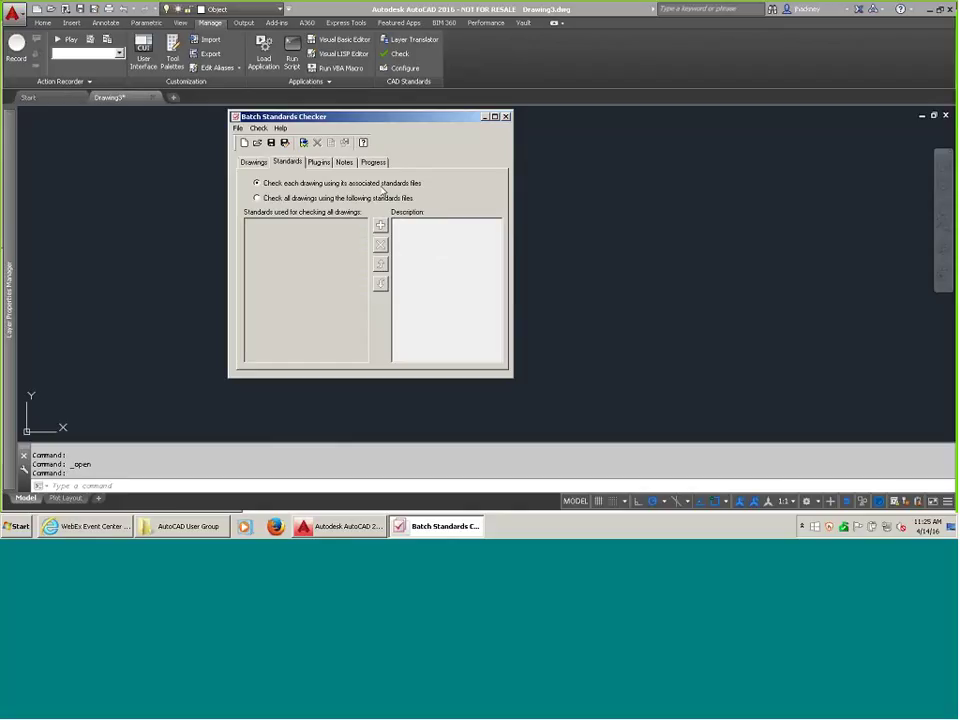
{"action": "left_click", "coordinate": [362, 199]}
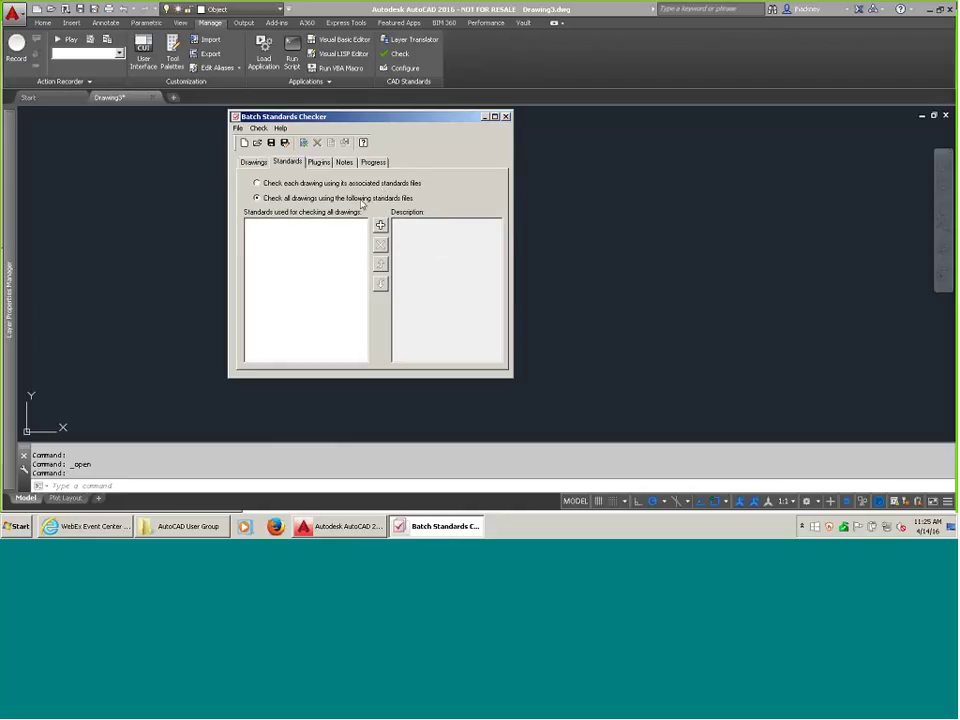
{"action": "left_click", "coordinate": [380, 225]}
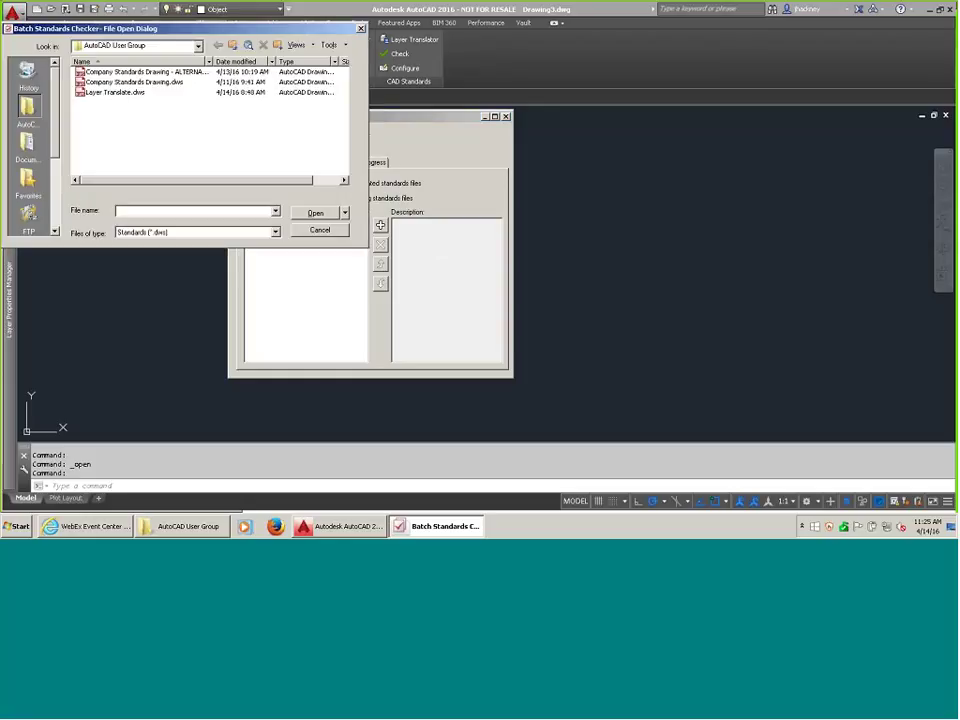
{"action": "left_click", "coordinate": [135, 82]}
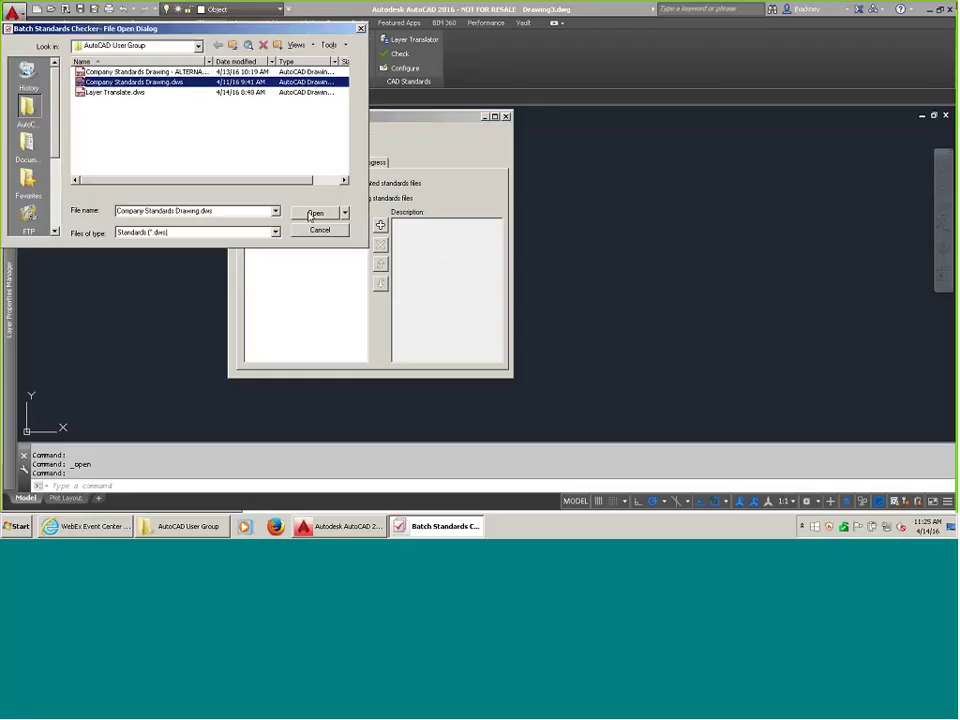
{"action": "left_click", "coordinate": [190, 76], "text": "ctrl"}
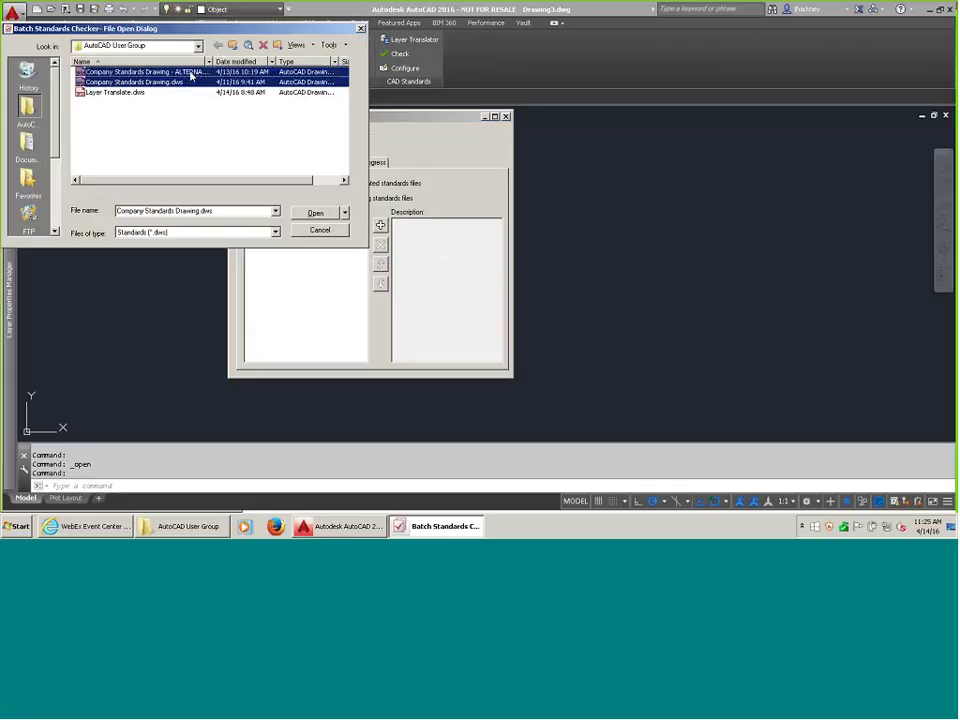
{"action": "left_click", "coordinate": [314, 213]}
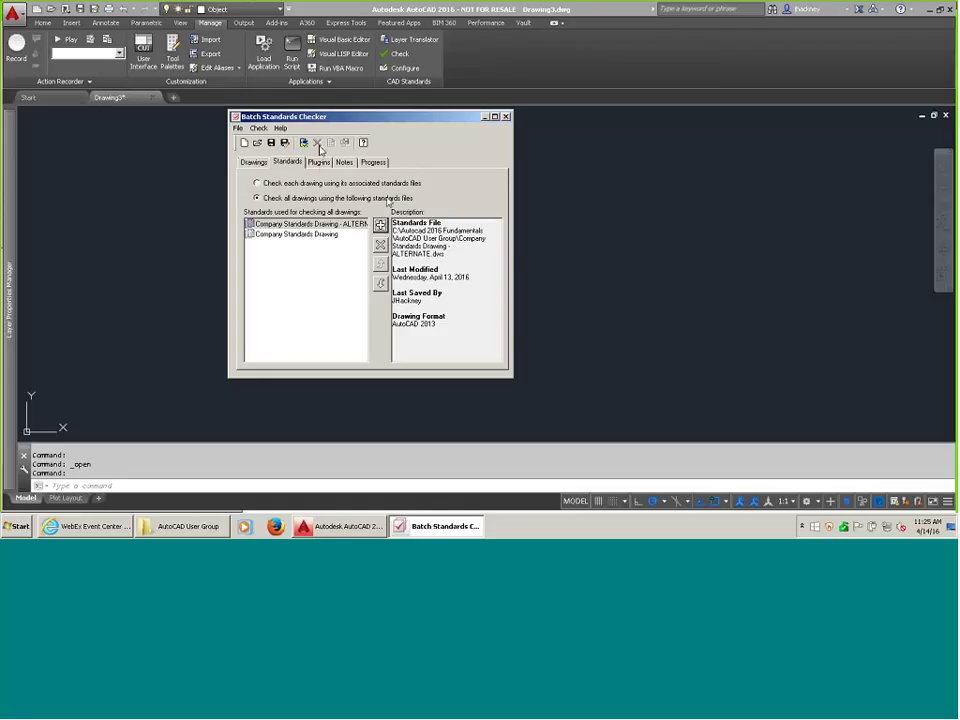
Review the plug-ins used for the batch check and add the report note "This is a final Check".
{"action": "left_click", "coordinate": [318, 162]}
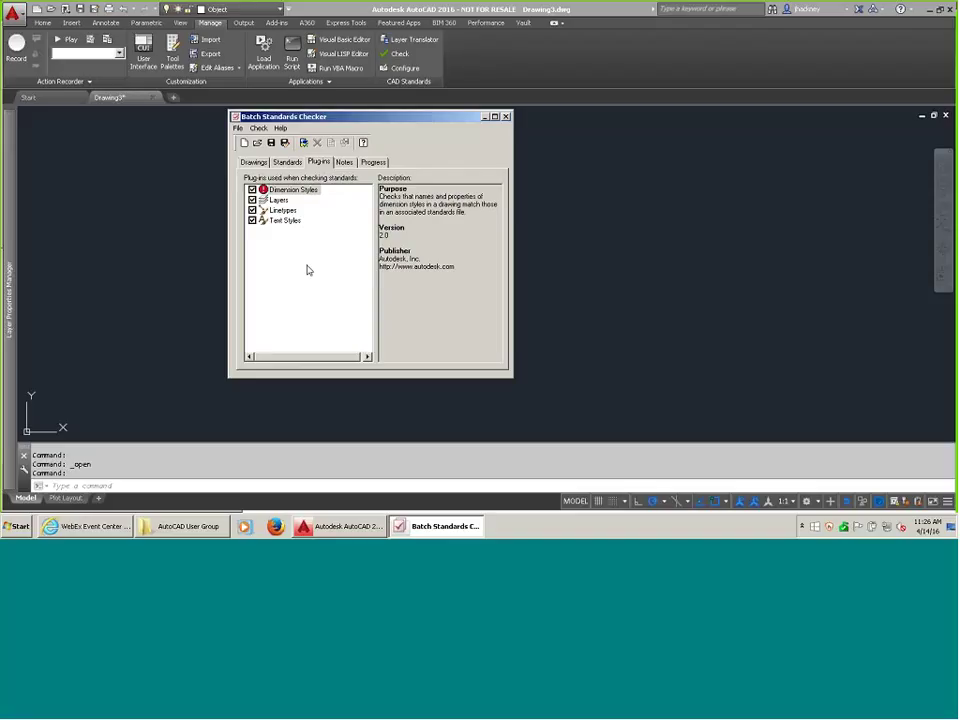
{"action": "left_click", "coordinate": [342, 161]}
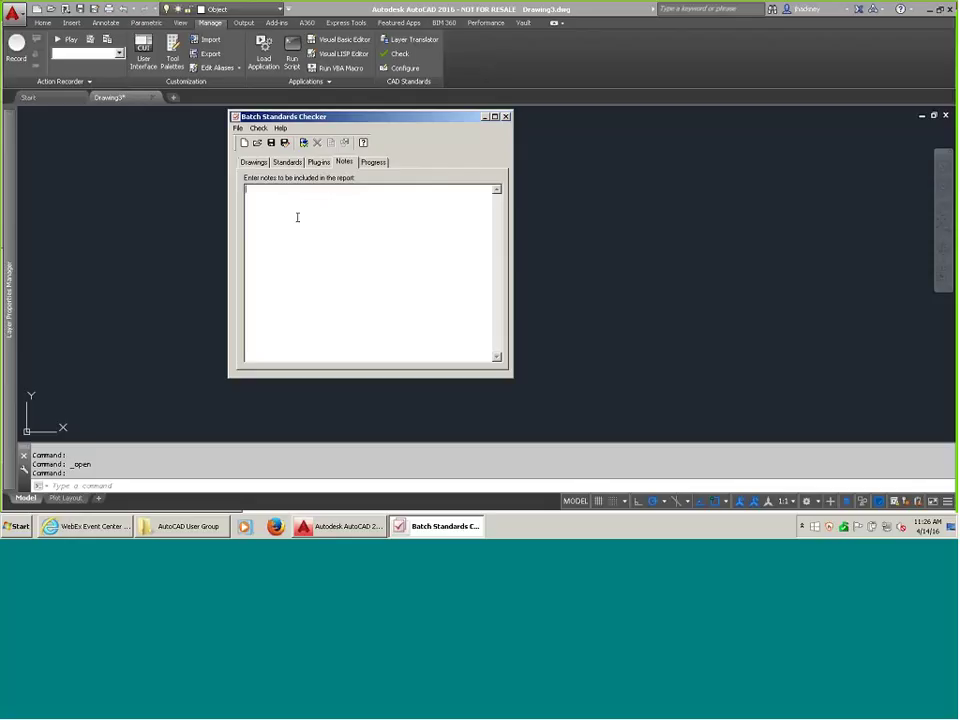
{"action": "type", "text": "This is a final Check"}
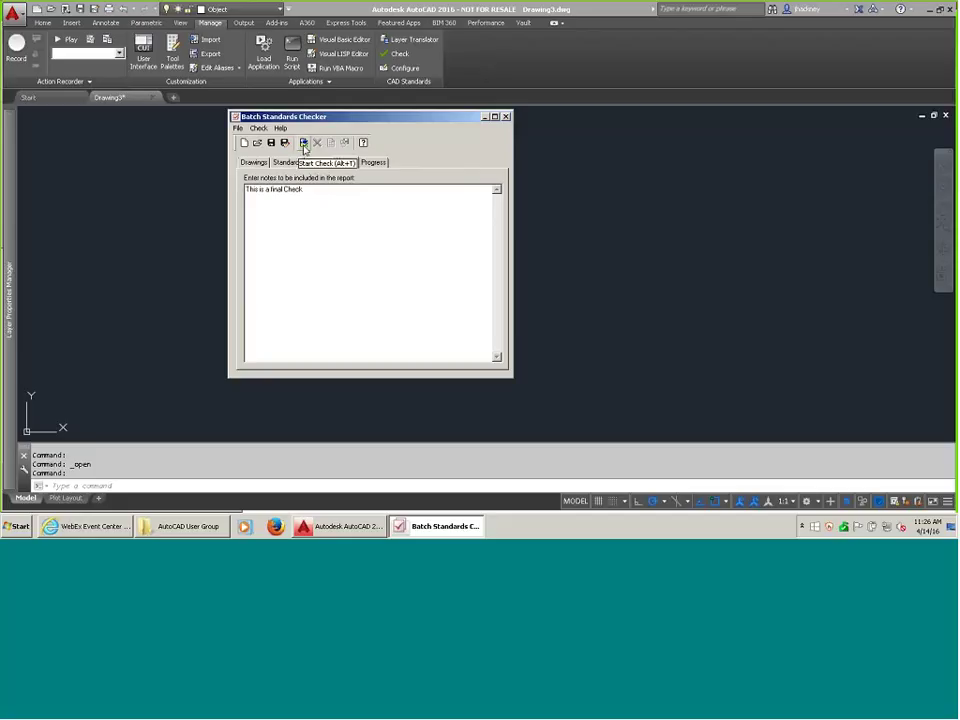
Start the batch standards check, saving its settings as the check file "Final Check Status" in the AutoCAD User Group folder.
{"action": "left_click", "coordinate": [303, 143]}
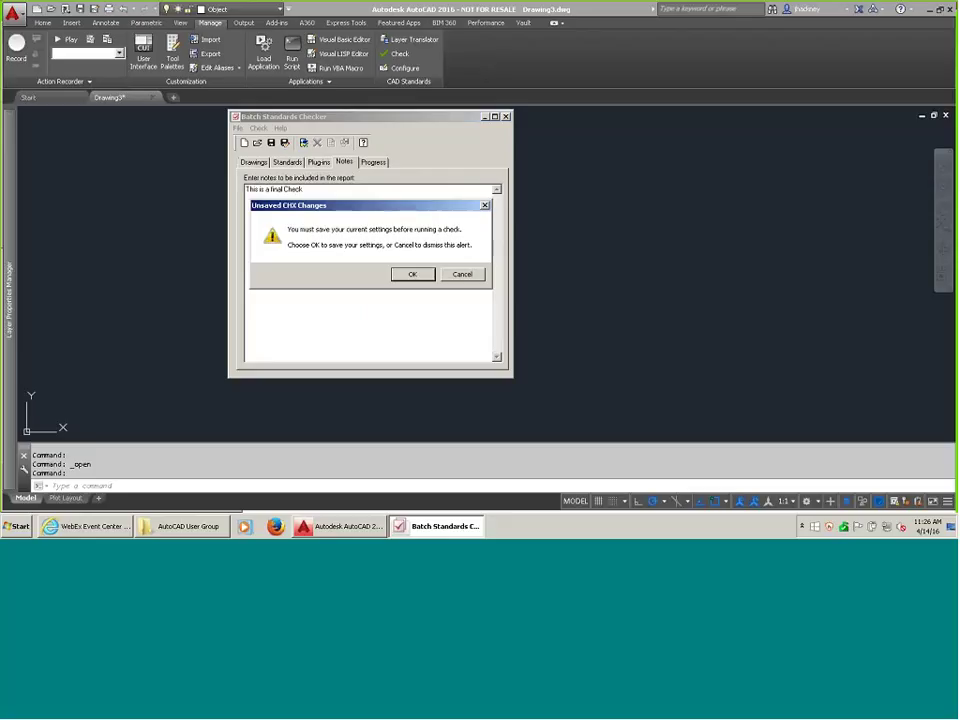
{"action": "left_click", "coordinate": [412, 274]}
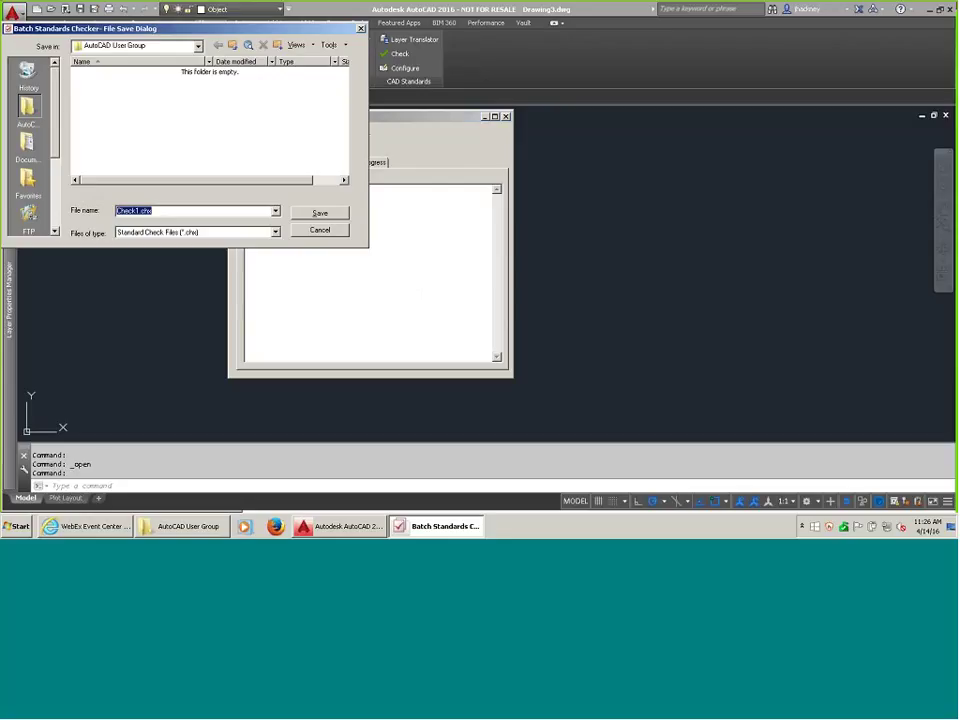
{"action": "type", "text": "Final Check Status"}
{"action": "left_click", "coordinate": [321, 213]}
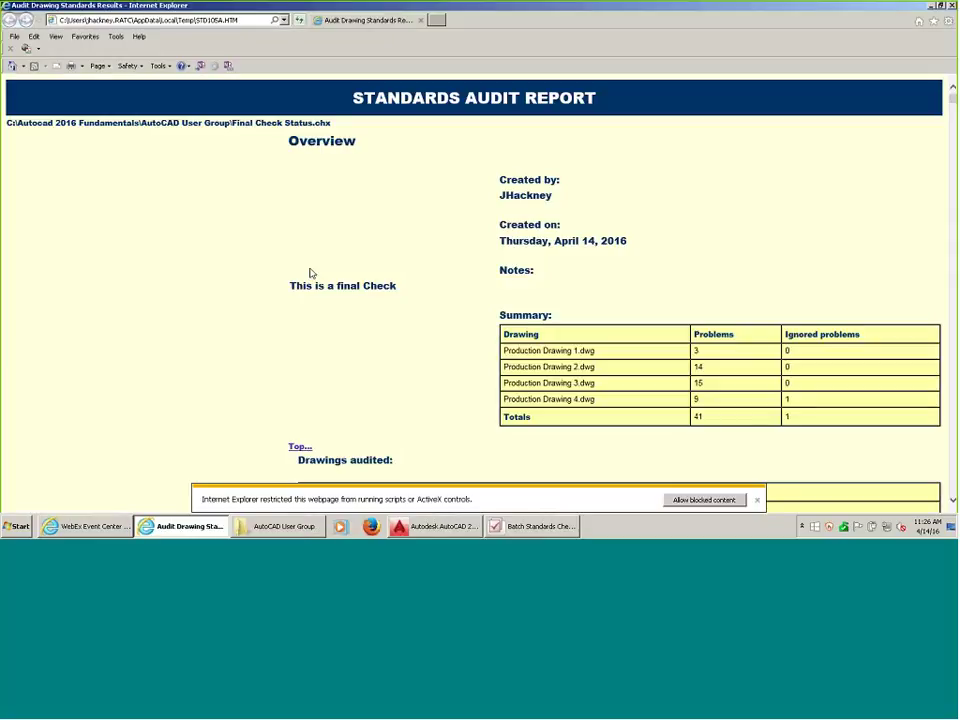
Allow the audit report's blocked content, review the overview of audited drawings, and show the plug-ins used for checking.
{"action": "left_click", "coordinate": [703, 500]}
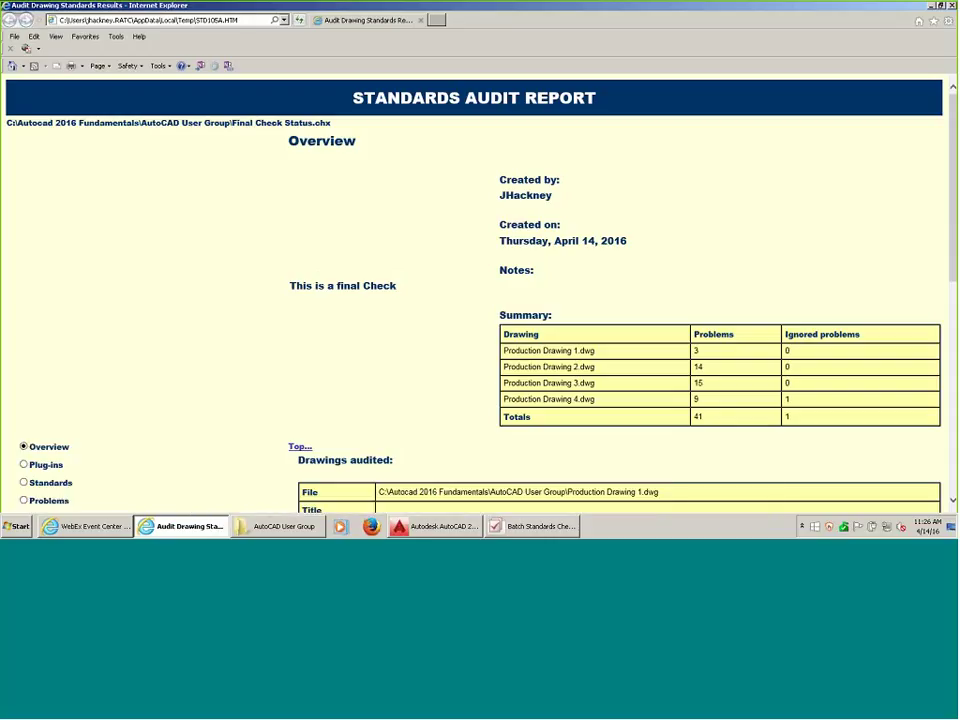
{"action": "scroll", "coordinate": [439, 240], "scroll_direction": "down", "scroll_amount": 5}
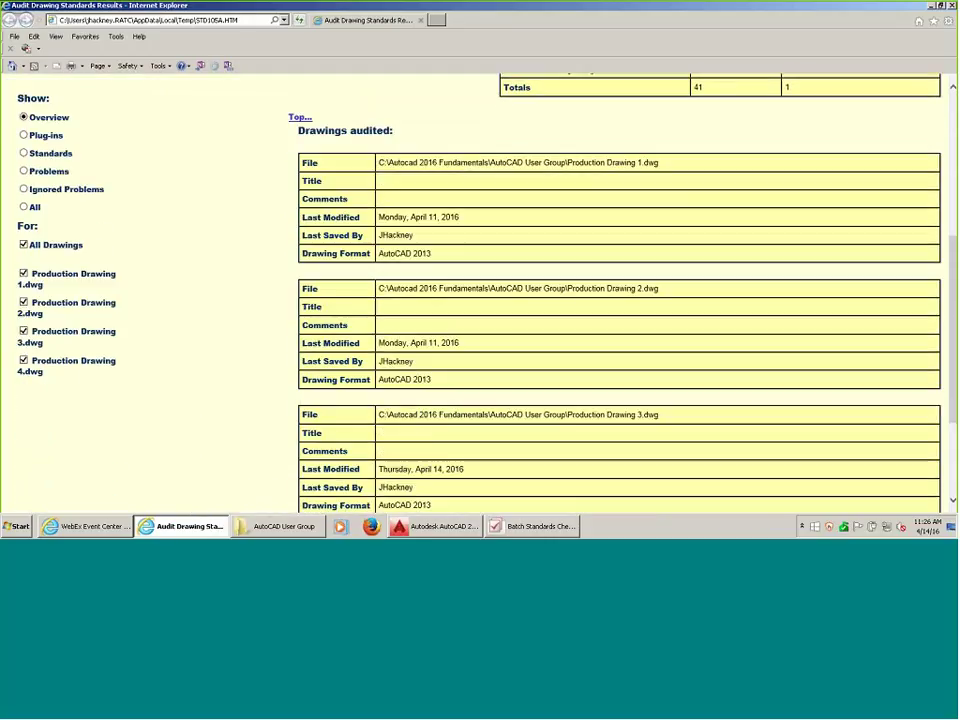
{"action": "left_click", "coordinate": [24, 135]}
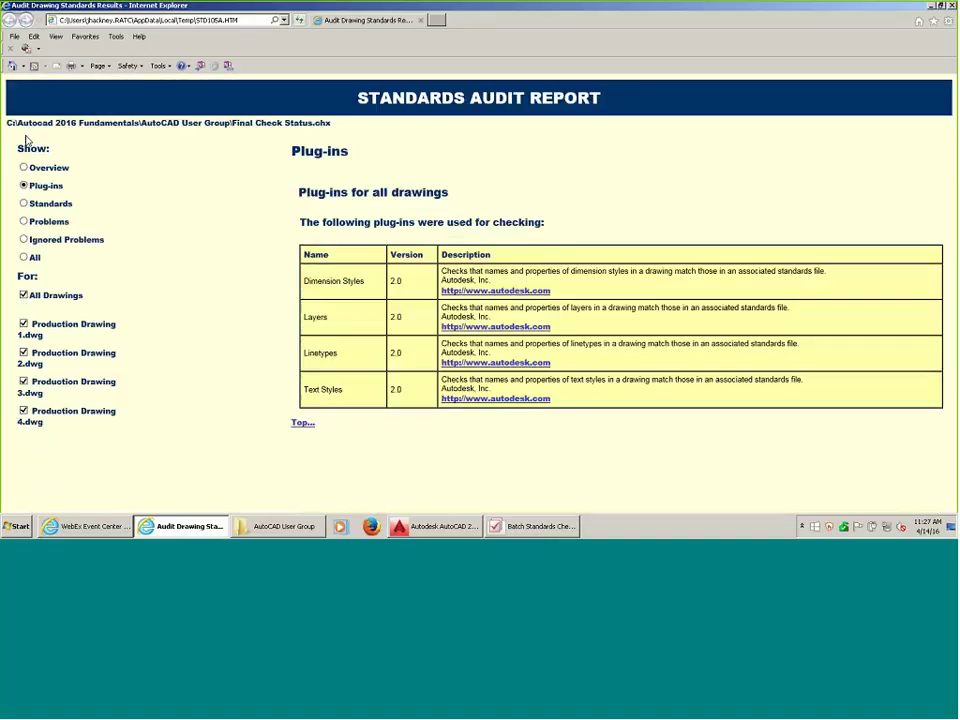
Show the report's standards section and examine the dimension style settings stored in Company Standards Drawing - ALTERNATE.dws.
{"action": "left_click", "coordinate": [24, 203]}
{"action": "scroll", "coordinate": [150, 270], "scroll_direction": "down", "scroll_amount": 3}
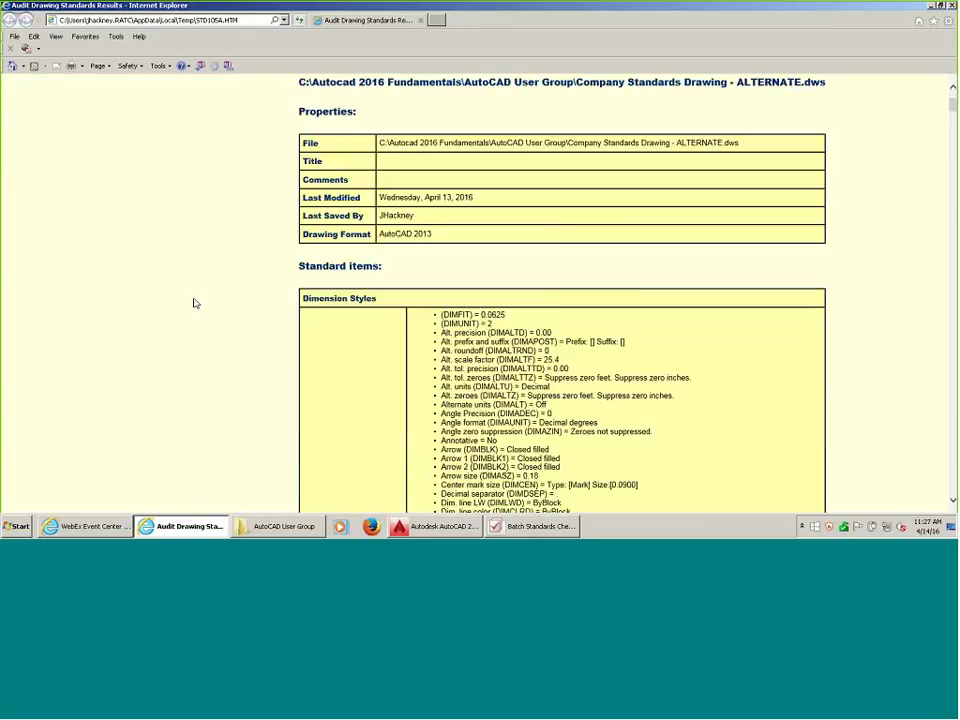
{"action": "scroll", "coordinate": [197, 308], "scroll_direction": "down", "scroll_amount": 10}
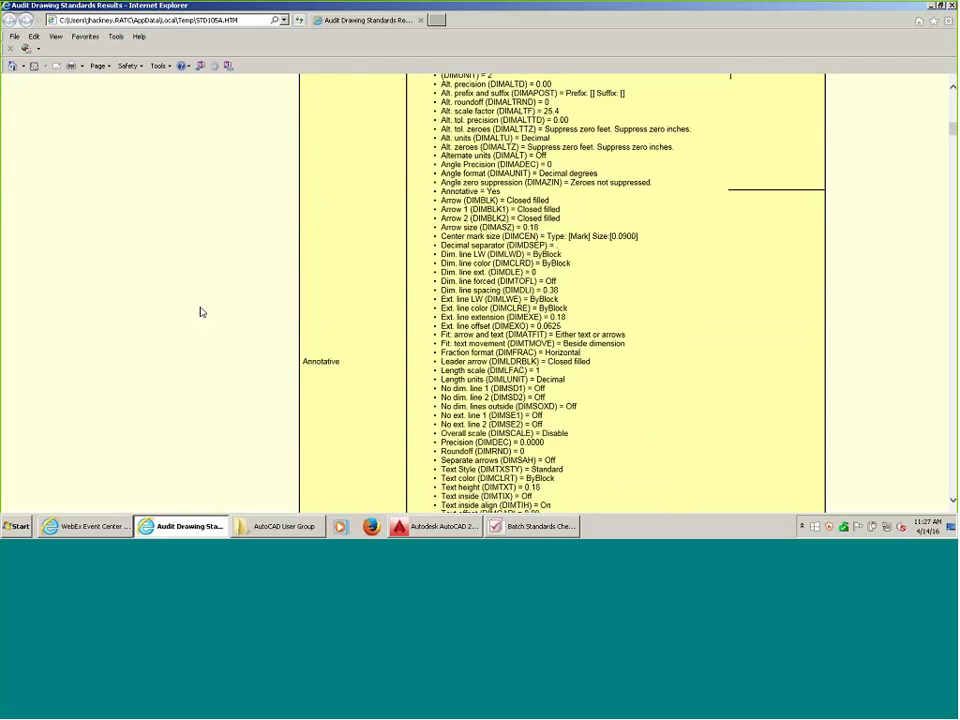
{"action": "scroll", "coordinate": [200, 312], "scroll_direction": "down", "scroll_amount": 8}
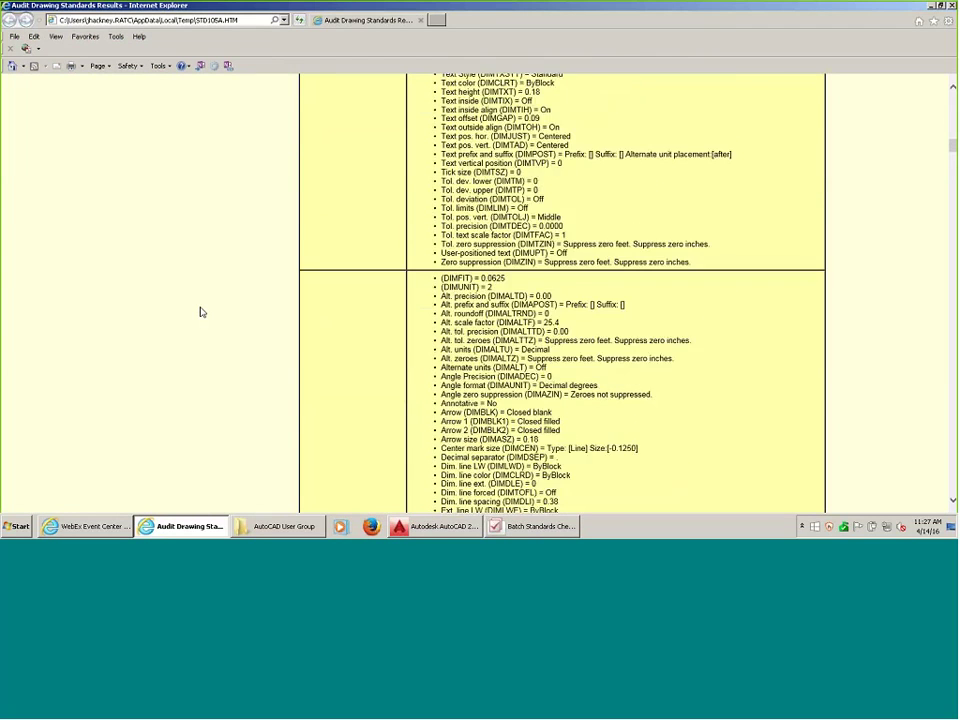
{"action": "scroll", "coordinate": [200, 312], "scroll_direction": "down", "scroll_amount": 4}
{"action": "scroll", "coordinate": [200, 312], "scroll_direction": "up", "scroll_amount": 5}
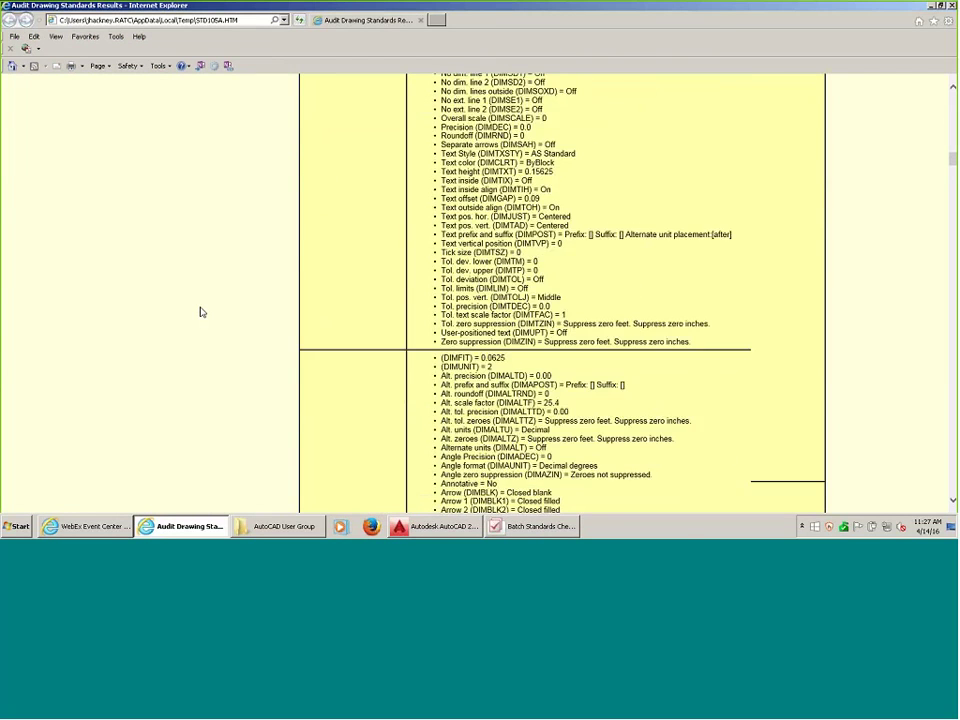
{"action": "scroll", "coordinate": [200, 312], "scroll_direction": "down", "scroll_amount": 6}
{"action": "scroll", "coordinate": [200, 312], "scroll_direction": "up", "scroll_amount": 14}
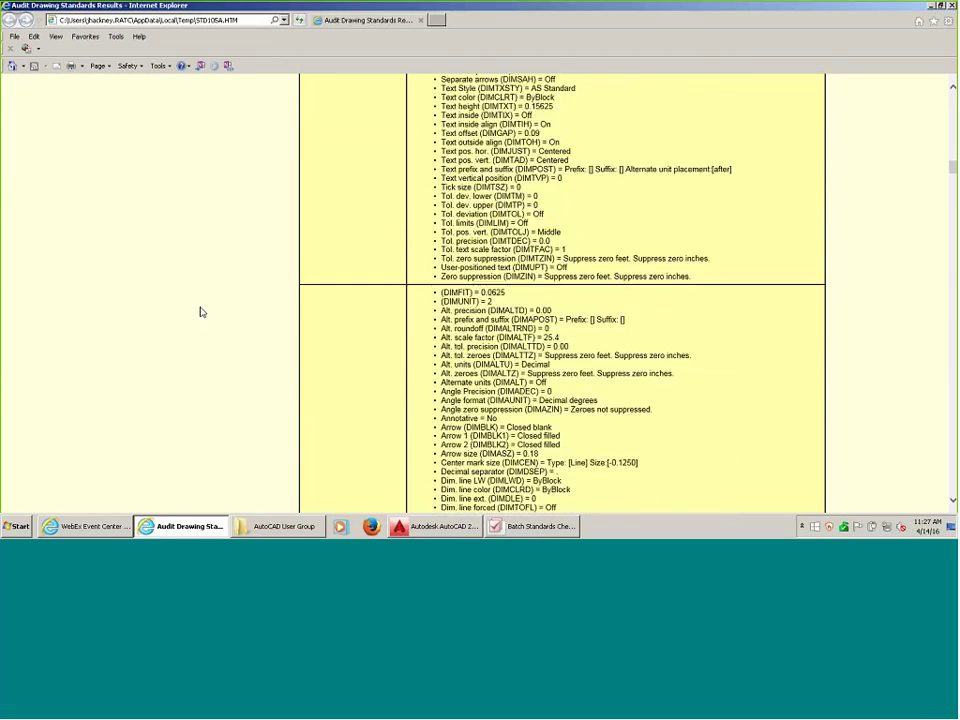
{"action": "scroll", "coordinate": [200, 312], "scroll_direction": "up", "scroll_amount": 12}
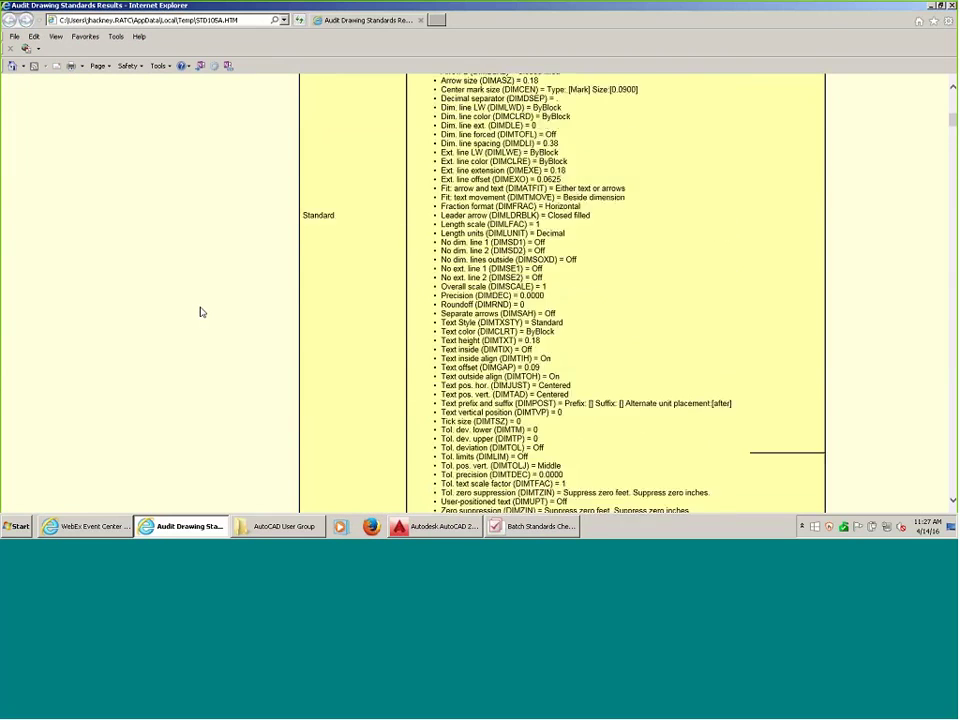
{"action": "scroll", "coordinate": [200, 312], "scroll_direction": "down", "scroll_amount": 20}
{"action": "scroll", "coordinate": [200, 312], "scroll_direction": "down", "scroll_amount": 11}
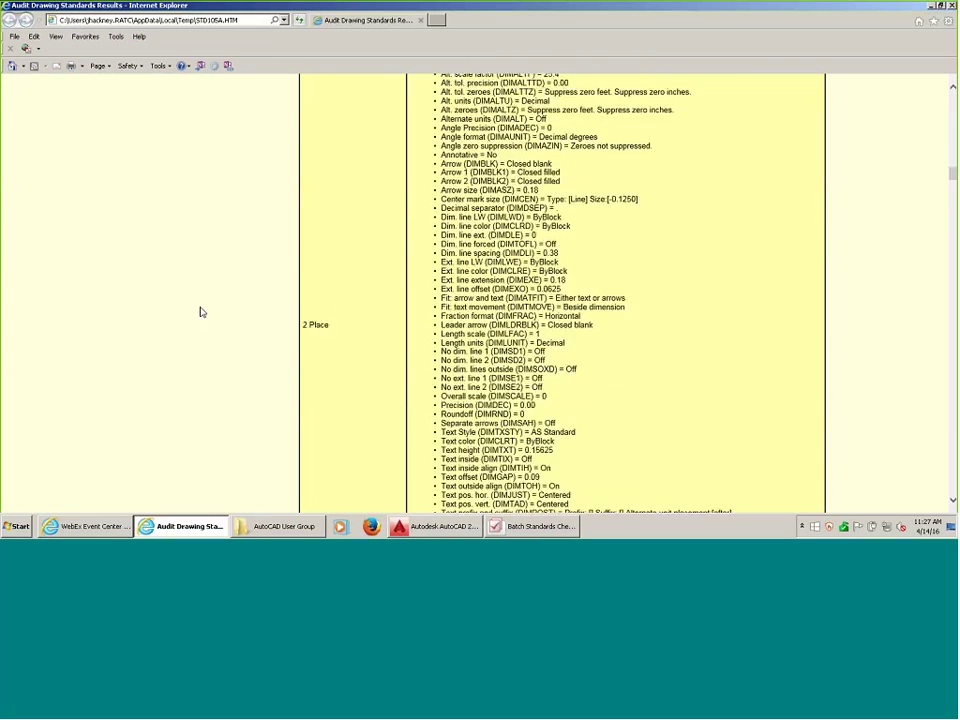
{"action": "scroll", "coordinate": [200, 312], "scroll_direction": "down", "scroll_amount": 20}
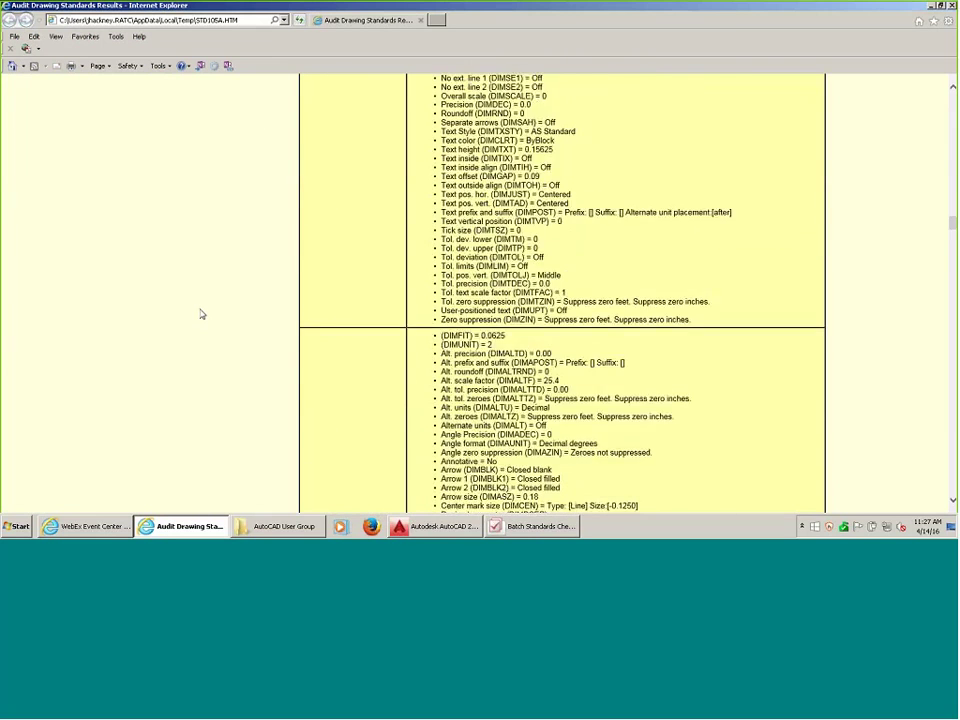
{"action": "scroll", "coordinate": [200, 314], "scroll_direction": "down", "scroll_amount": 20}
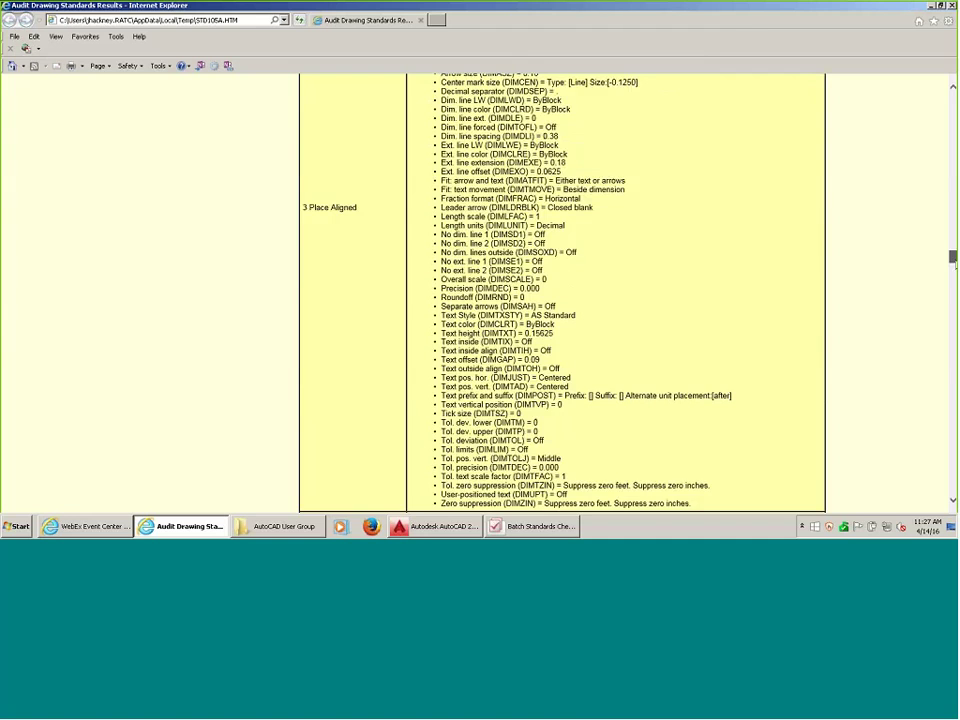
{"action": "scroll", "coordinate": [562, 293], "scroll_direction": "down", "scroll_amount": 20}
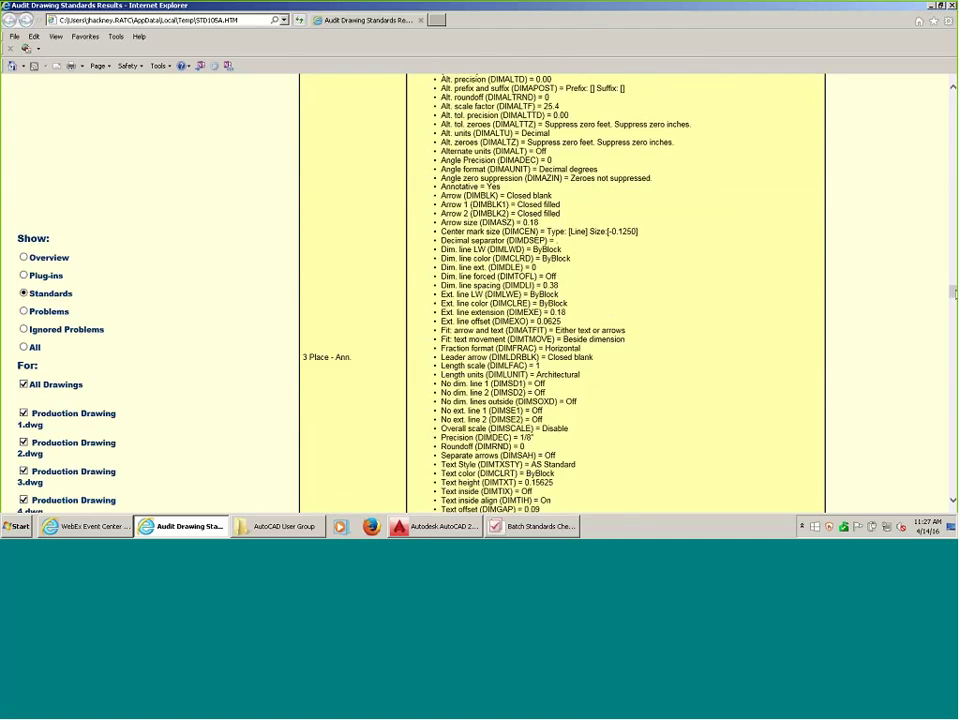
{"action": "scroll", "coordinate": [26, 313], "scroll_direction": "down", "scroll_amount": 15}
Examine the report's problems for Production Drawing 3 and 4, comparing current and standard values for dimension styles, layers and linetypes.
{"action": "scroll", "coordinate": [212, 236], "scroll_direction": "up", "scroll_amount": 2}
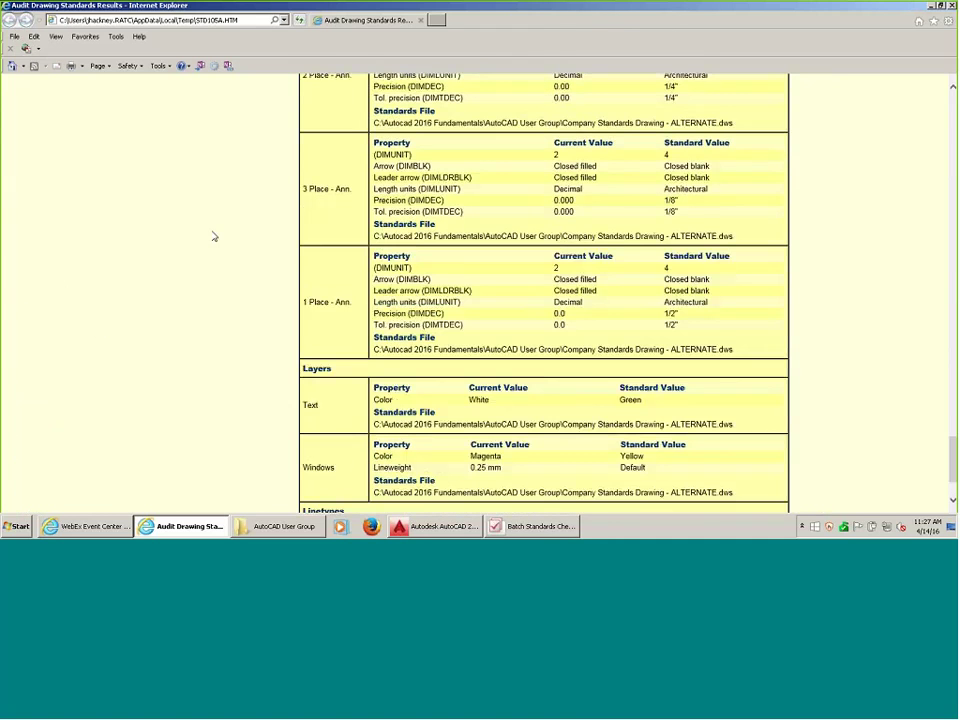
{"action": "scroll", "coordinate": [212, 236], "scroll_direction": "up", "scroll_amount": 10}
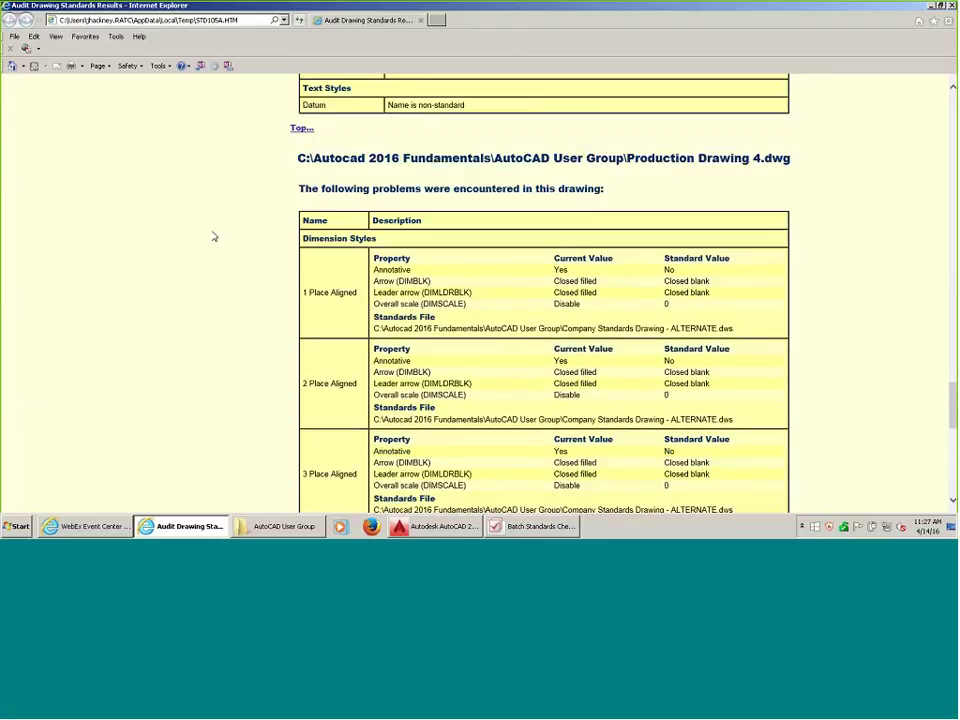
{"action": "scroll", "coordinate": [213, 236], "scroll_direction": "down", "scroll_amount": 3}
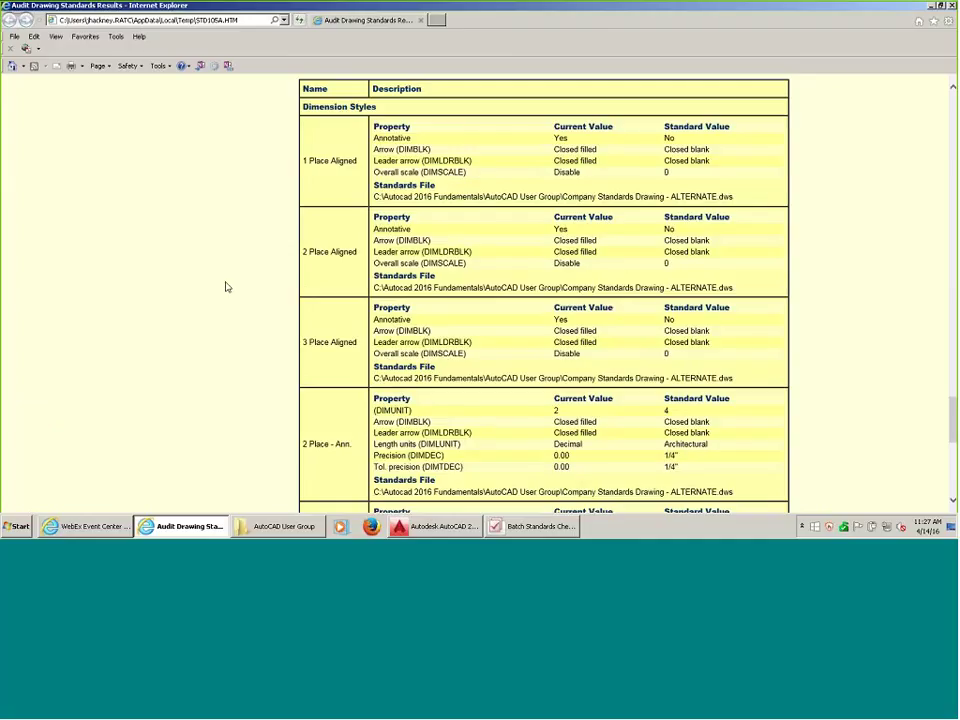
{"action": "scroll", "coordinate": [210, 251], "scroll_direction": "down", "scroll_amount": 5}
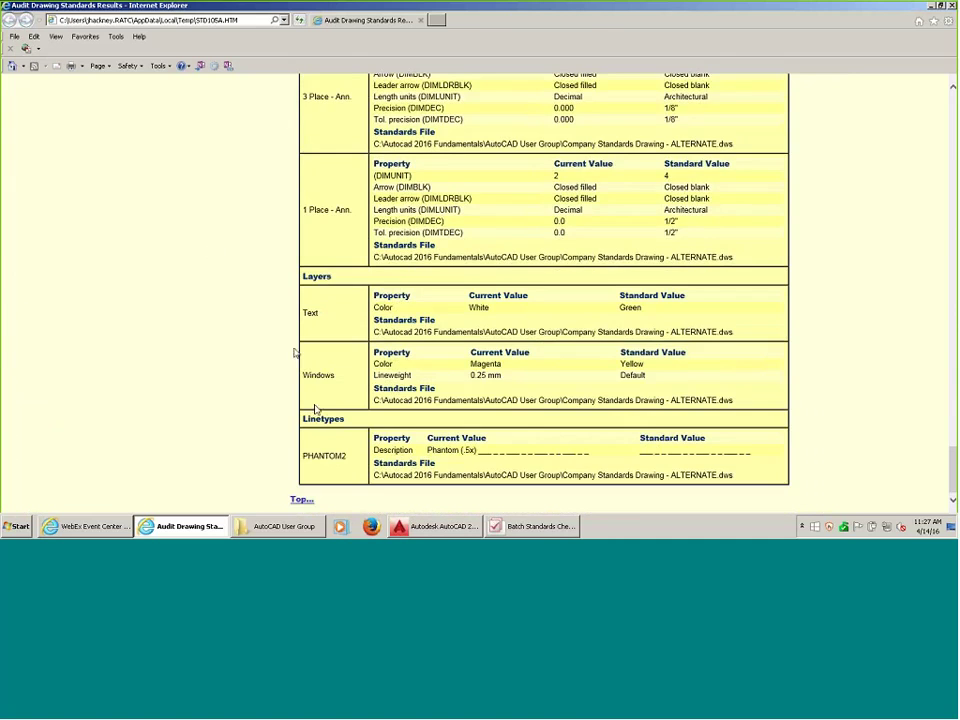
{"action": "scroll", "coordinate": [270, 220], "scroll_direction": "up", "scroll_amount": 4}
{"action": "scroll", "coordinate": [262, 240], "scroll_direction": "down", "scroll_amount": 4}
{"action": "scroll", "coordinate": [255, 253], "scroll_direction": "up", "scroll_amount": 7}
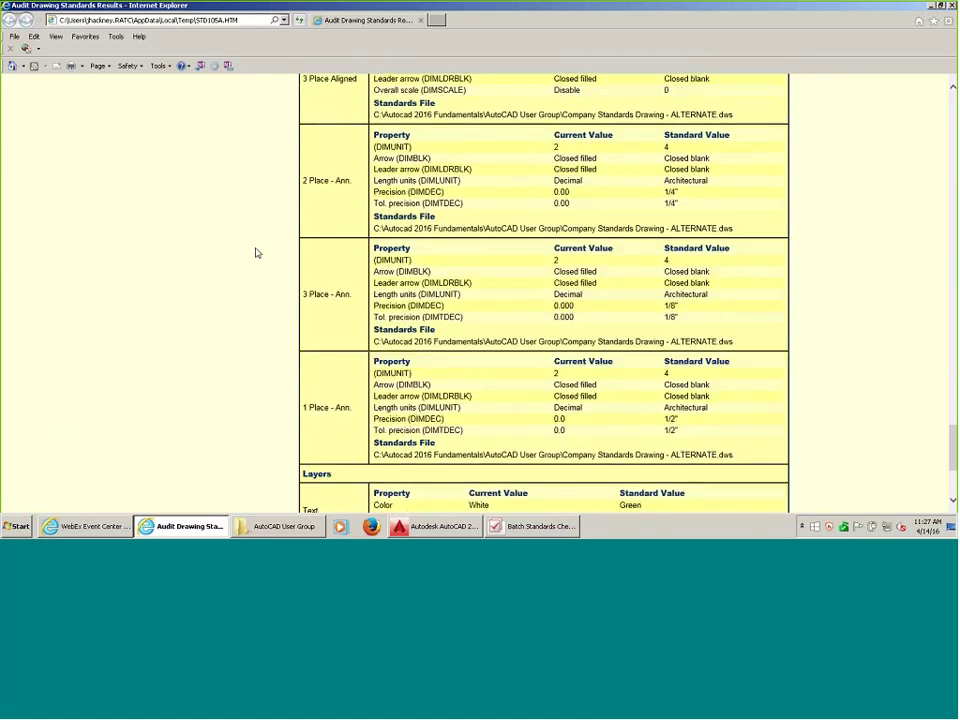
{"action": "scroll", "coordinate": [252, 262], "scroll_direction": "up", "scroll_amount": 3}
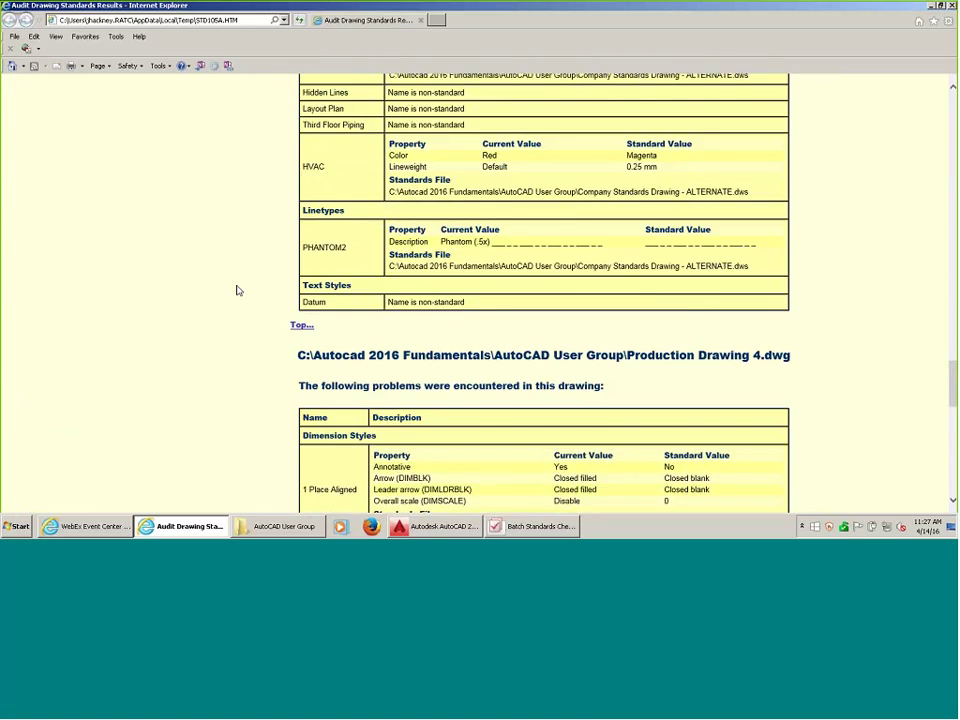
{"action": "scroll", "coordinate": [237, 290], "scroll_direction": "up", "scroll_amount": 12}
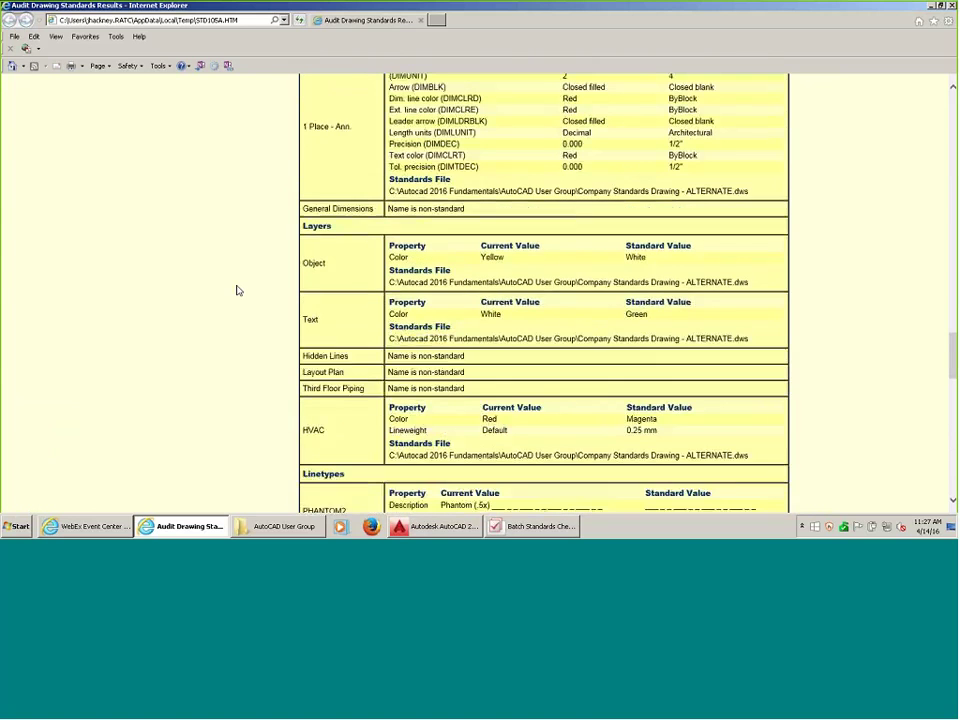
Review the ignored problems for all drawings in the audit report and close the report.
{"action": "scroll", "coordinate": [237, 290], "scroll_direction": "up", "scroll_amount": 3}
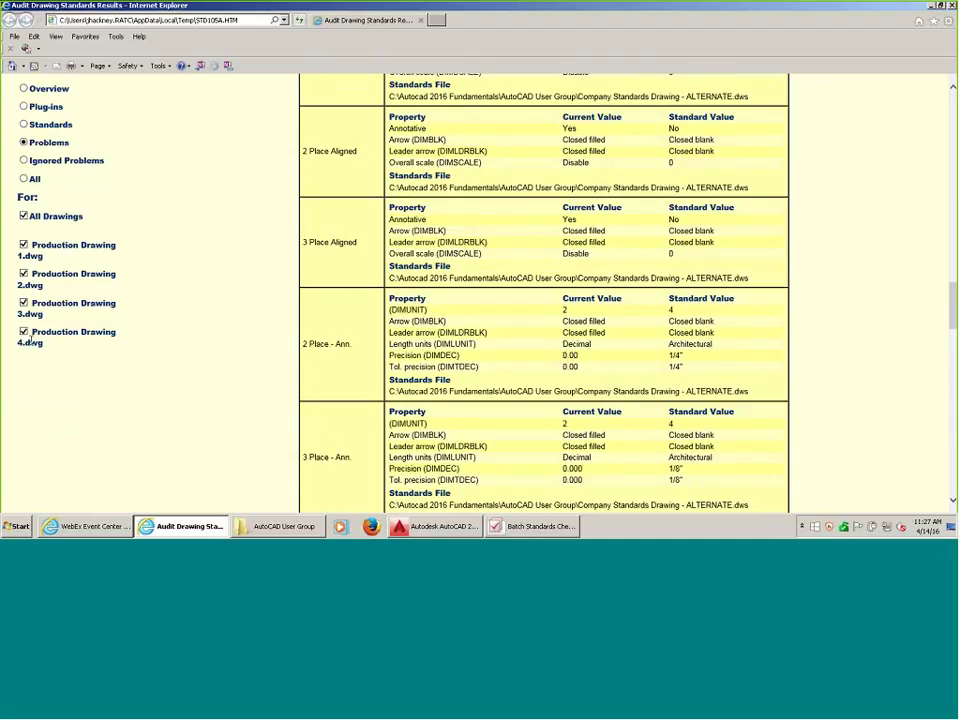
{"action": "left_click", "coordinate": [41, 162]}
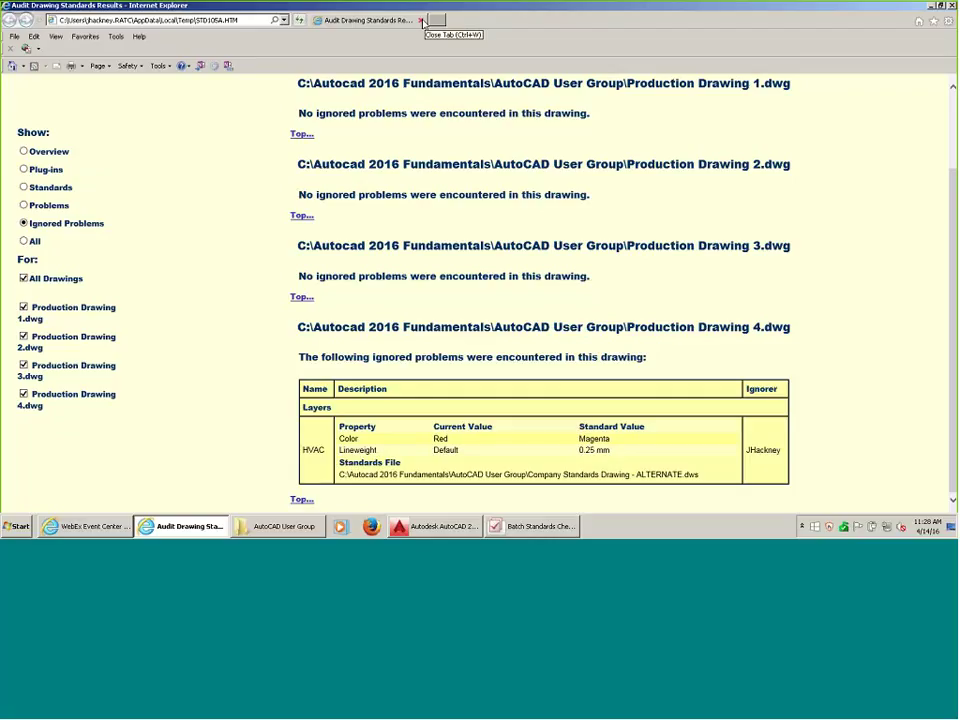
{"action": "left_click", "coordinate": [422, 20]}
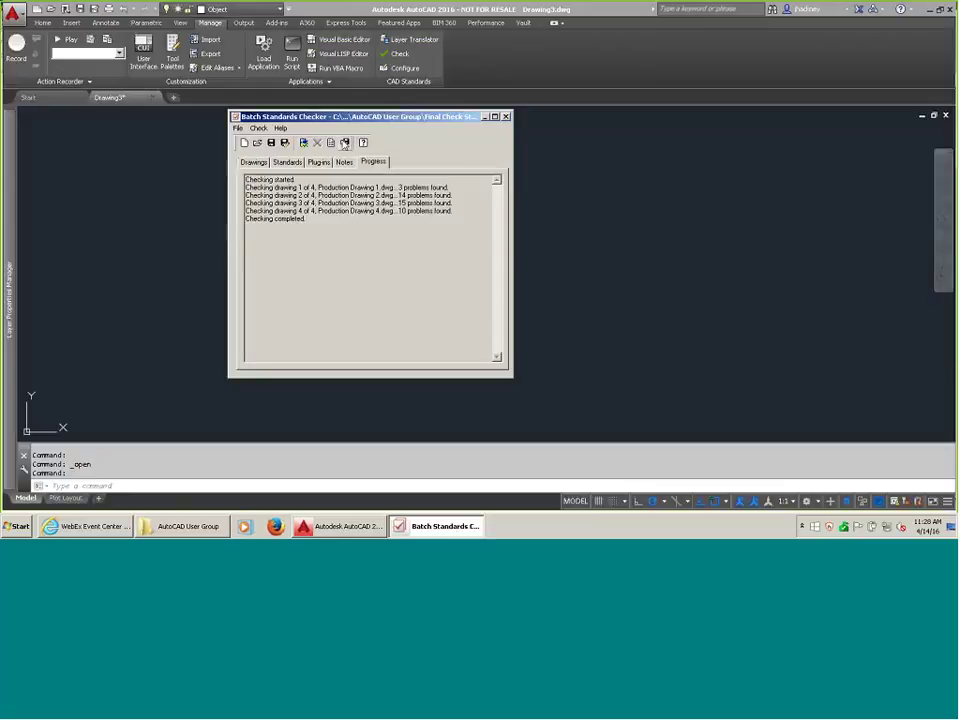
View the export options for the Final Check Status report, cancel without saving, and close the Batch Standards Checker.
{"action": "left_click", "coordinate": [344, 143]}
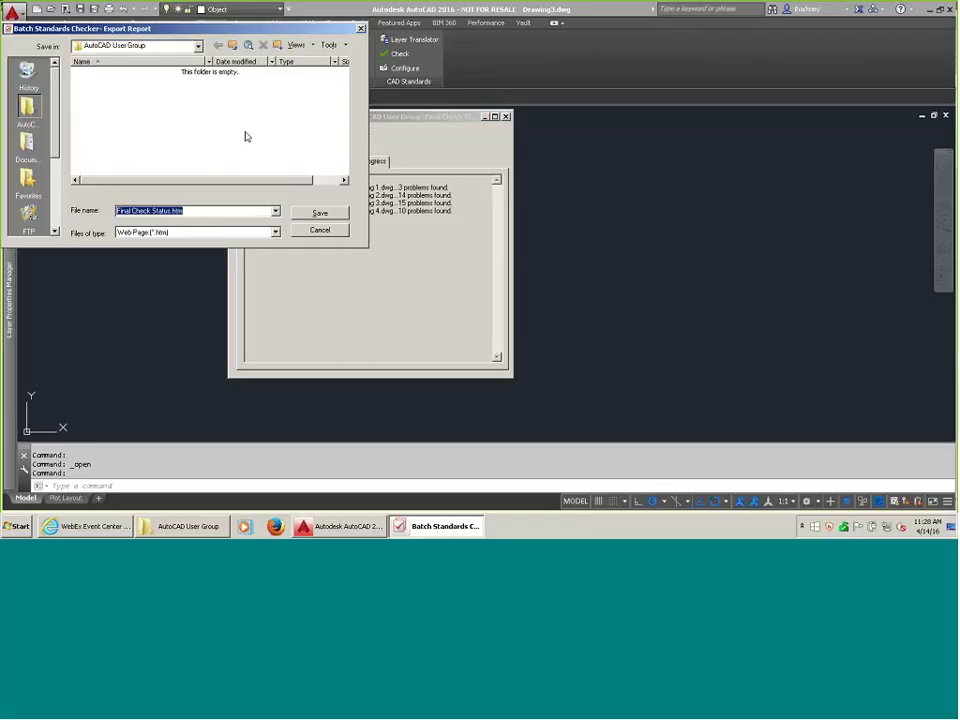
{"action": "left_click", "coordinate": [318, 230]}
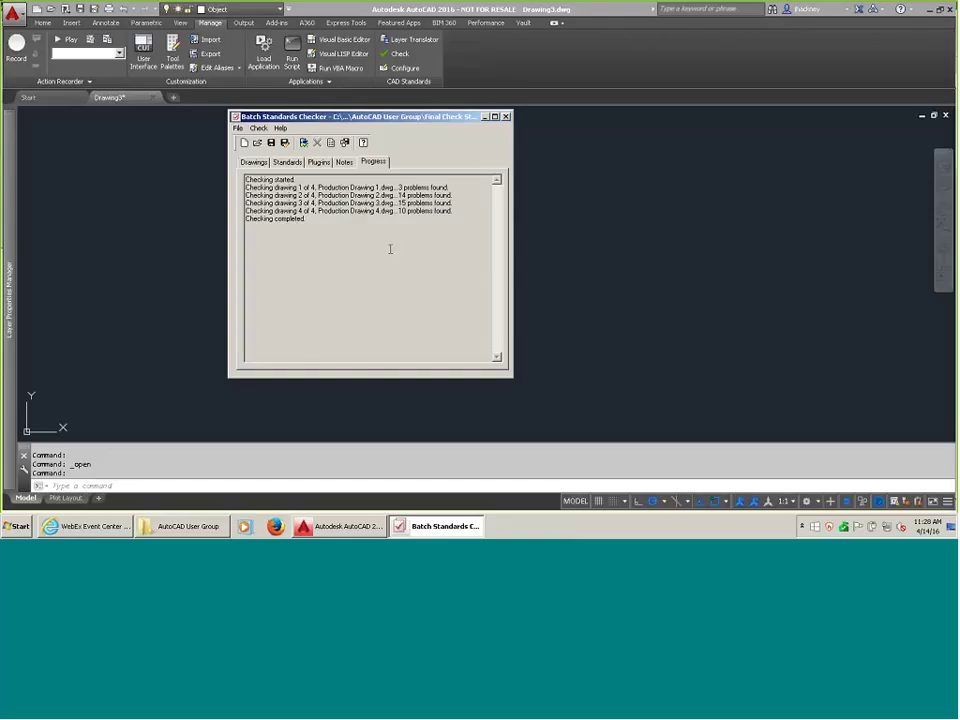
{"action": "left_click", "coordinate": [514, 198]}
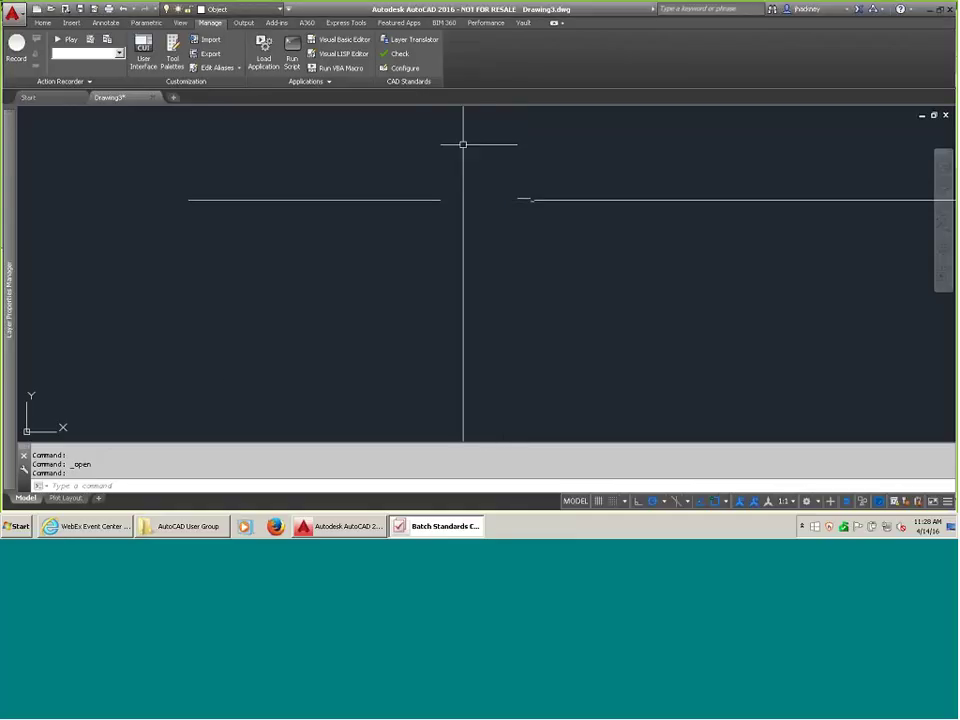
{"action": "left_click", "coordinate": [414, 41]}
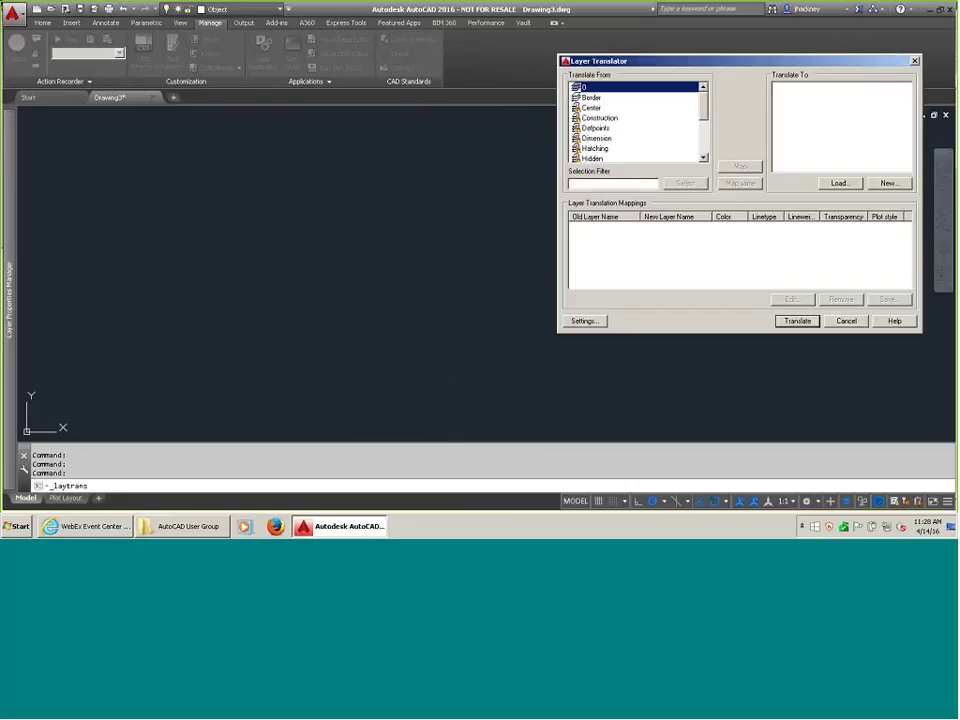
{"action": "left_click_drag", "start_coordinate": [650, 64], "coordinate": [290, 68]}
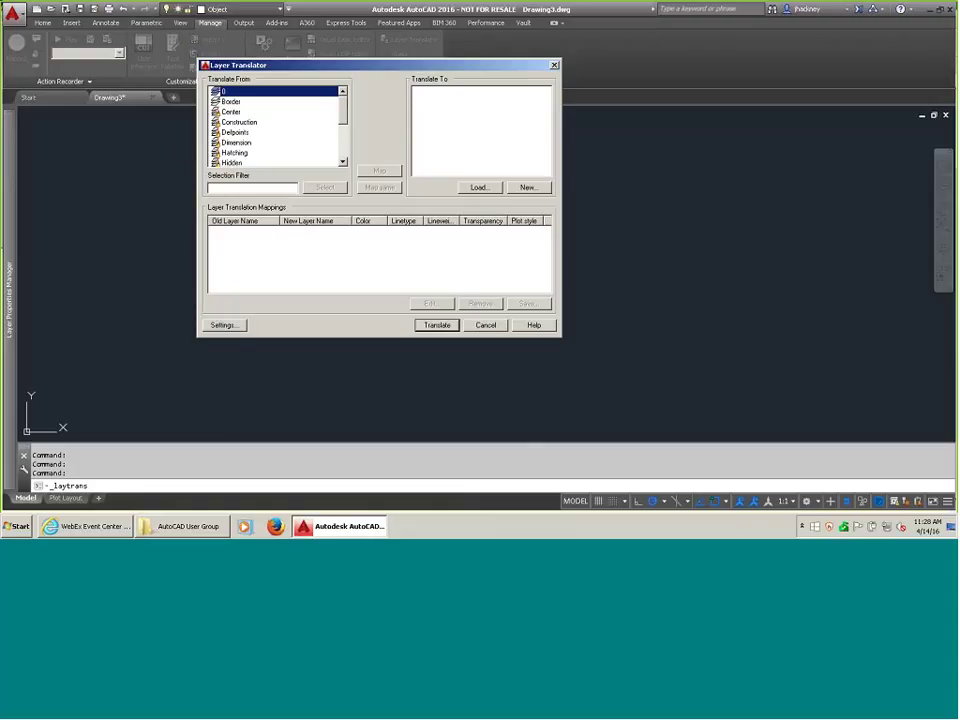
{"action": "left_click", "coordinate": [485, 325]}
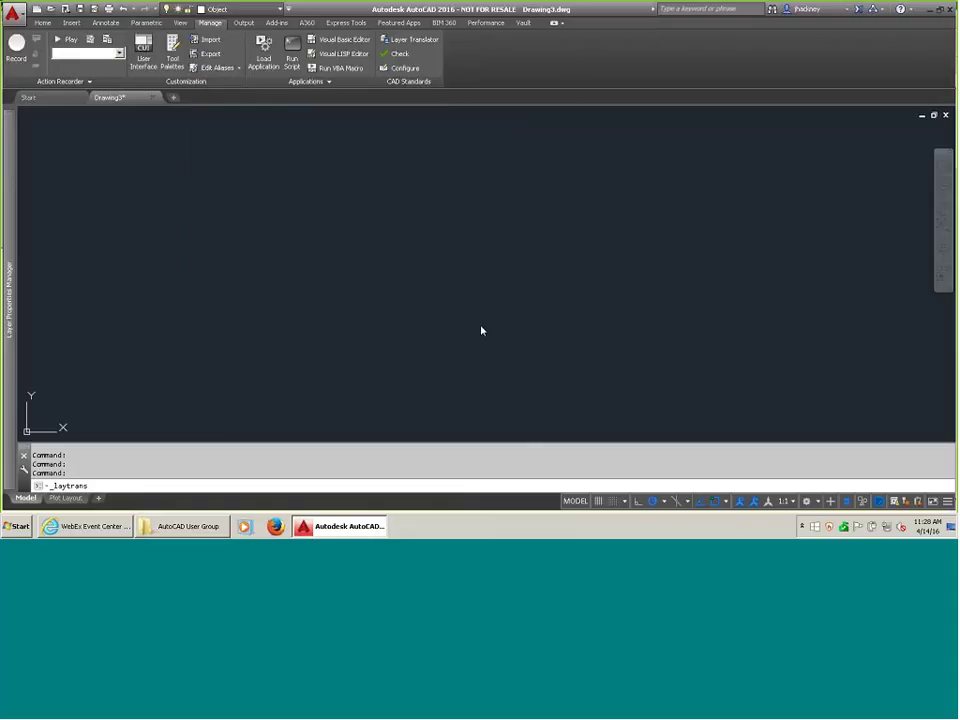
Open Production Drawing 4.dwg from the AutoCAD User Group folder.
{"action": "left_click", "coordinate": [43, 12]}
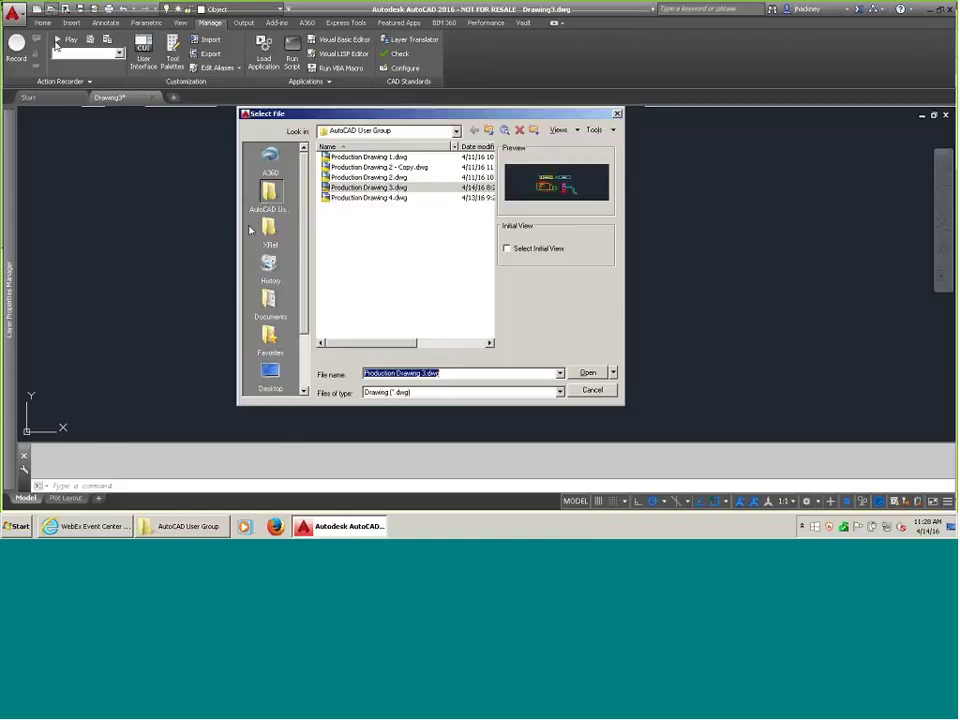
{"action": "left_click", "coordinate": [386, 198]}
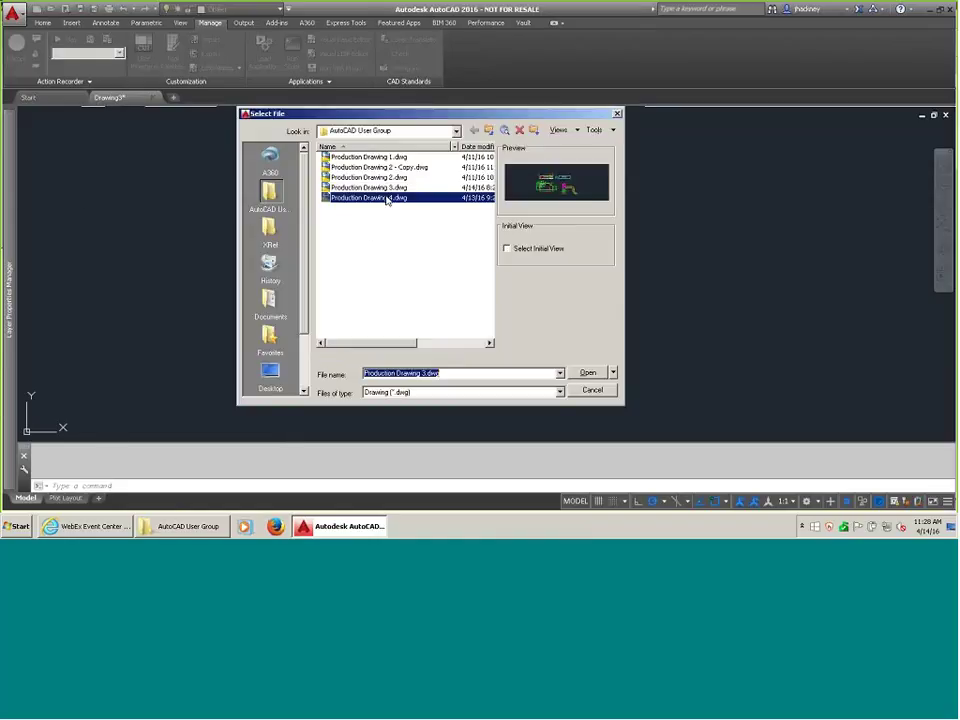
{"action": "left_click", "coordinate": [587, 373]}
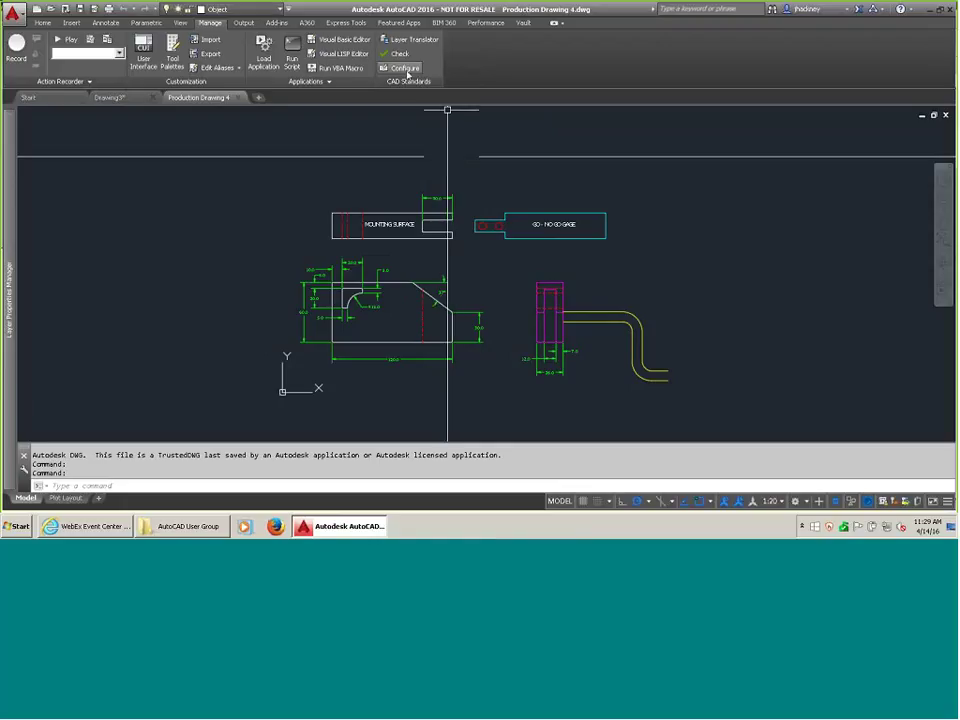
Open the Layer Translator and view the options for the Center layer in the source layer list.
{"action": "left_click", "coordinate": [409, 40]}
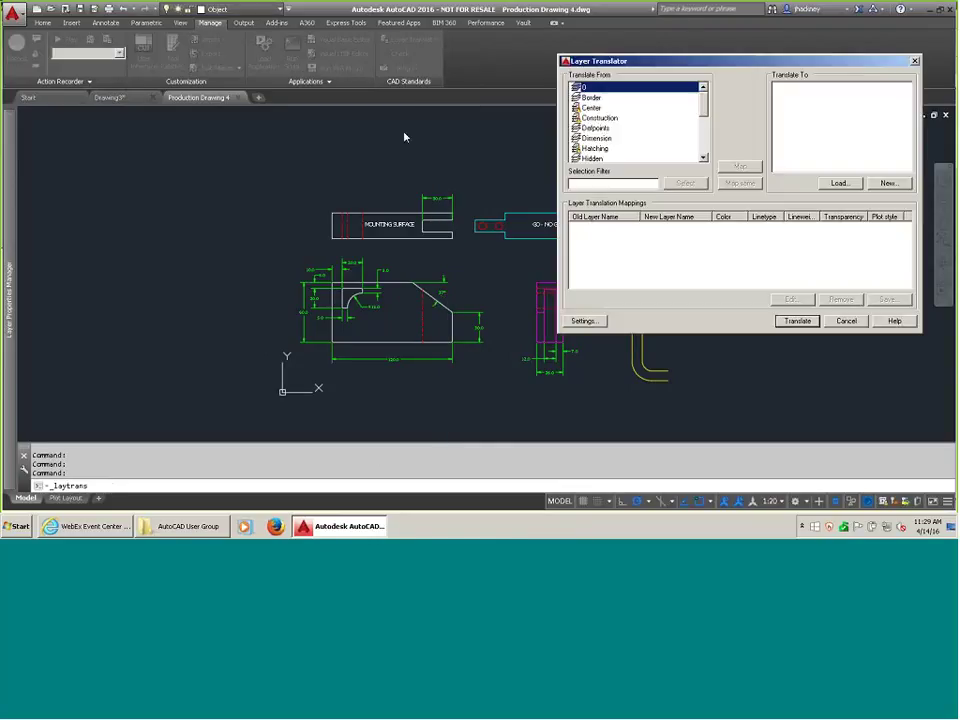
{"action": "left_click_drag", "start_coordinate": [640, 61], "coordinate": [168, 89]}
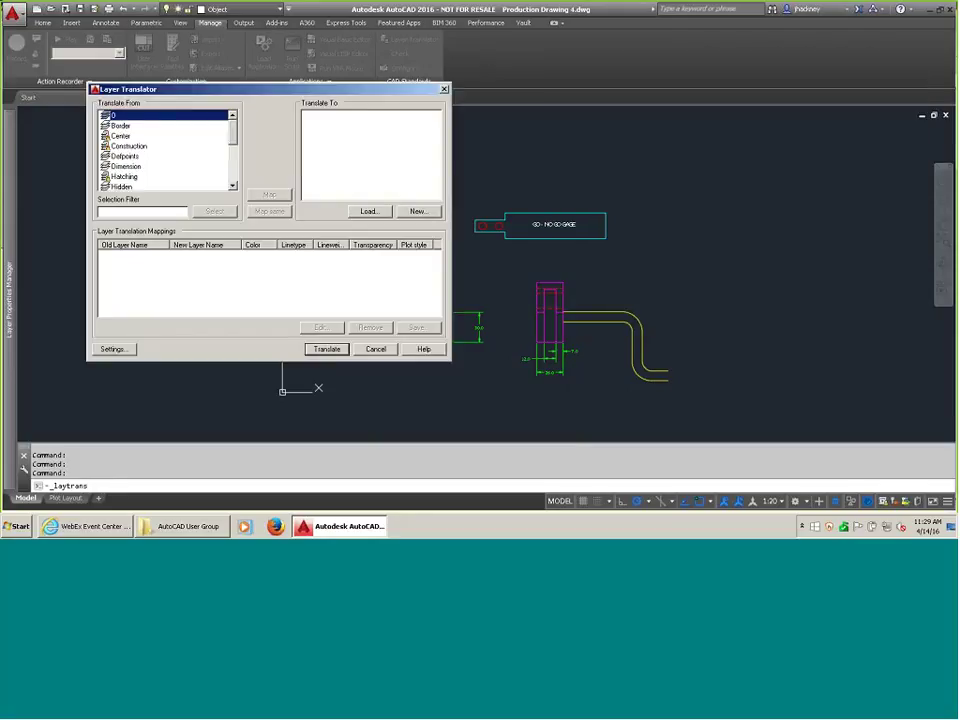
{"action": "scroll", "coordinate": [104, 146], "scroll_direction": "down", "scroll_amount": 2}
{"action": "scroll", "coordinate": [104, 146], "scroll_direction": "up", "scroll_amount": 2}
{"action": "left_click", "coordinate": [119, 136]}
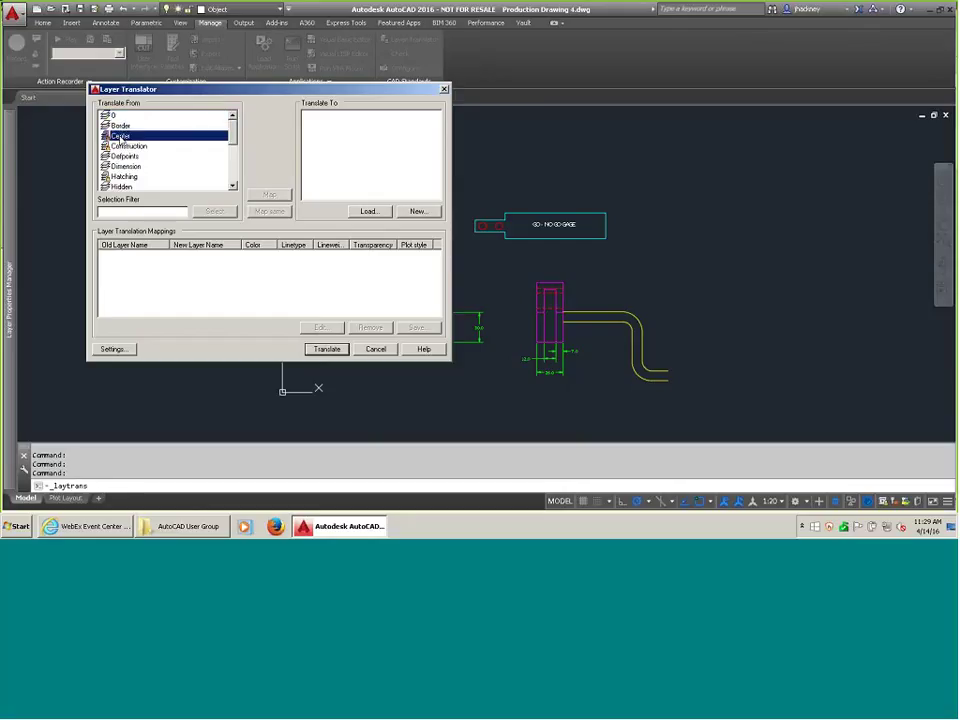
{"action": "right_click", "coordinate": [119, 137]}
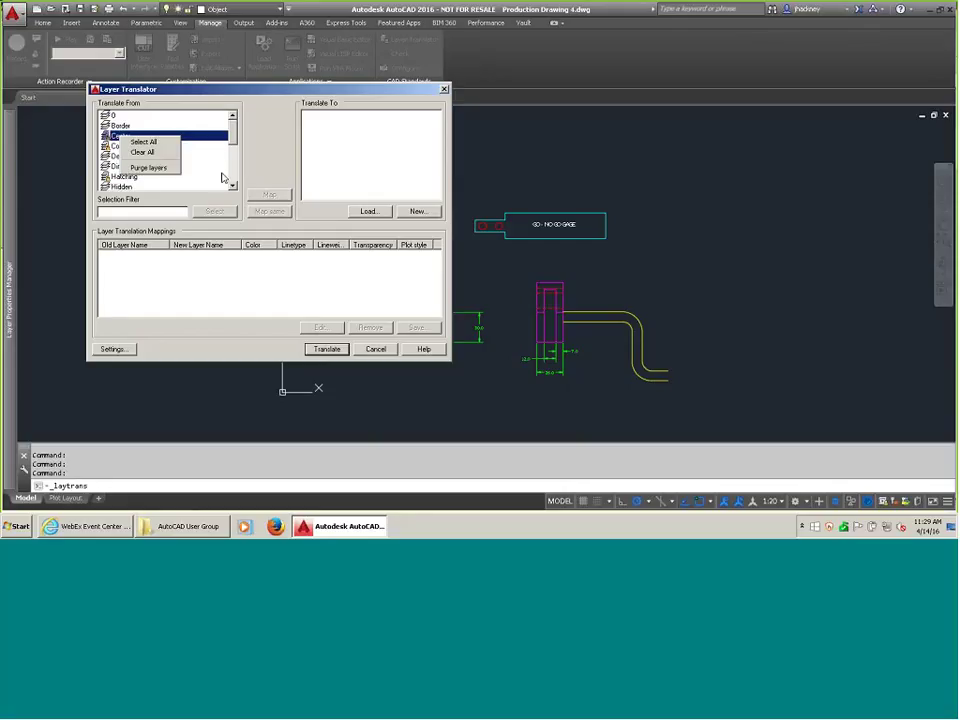
{"action": "left_click", "coordinate": [261, 168]}
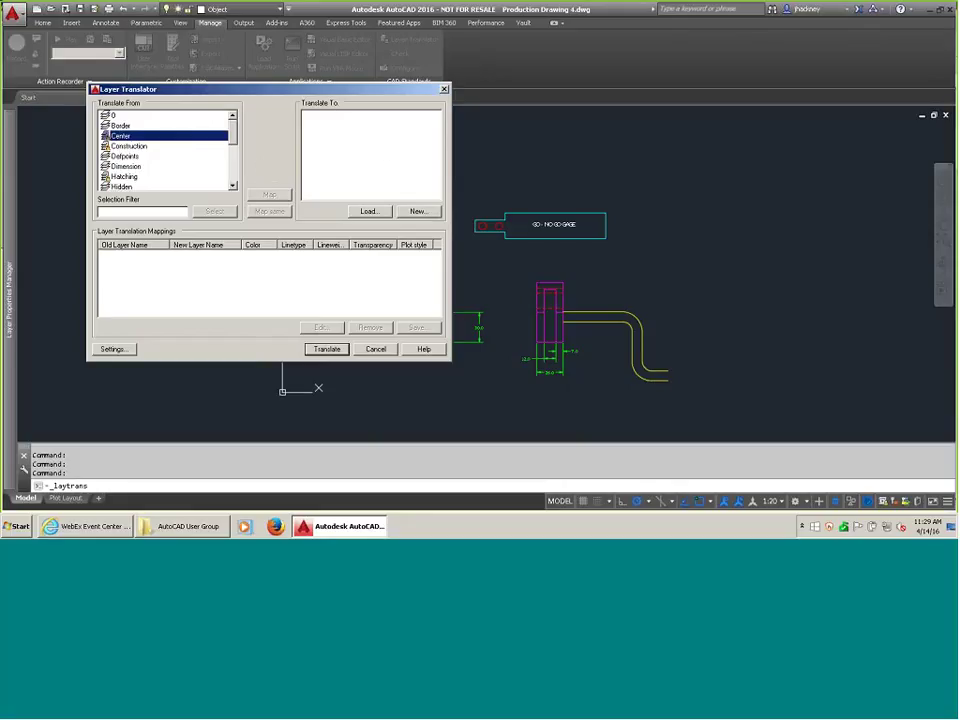
Load the target layers from Company Standards Drawing.dws and map all layers with matching names.
{"action": "left_click", "coordinate": [369, 211]}
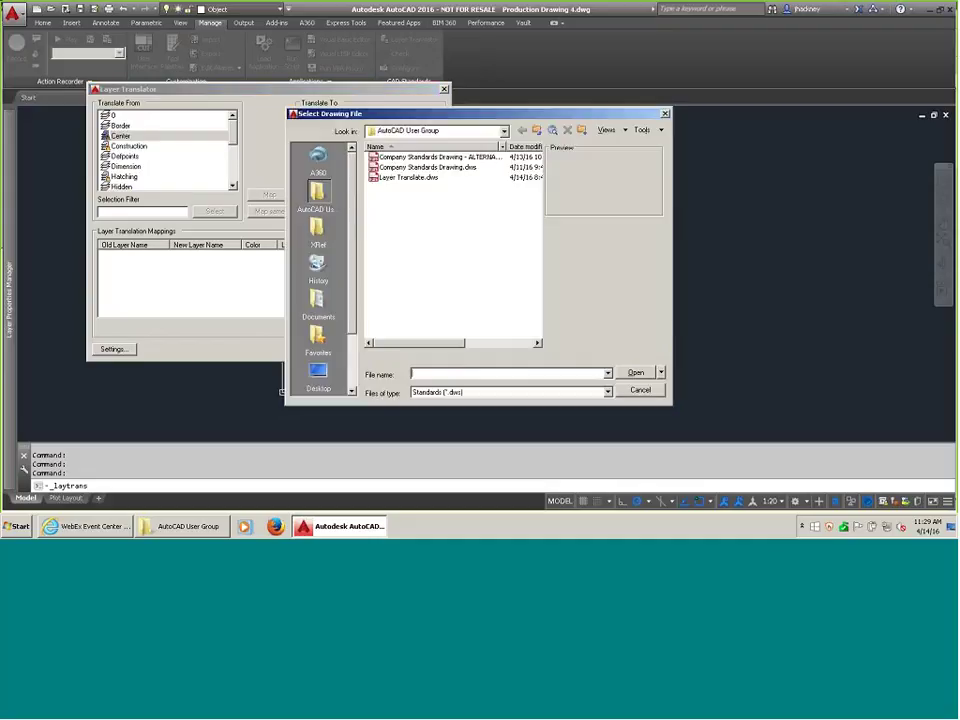
{"action": "left_click", "coordinate": [436, 167]}
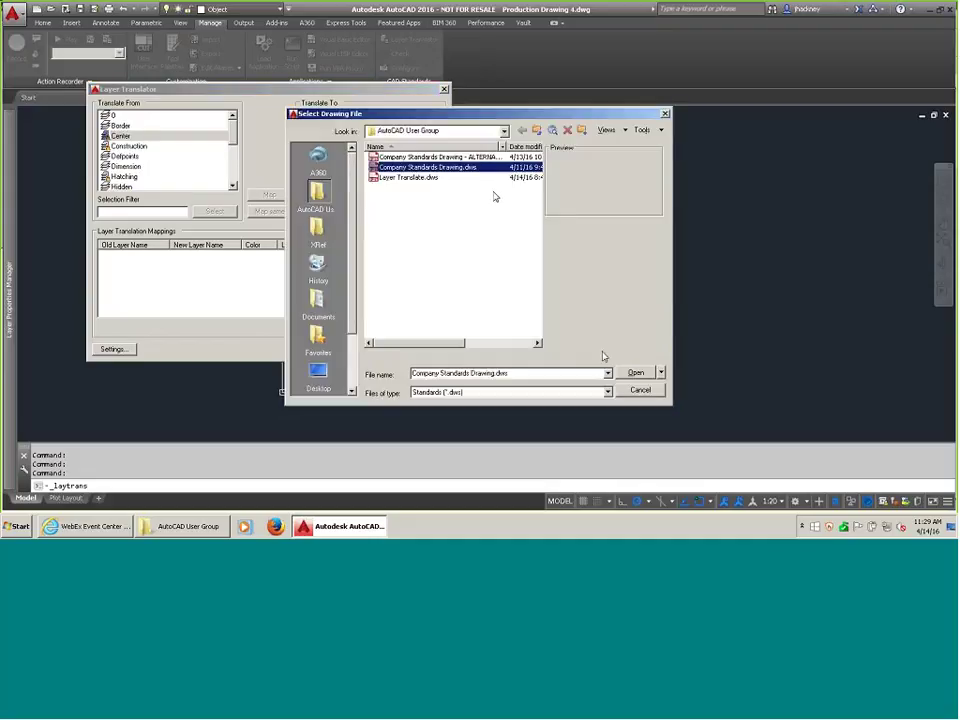
{"action": "left_click", "coordinate": [635, 372]}
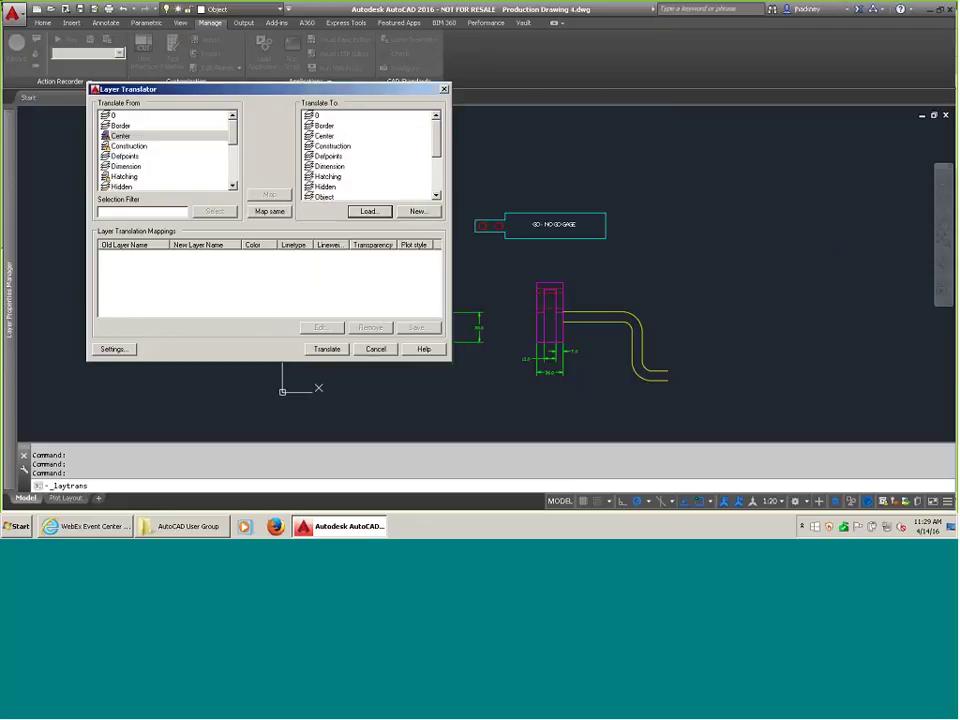
{"action": "left_click", "coordinate": [268, 213]}
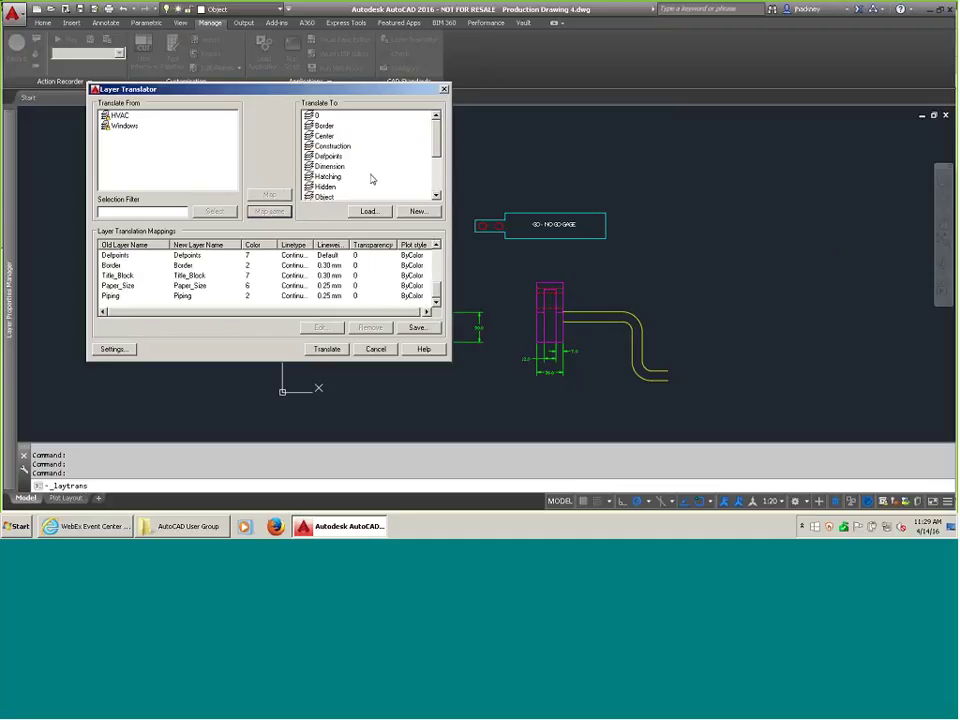
{"action": "left_click_drag", "start_coordinate": [436, 296], "coordinate": [436, 262]}
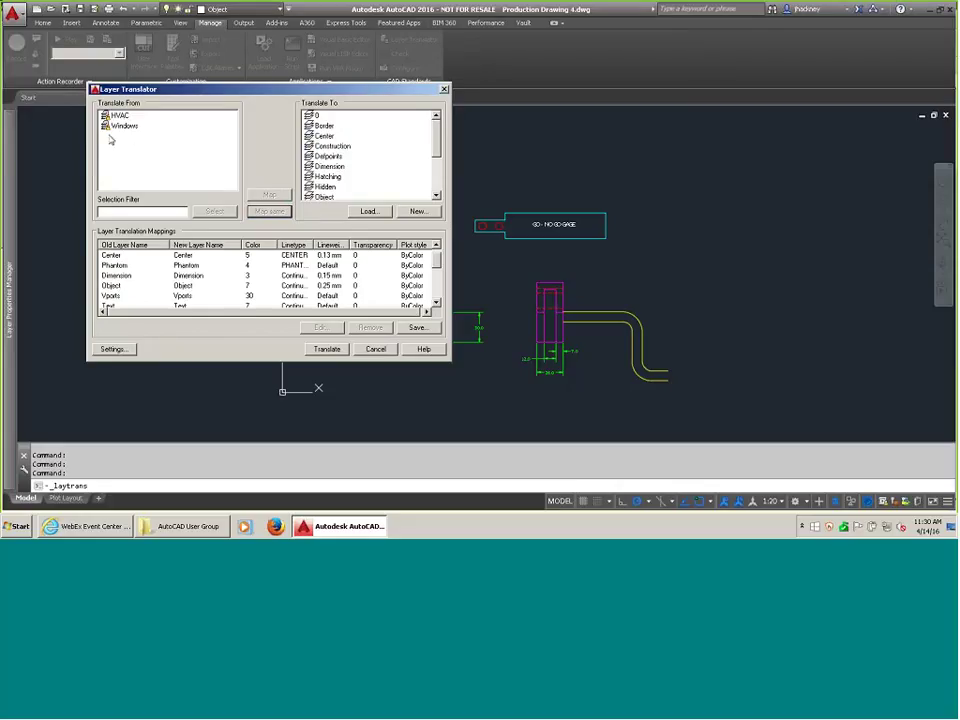
Create a target layer named HVAC with red color and 0.25 mm lineweight, and map the source HVAC layer to it.
{"action": "left_click", "coordinate": [417, 212]}
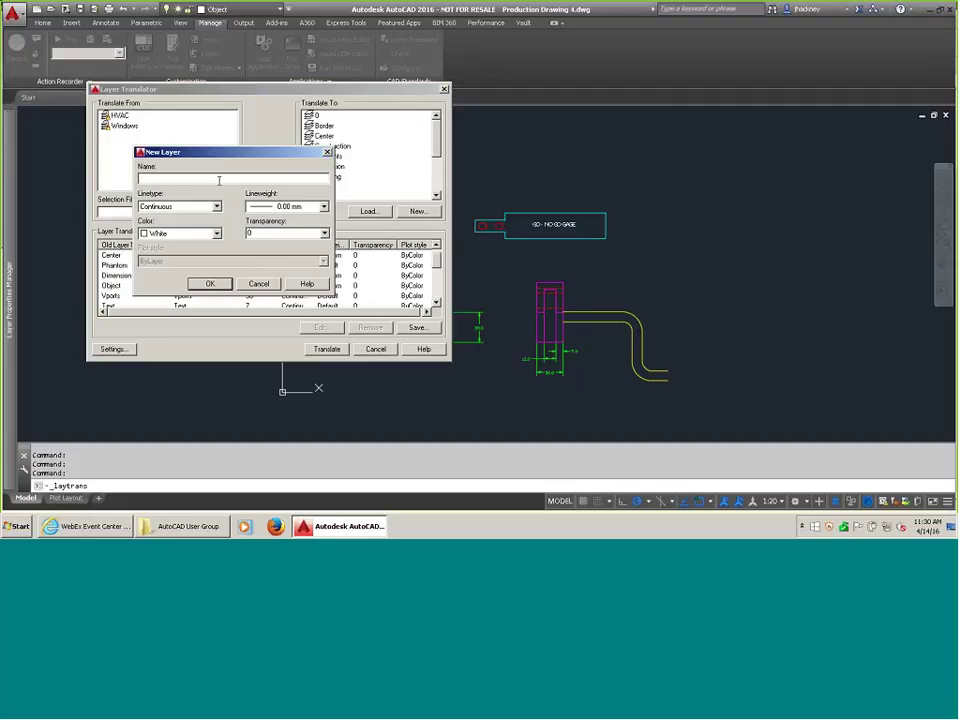
{"action": "type", "text": "HVAC"}
{"action": "left_click", "coordinate": [216, 233]}
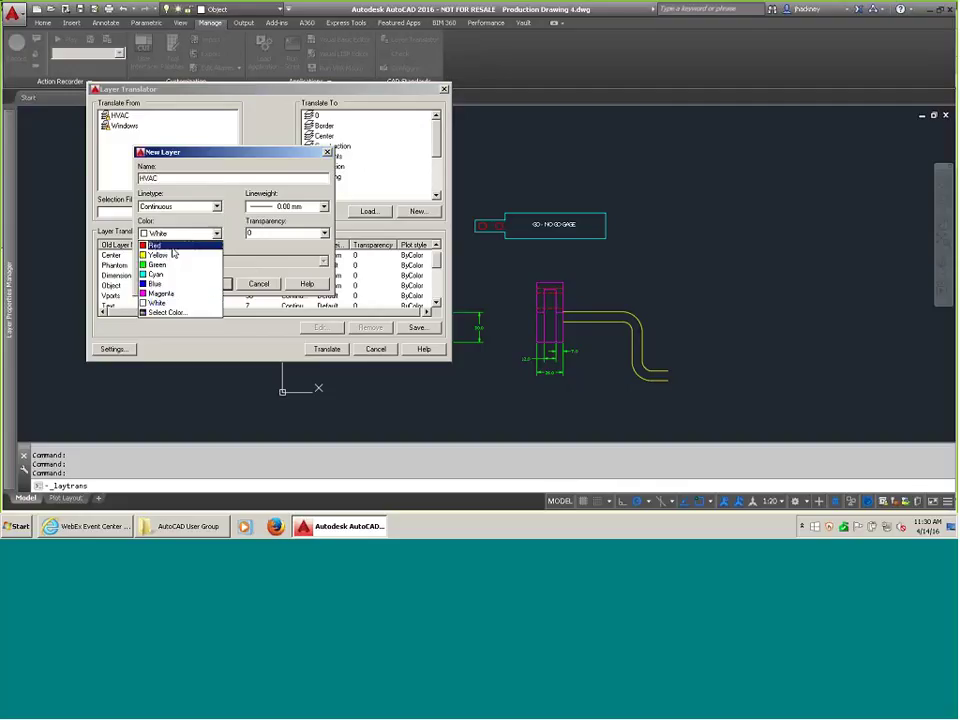
{"action": "left_click", "coordinate": [160, 245]}
{"action": "left_click", "coordinate": [285, 207]}
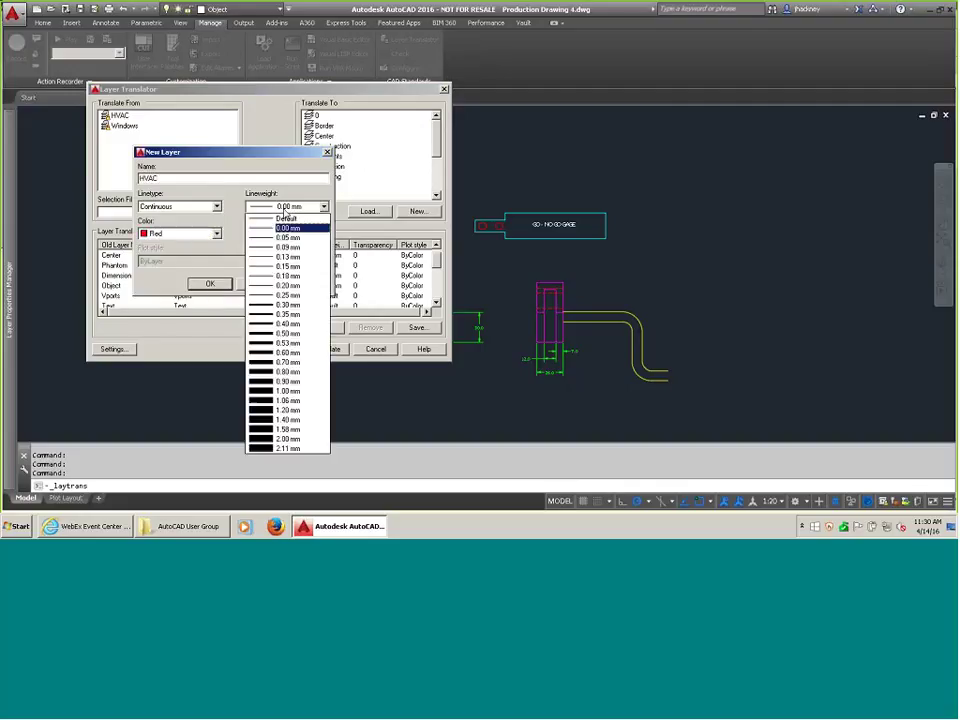
{"action": "left_click", "coordinate": [286, 295]}
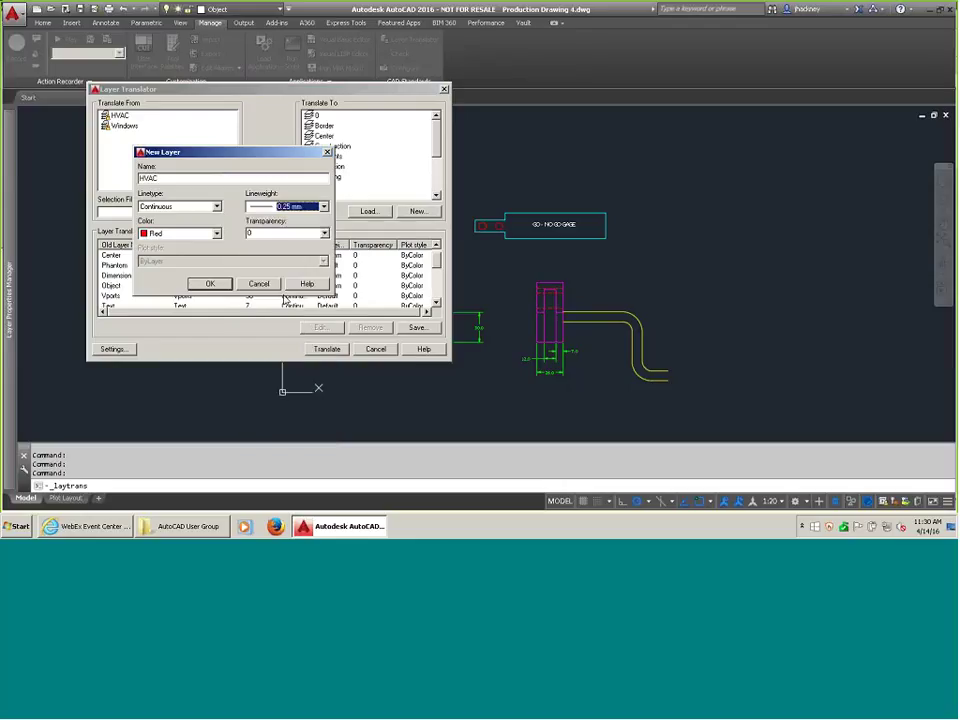
{"action": "left_click", "coordinate": [212, 284]}
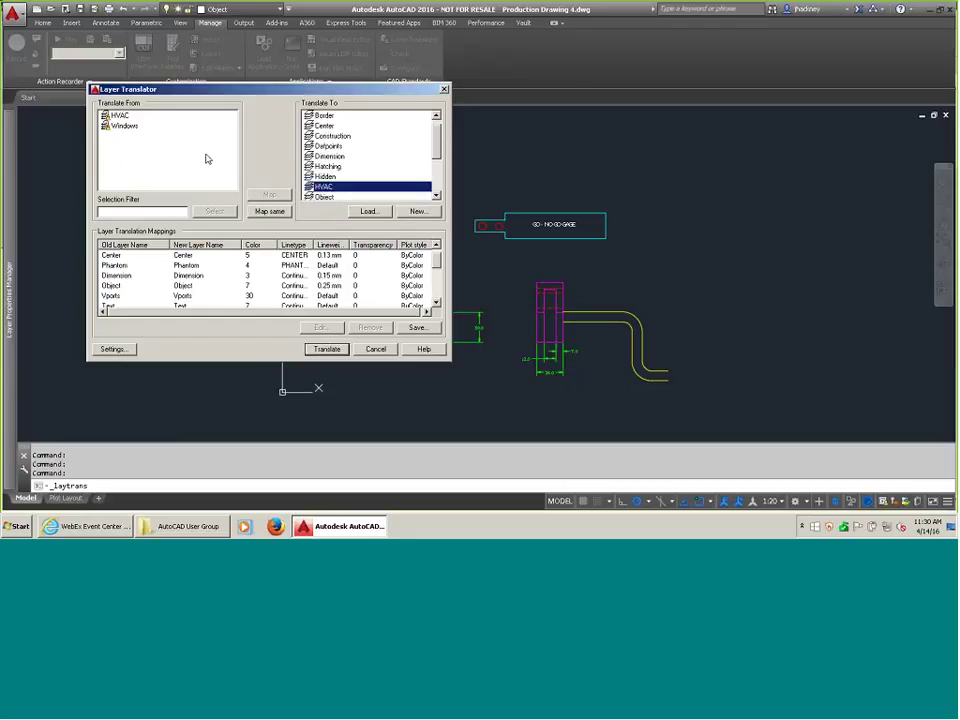
{"action": "left_click", "coordinate": [119, 115]}
{"action": "left_click", "coordinate": [269, 194]}
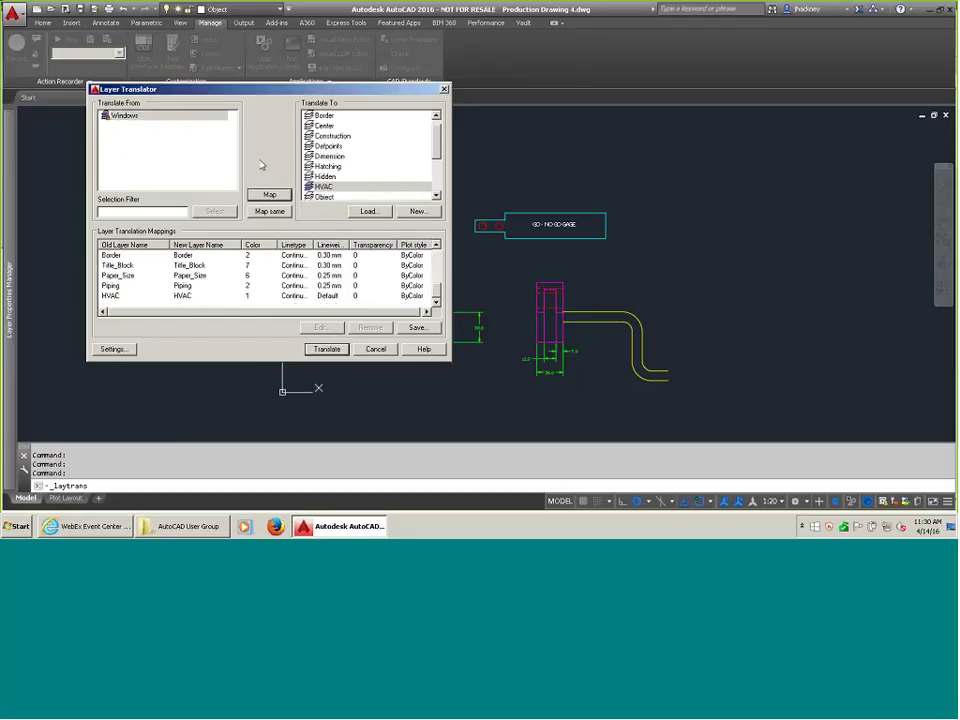
View the editable properties of the HVAC layer mapping and close them without changing anything.
{"action": "left_click", "coordinate": [195, 295]}
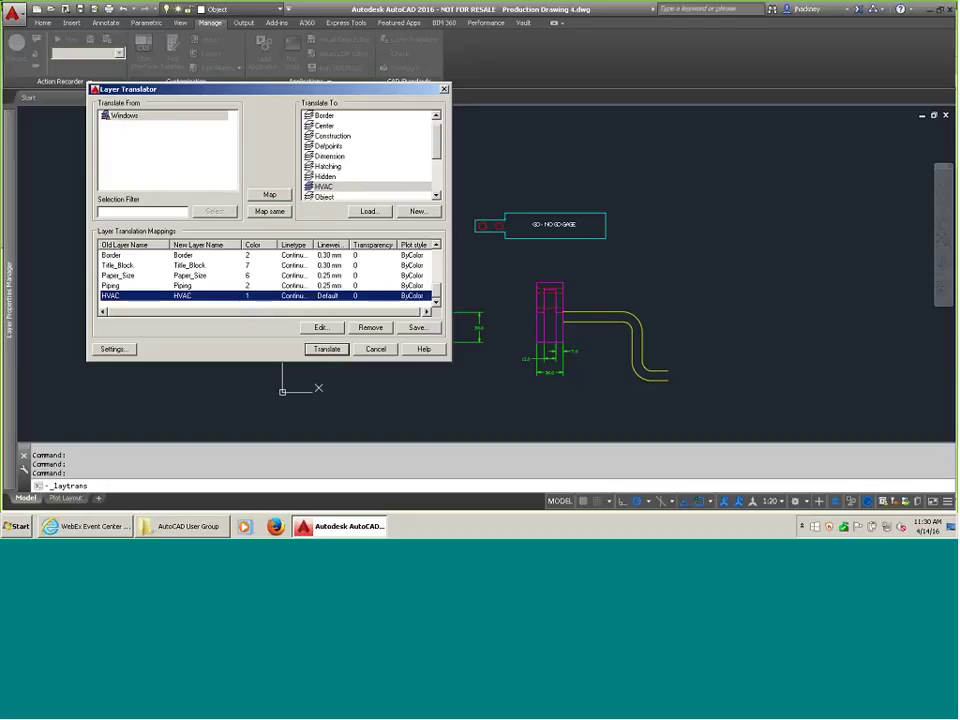
{"action": "right_click", "coordinate": [211, 296]}
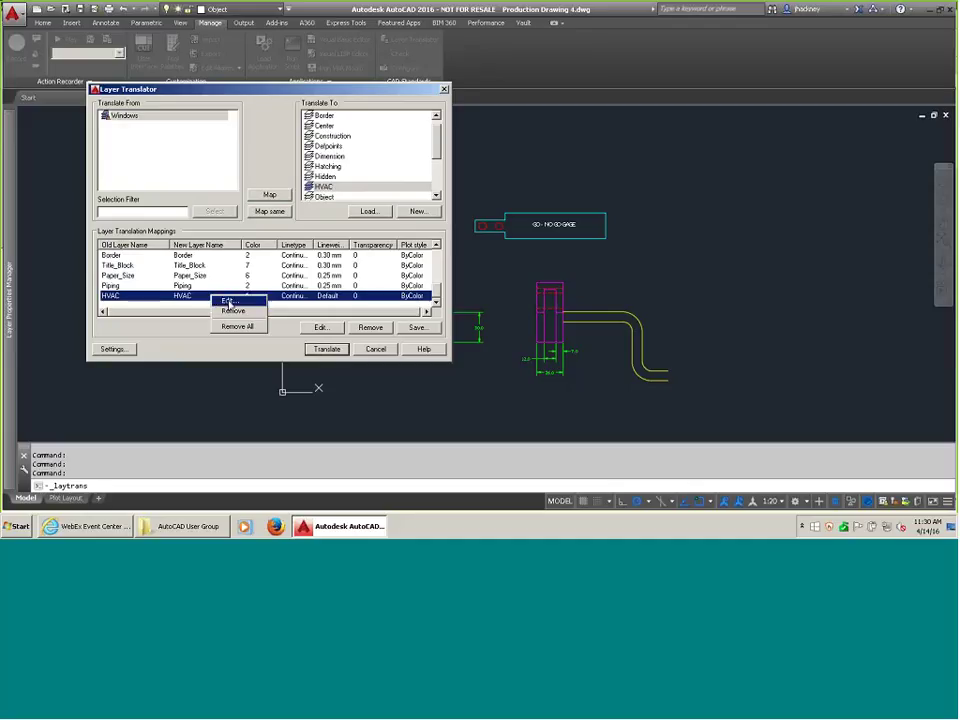
{"action": "left_click", "coordinate": [229, 301]}
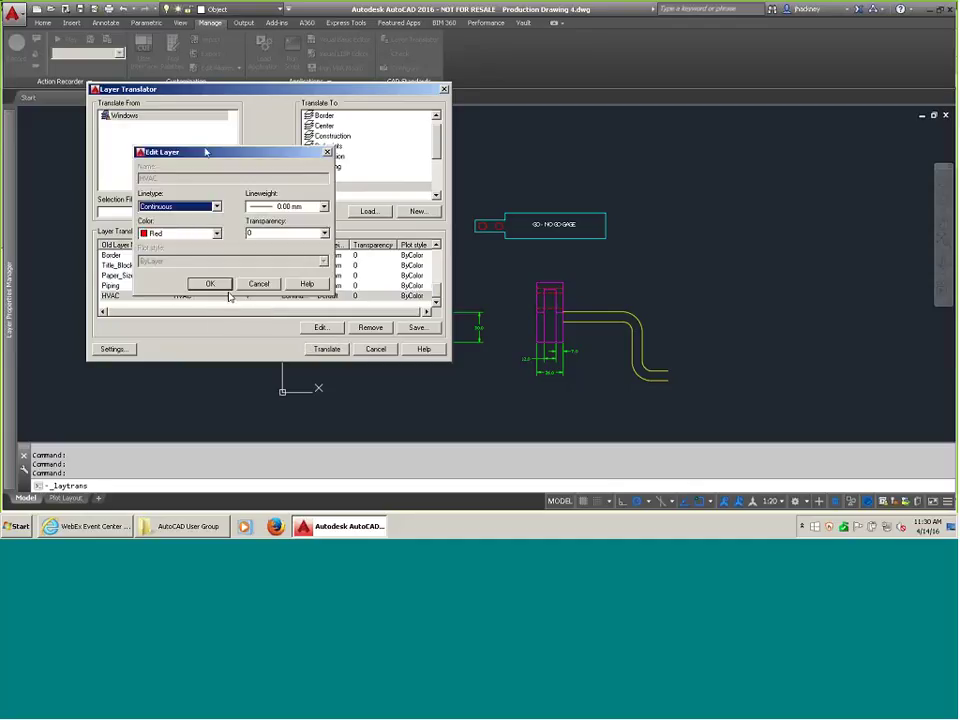
{"action": "left_click", "coordinate": [215, 284]}
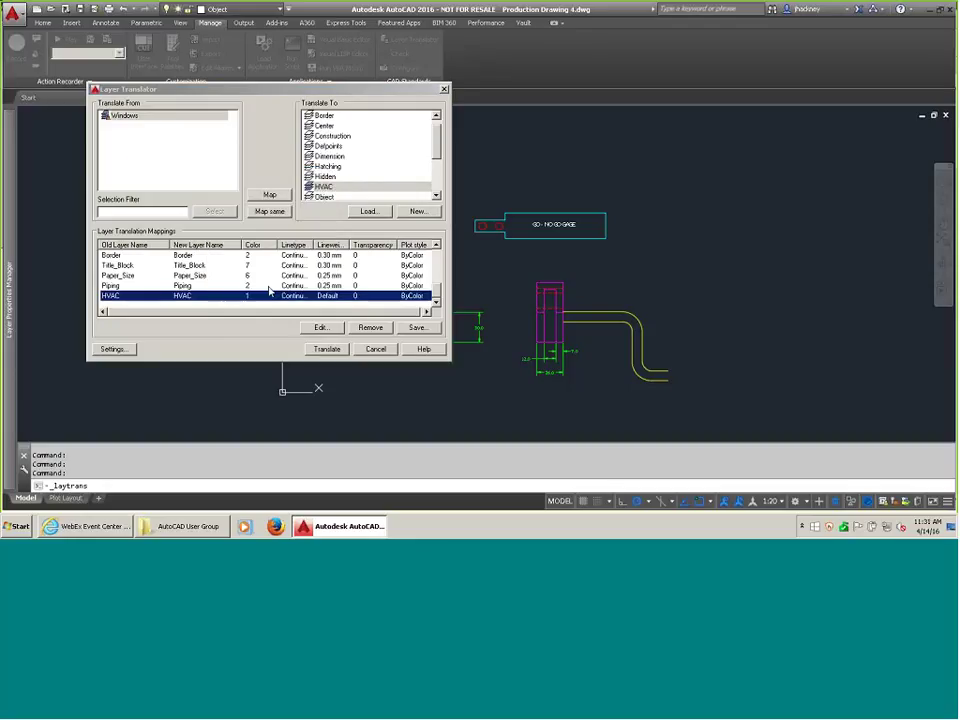
Remove the HVAC layer mapping and map the source HVAC layer to the target HVAC layer again.
{"action": "right_click", "coordinate": [224, 296]}
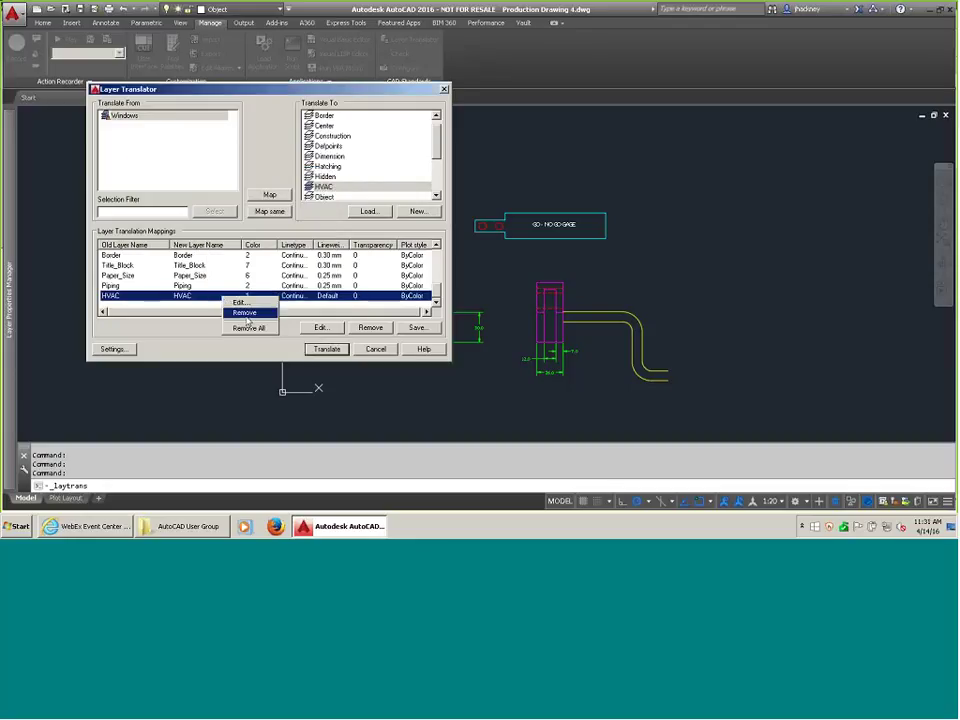
{"action": "left_click", "coordinate": [245, 313]}
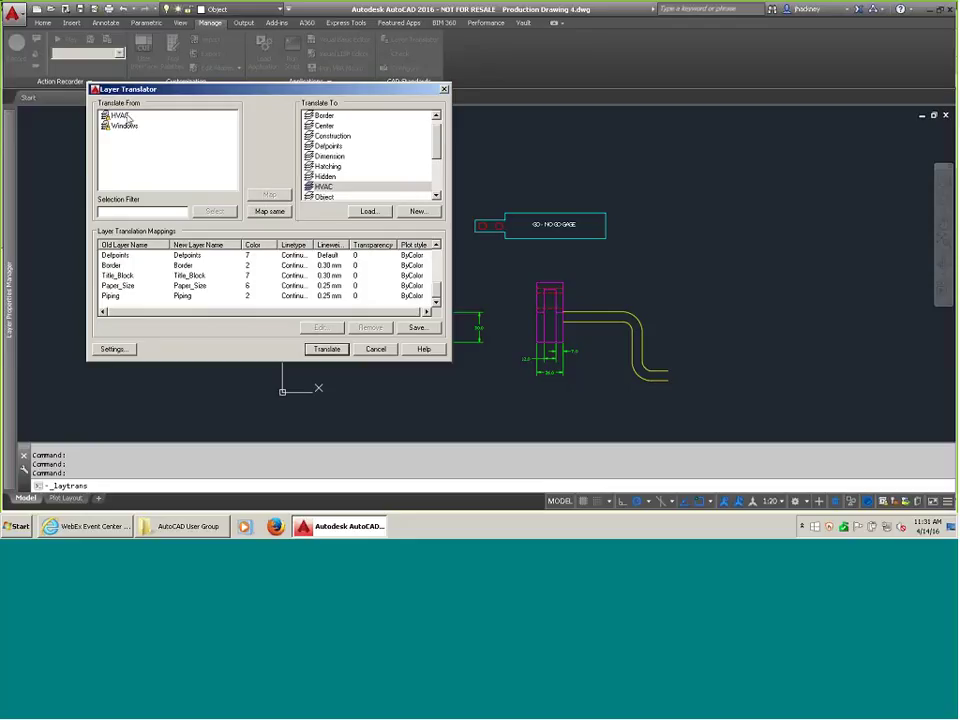
{"action": "left_click", "coordinate": [120, 116]}
{"action": "left_click", "coordinate": [283, 195]}
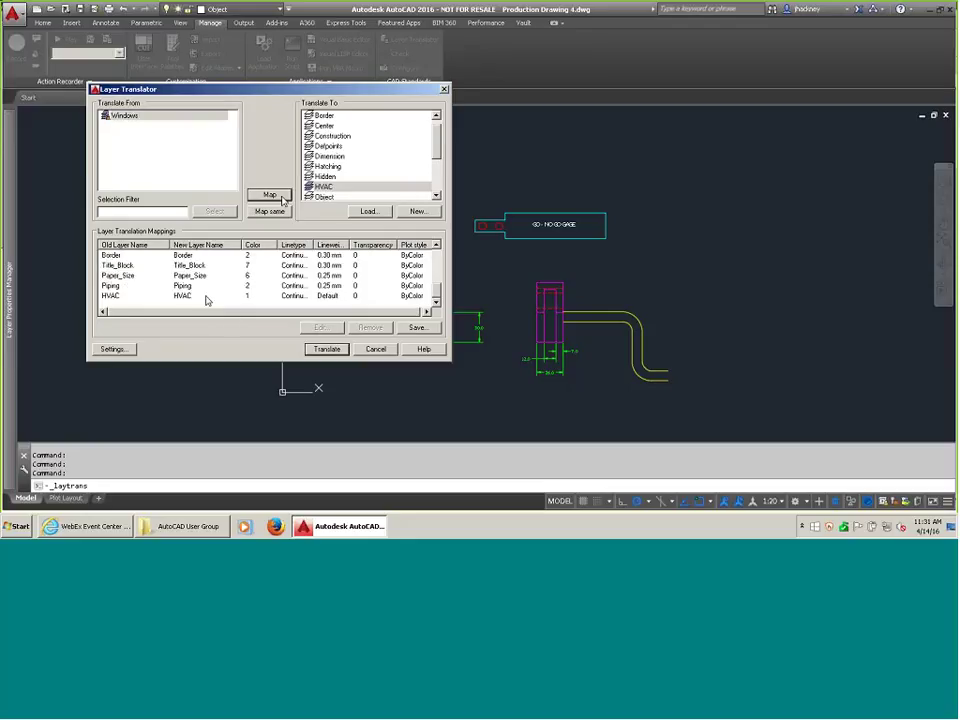
Save the layer mappings as the standards file Layer Translate.dws in the AutoCAD User Group folder, replacing the existing file.
{"action": "left_click", "coordinate": [418, 328]}
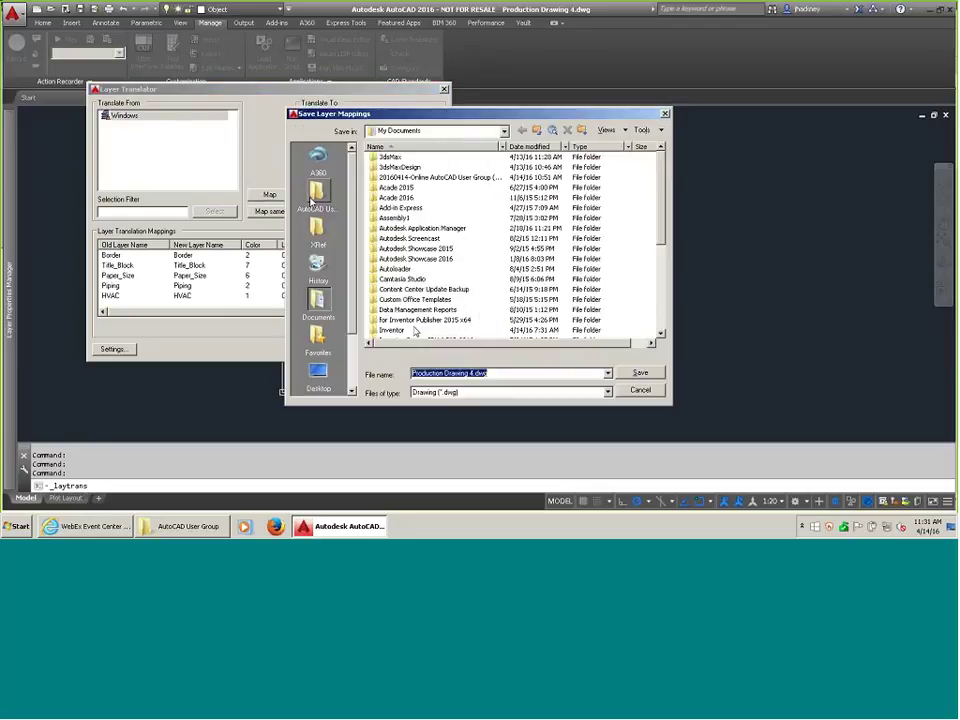
{"action": "left_click", "coordinate": [316, 198]}
{"action": "left_click", "coordinate": [460, 392]}
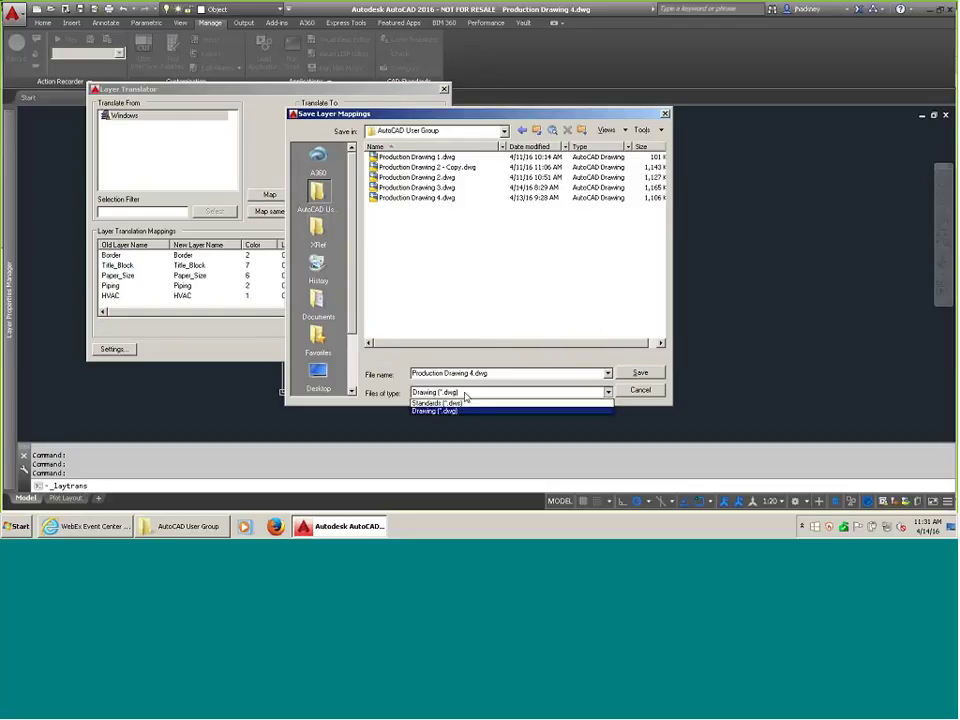
{"action": "left_click", "coordinate": [464, 402]}
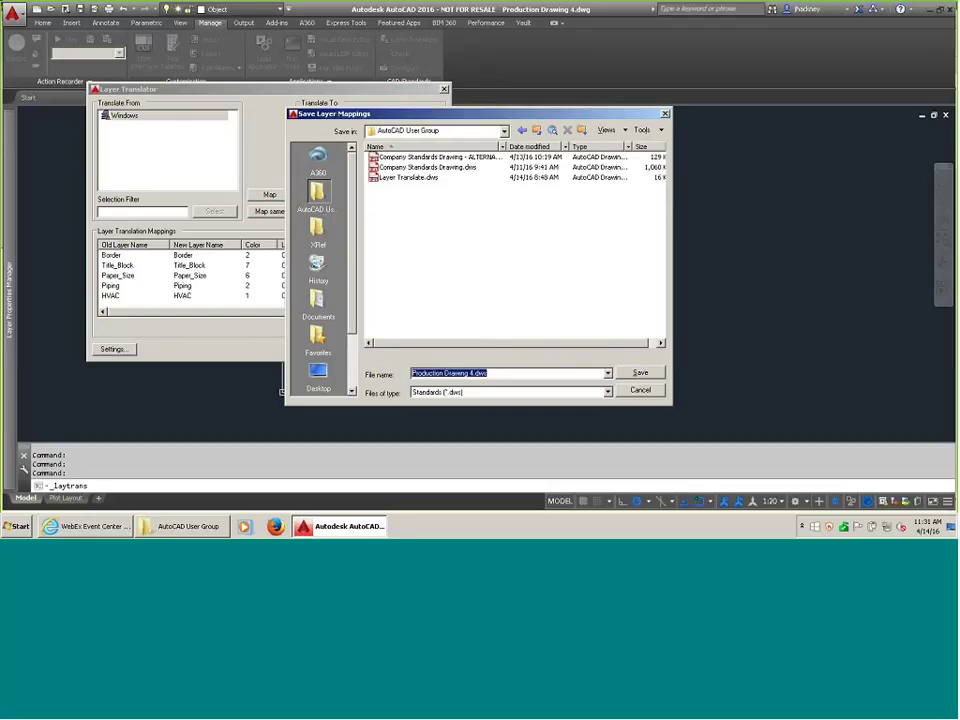
{"action": "left_click", "coordinate": [408, 178]}
{"action": "left_click", "coordinate": [638, 373]}
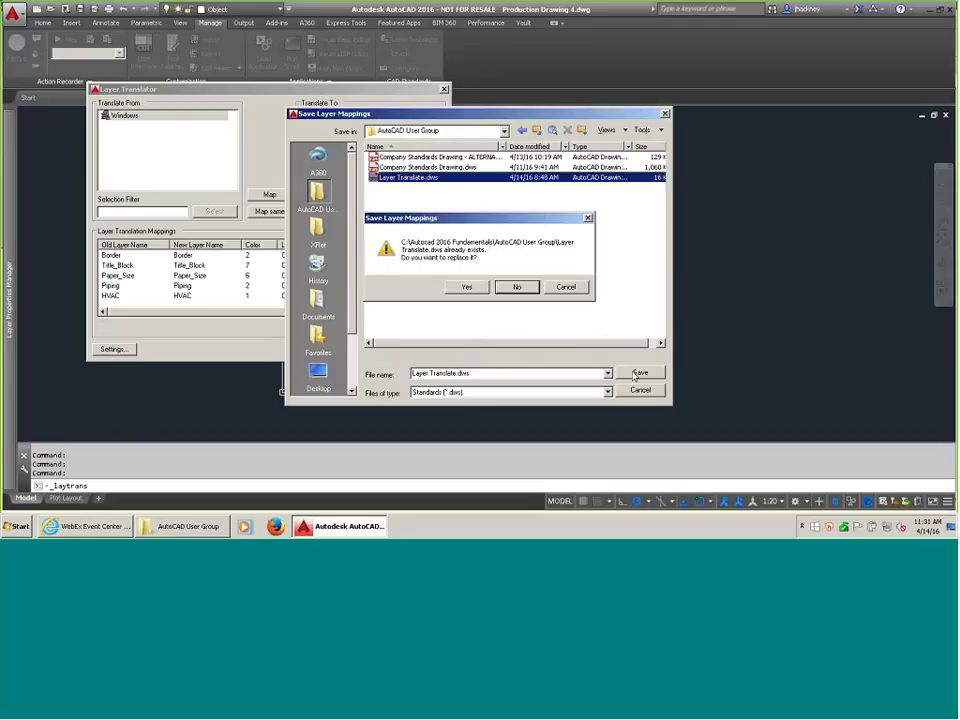
{"action": "left_click", "coordinate": [466, 287]}
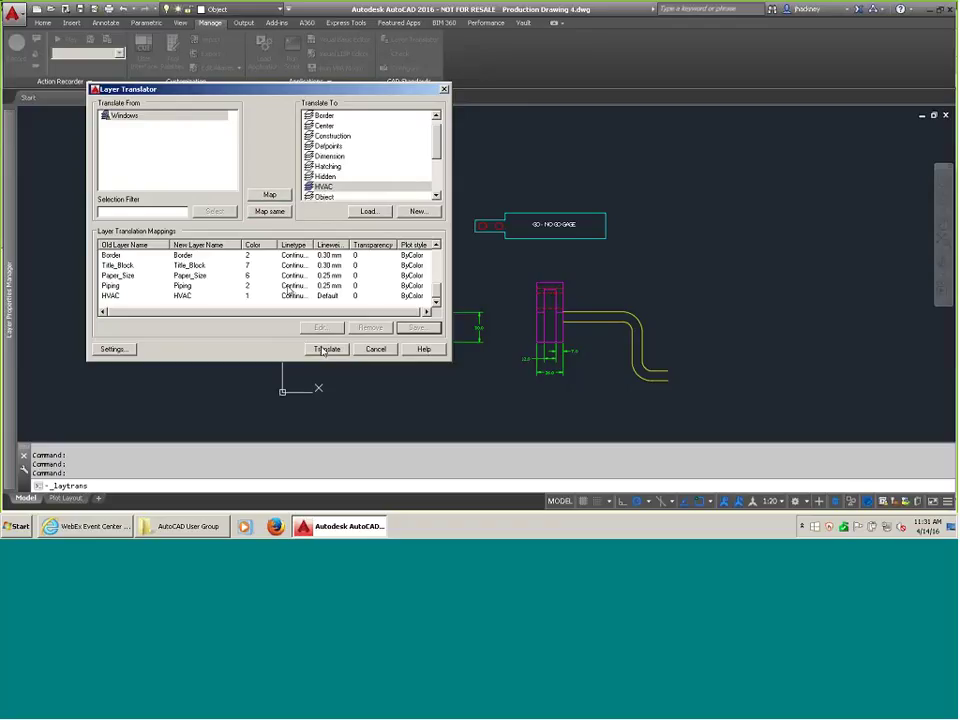
Enable showing layer contents when selected in the Layer Translator settings.
{"action": "left_click", "coordinate": [134, 354]}
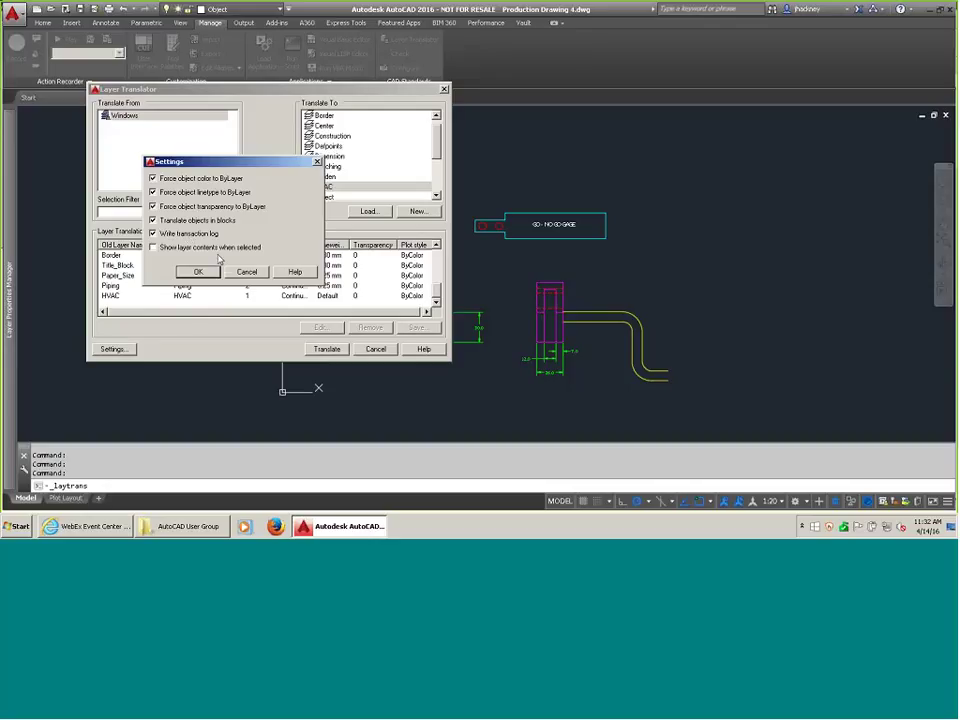
{"action": "left_click", "coordinate": [154, 248]}
{"action": "left_click", "coordinate": [197, 273]}
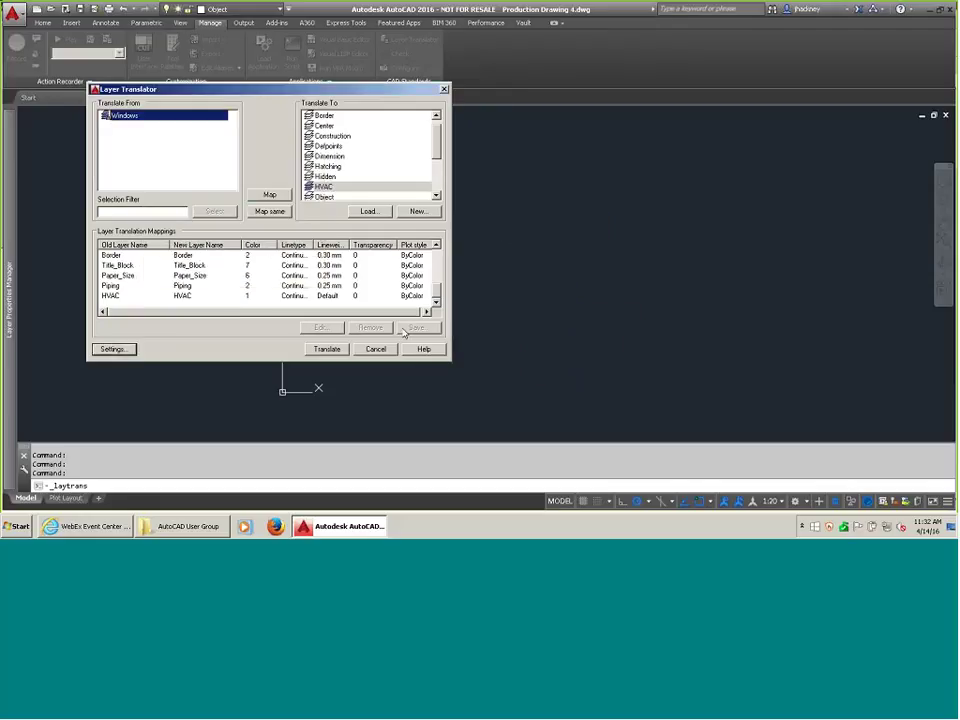
Sort the layer mappings by old layer name and preview the drawing contents of the Object, HVAC and Hidden layers.
{"action": "scroll", "coordinate": [438, 290], "scroll_direction": "up", "scroll_amount": 2}
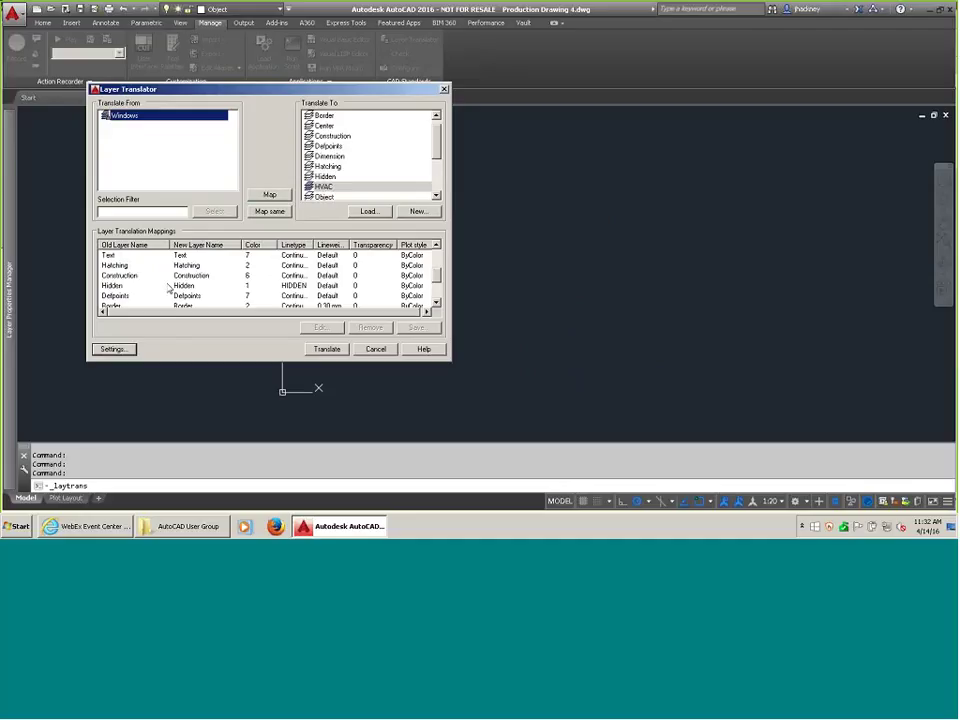
{"action": "left_click", "coordinate": [149, 247]}
{"action": "left_click", "coordinate": [140, 255]}
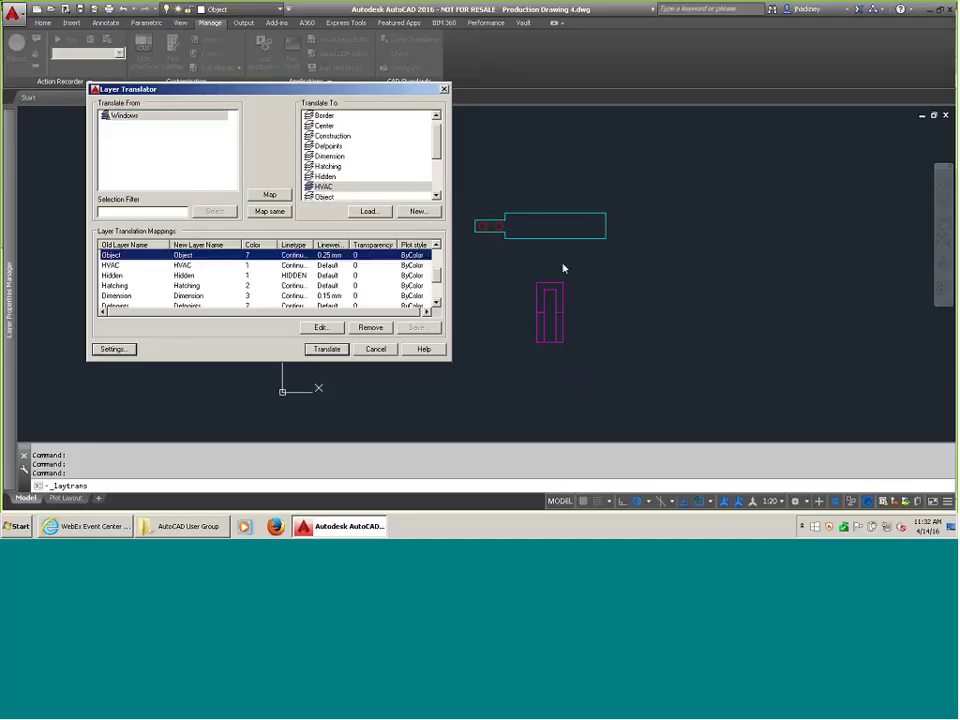
{"action": "left_click_drag", "start_coordinate": [348, 92], "coordinate": [684, 139]}
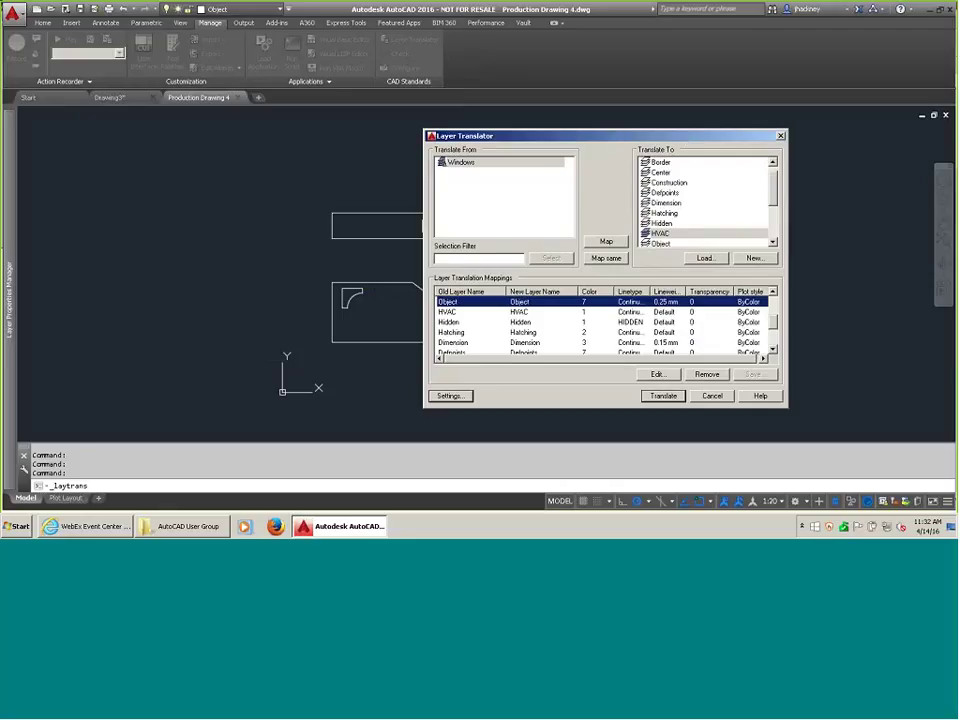
{"action": "key", "text": "Down"}
{"action": "key", "text": "Down"}
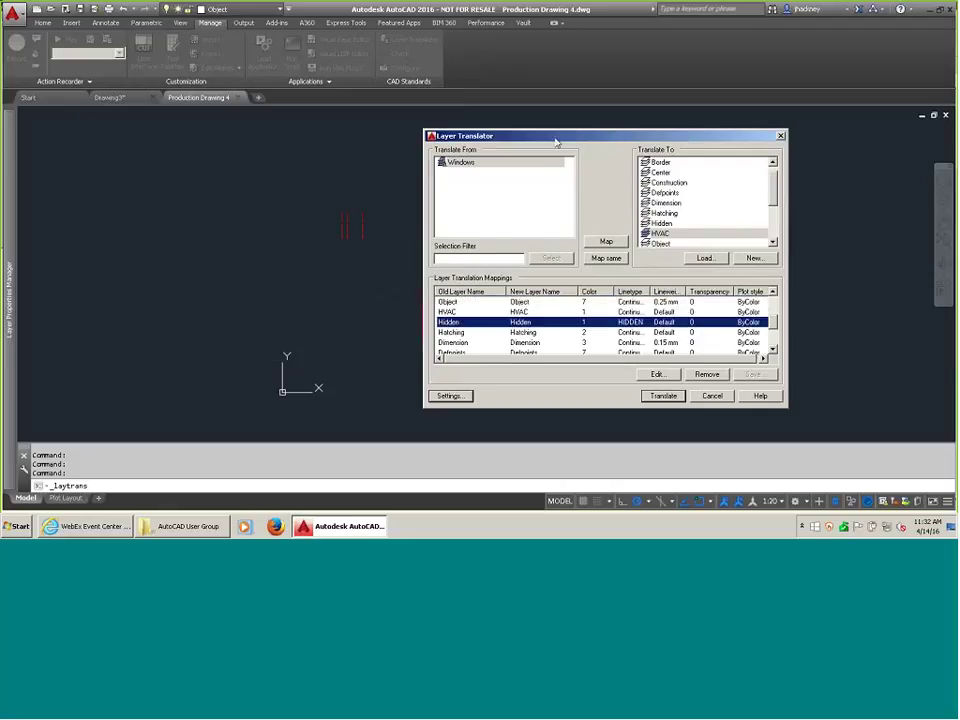
{"action": "left_click_drag", "start_coordinate": [556, 142], "coordinate": [240, 133]}
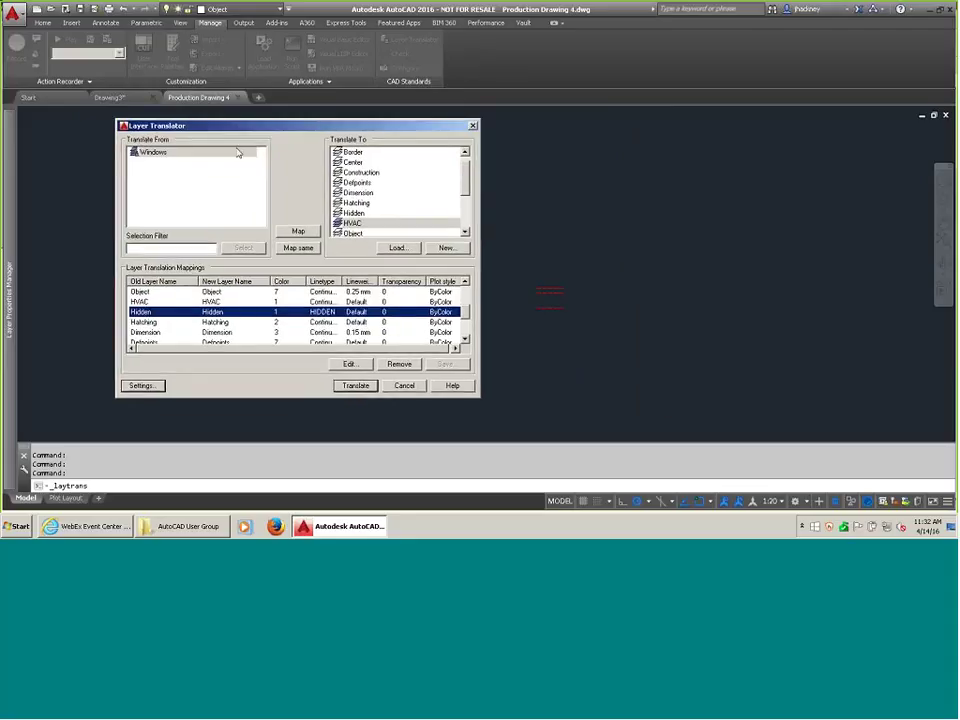
Check and confirm the Layer Translator settings, keeping all options enabled, and translate the mapped layers of Production Drawing 4.
{"action": "left_click", "coordinate": [141, 385]}
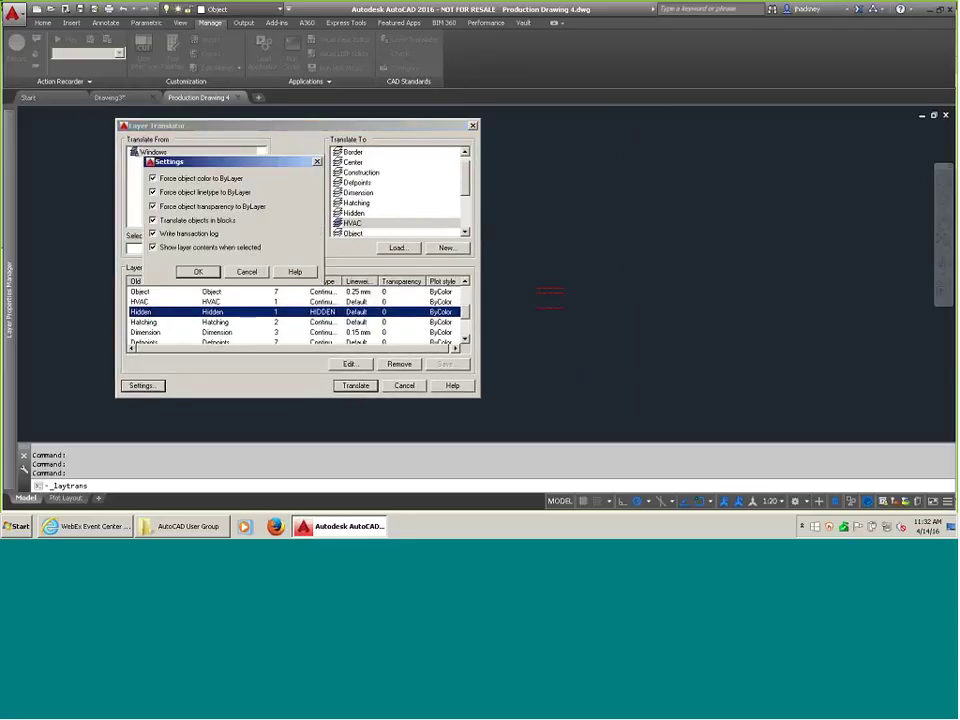
{"action": "left_click", "coordinate": [198, 272]}
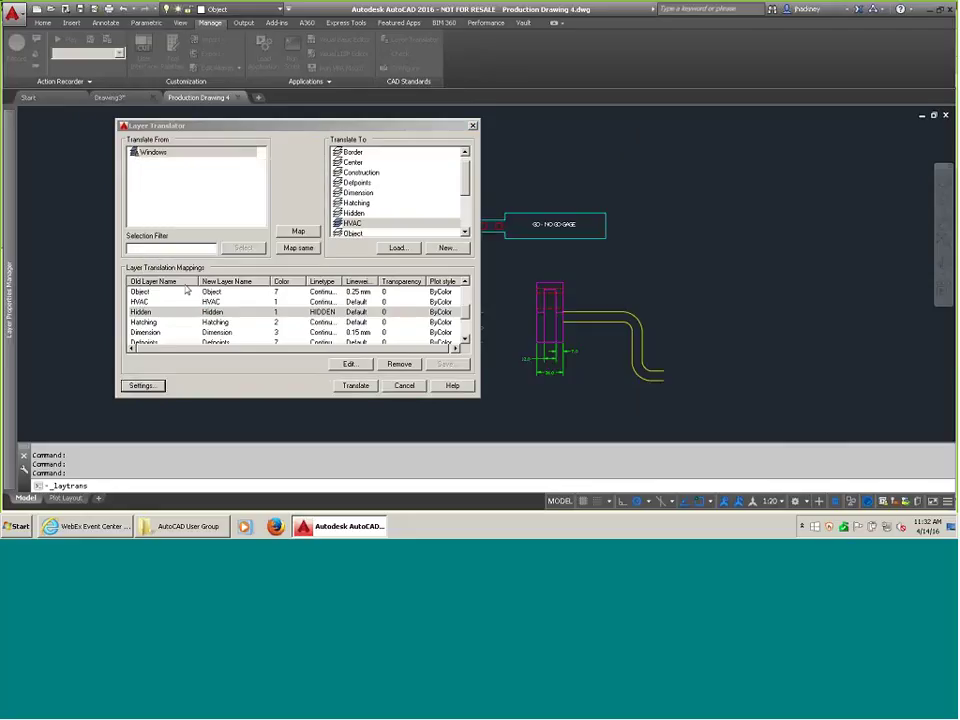
{"action": "left_click", "coordinate": [356, 387]}
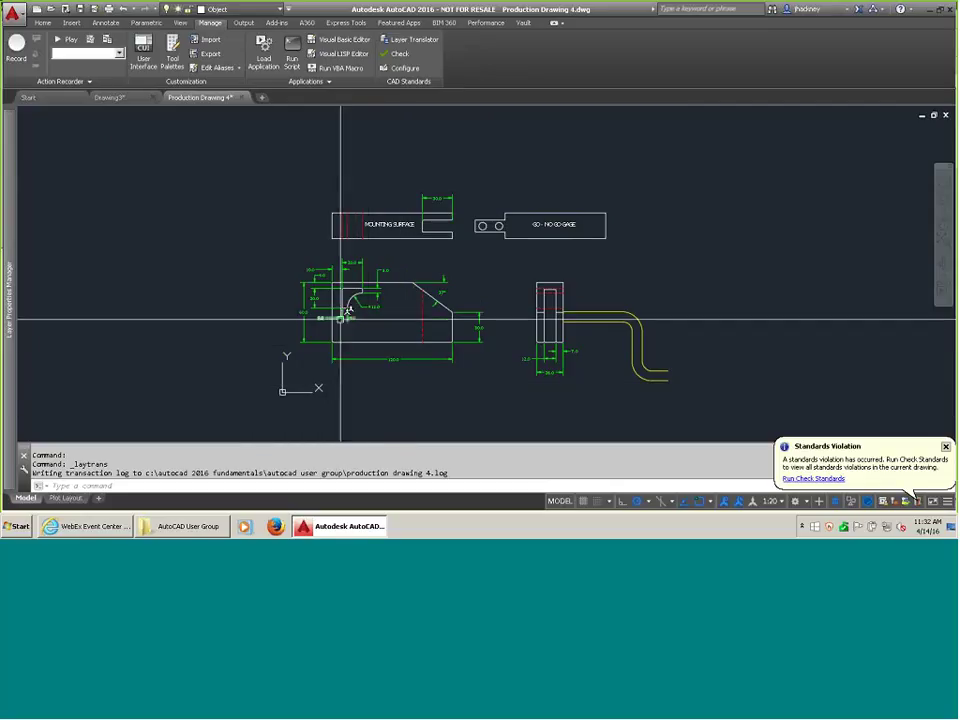
{"action": "key", "text": "Escape"}
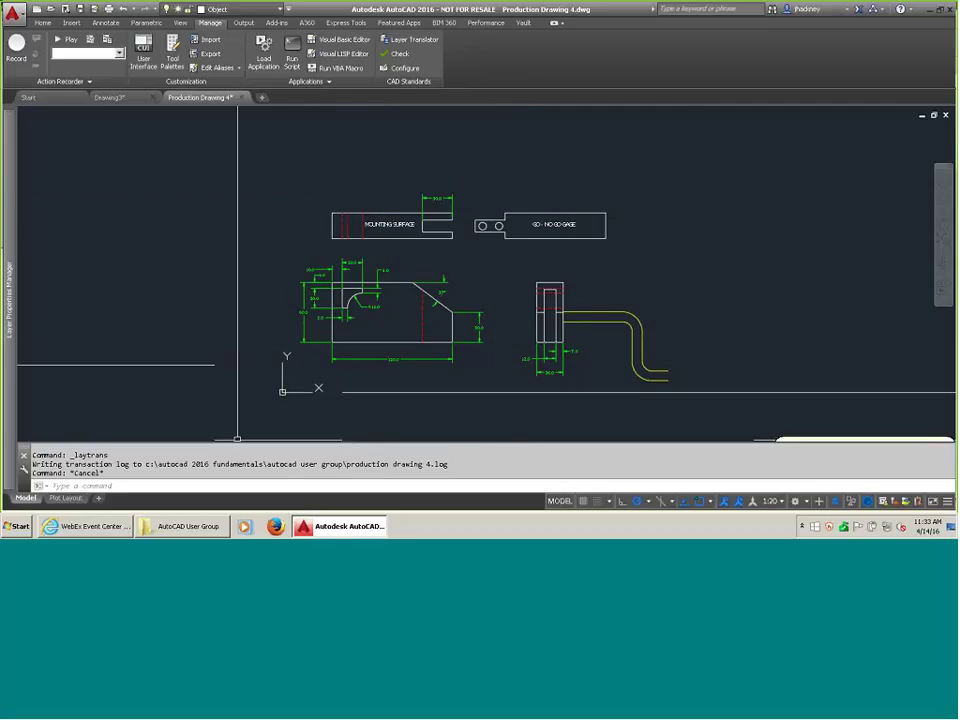
Open production drawing 4.log from the AutoCAD User Group folder, review the translated and untranslated layers, and return to the drawing.
{"action": "left_click", "coordinate": [185, 526]}
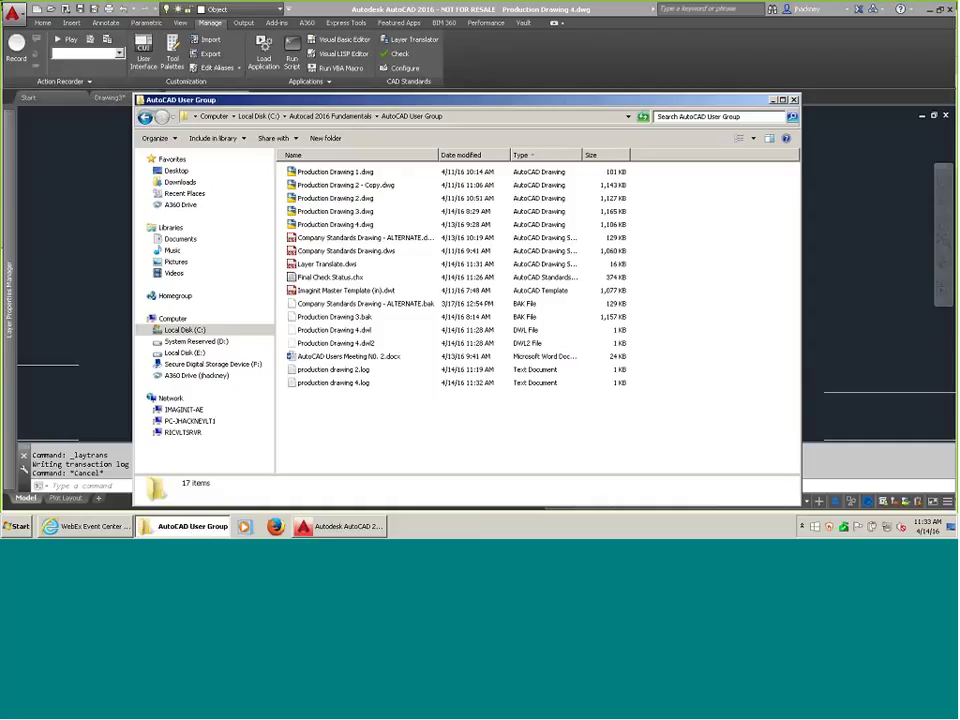
{"action": "double_click", "coordinate": [338, 383]}
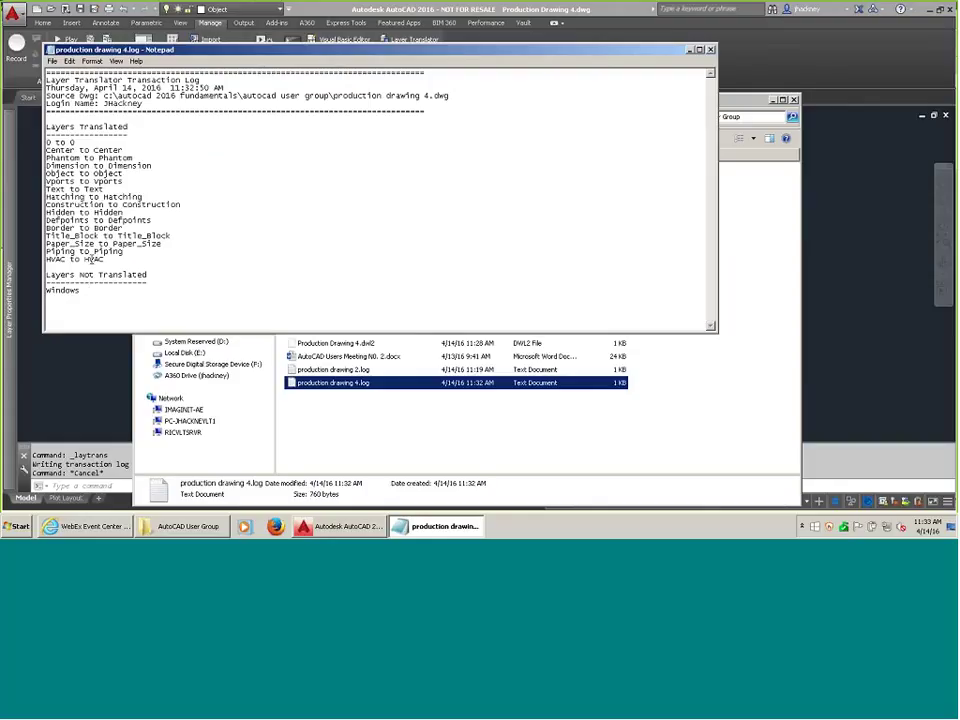
{"action": "left_click", "coordinate": [710, 49]}
{"action": "left_click", "coordinate": [829, 144]}
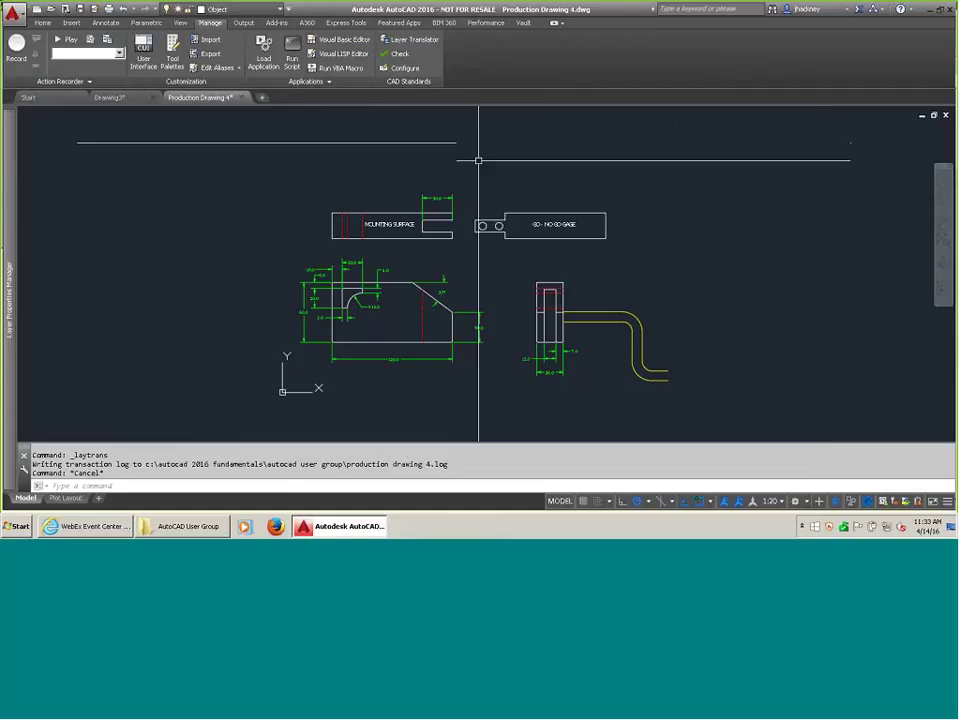
Close Production Drawing 4 without saving the translated layers and reopen it from the recent documents.
{"action": "left_click", "coordinate": [944, 116]}
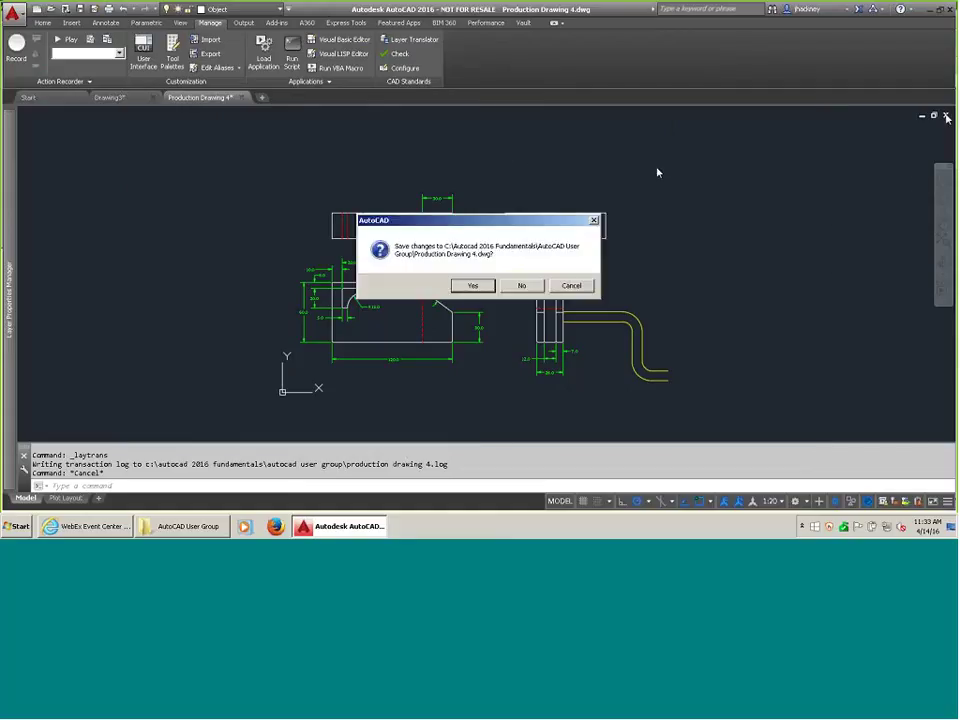
{"action": "left_click", "coordinate": [515, 285]}
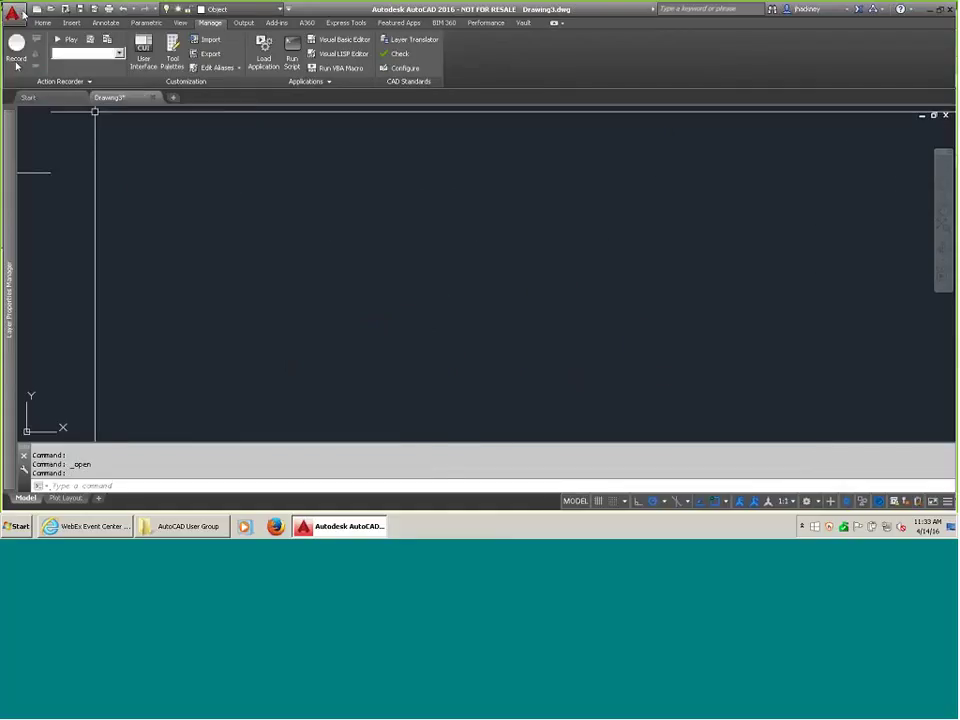
{"action": "left_click", "coordinate": [22, 16]}
{"action": "left_click", "coordinate": [143, 89]}
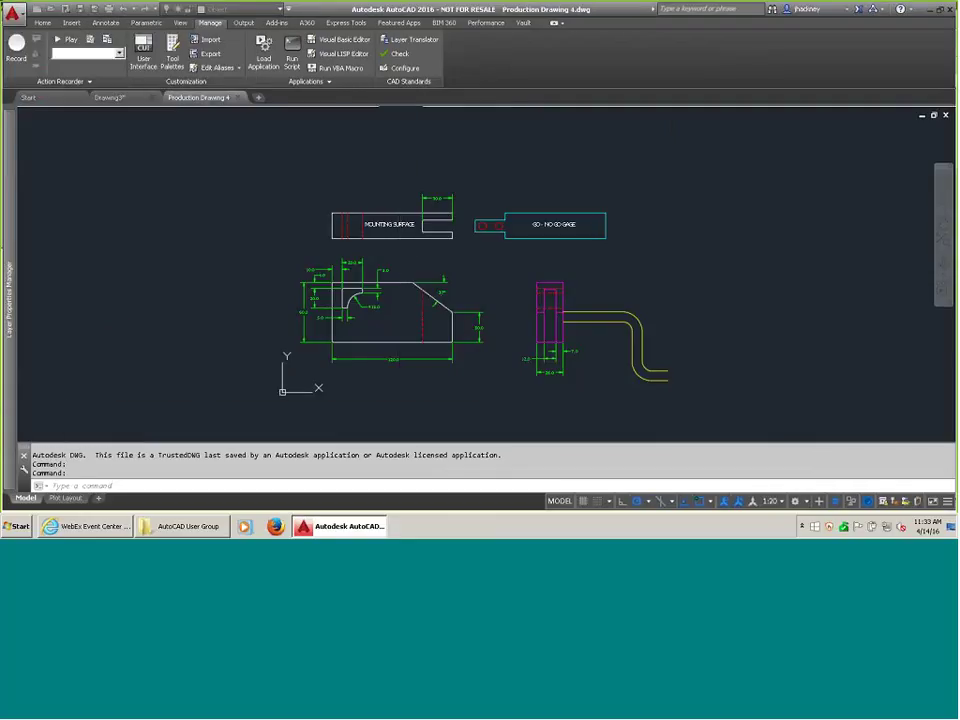
Start the Layer Translator and load the saved mappings from the standards file Layer Translate.dws.
{"action": "left_click", "coordinate": [414, 39]}
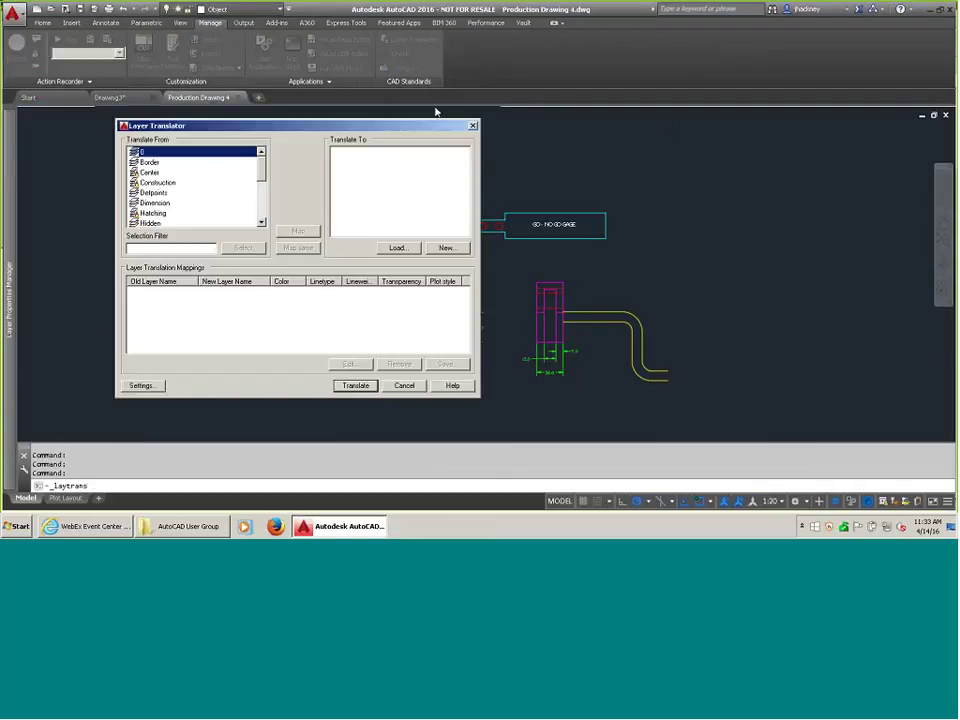
{"action": "left_click", "coordinate": [397, 247]}
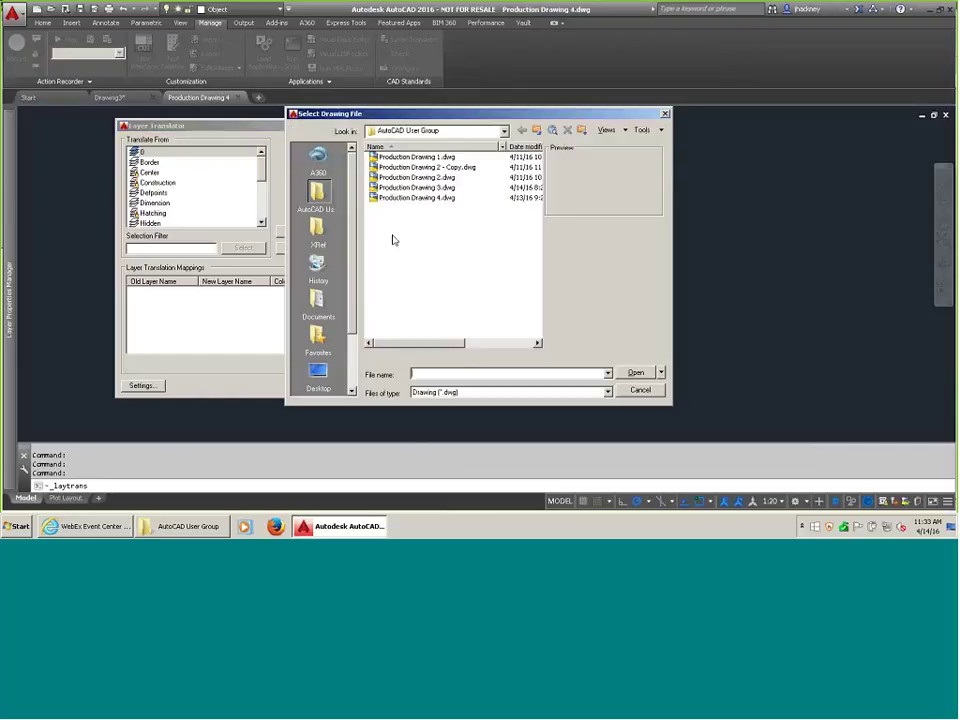
{"action": "left_click", "coordinate": [489, 392]}
{"action": "left_click", "coordinate": [469, 403]}
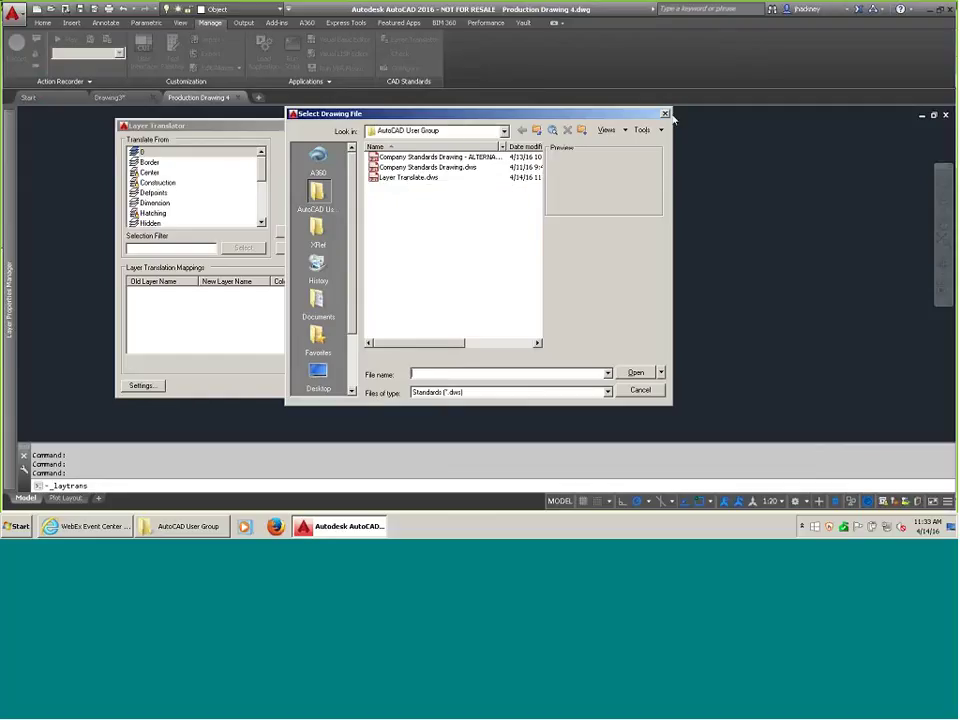
{"action": "left_click_drag", "start_coordinate": [450, 115], "coordinate": [695, 117]}
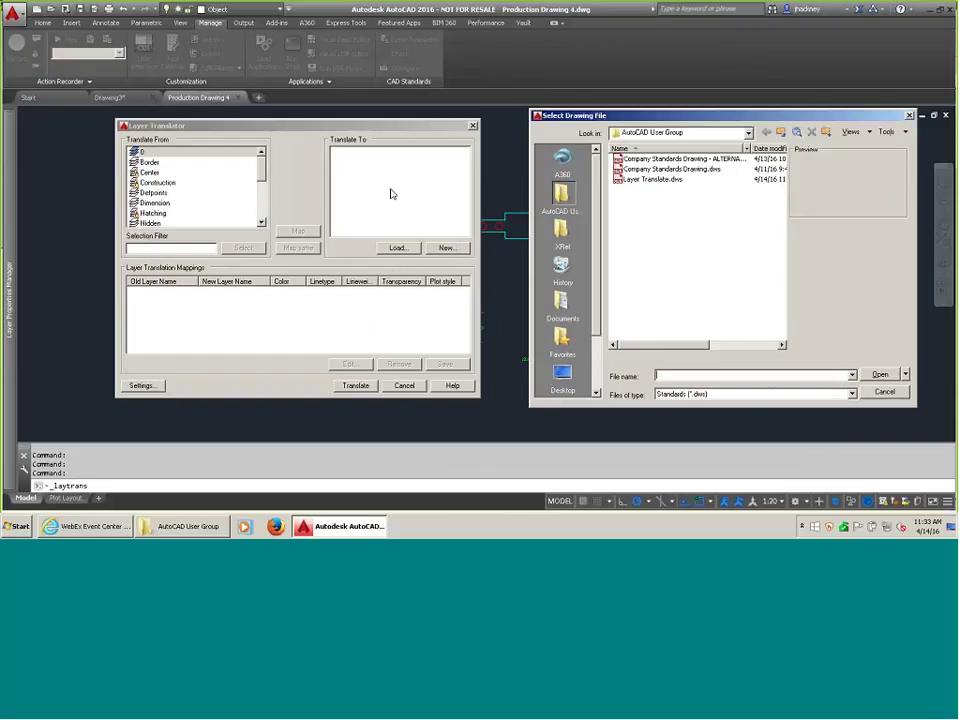
{"action": "left_click", "coordinate": [627, 182]}
{"action": "left_click", "coordinate": [880, 375]}
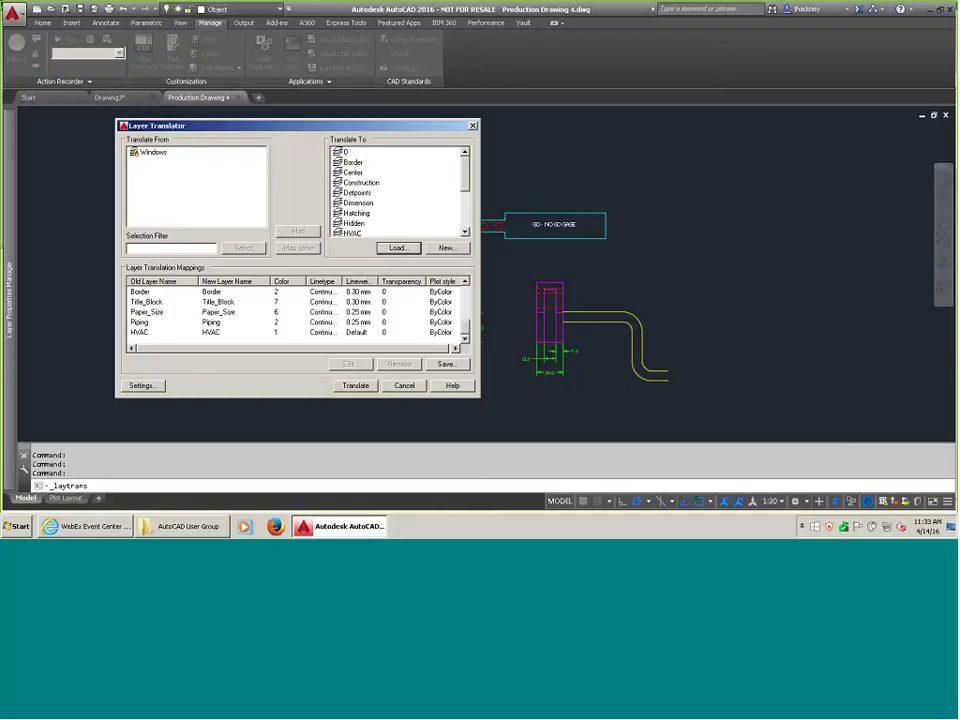
Load Company Standards Drawing - ALTERNATE.dws as an additional target and map the source Windows layer to its WINDOWS layer.
{"action": "left_click", "coordinate": [199, 176]}
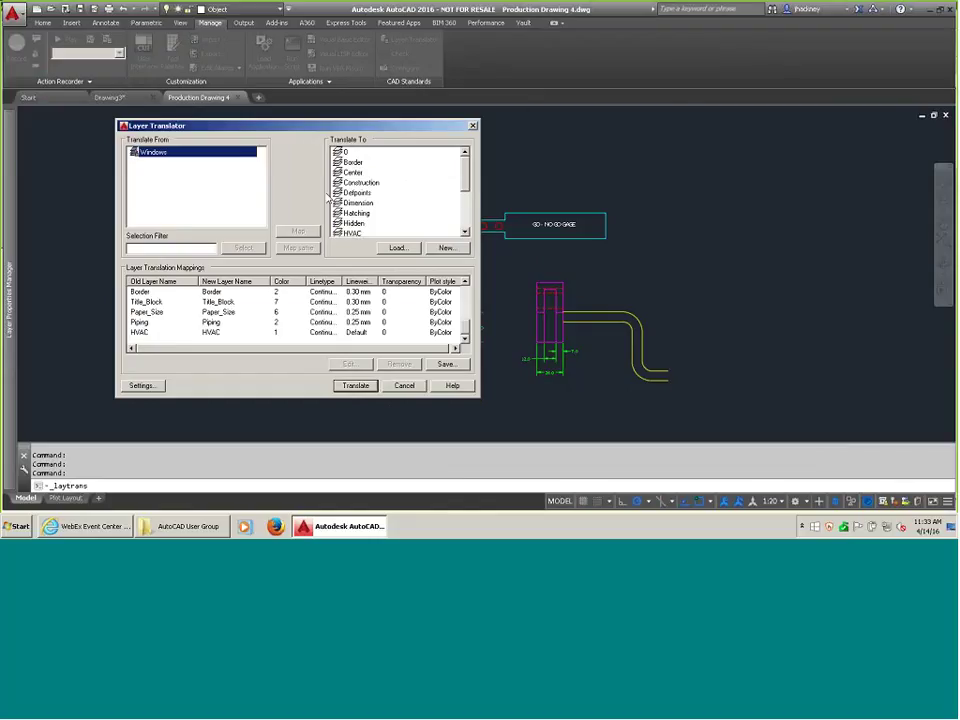
{"action": "left_click", "coordinate": [397, 247]}
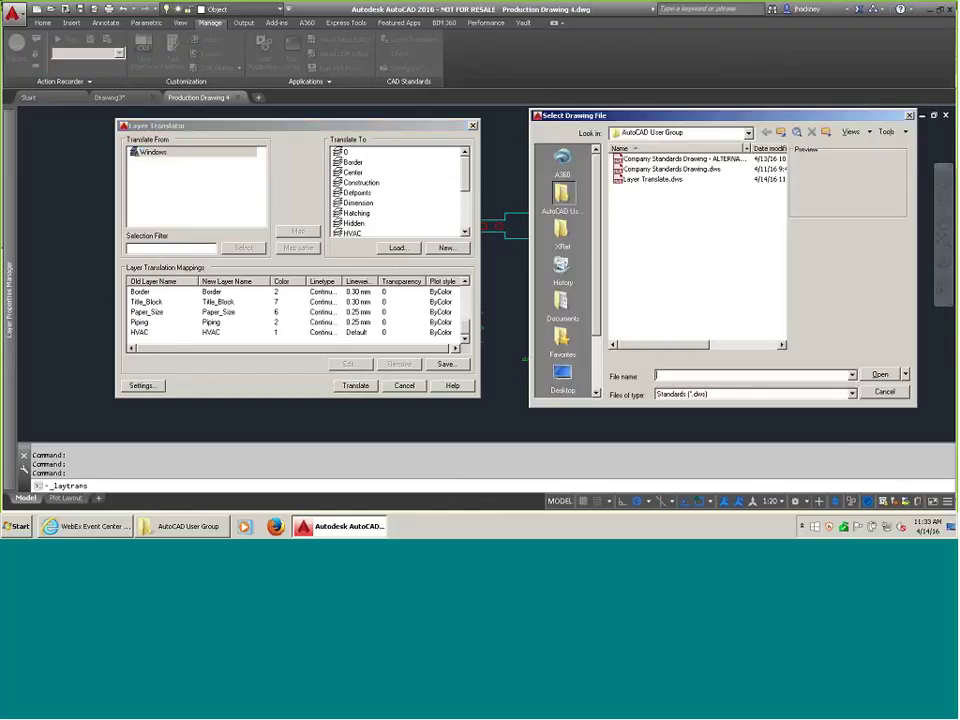
{"action": "left_click", "coordinate": [680, 158]}
{"action": "left_click", "coordinate": [879, 374]}
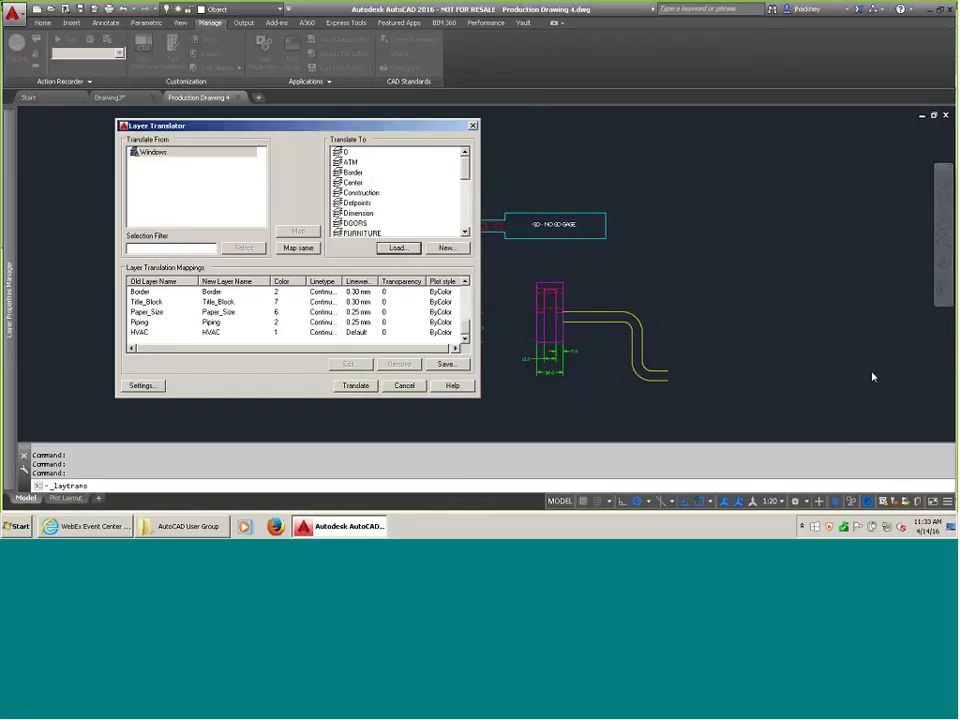
{"action": "scroll", "coordinate": [345, 195], "scroll_direction": "down", "scroll_amount": 4}
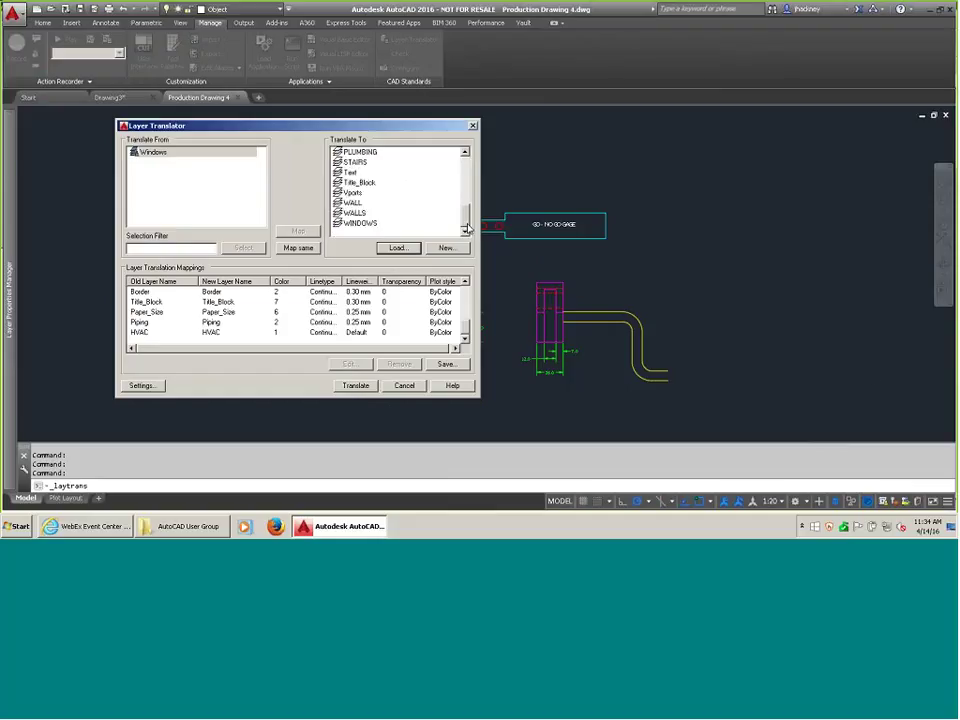
{"action": "left_click", "coordinate": [366, 224]}
{"action": "left_click", "coordinate": [369, 225]}
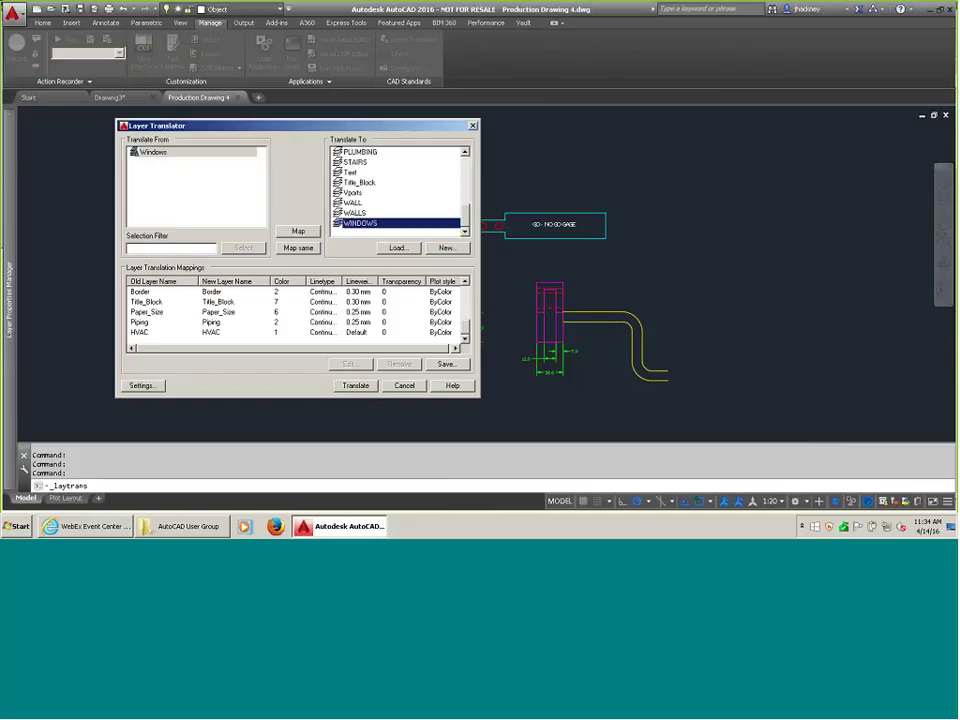
{"action": "left_click", "coordinate": [298, 231]}
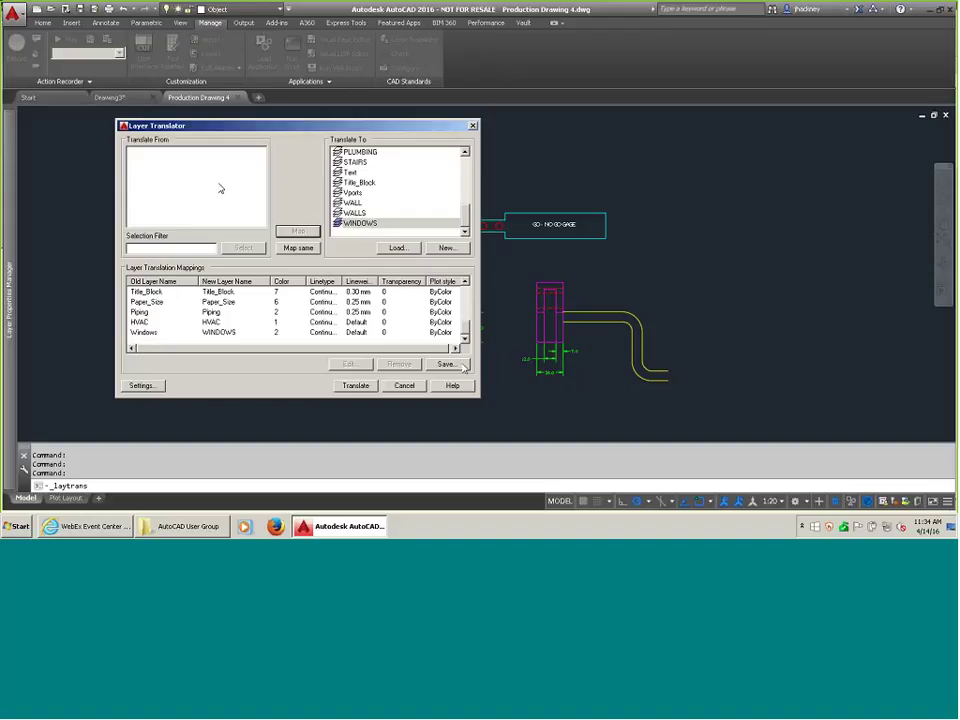
Translate the layers with the Translate only option, leaving the mapping information unsaved, and inspect the drawing's layer list.
{"action": "left_click", "coordinate": [360, 387]}
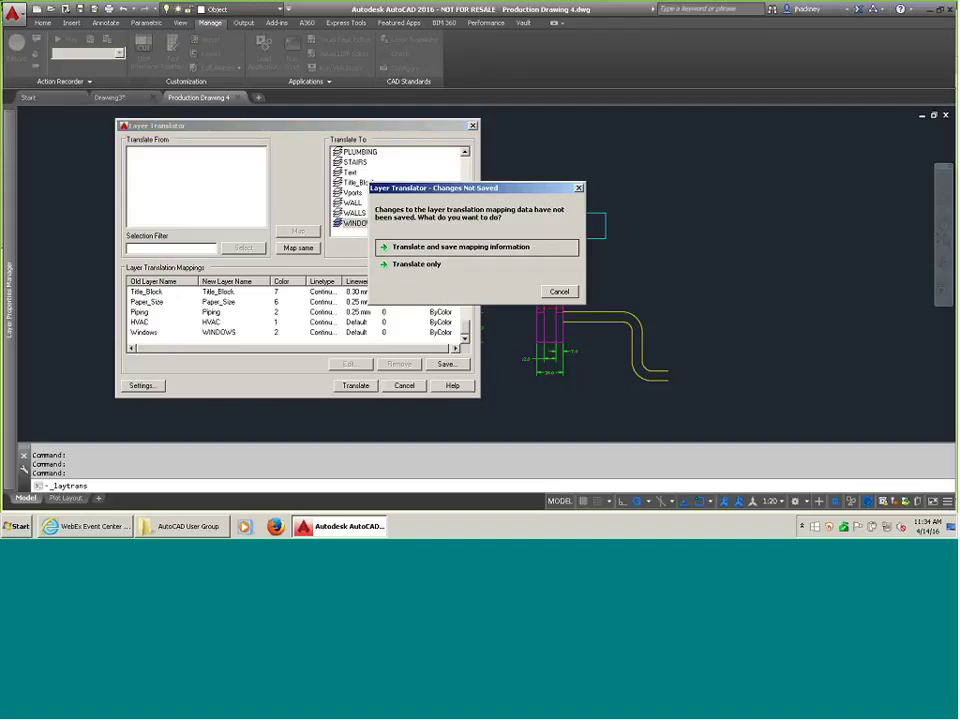
{"action": "left_click_drag", "start_coordinate": [470, 188], "coordinate": [614, 150]}
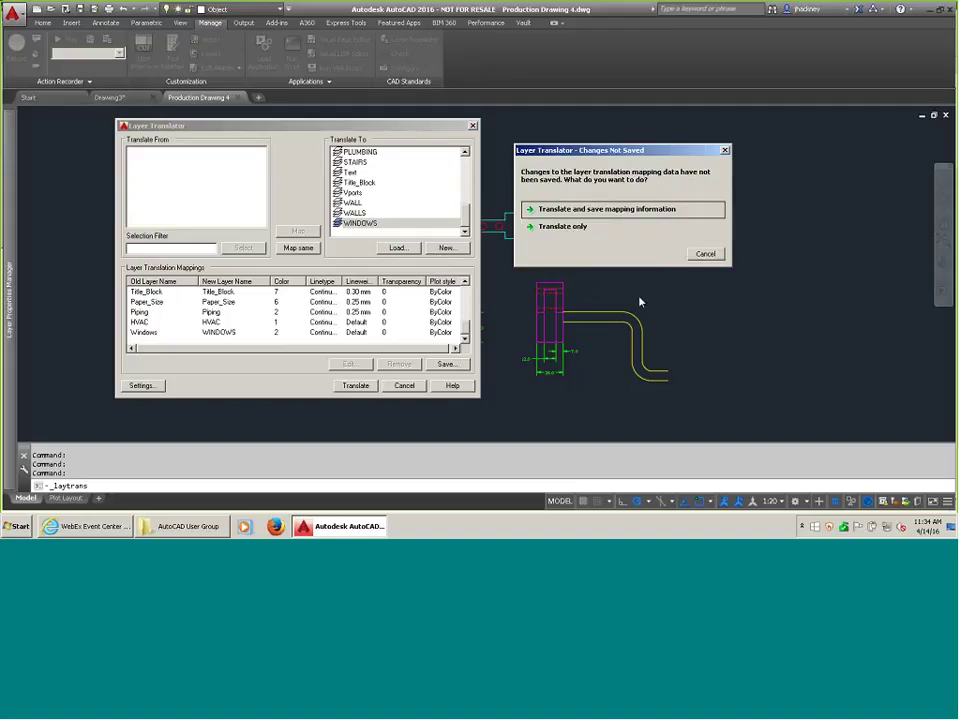
{"action": "left_click", "coordinate": [567, 227]}
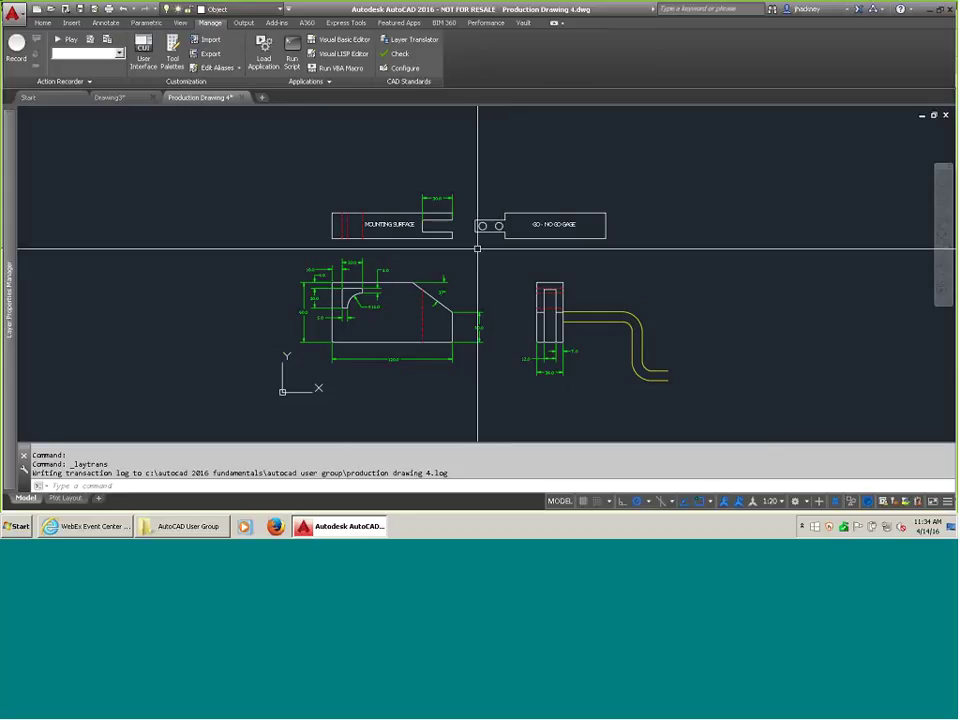
{"action": "left_click", "coordinate": [240, 9]}
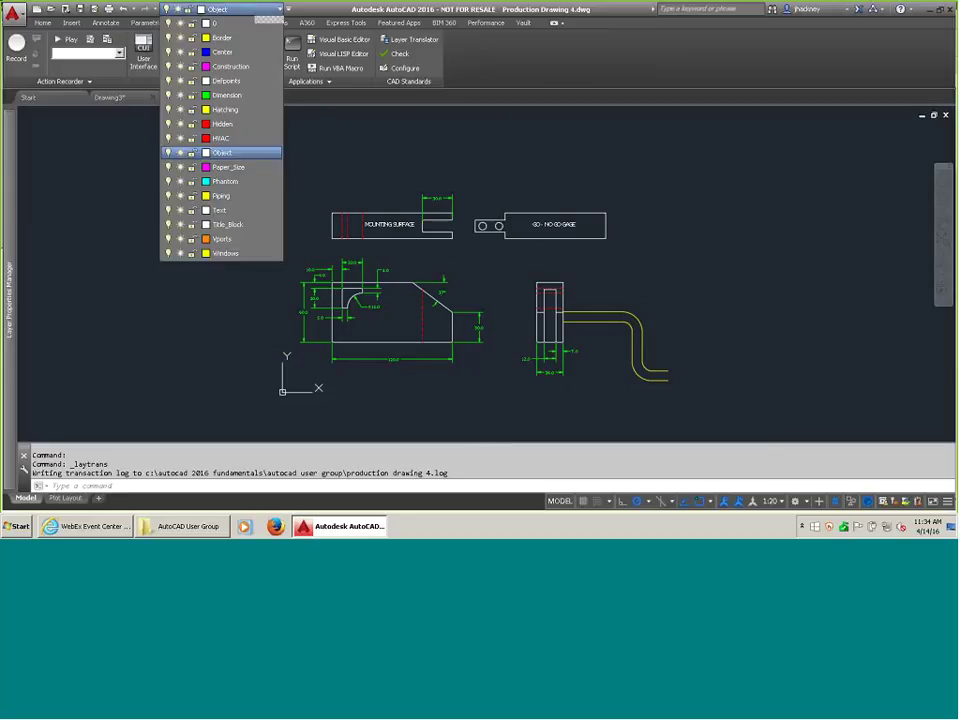
{"action": "left_click", "coordinate": [217, 301]}
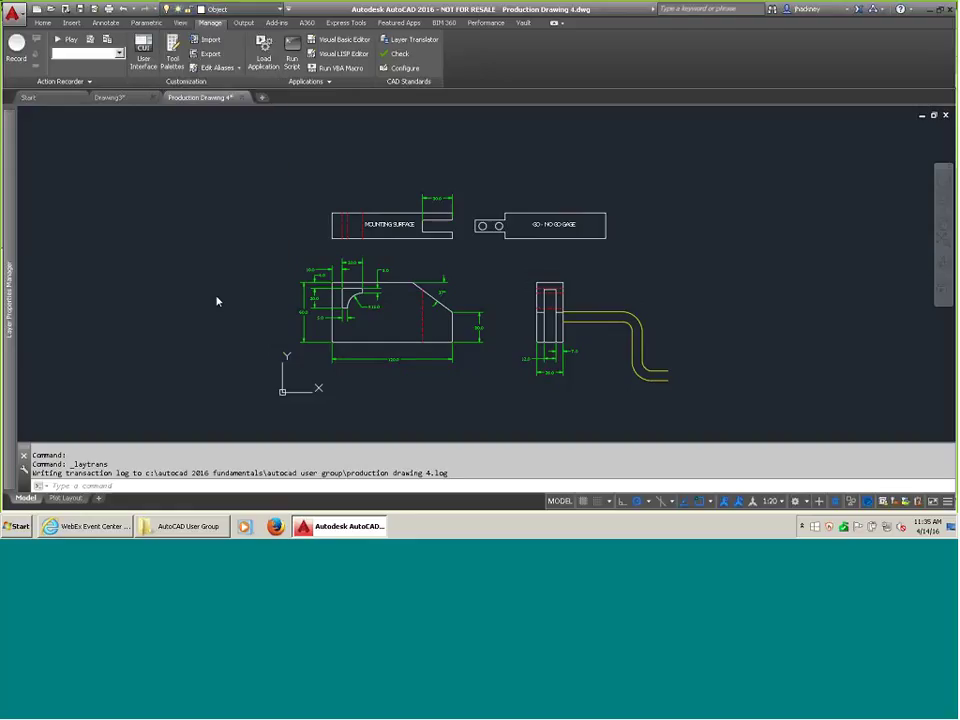
Discard the latest translation by closing Production Drawing 4 unsaved, and open the original drawing again.
{"action": "left_click", "coordinate": [945, 115]}
{"action": "left_click", "coordinate": [480, 285]}
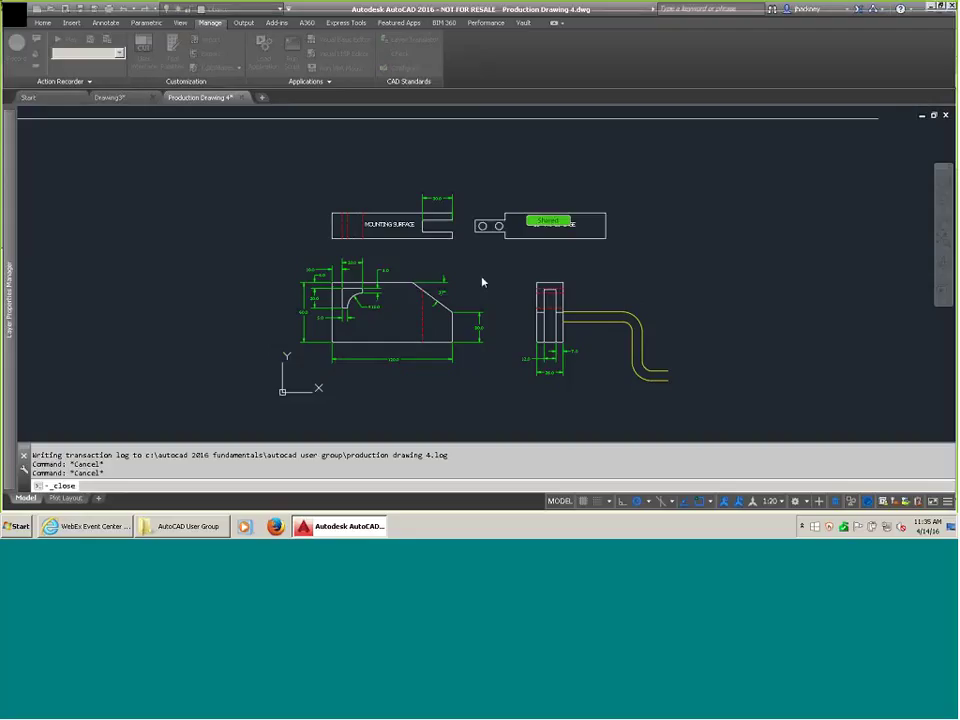
{"action": "left_click", "coordinate": [14, 12]}
{"action": "left_click", "coordinate": [160, 90]}
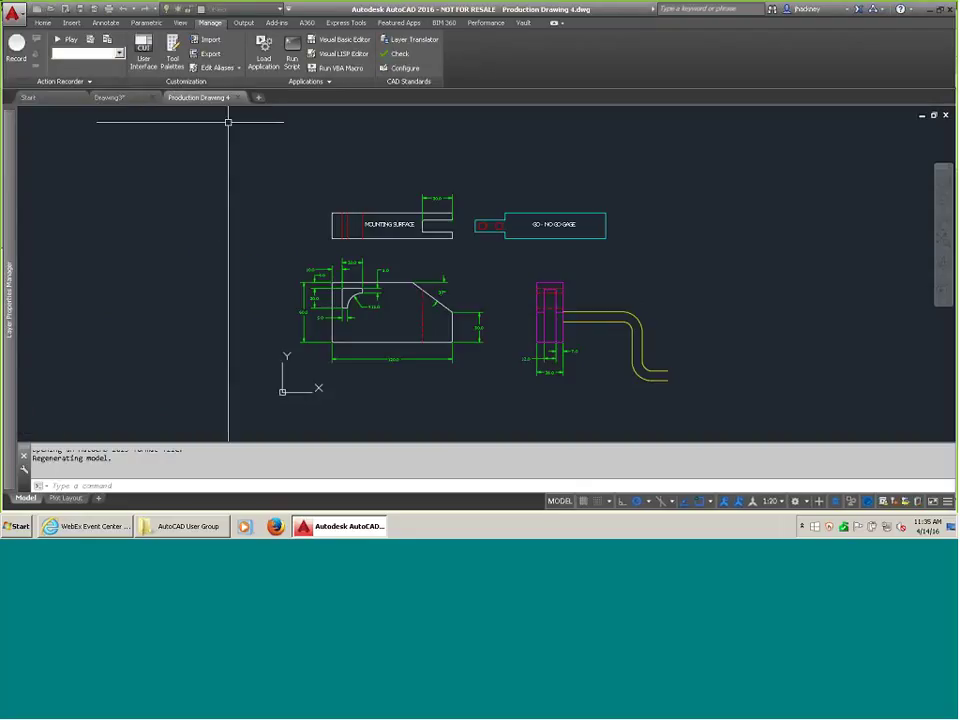
Lock the Object layer in Production Drawing 4.
{"action": "left_click", "coordinate": [240, 10]}
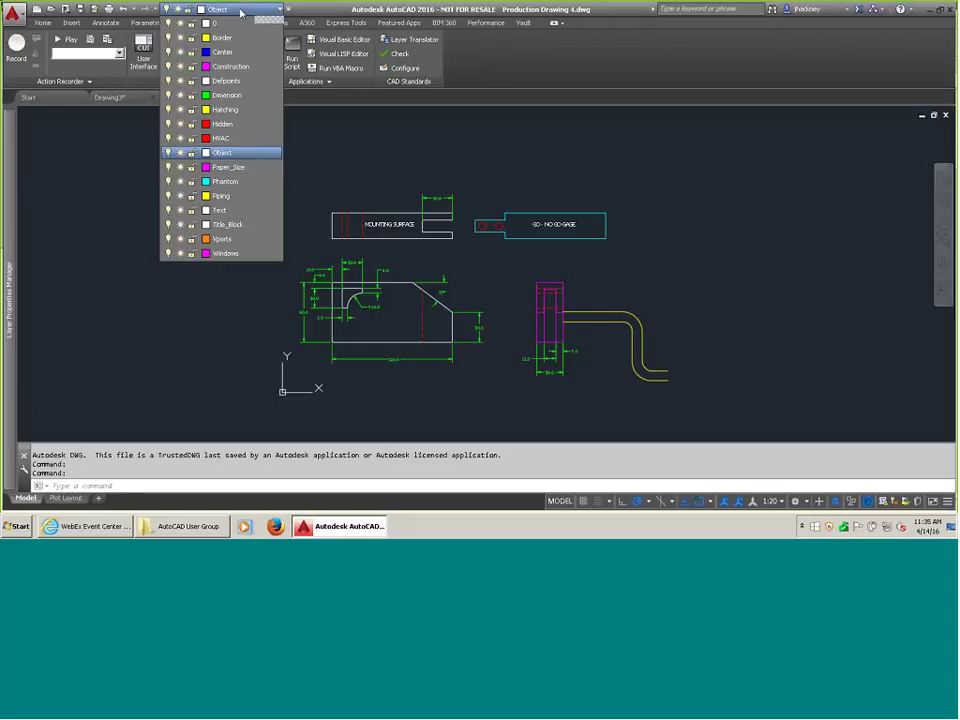
{"action": "left_click", "coordinate": [191, 152]}
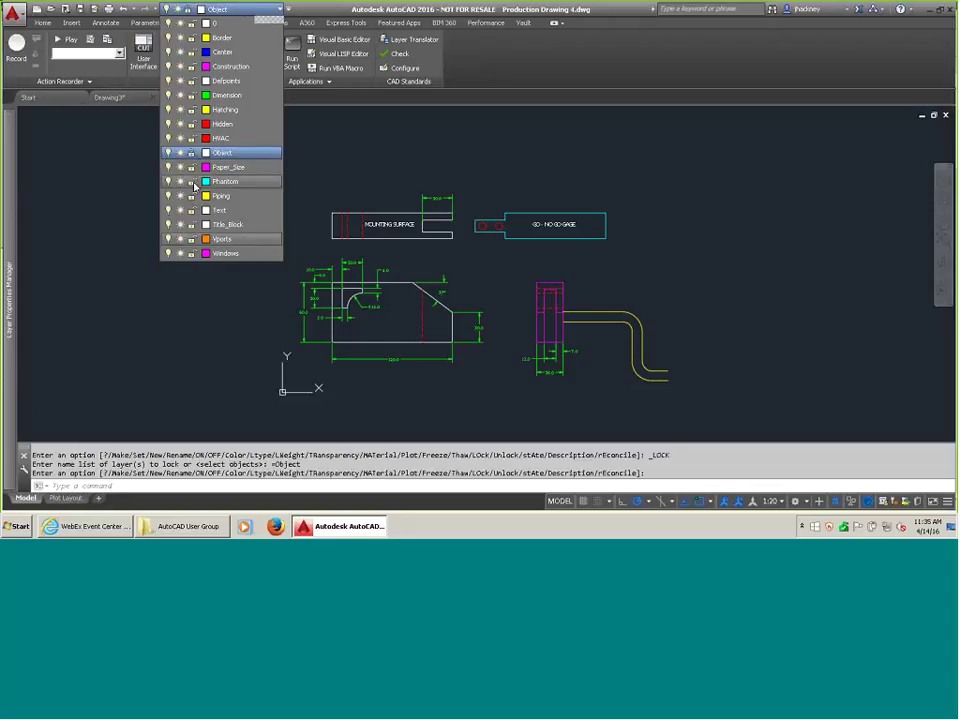
{"action": "left_click", "coordinate": [246, 285]}
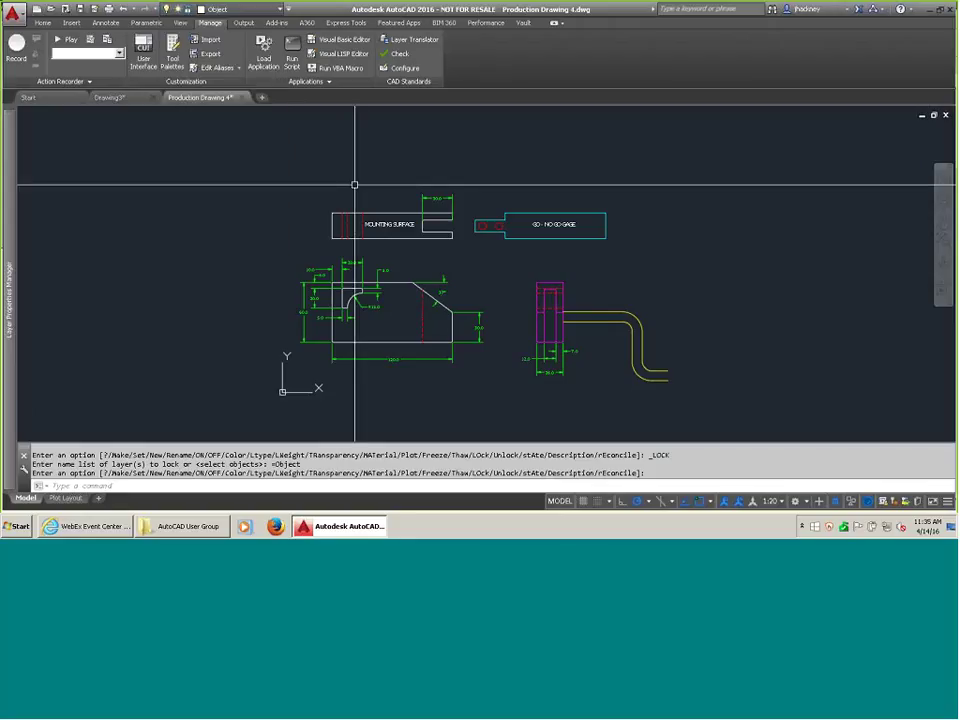
Start the Layer Translator on the drawing with the locked layer and load Company Standards Drawing - ALTERNATE.dws as the target.
{"action": "left_click", "coordinate": [410, 40]}
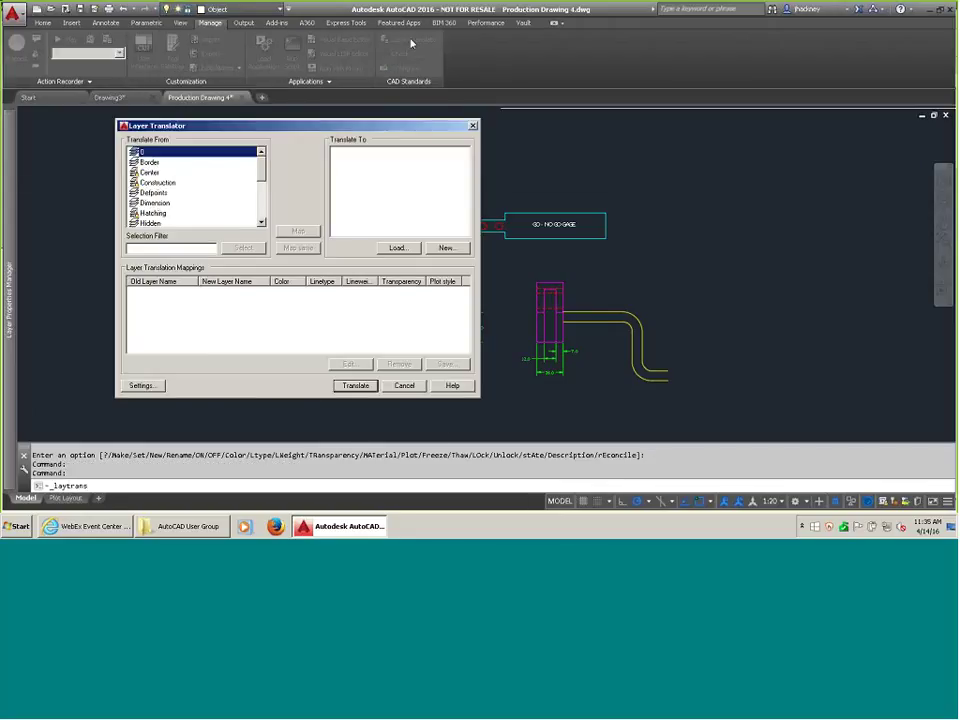
{"action": "left_click", "coordinate": [397, 247]}
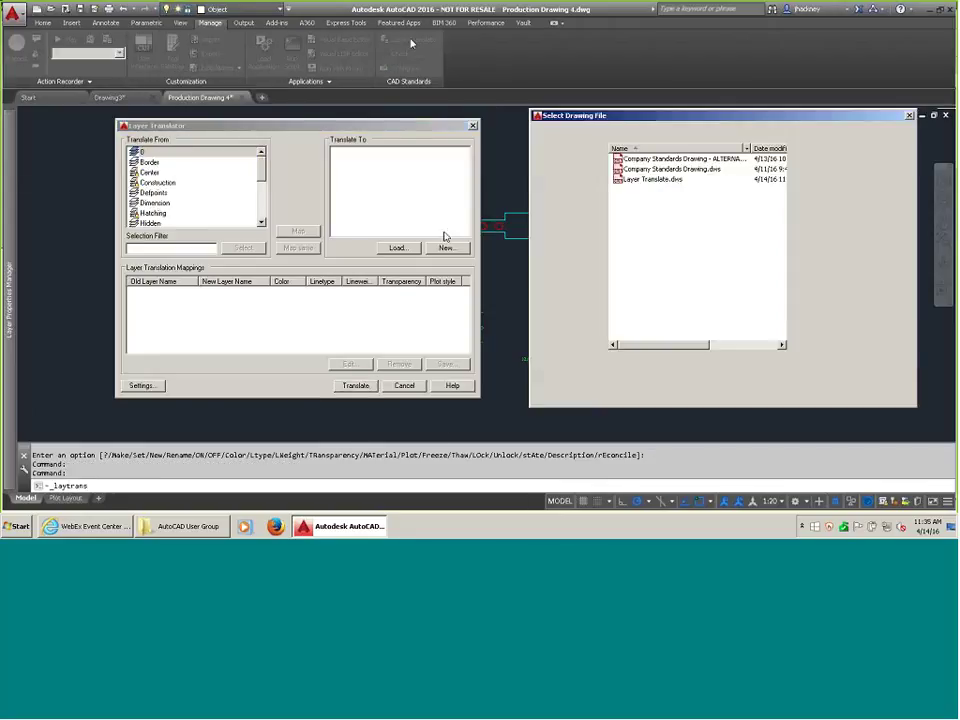
{"action": "left_click", "coordinate": [646, 180]}
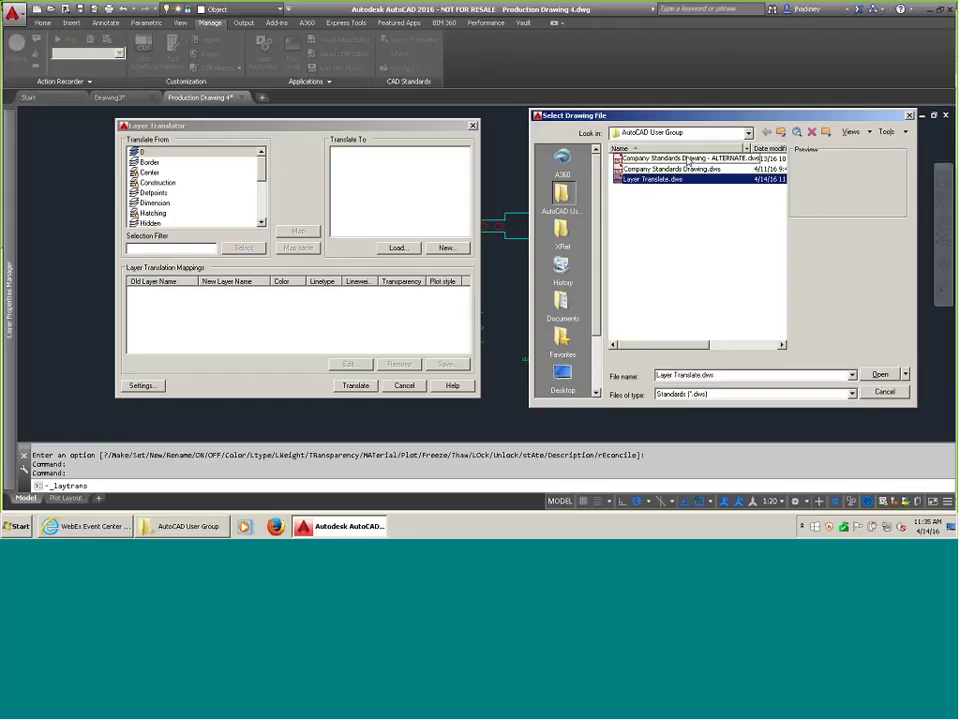
{"action": "left_click", "coordinate": [870, 376]}
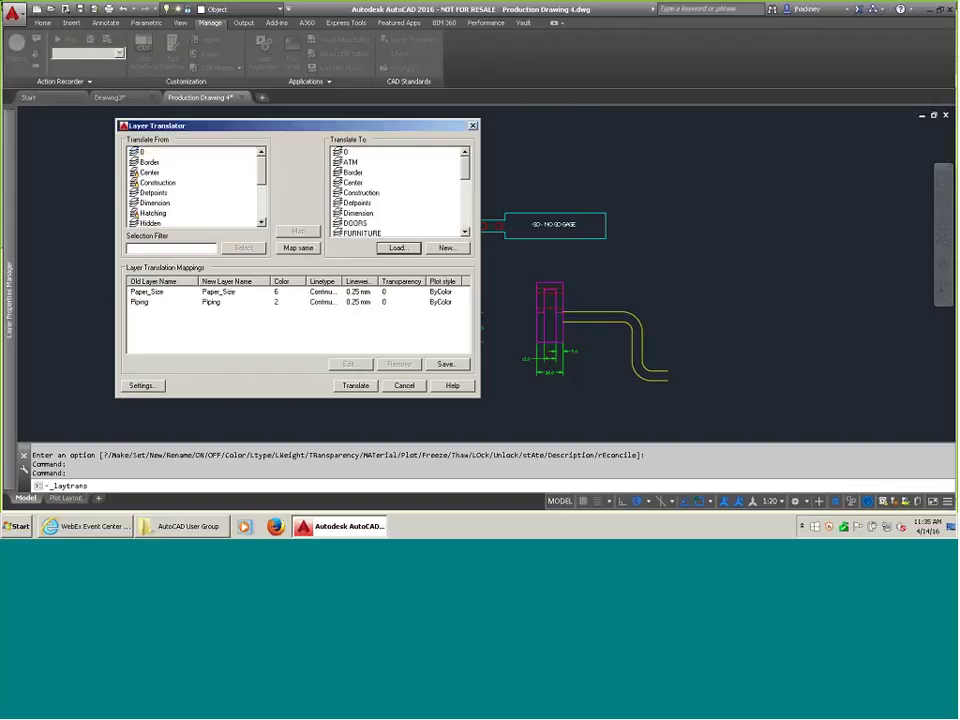
Map all same-named layers to the loaded standards and translate the drawing with the Translate only option.
{"action": "left_click", "coordinate": [298, 247]}
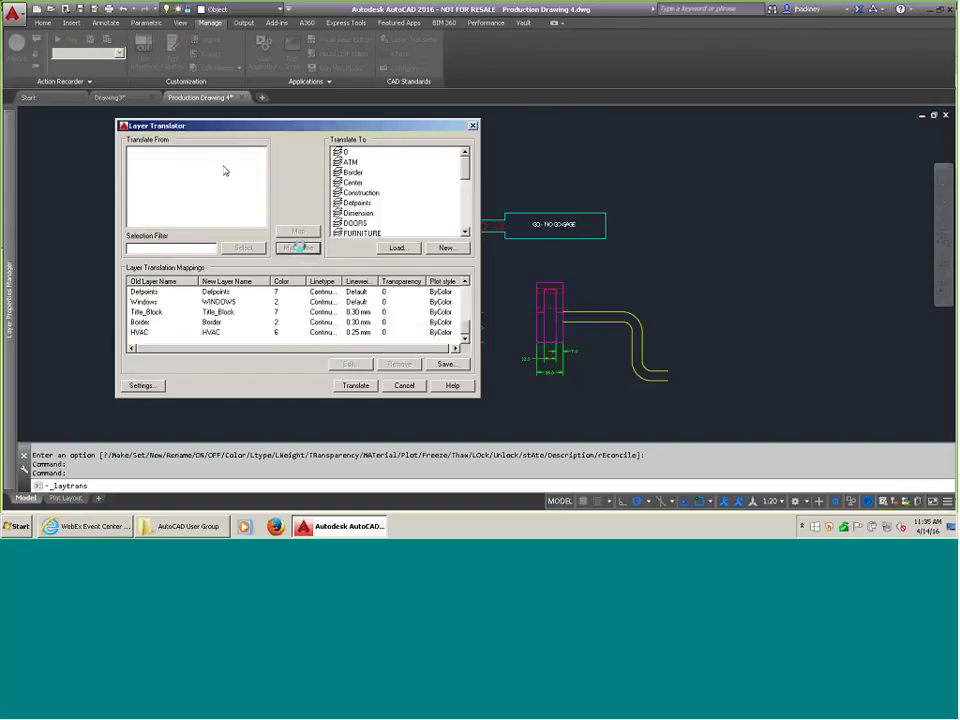
{"action": "left_click", "coordinate": [355, 385]}
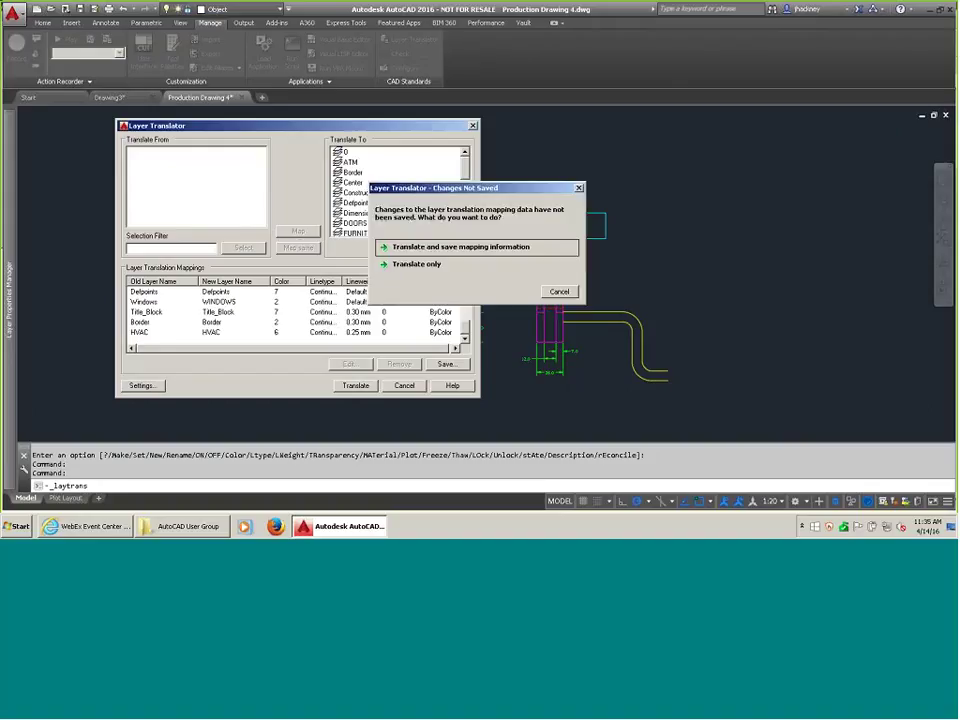
{"action": "left_click", "coordinate": [416, 264]}
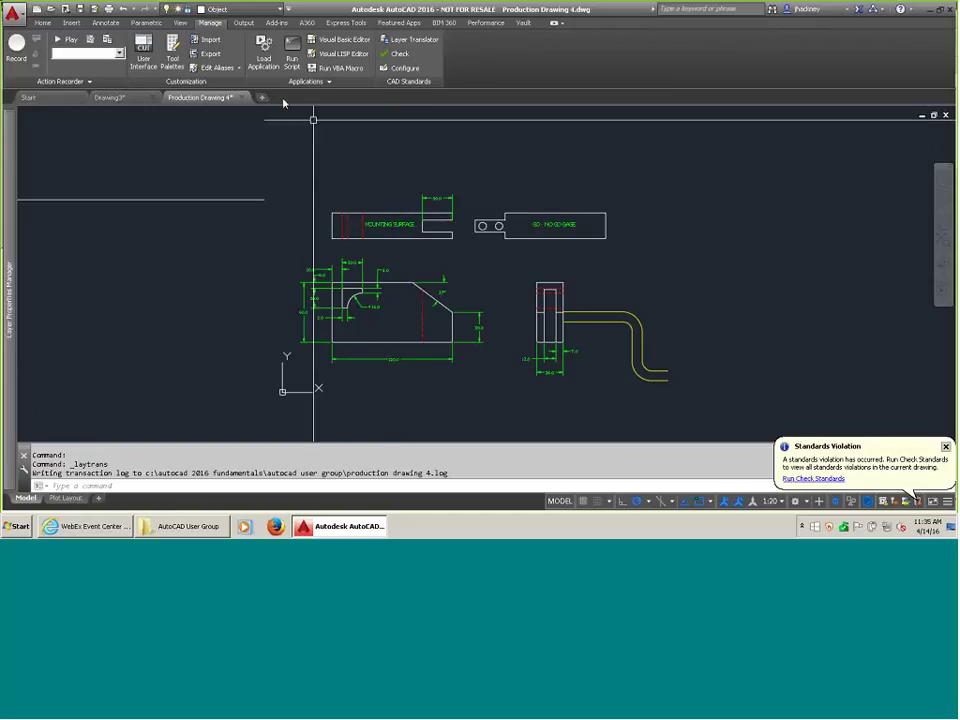
Unlock the Object layer in Production Drawing 4.
{"action": "left_click", "coordinate": [240, 12]}
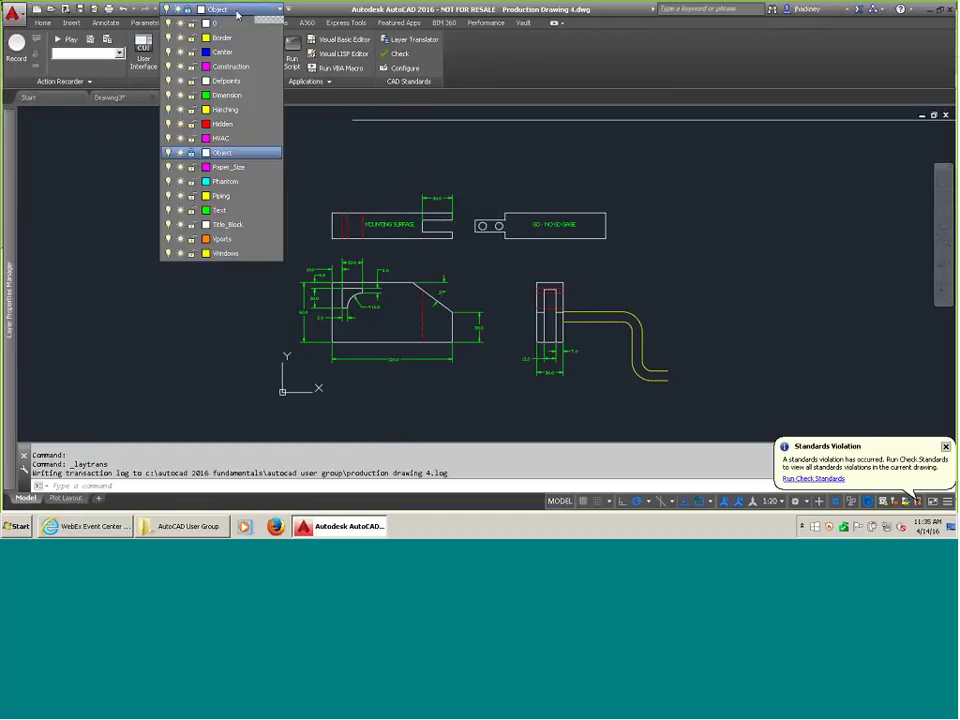
{"action": "left_click", "coordinate": [192, 153]}
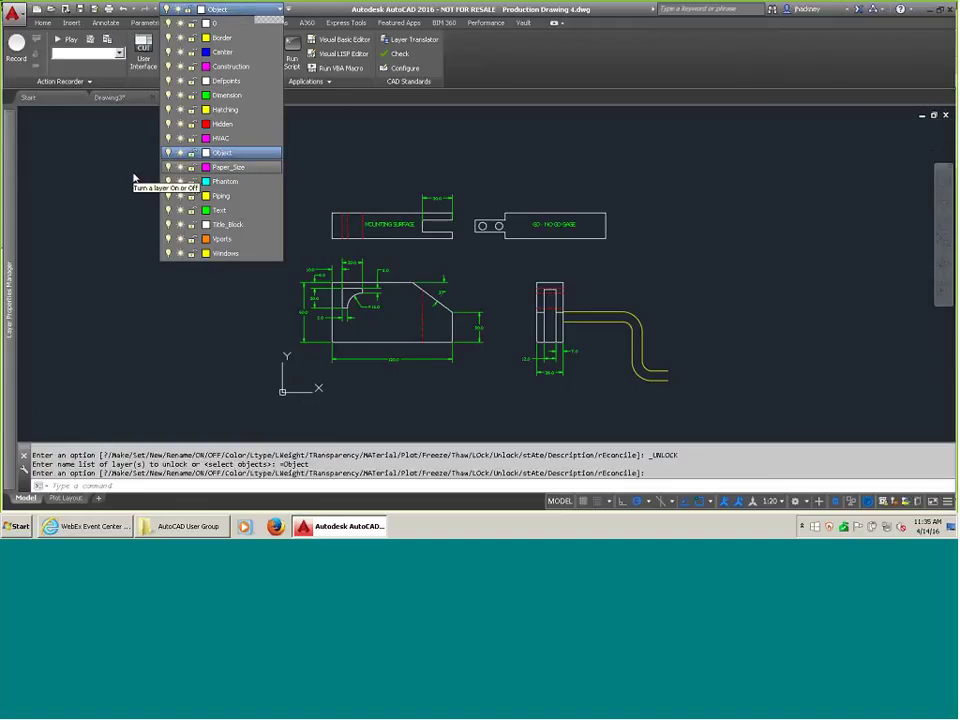
{"action": "left_click", "coordinate": [326, 135]}
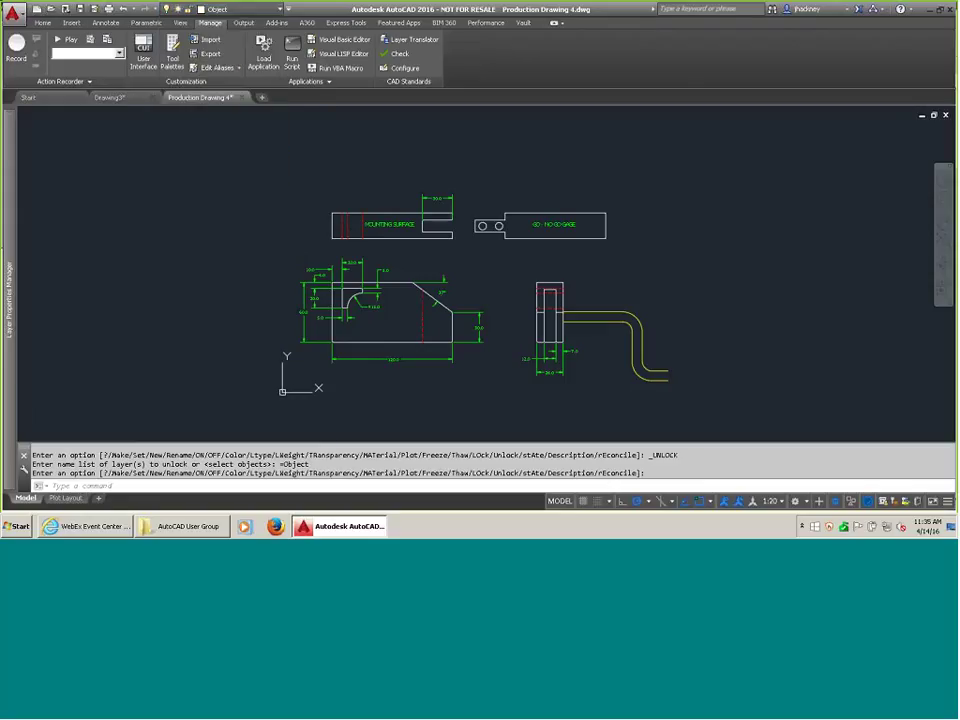